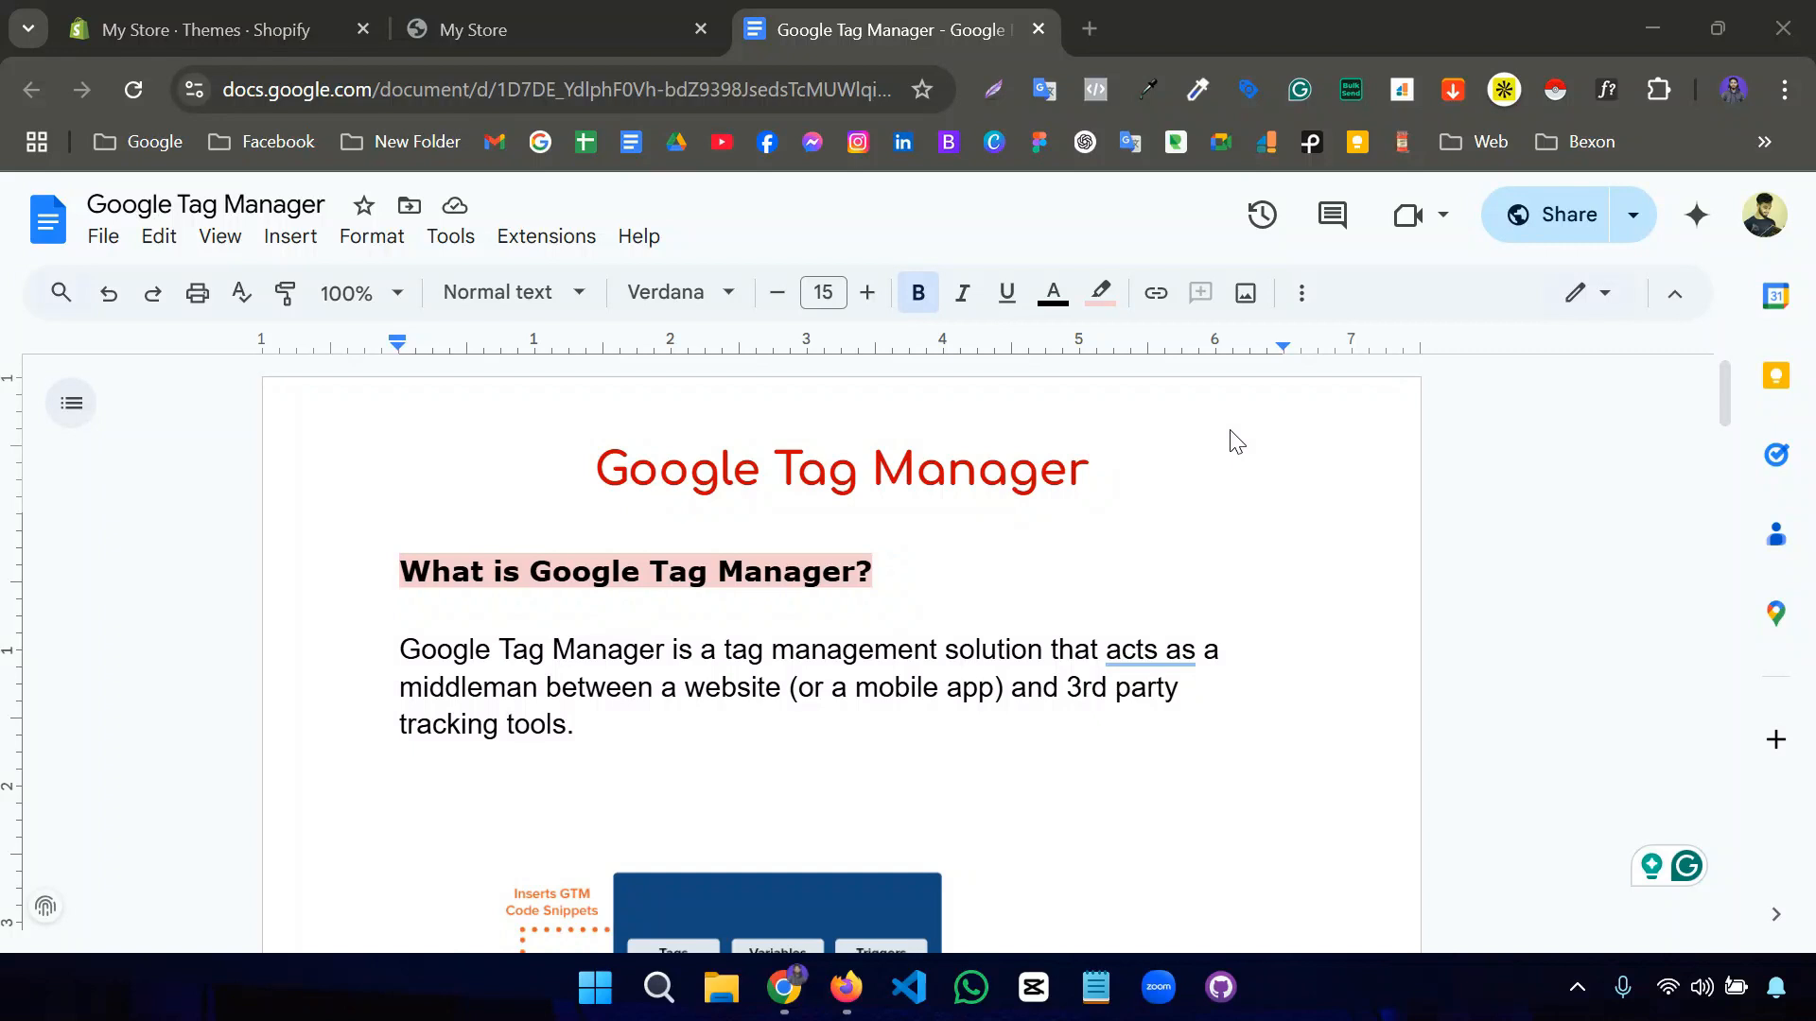
- Read the document's explanation of what Google Tag Manager is, its workflow diagram and its advantages section
left_click(1257, 690)
scroll(1246, 692, "down", 4)
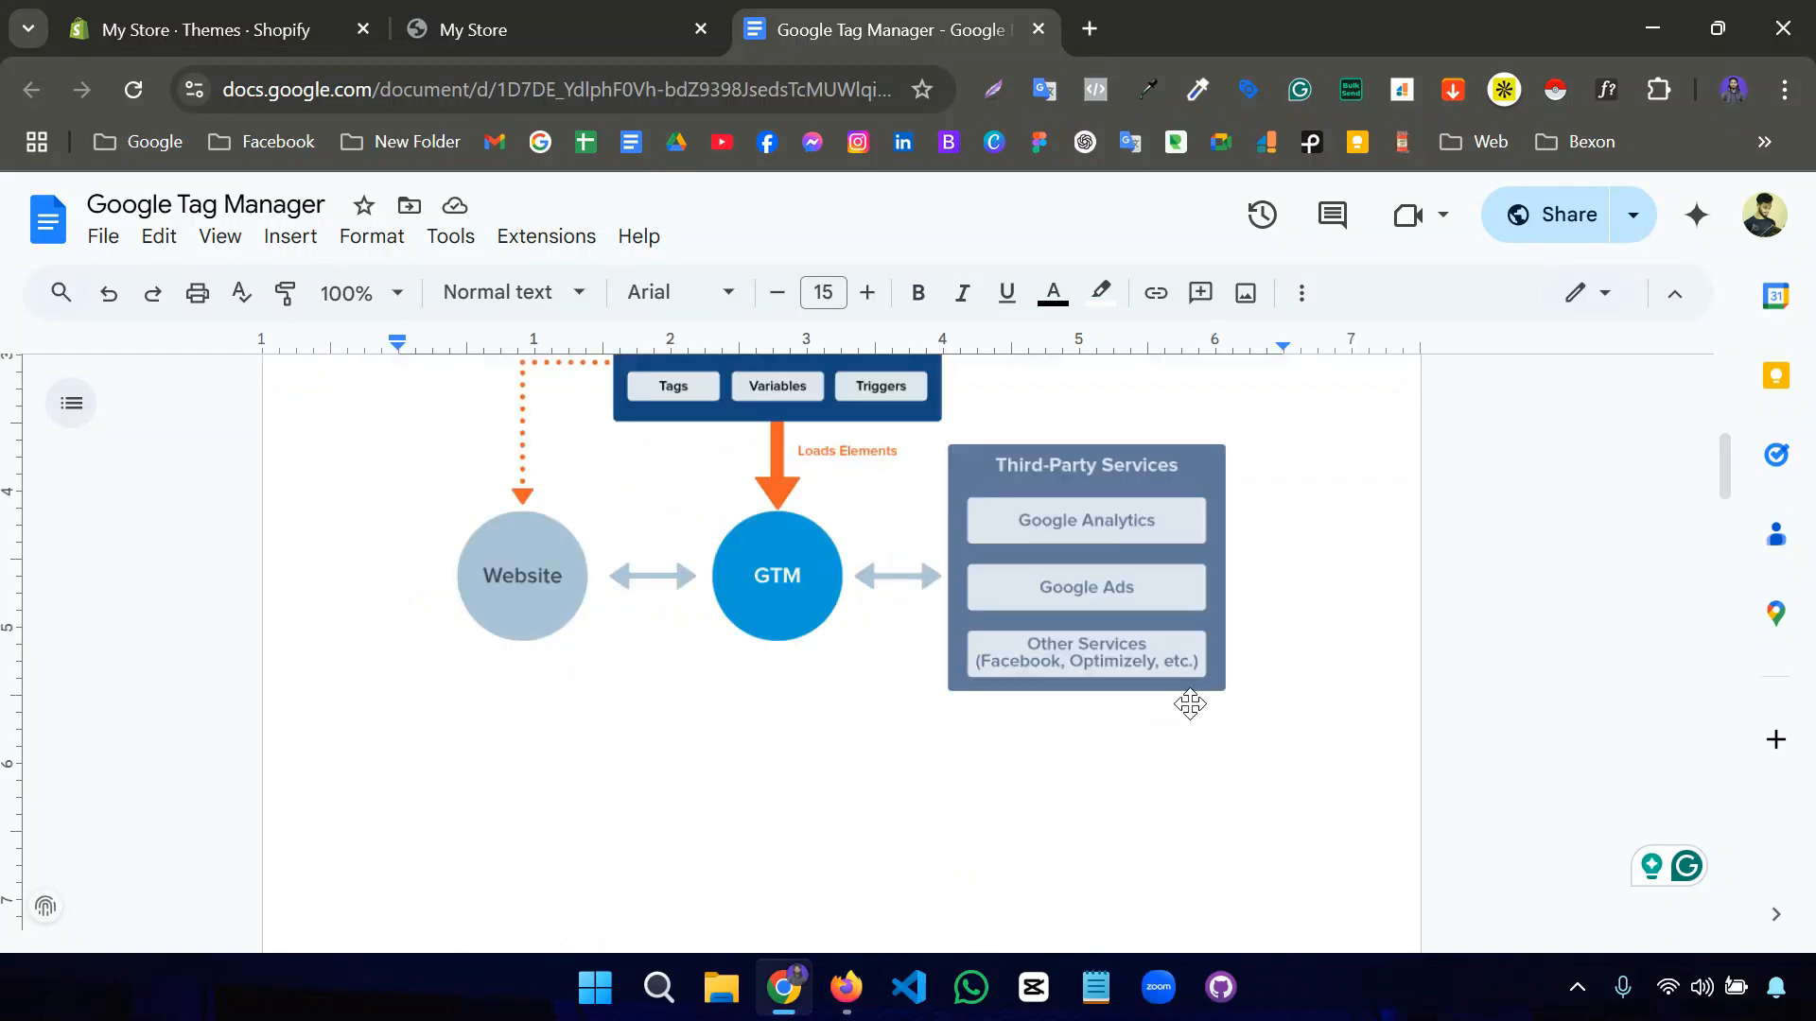
scroll(1190, 705, "up", 1)
scroll(609, 785, "down", 10)
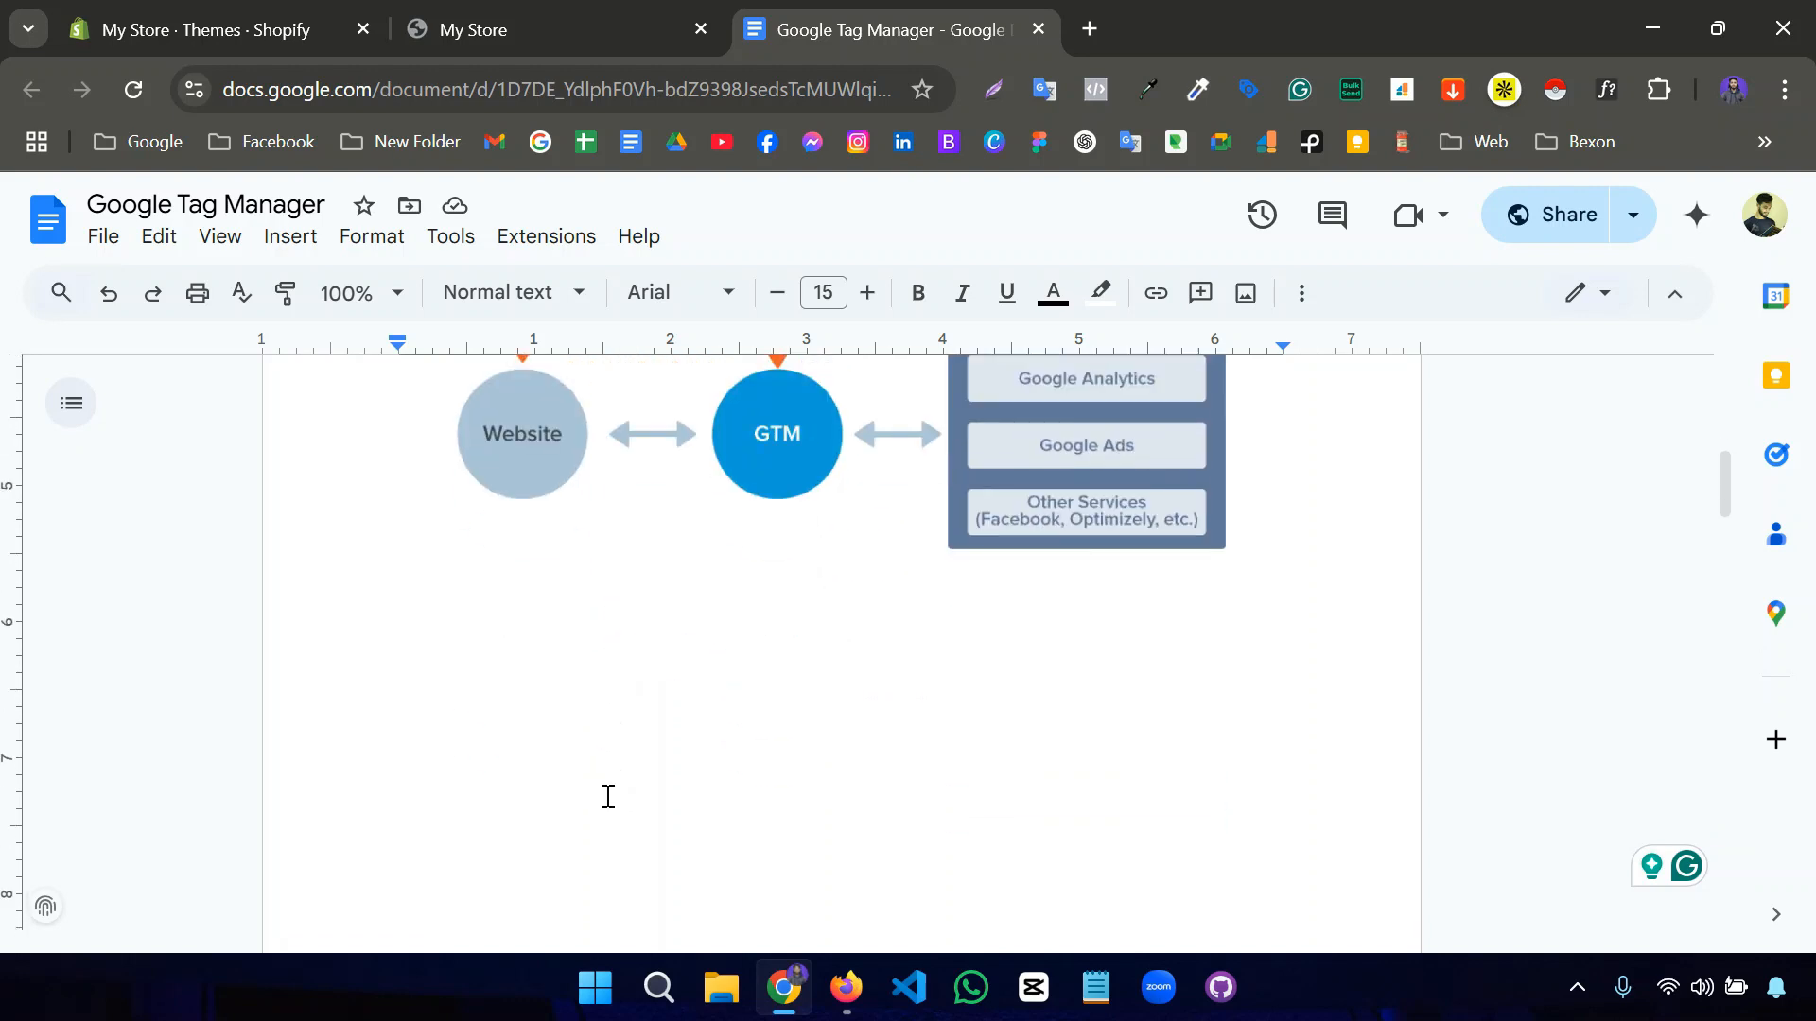
scroll(605, 798, "down", 3)
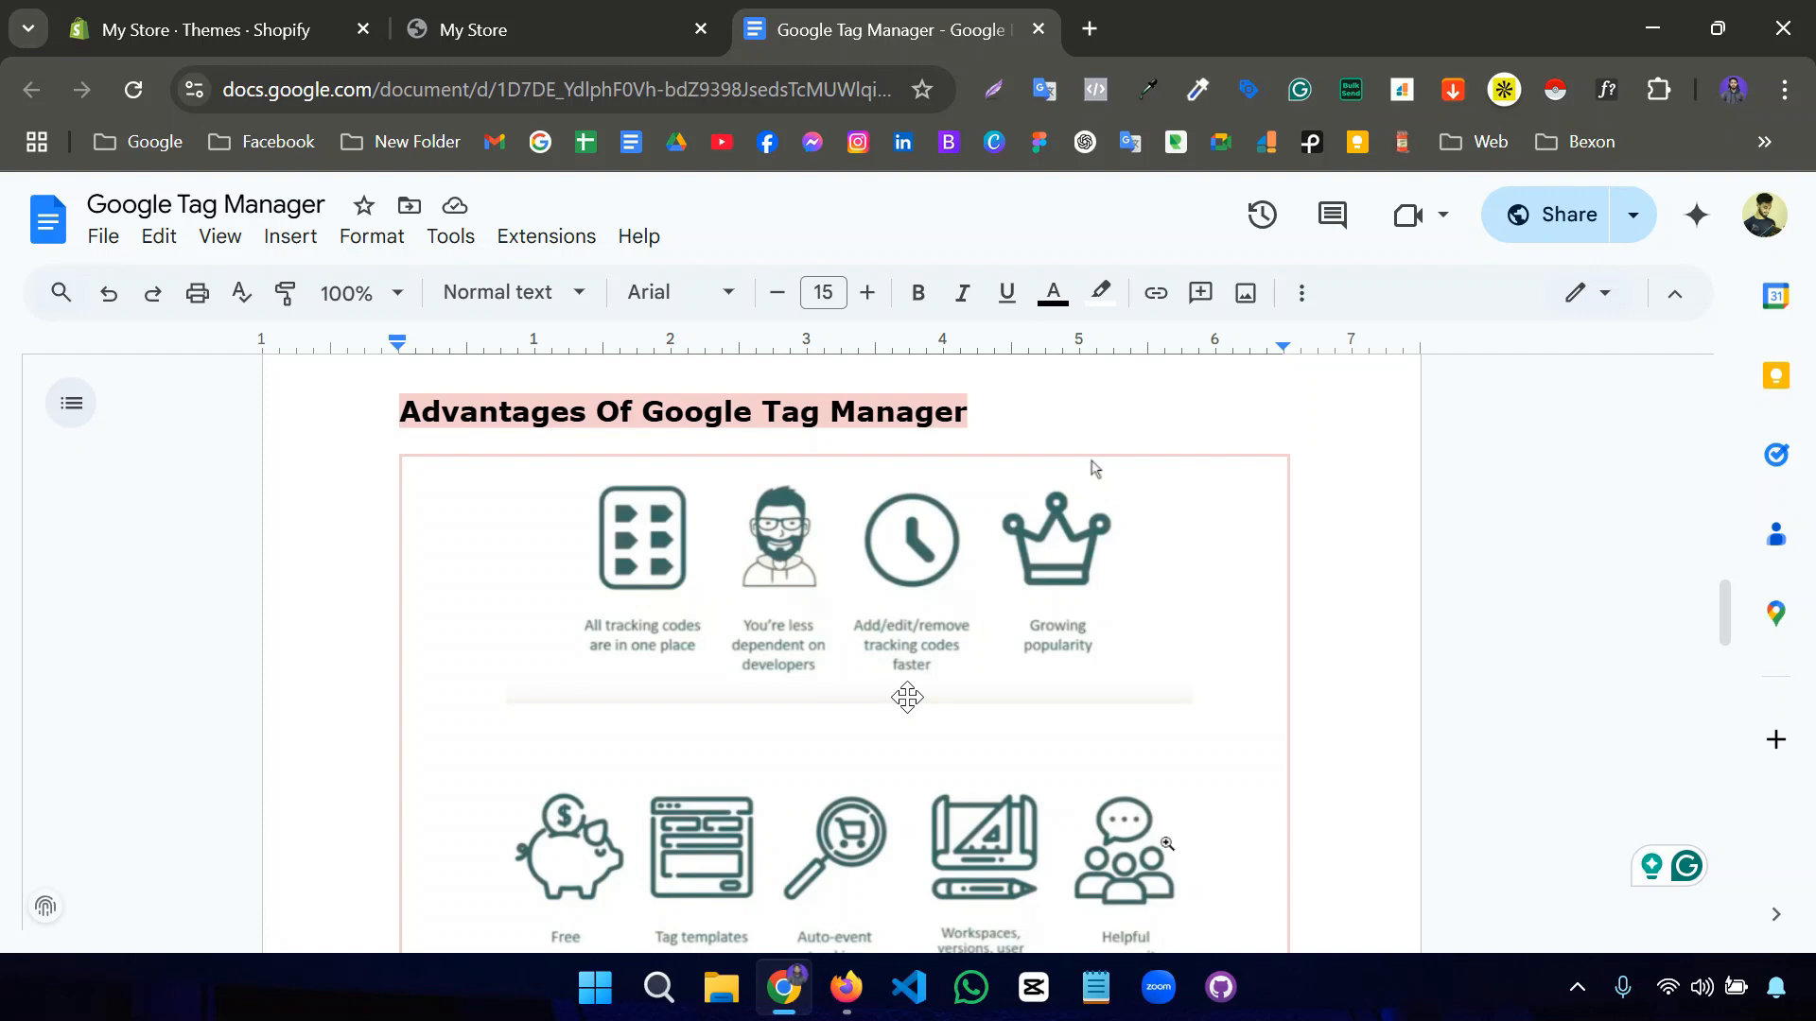
scroll(907, 697, "down", 2)
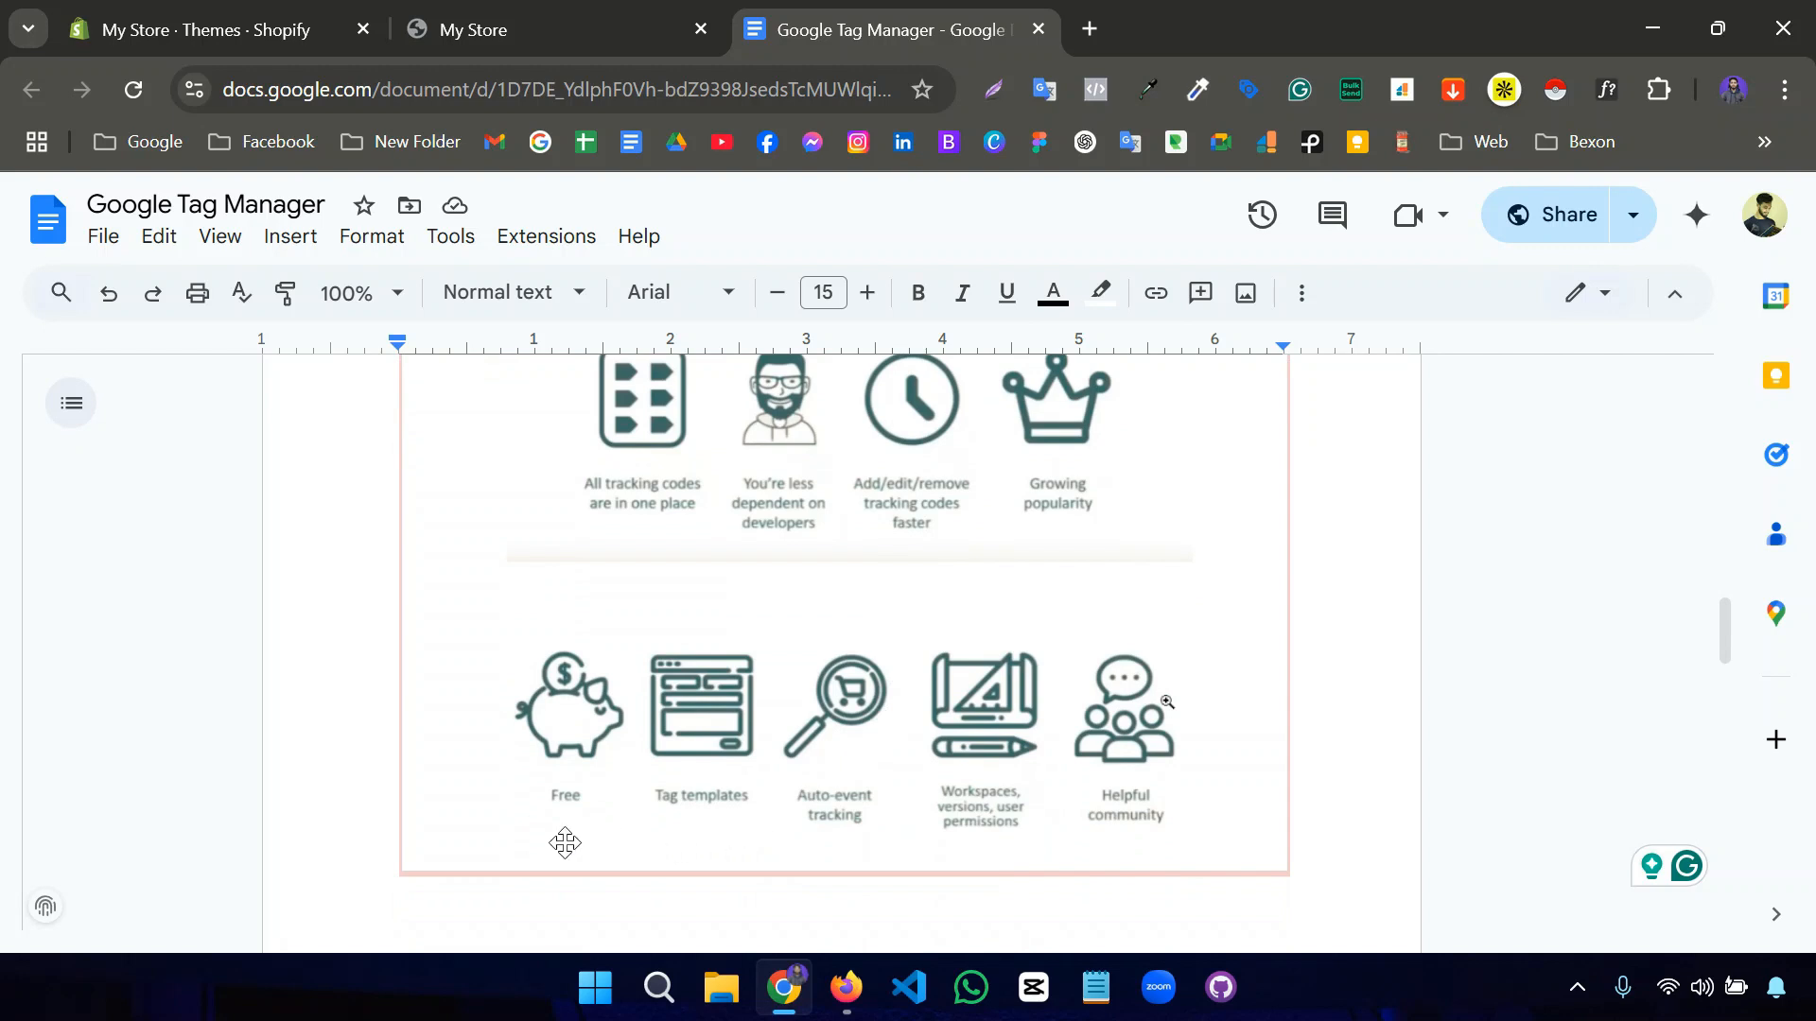
scroll(545, 841, "up", 3)
scroll(567, 795, "down", 3)
- Read the account structure section covering containers, tags, triggers and variables, and close the document
scroll(996, 835, "down", 6)
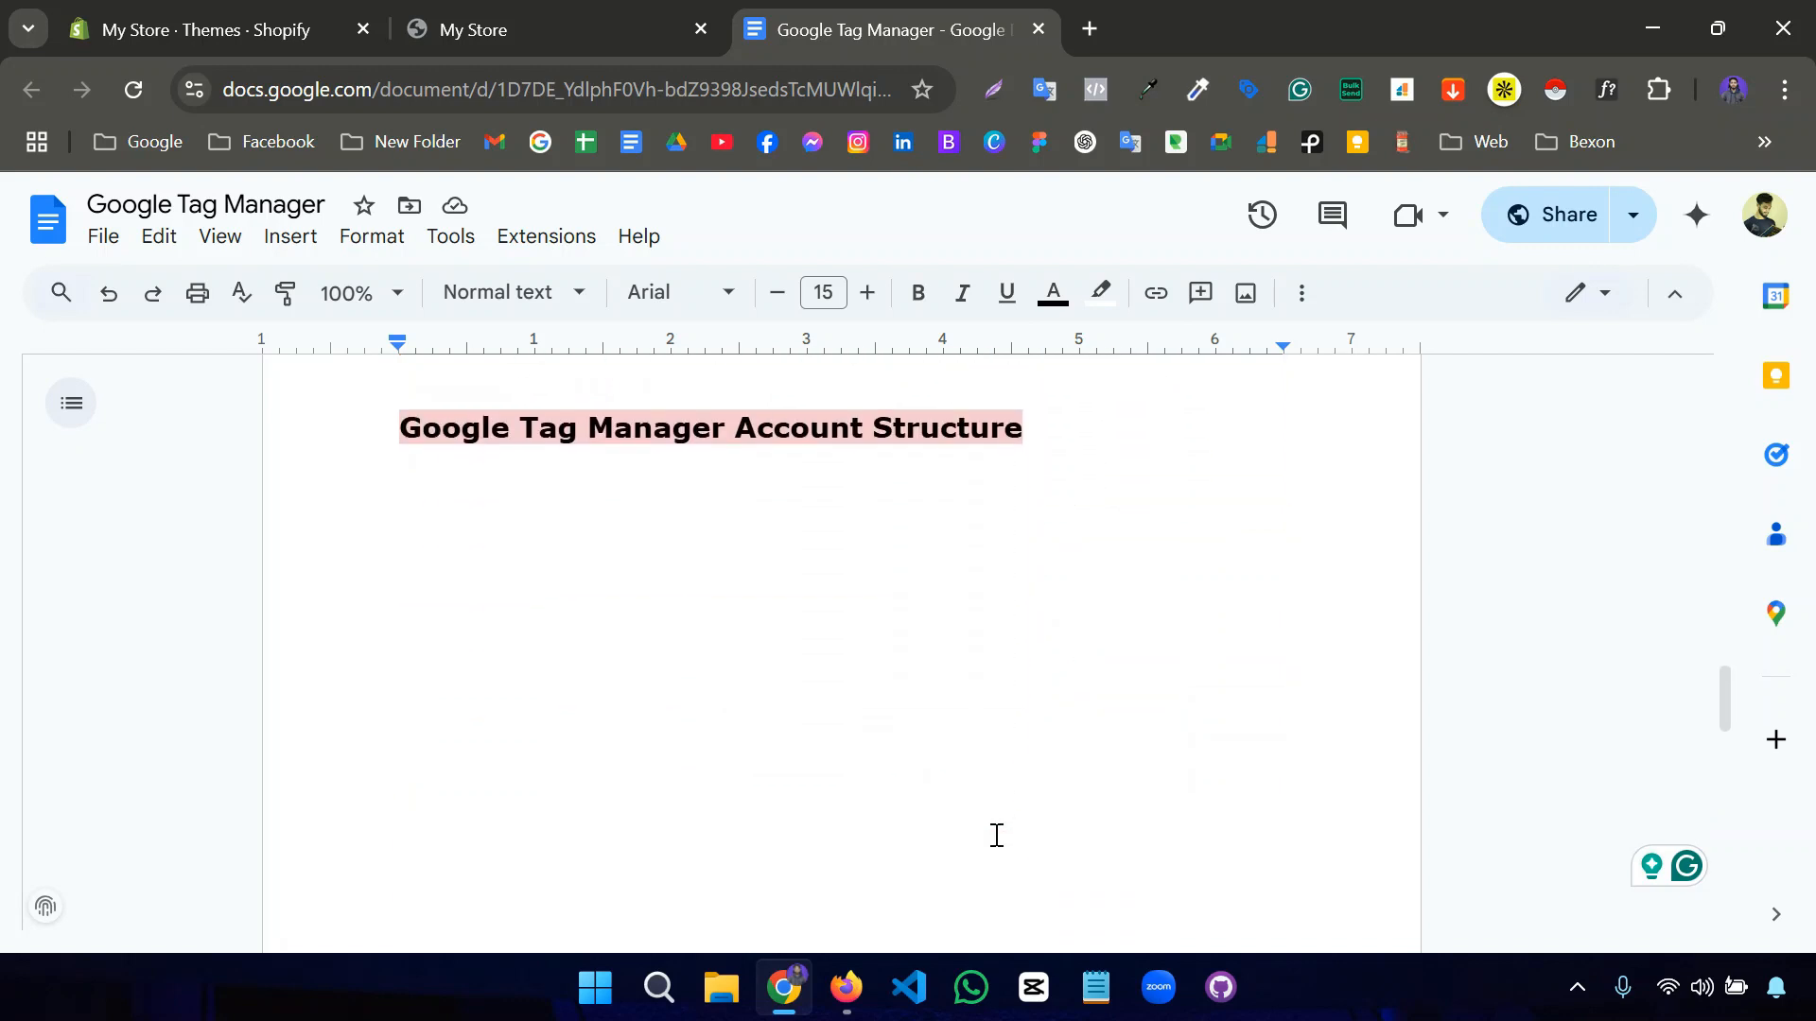
scroll(996, 835, "down", 8)
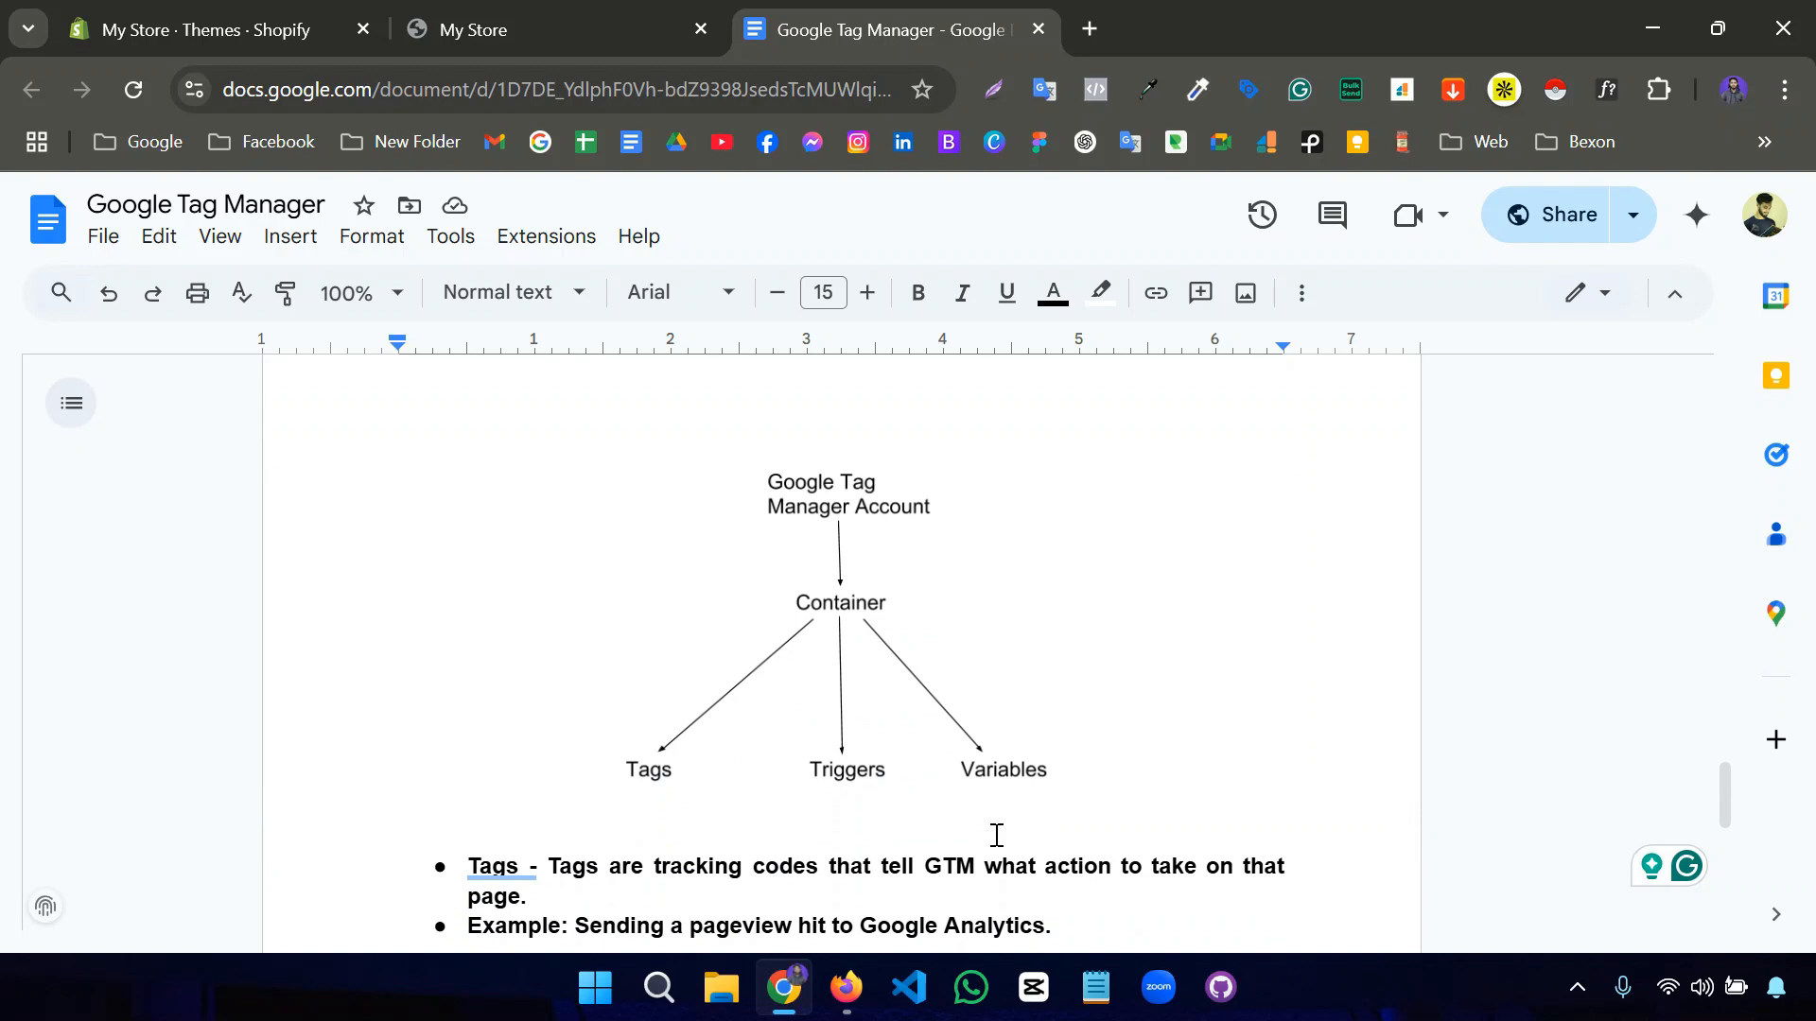
scroll(1077, 772, "down", 2)
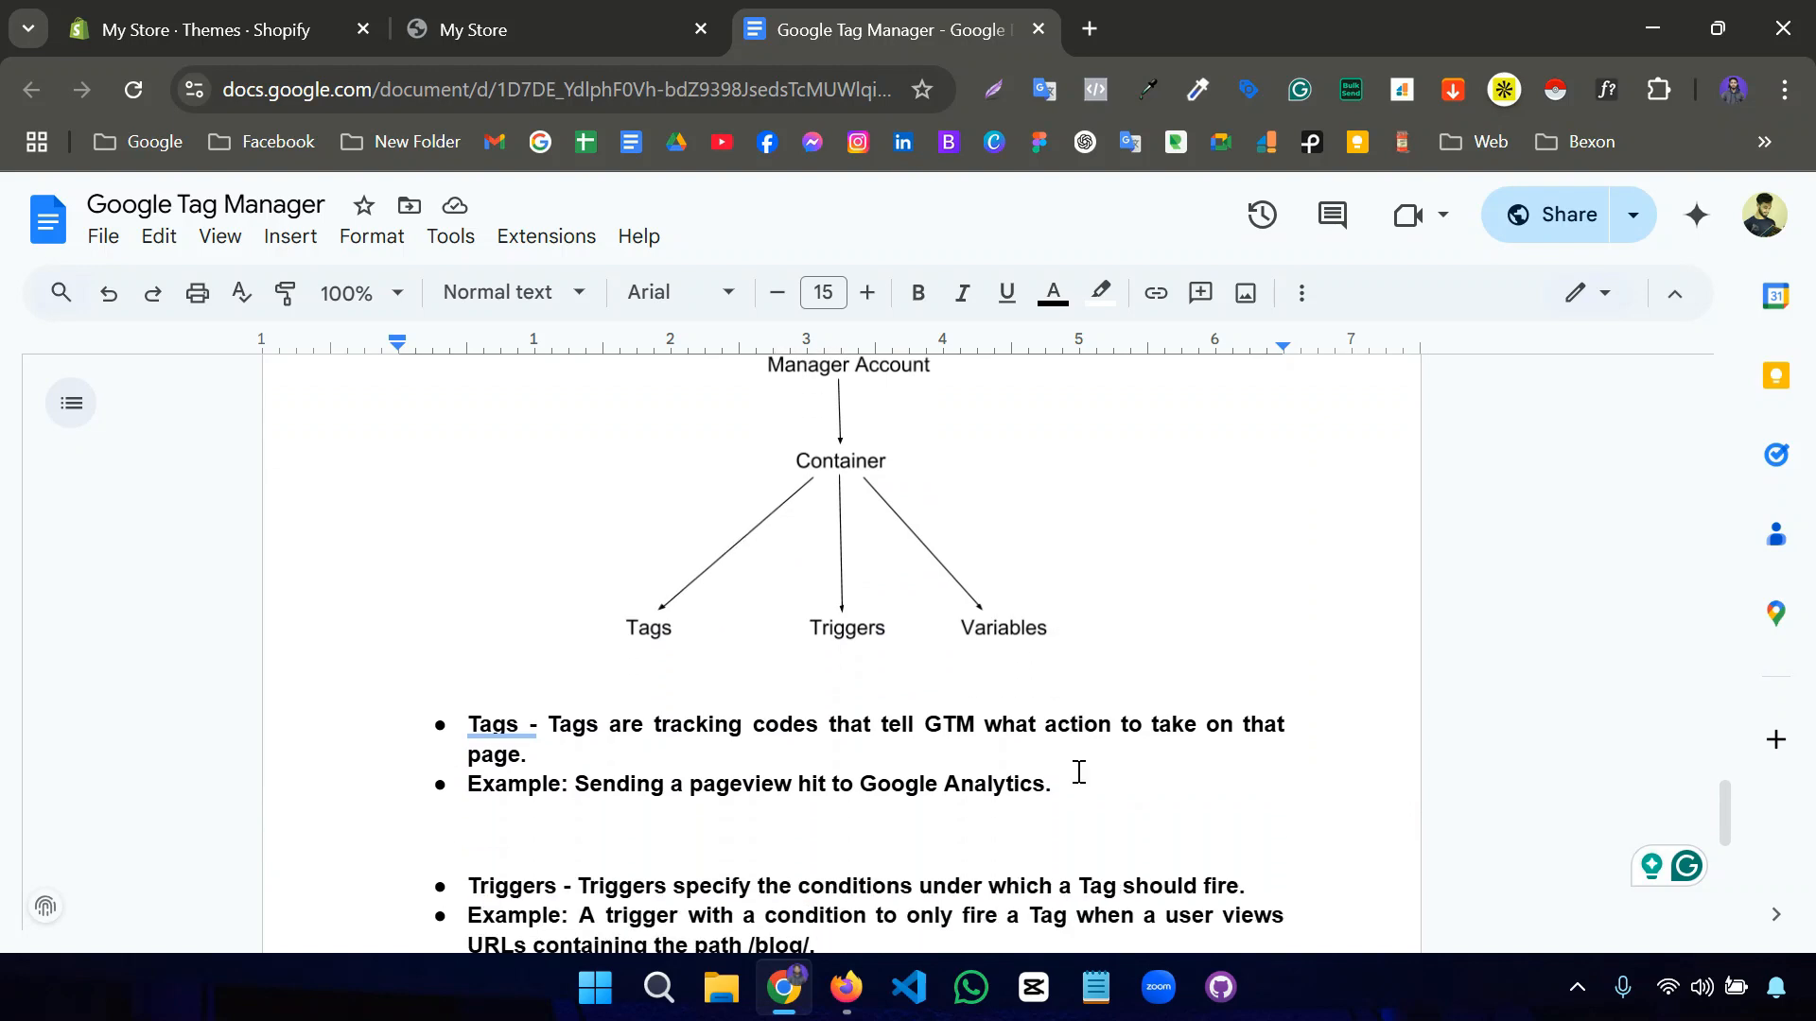
scroll(1076, 772, "up", 2)
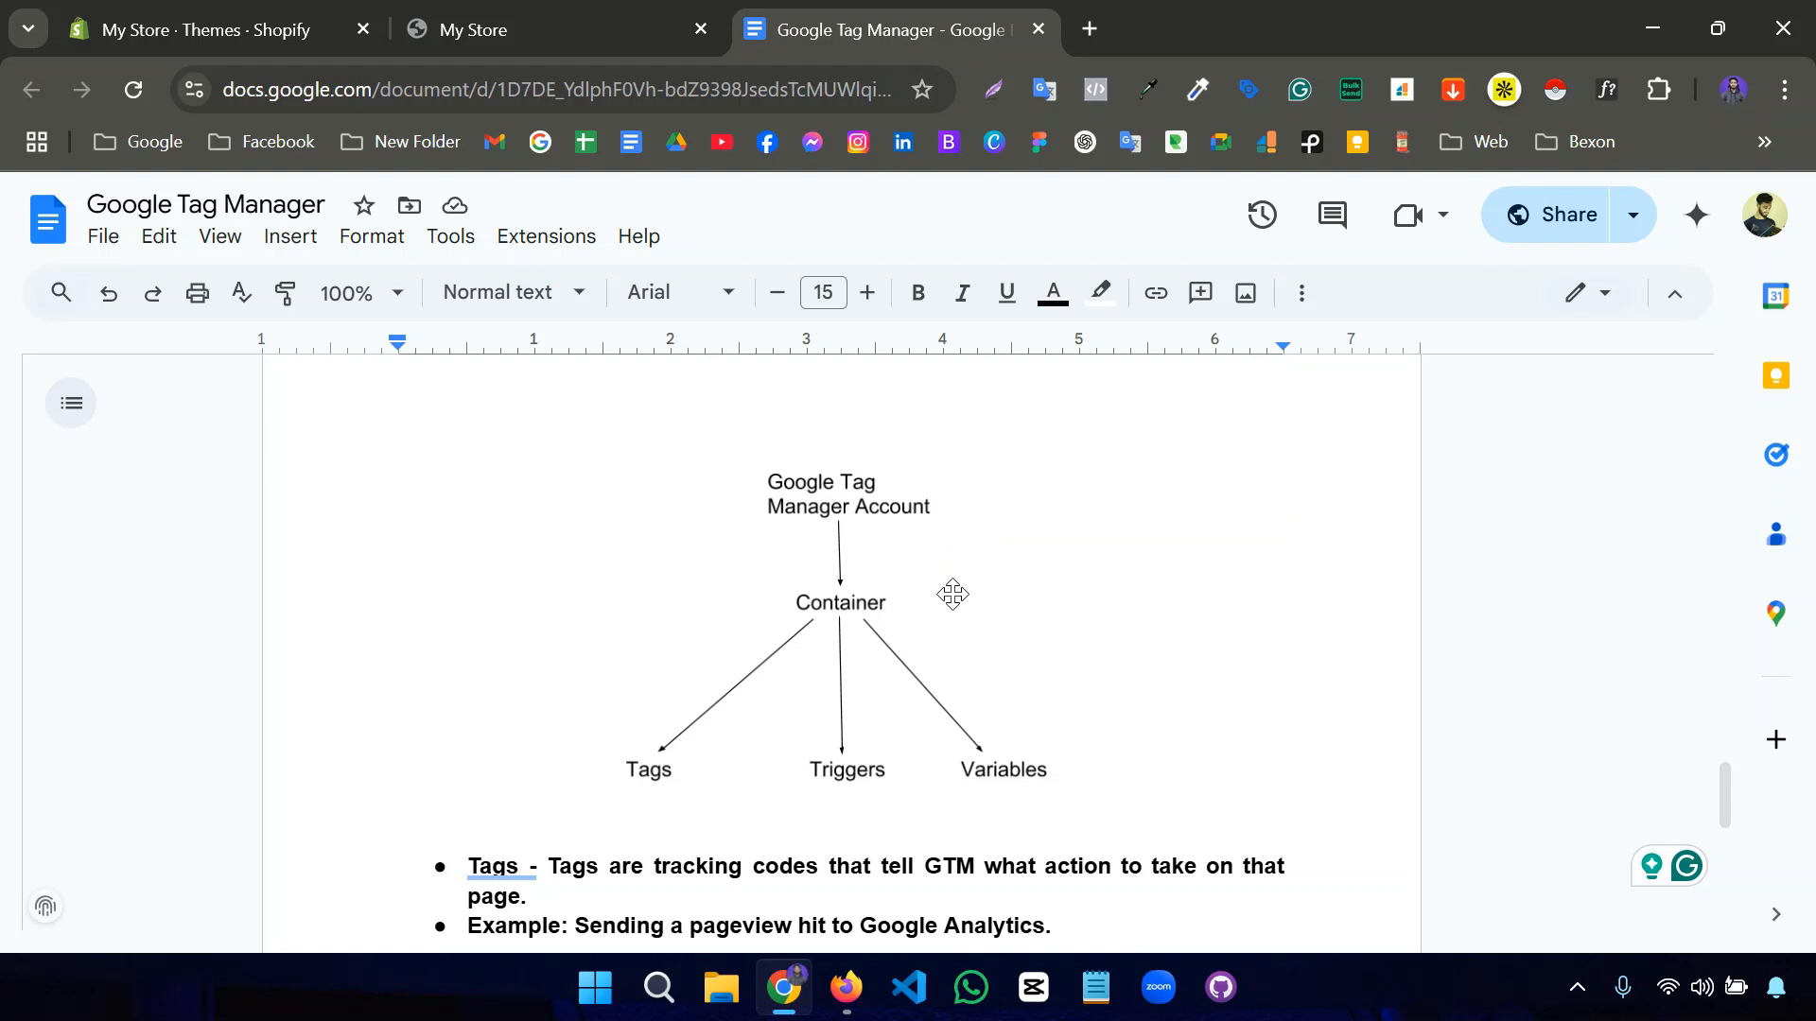
scroll(953, 594, "down", 3)
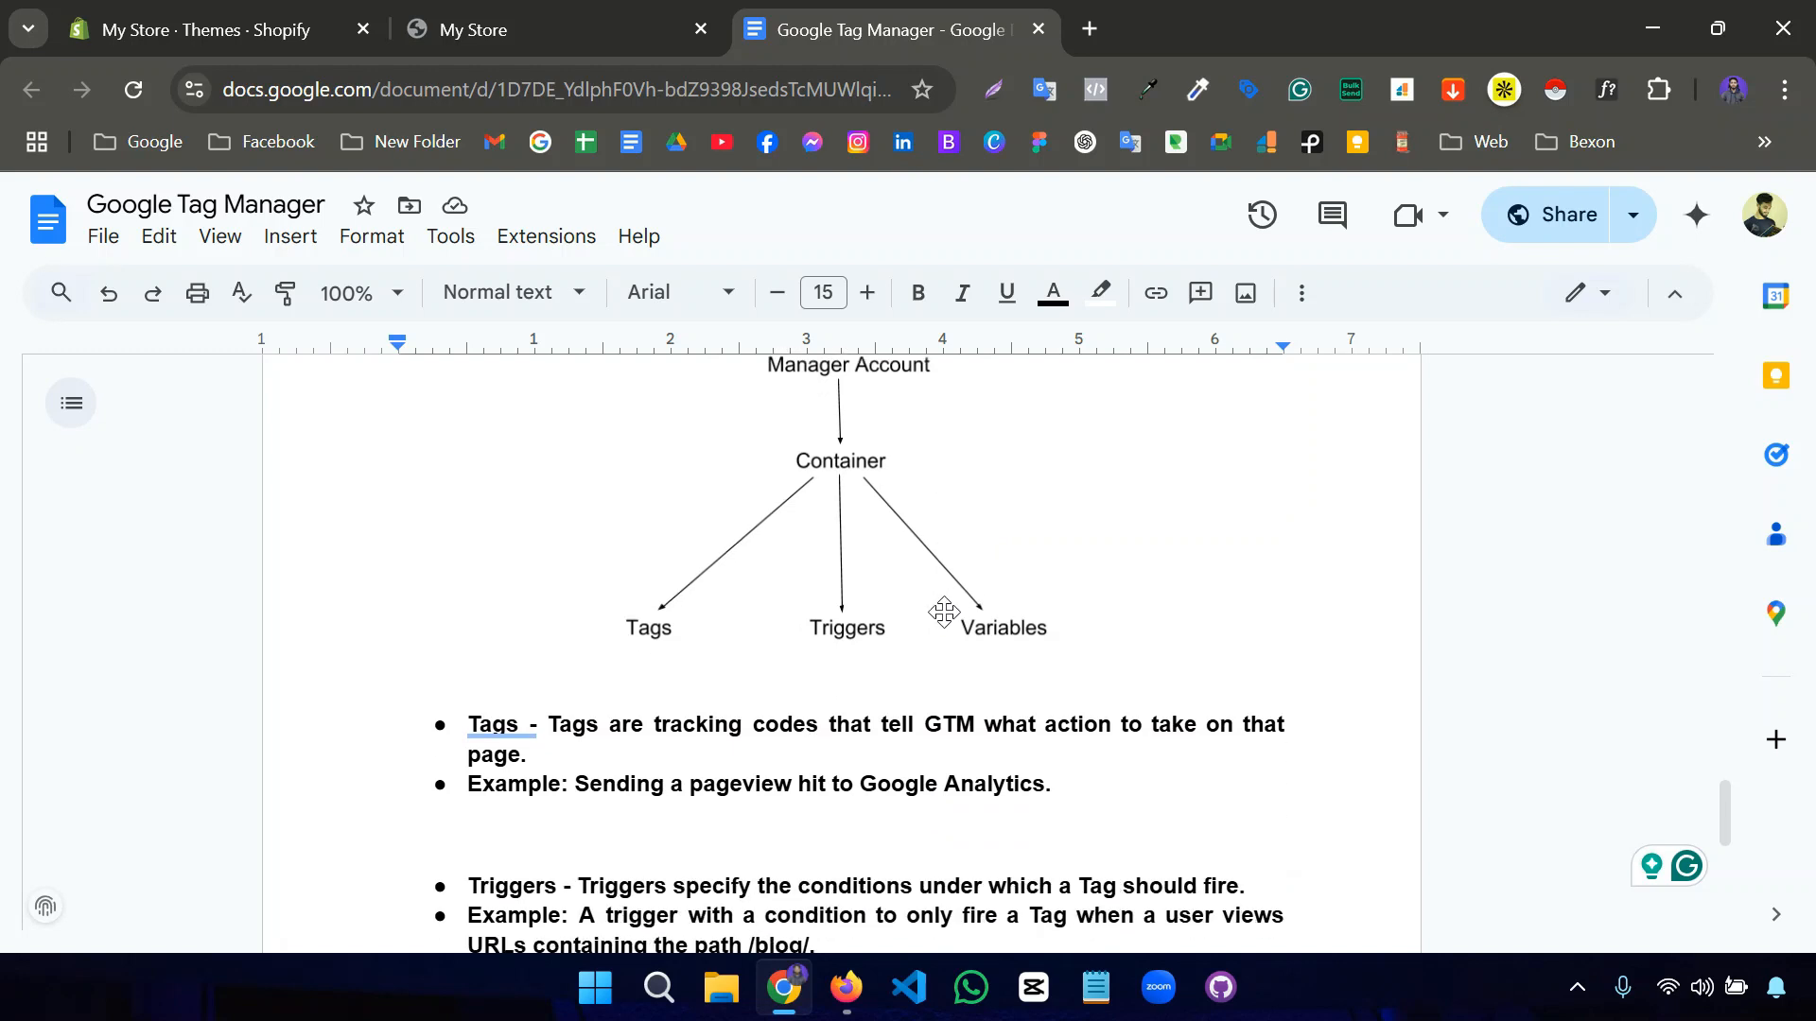
scroll(1088, 624, "down", 3)
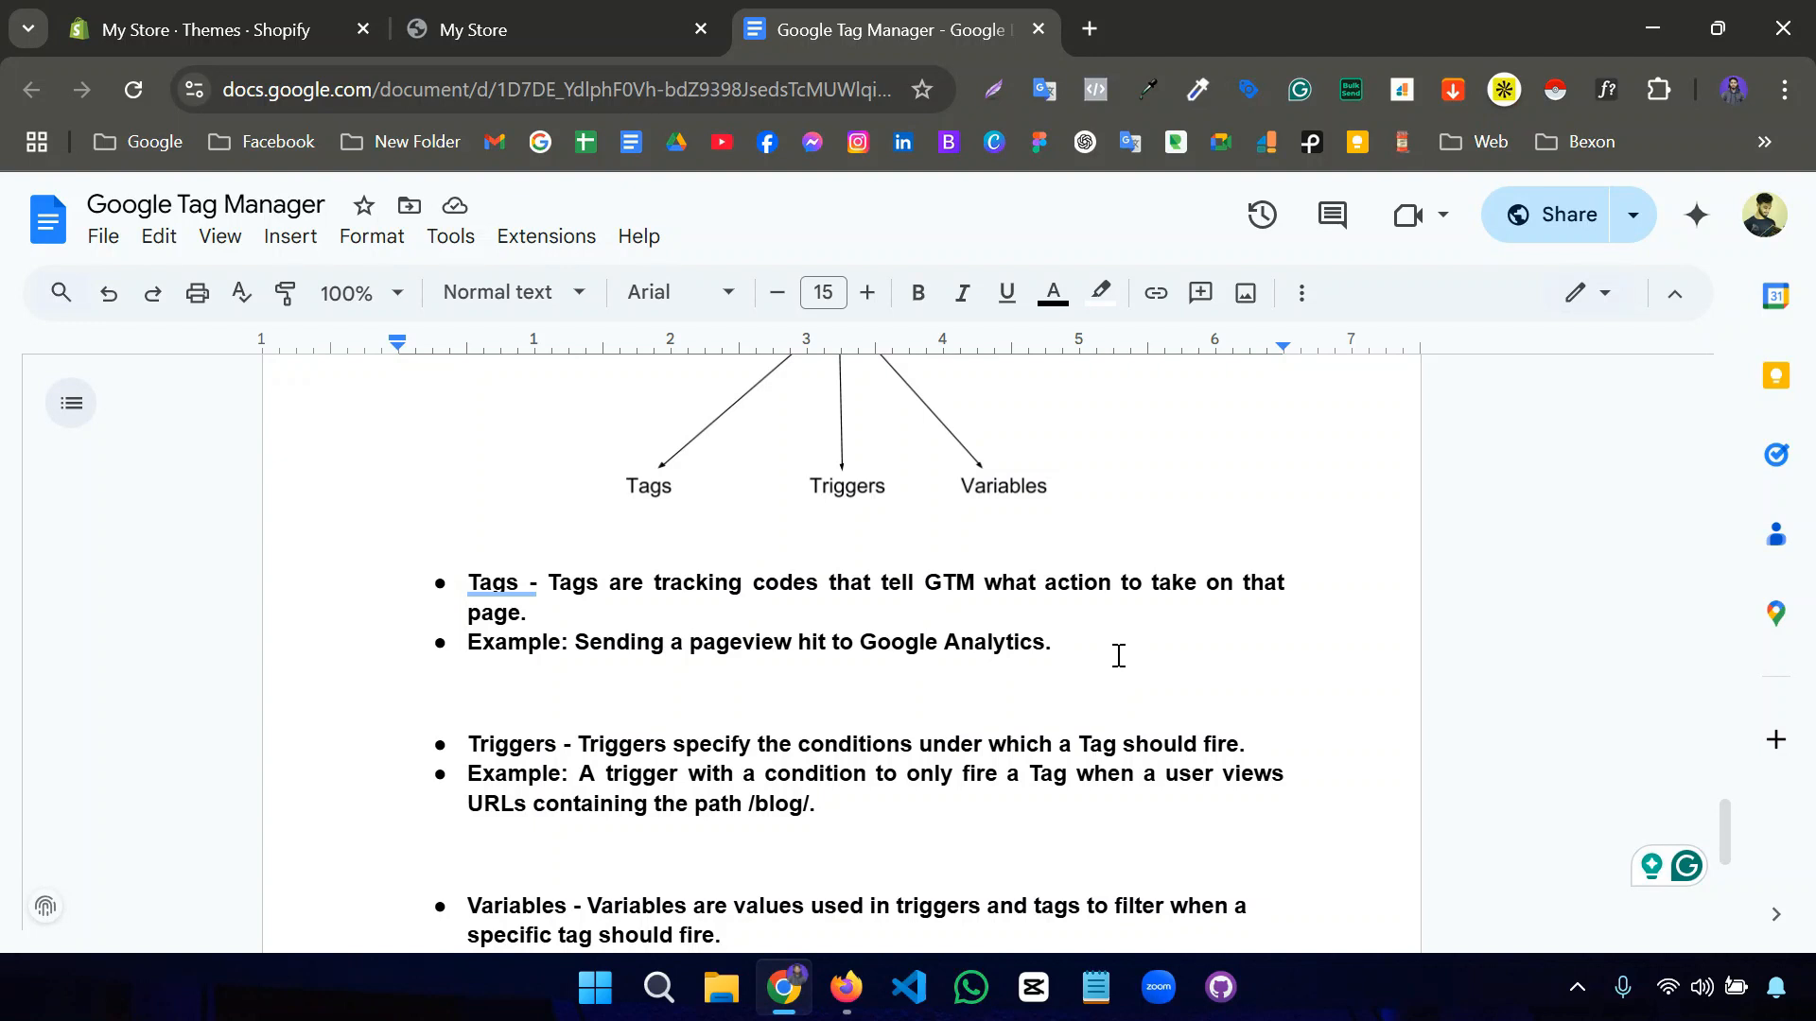
scroll(1119, 655, "down", 3)
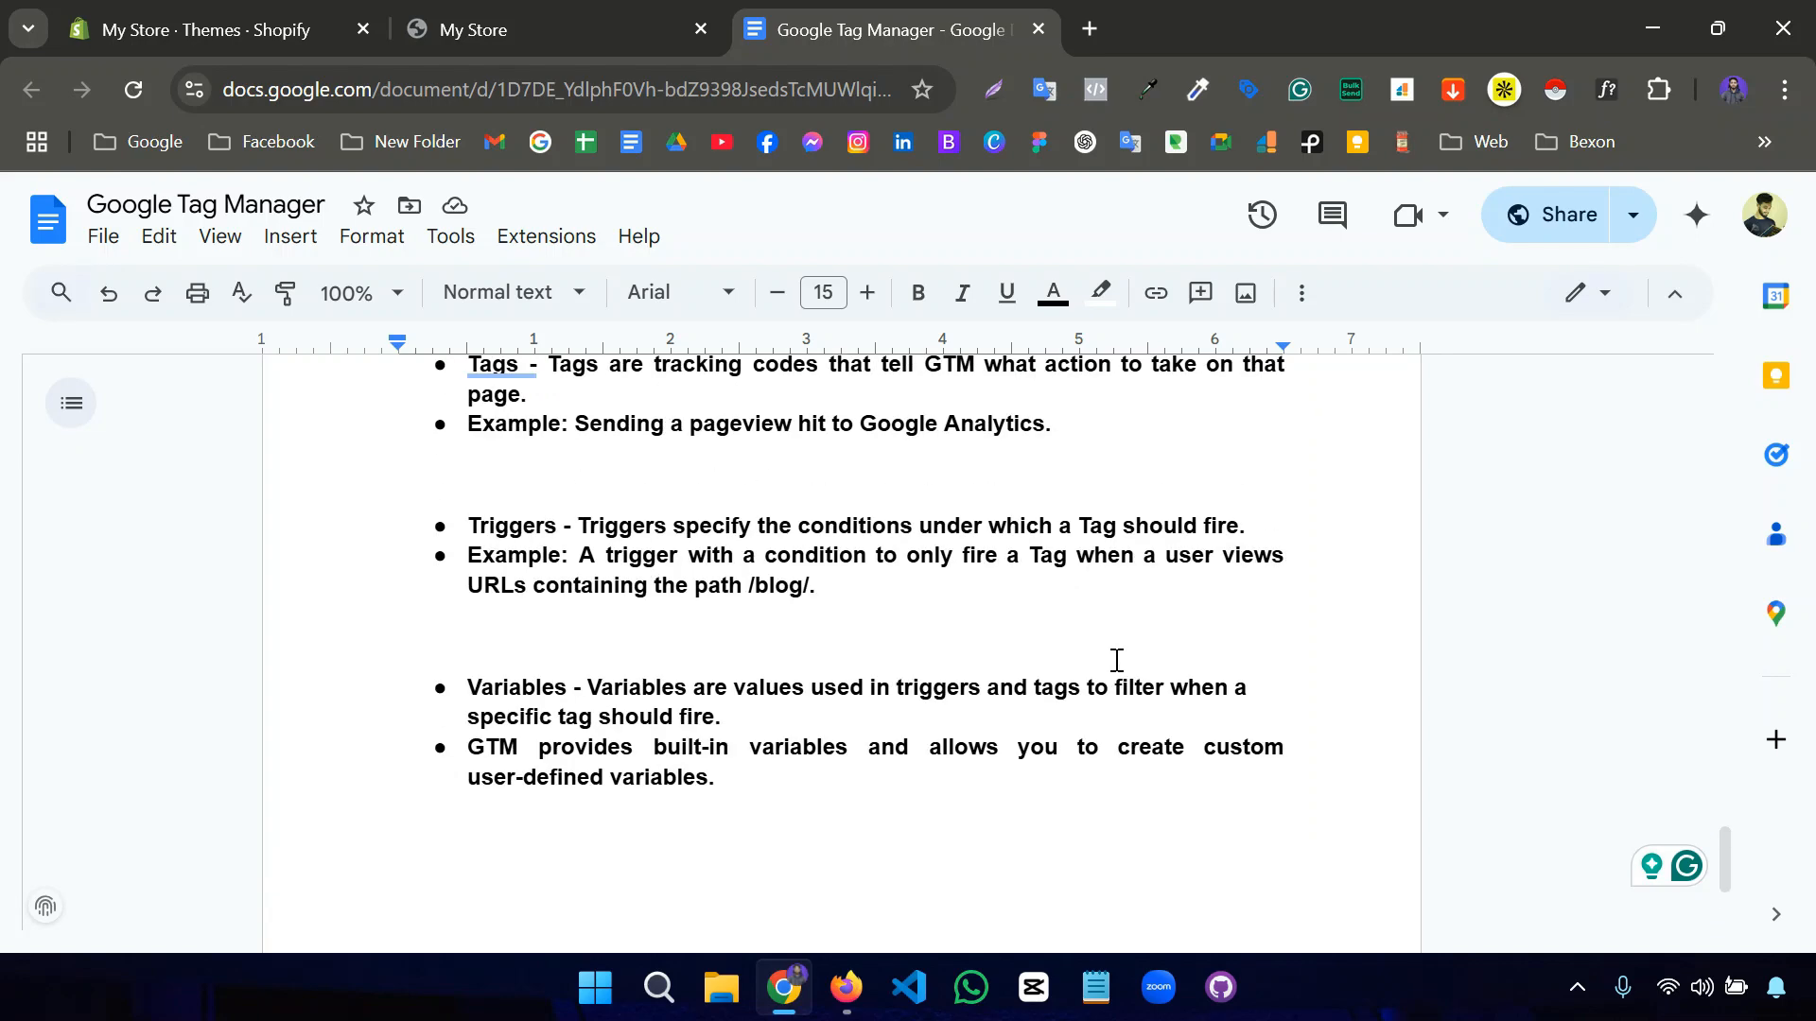
left_click(1037, 28)
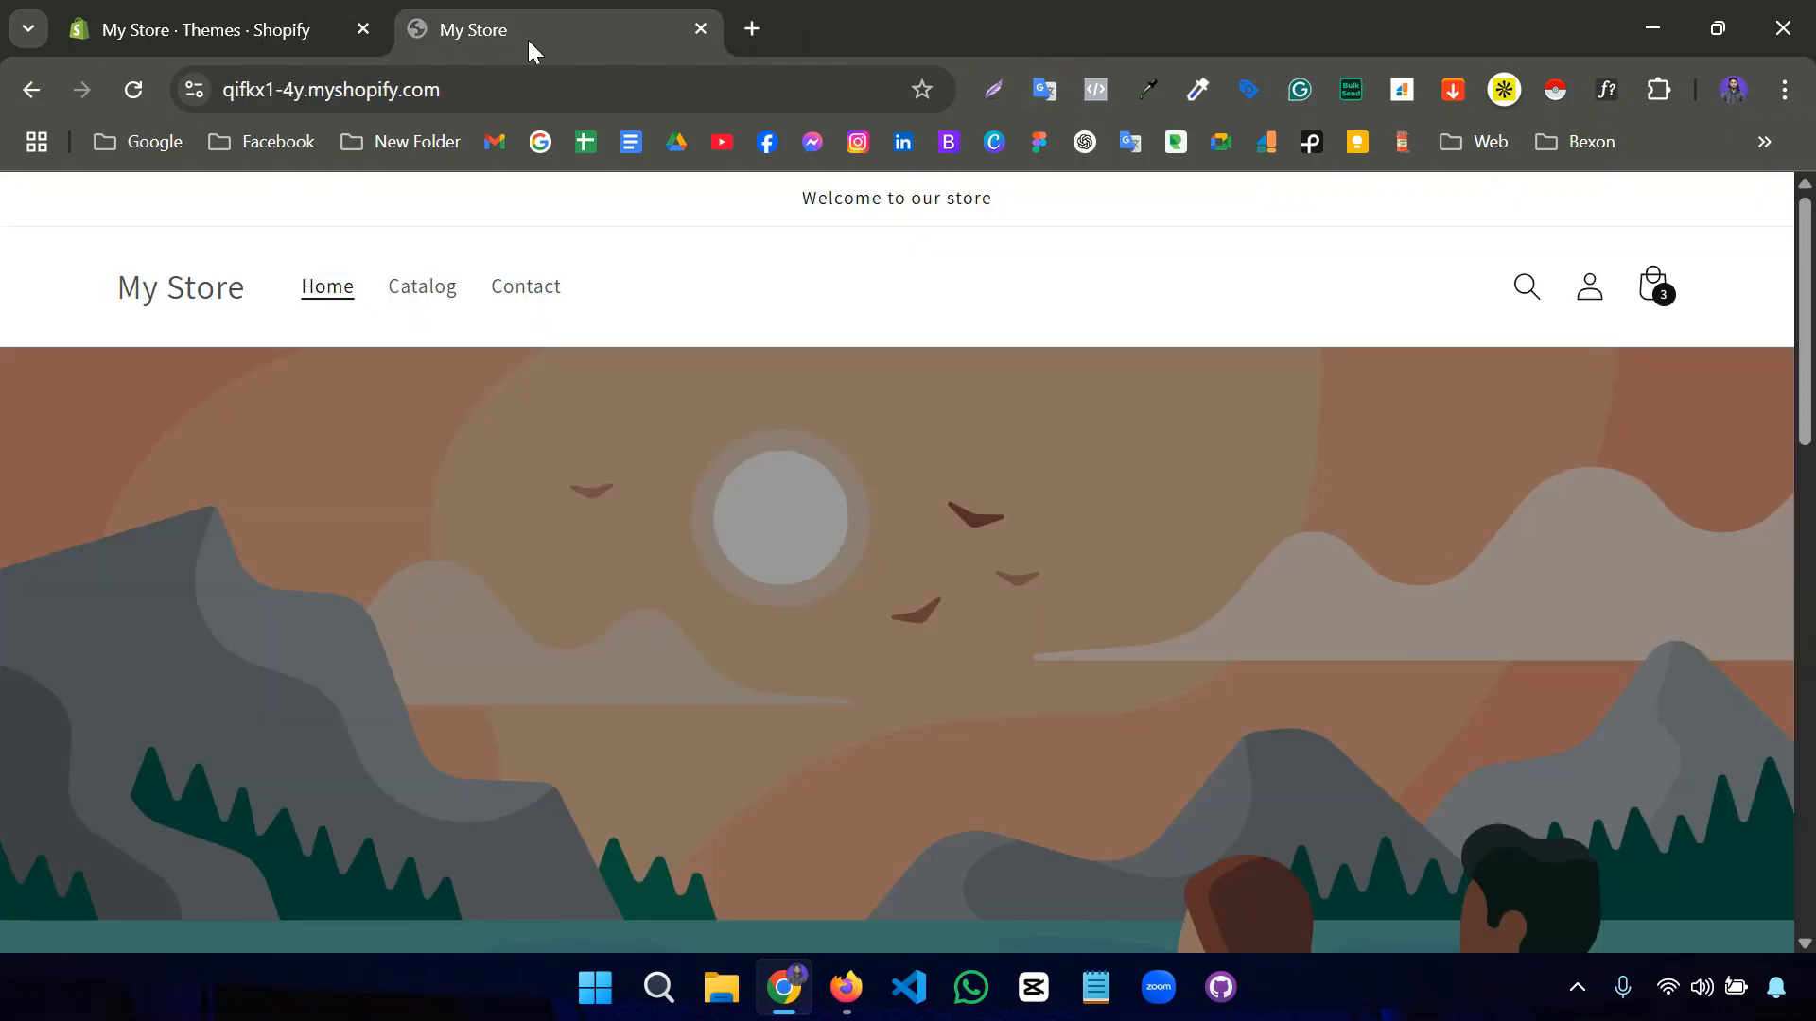
- Search the web for "google tag manager" in a new tab and open the official Tag Manager site
left_click(753, 26)
type("g")
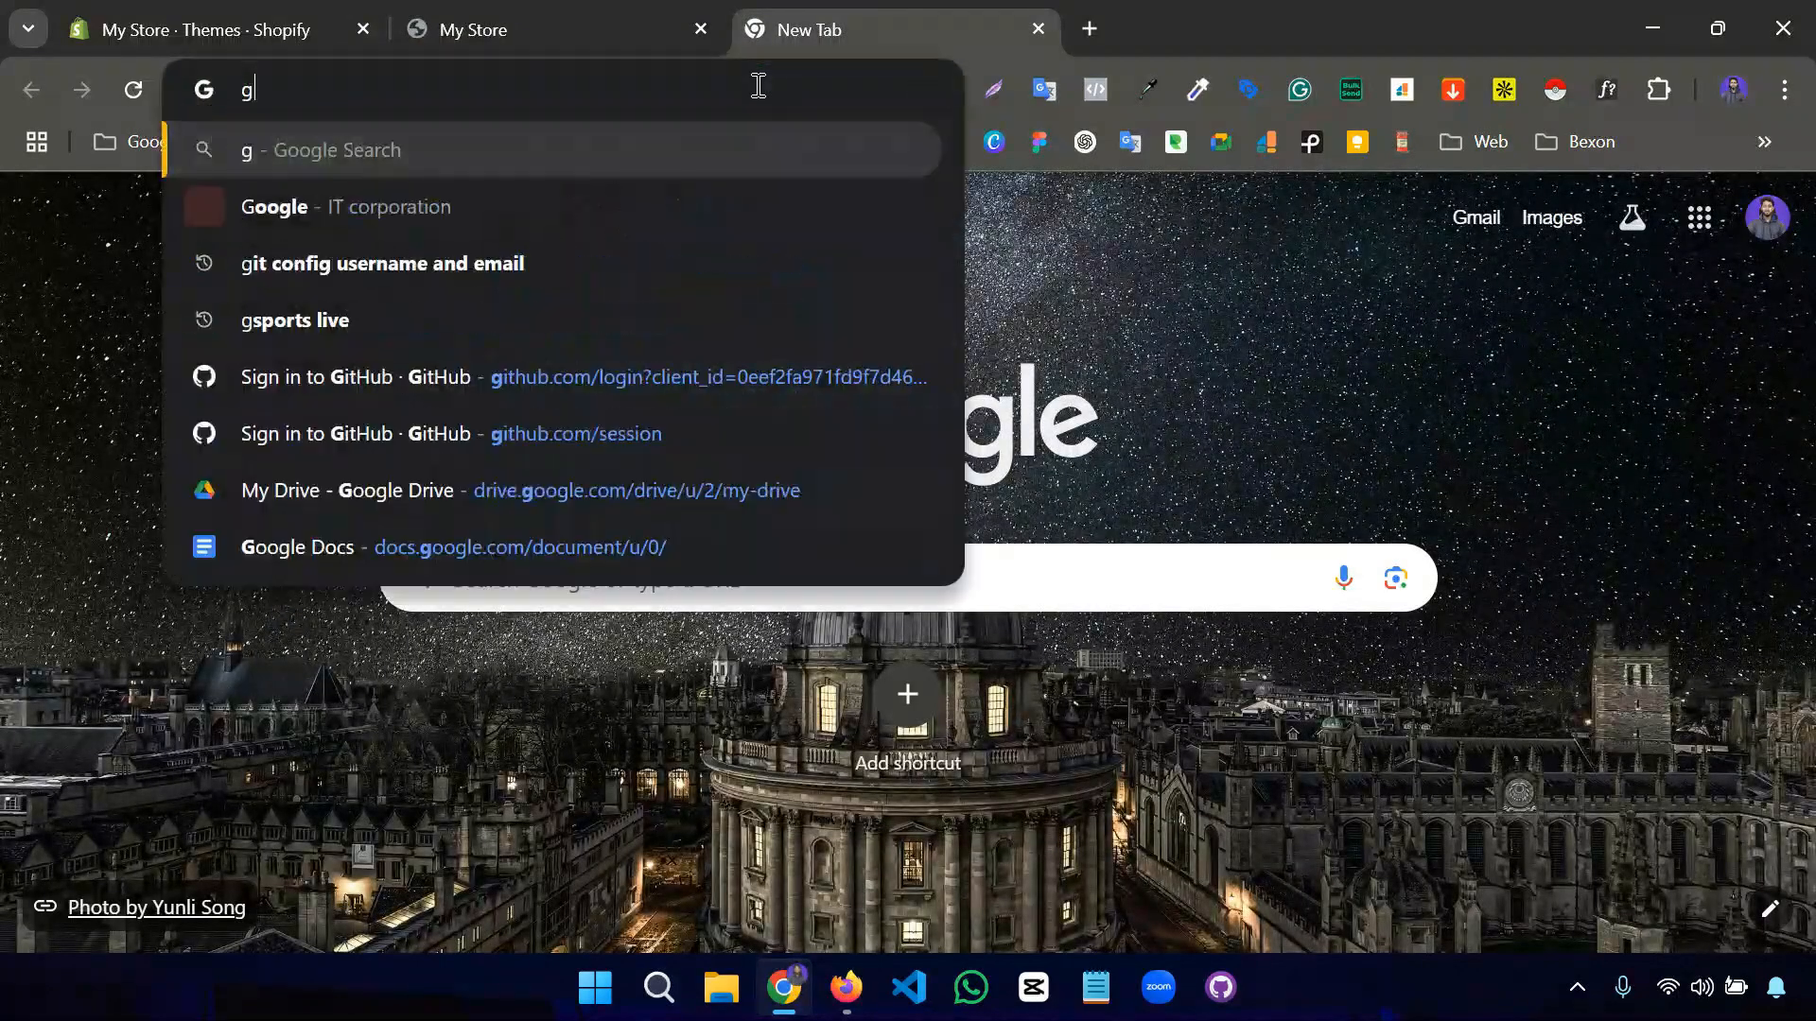
type("oogle tag")
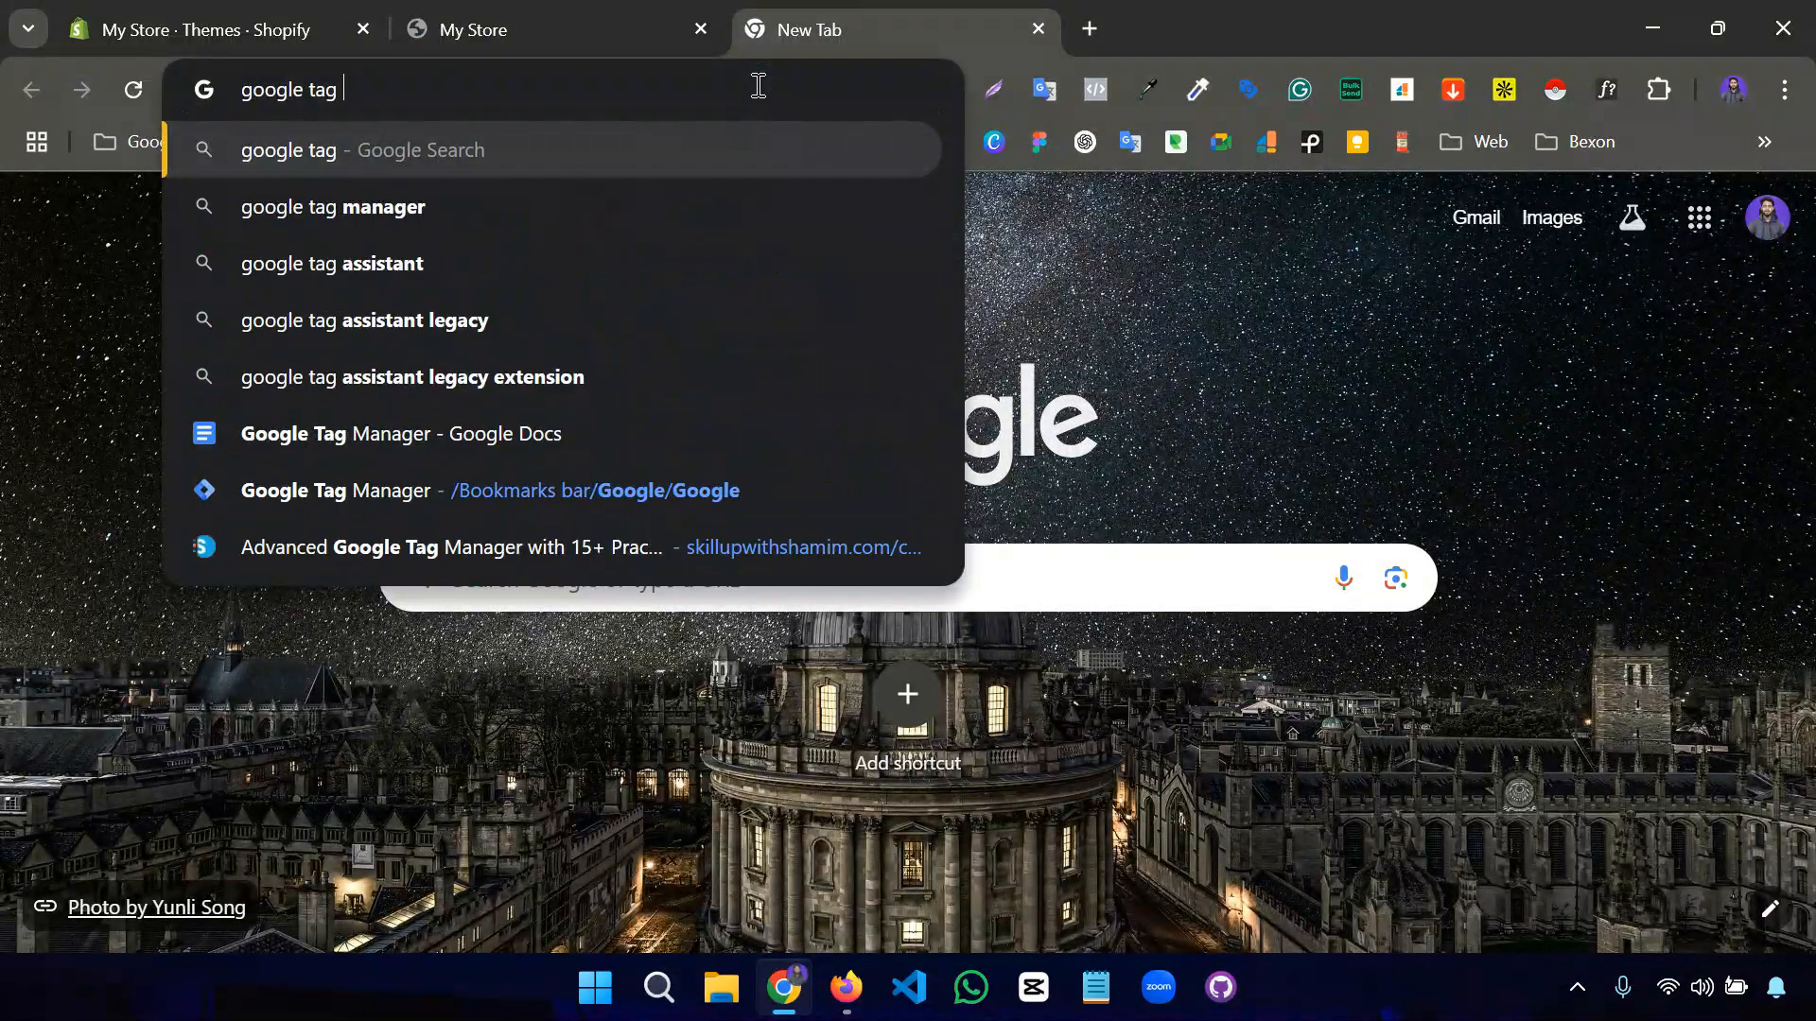
left_click(668, 202)
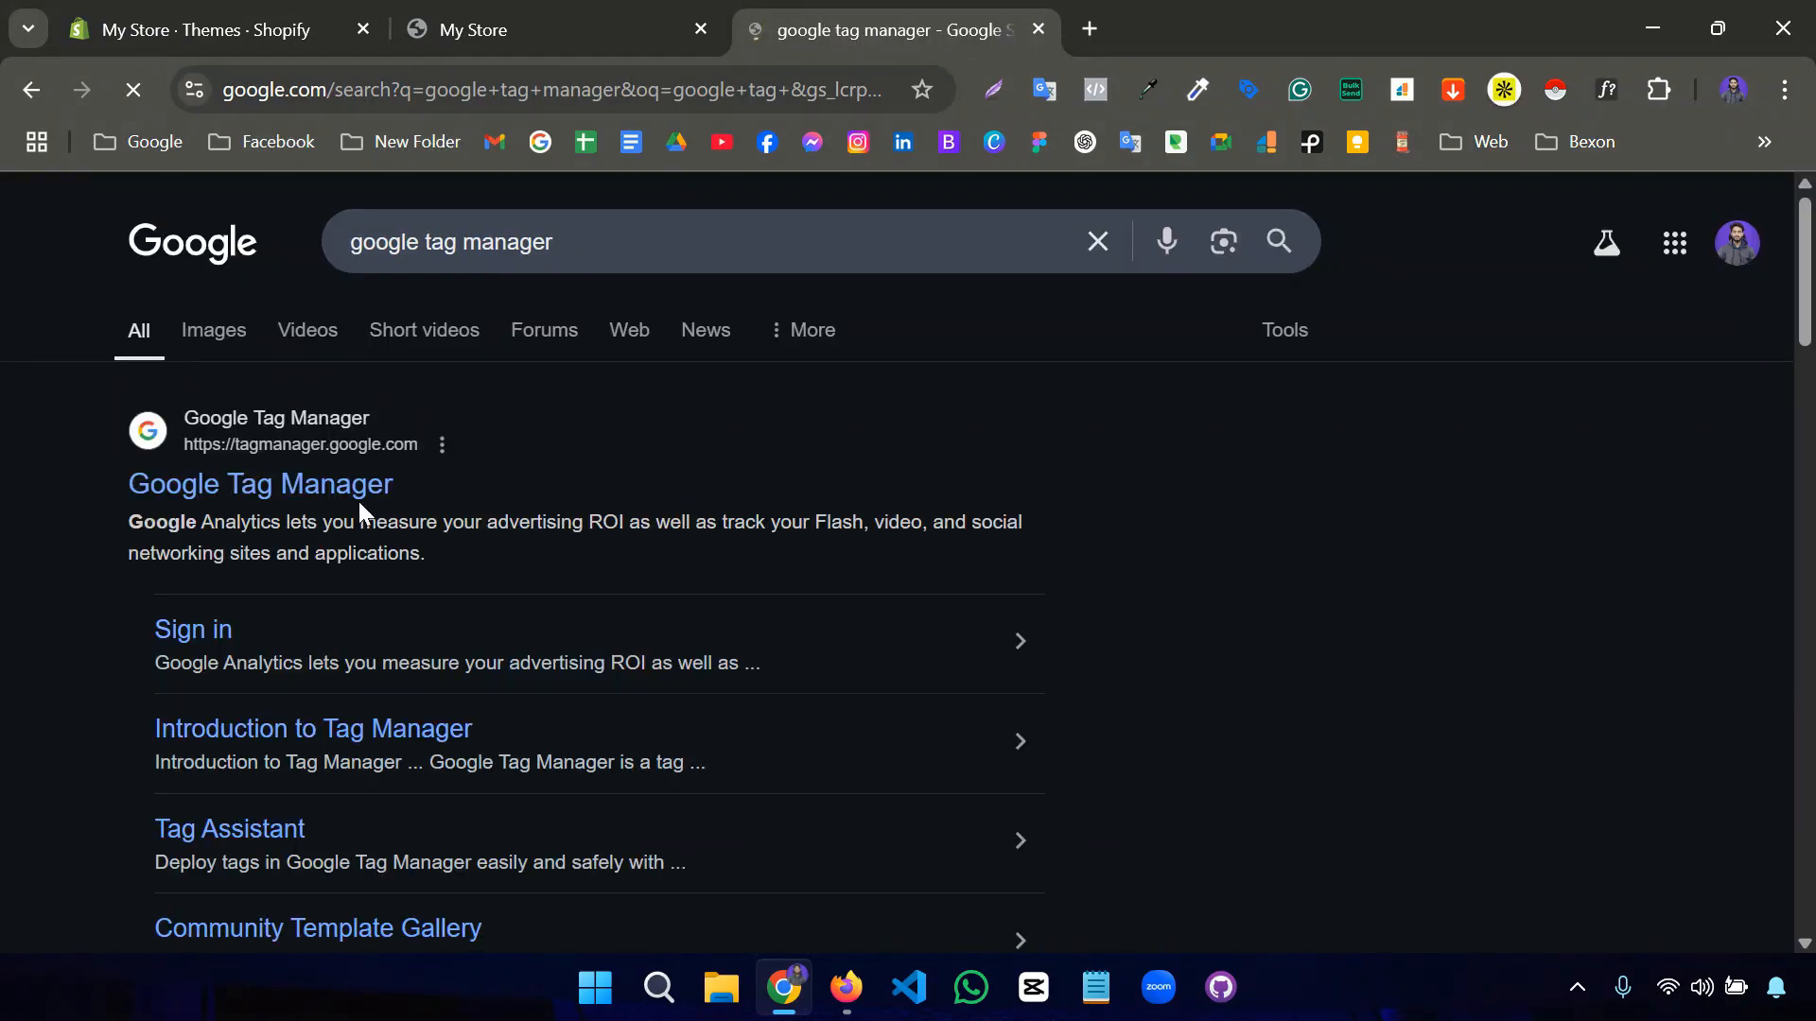
left_click(297, 488)
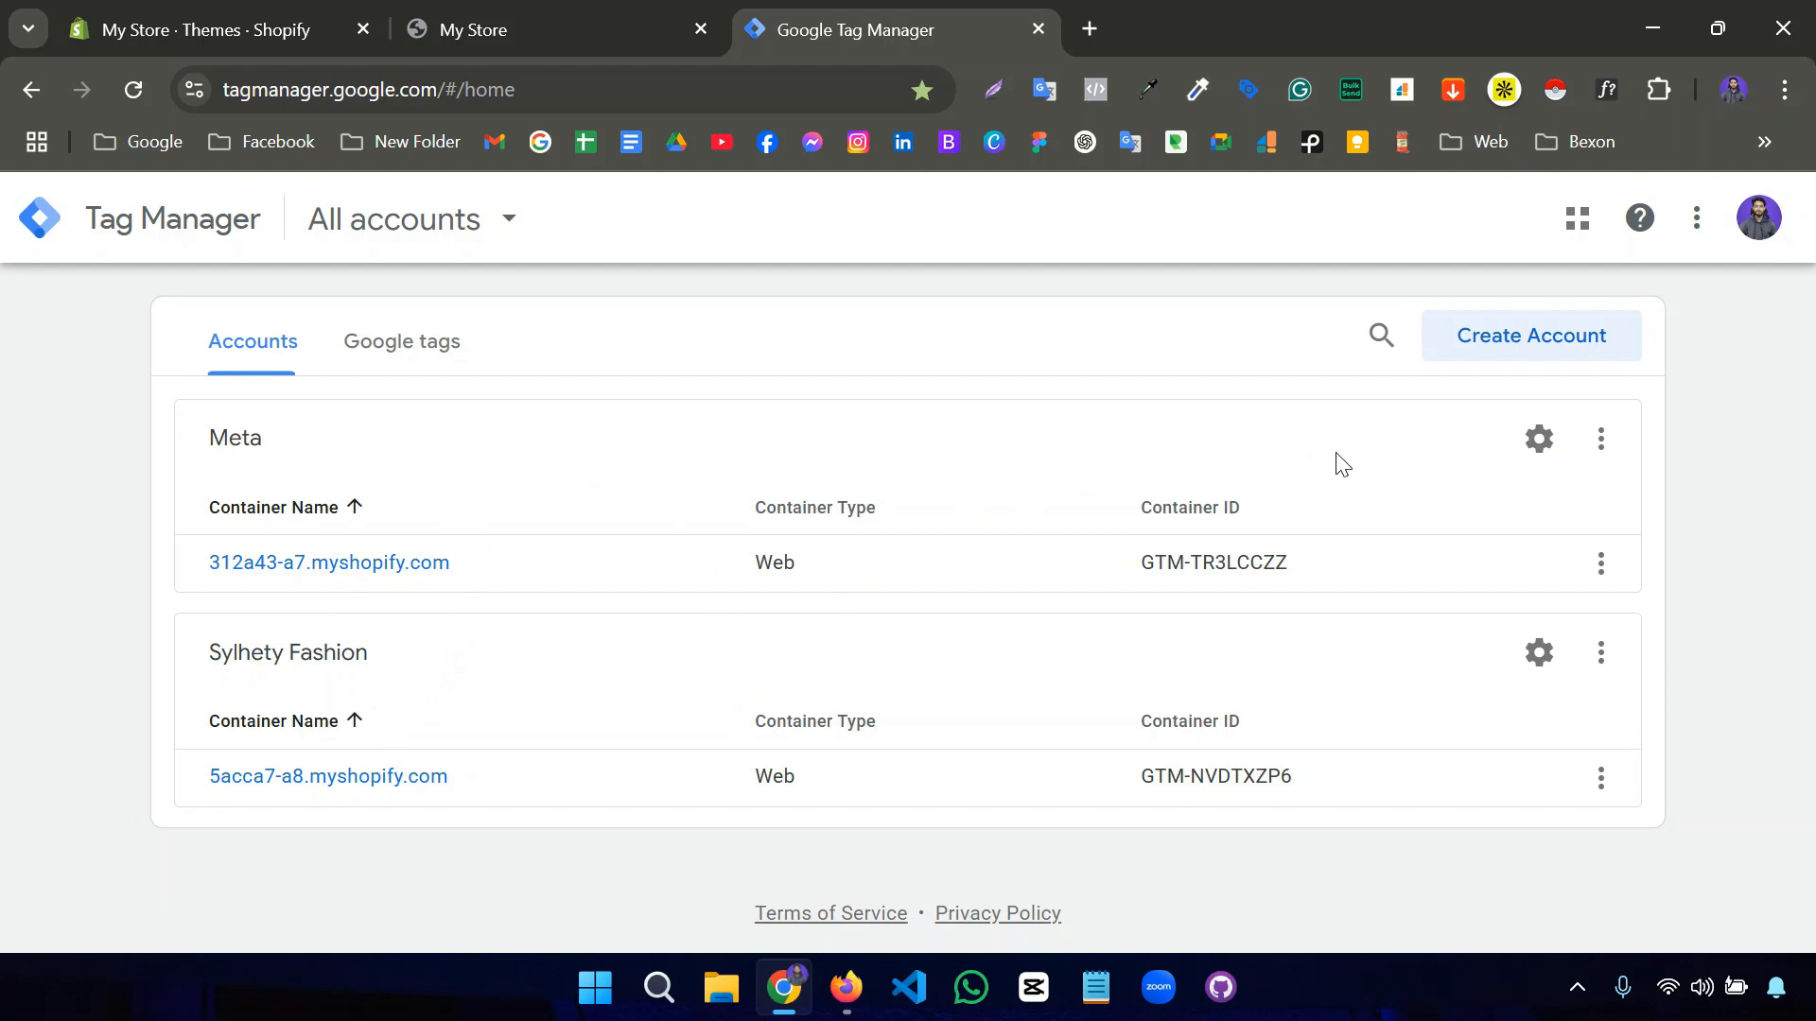
- Start creating a new Tag Manager account and enter Mega Mart as the account name
left_click(1475, 352)
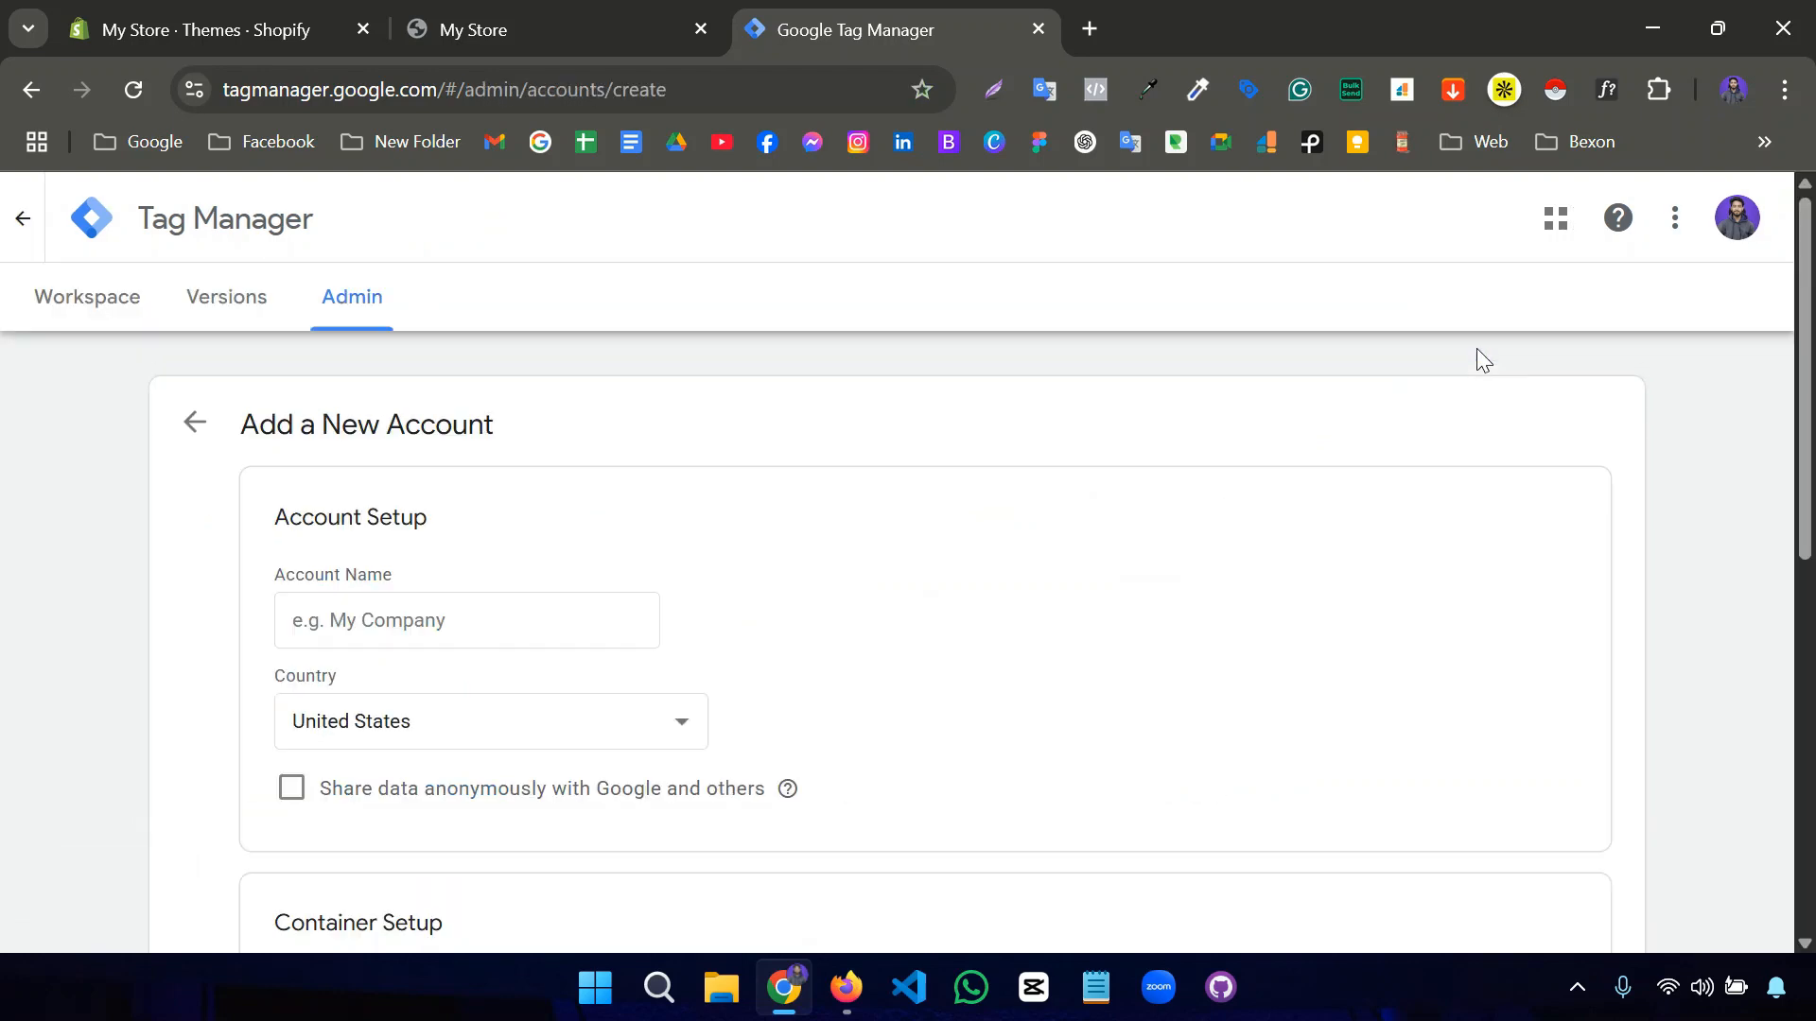
scroll(1133, 496, "down", 1)
left_click(522, 481)
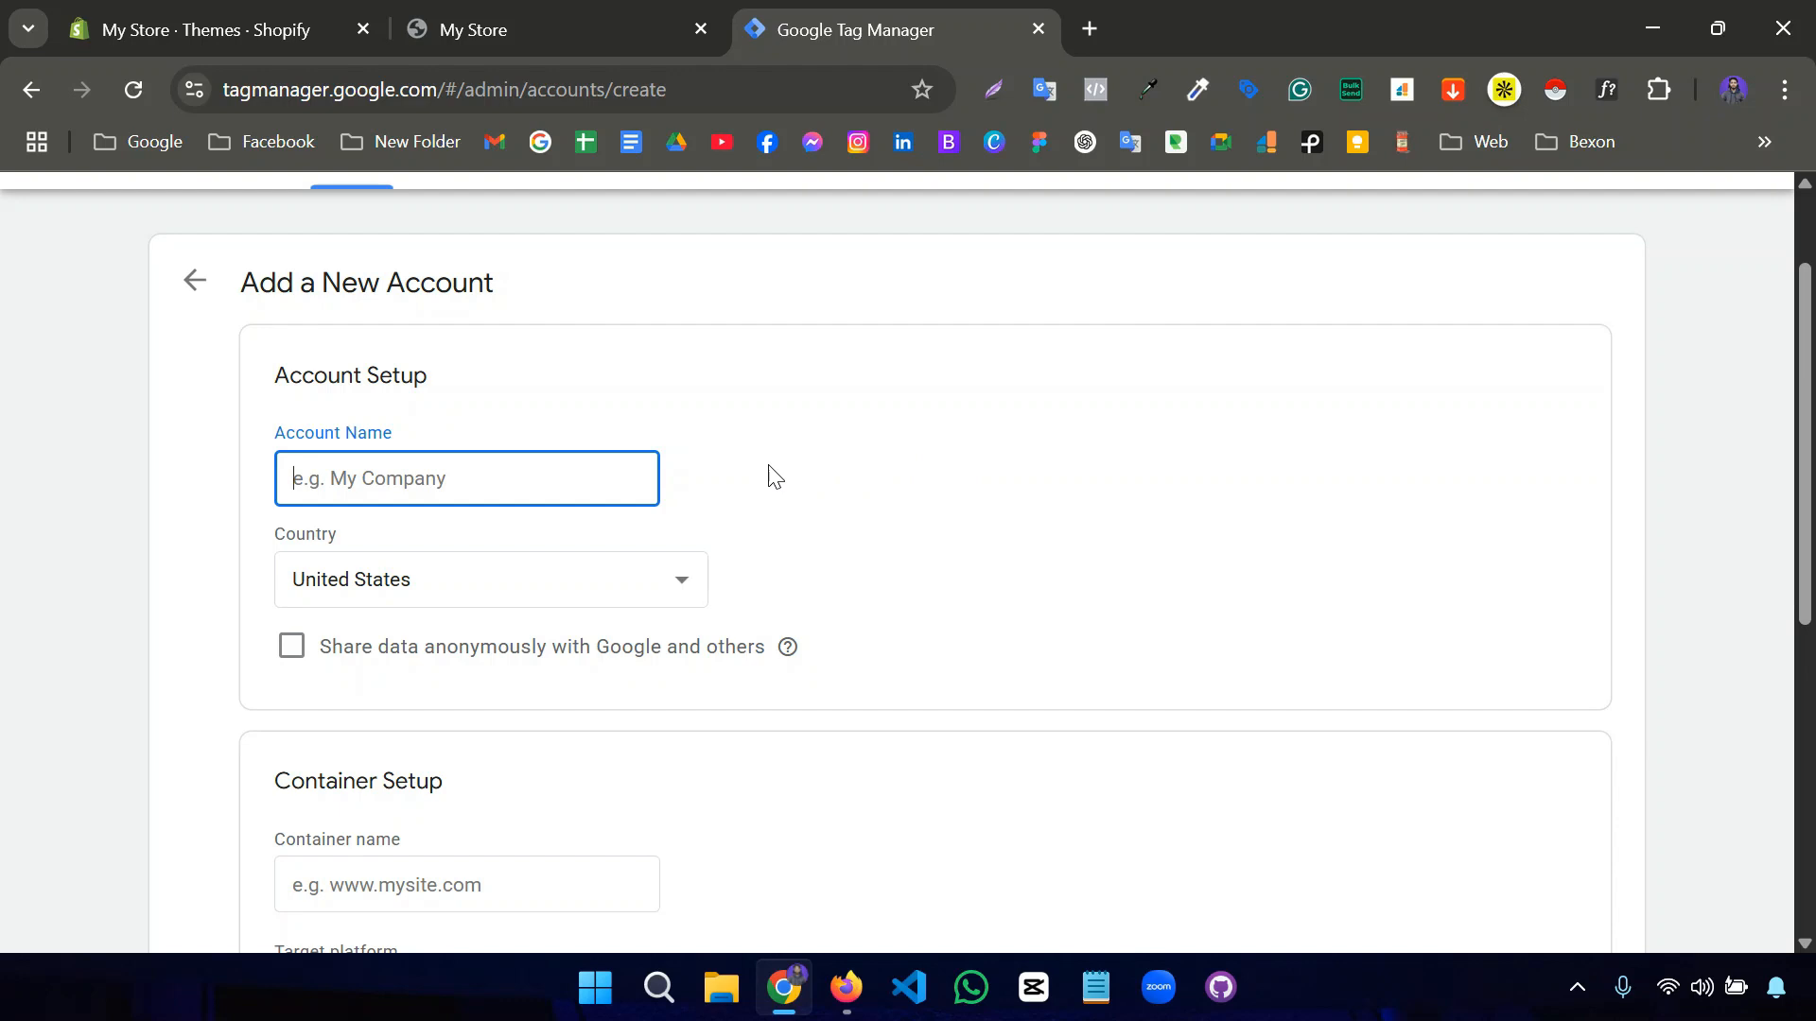
scroll(773, 476, "down", 1)
scroll(774, 476, "up", 1)
type("Mega Mat")
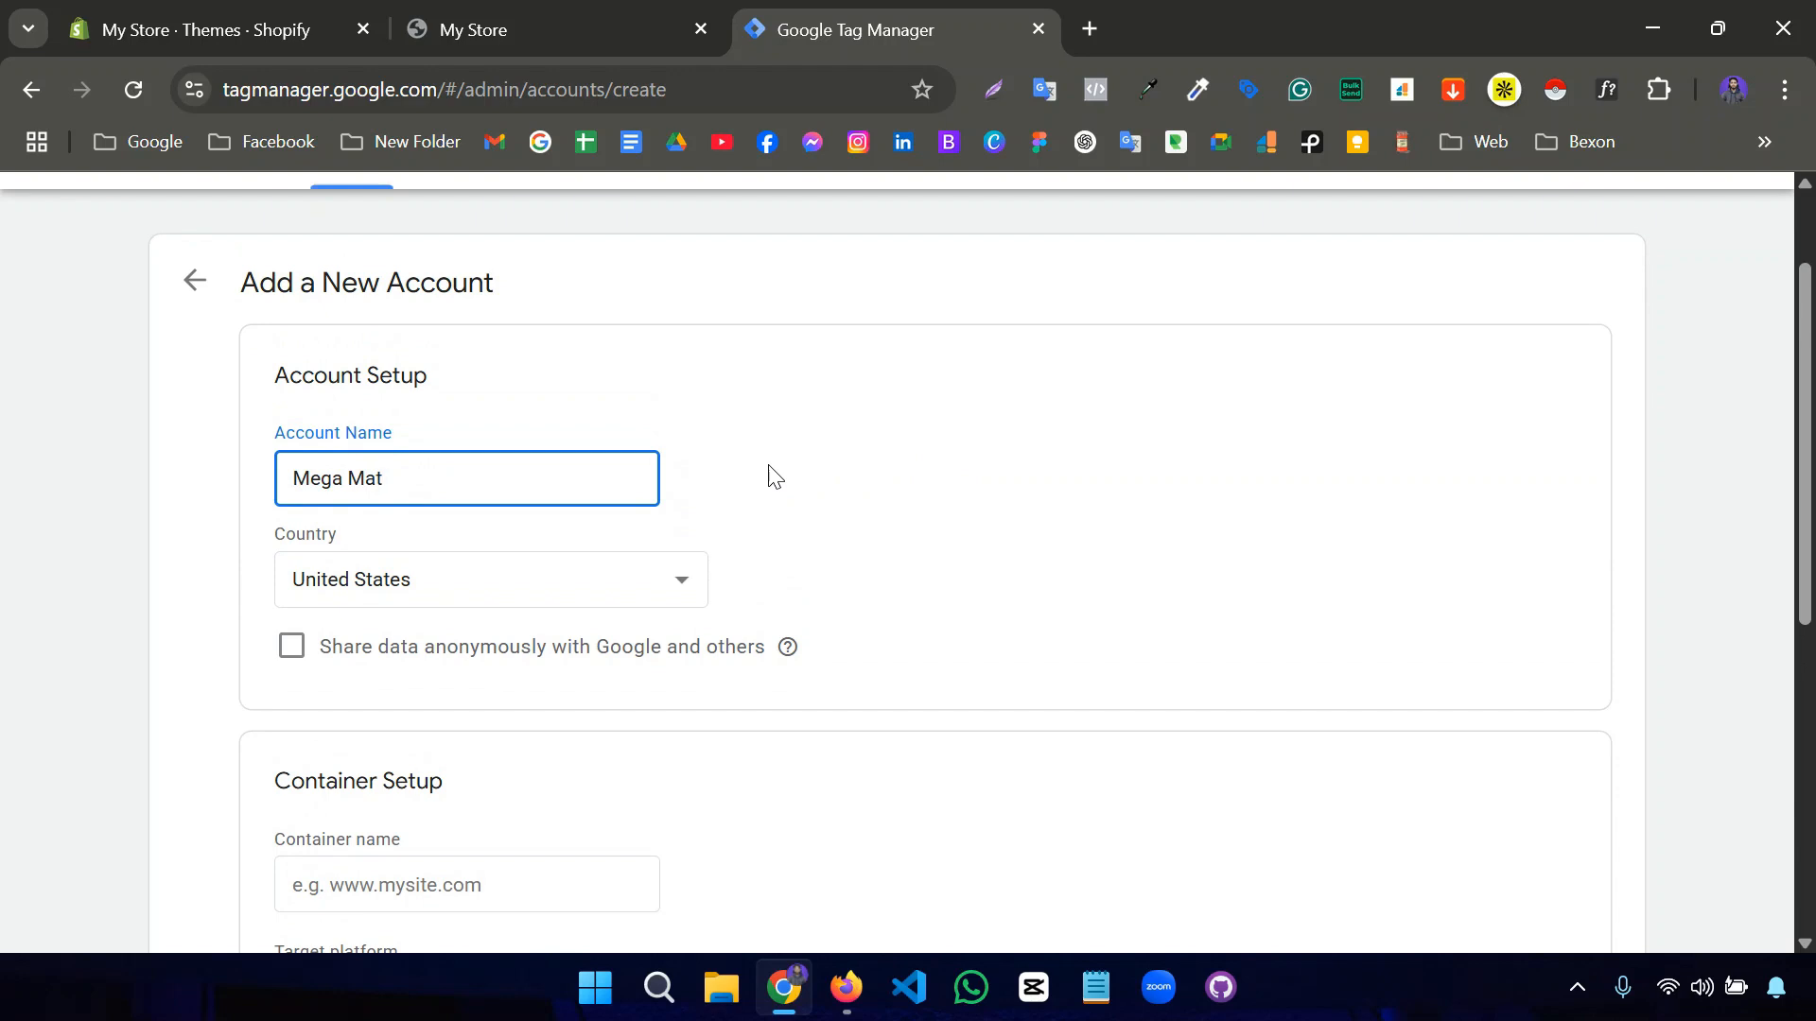
key("BackSpace")
type("rt")
left_click(775, 476)
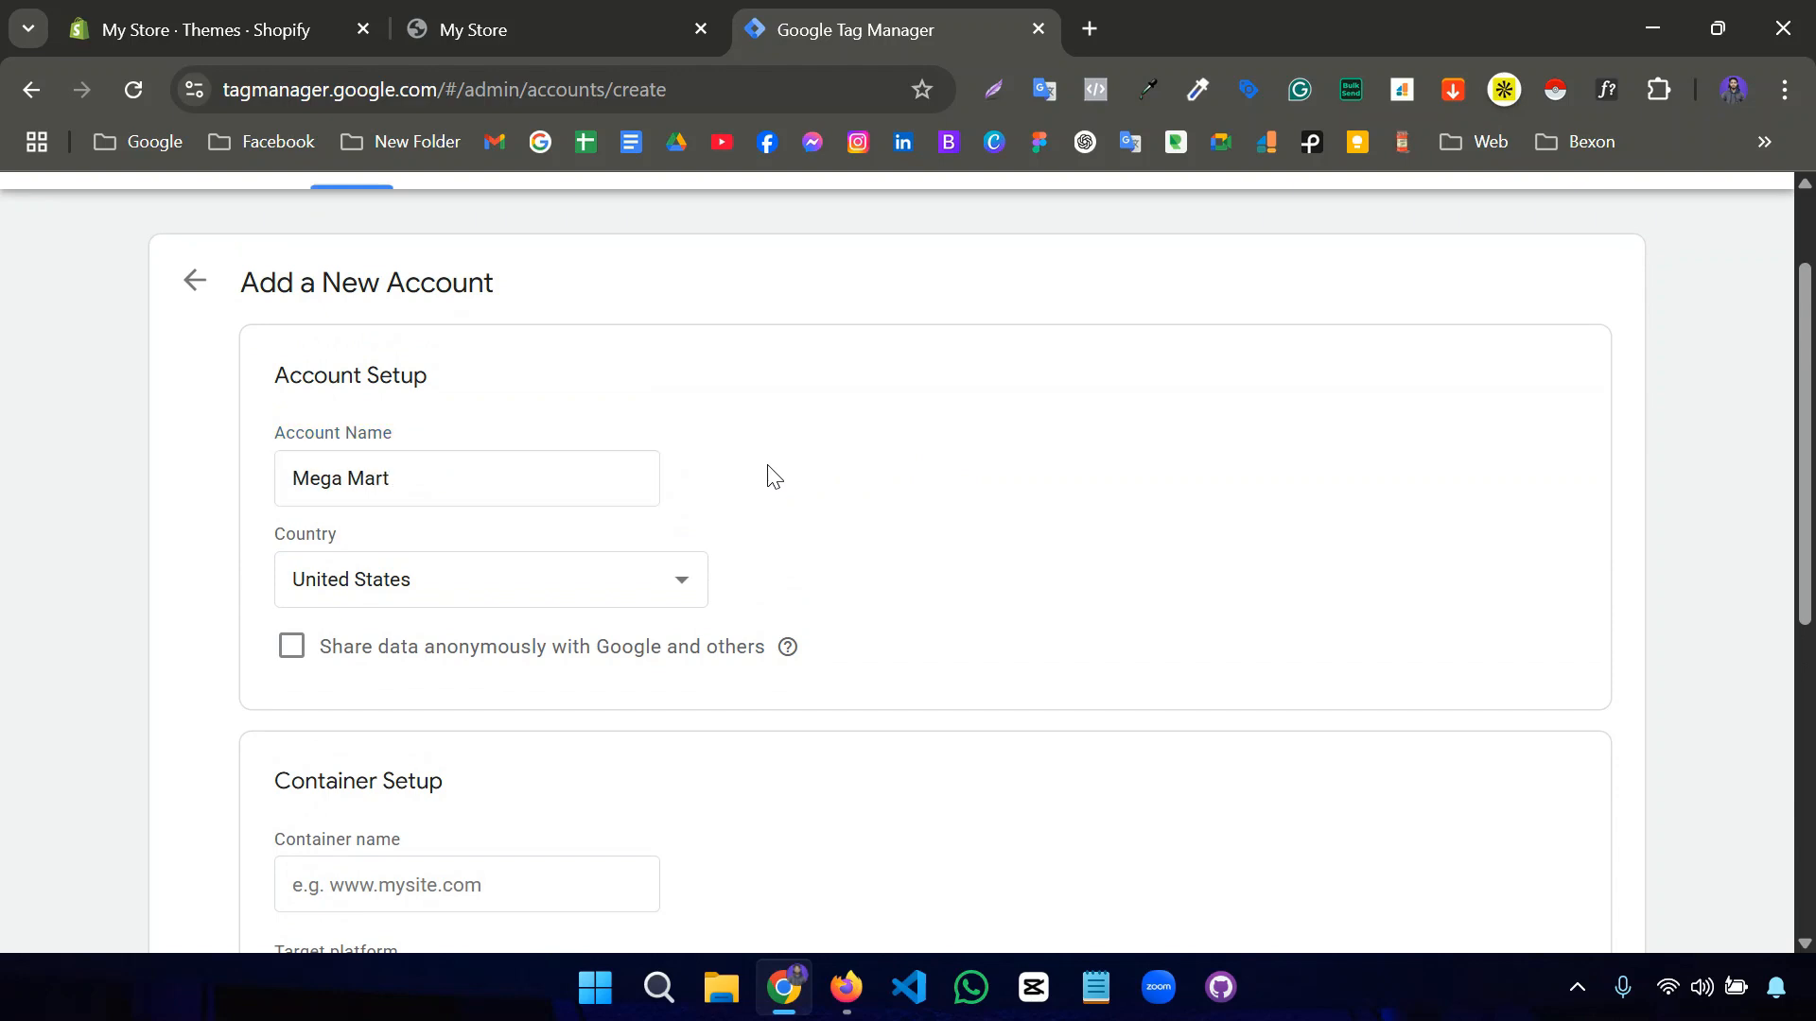
- Set the new account's country to Bangladesh
left_click(634, 588)
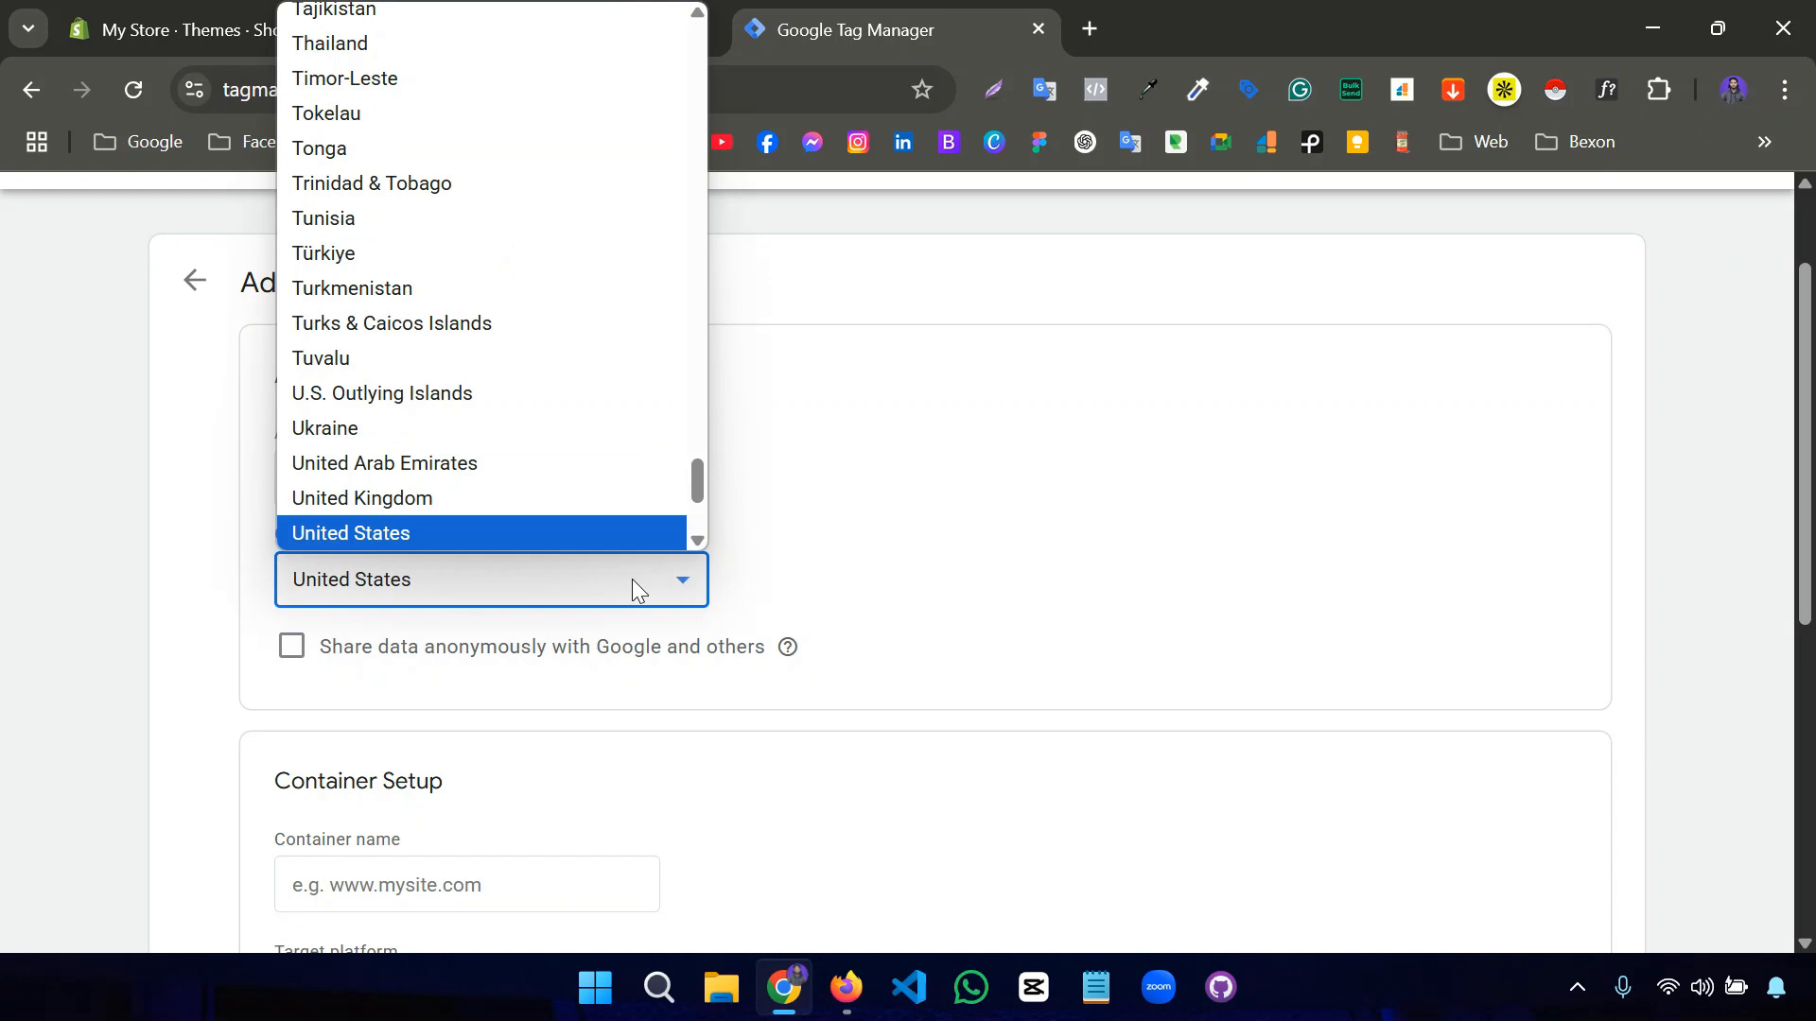
key("b")
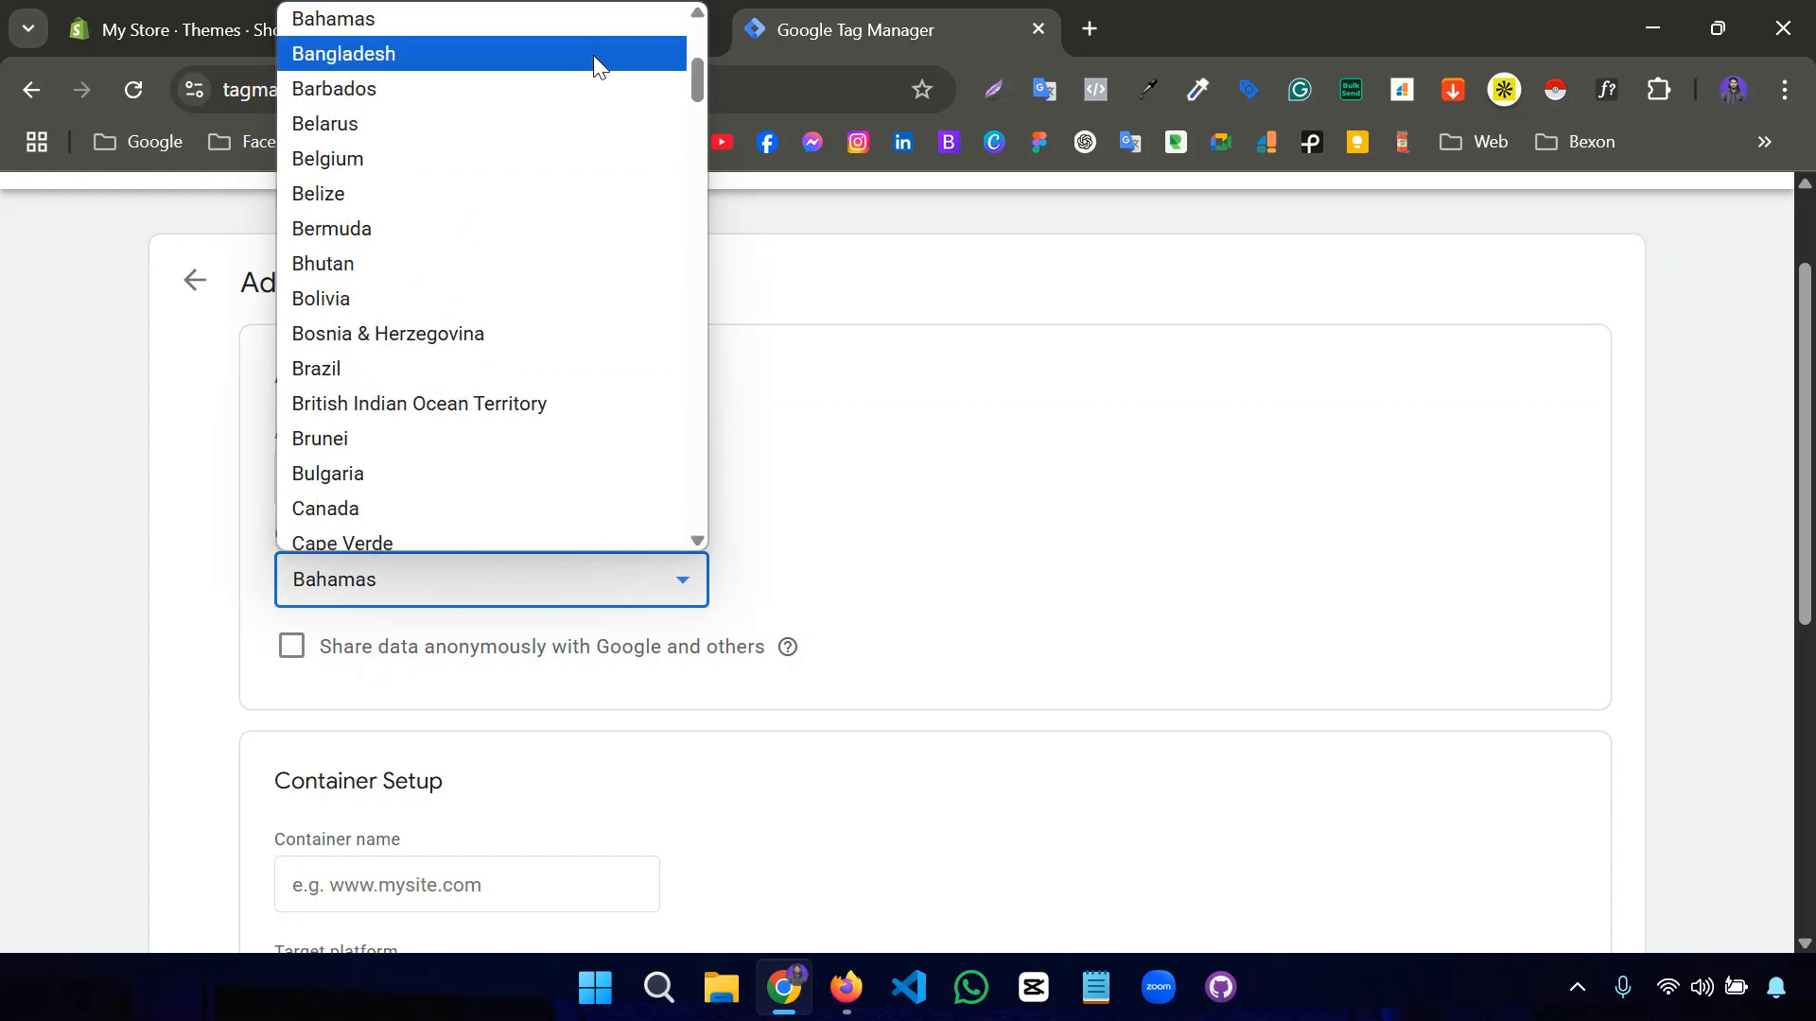
left_click(593, 54)
- Copy the Shopify store's web address from the open My Store page for the container name
scroll(803, 449, "down", 3)
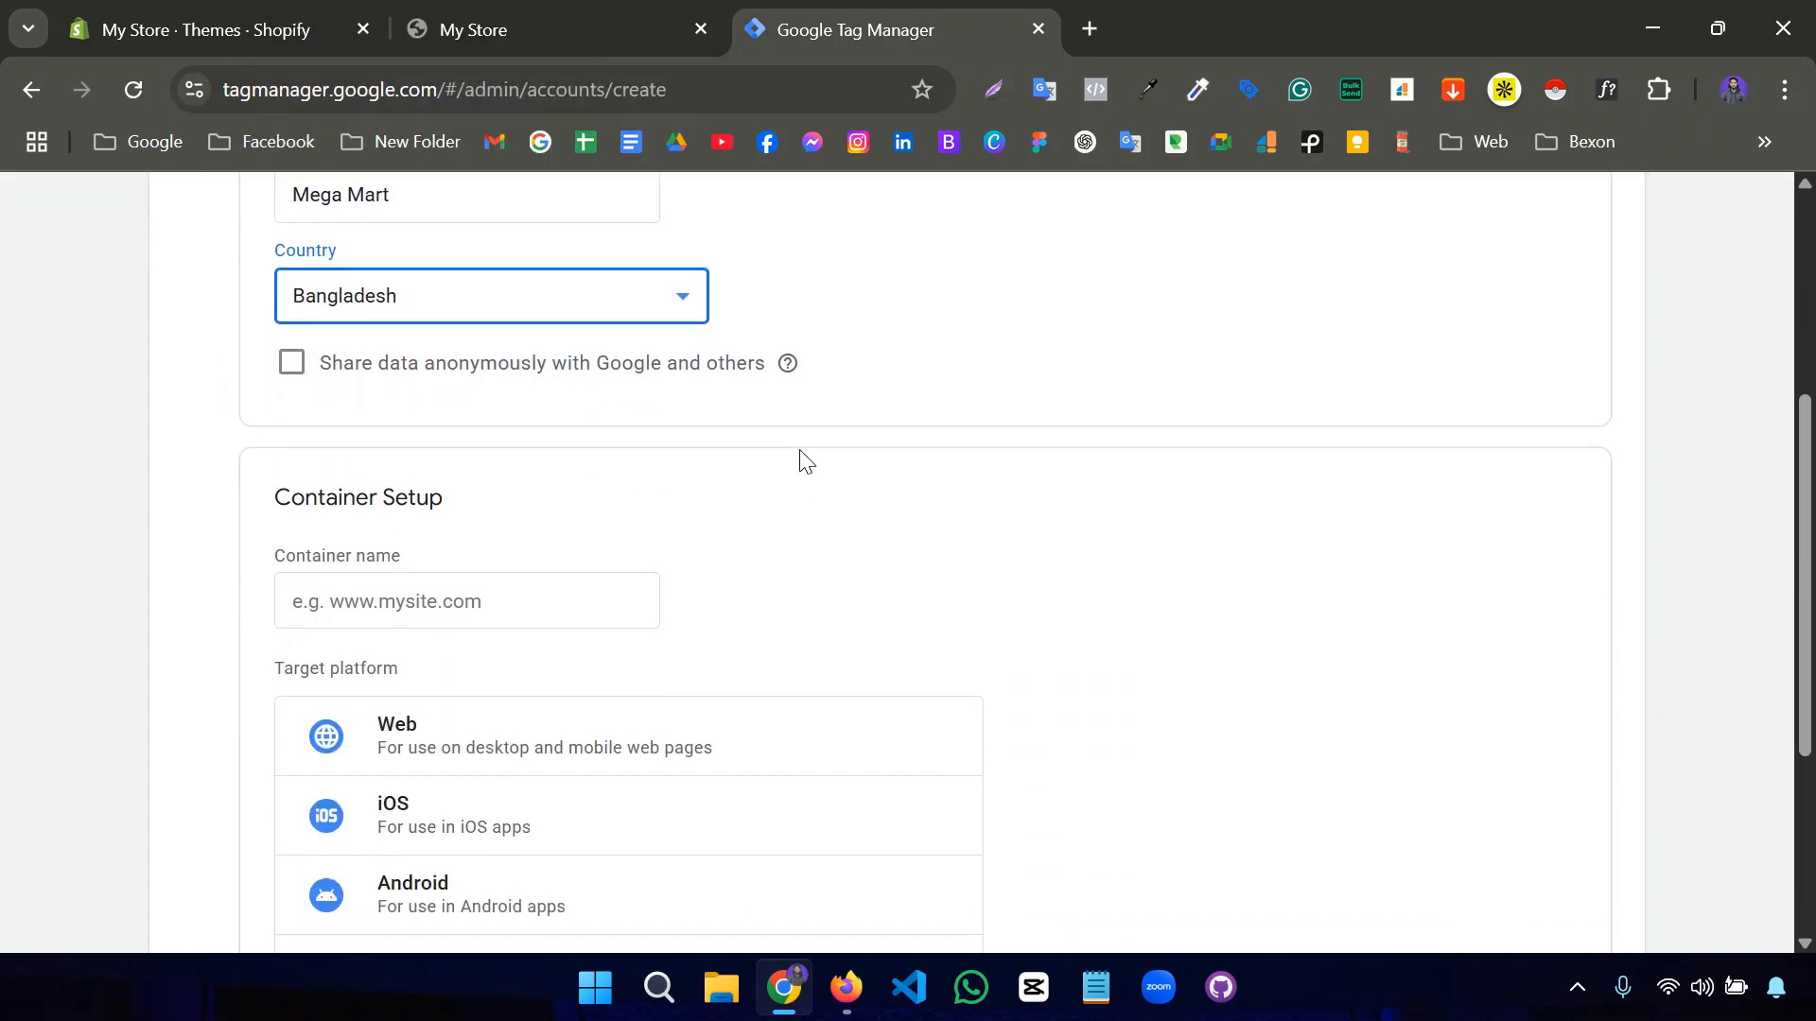
left_click(498, 607)
scroll(576, 539, "down", 2)
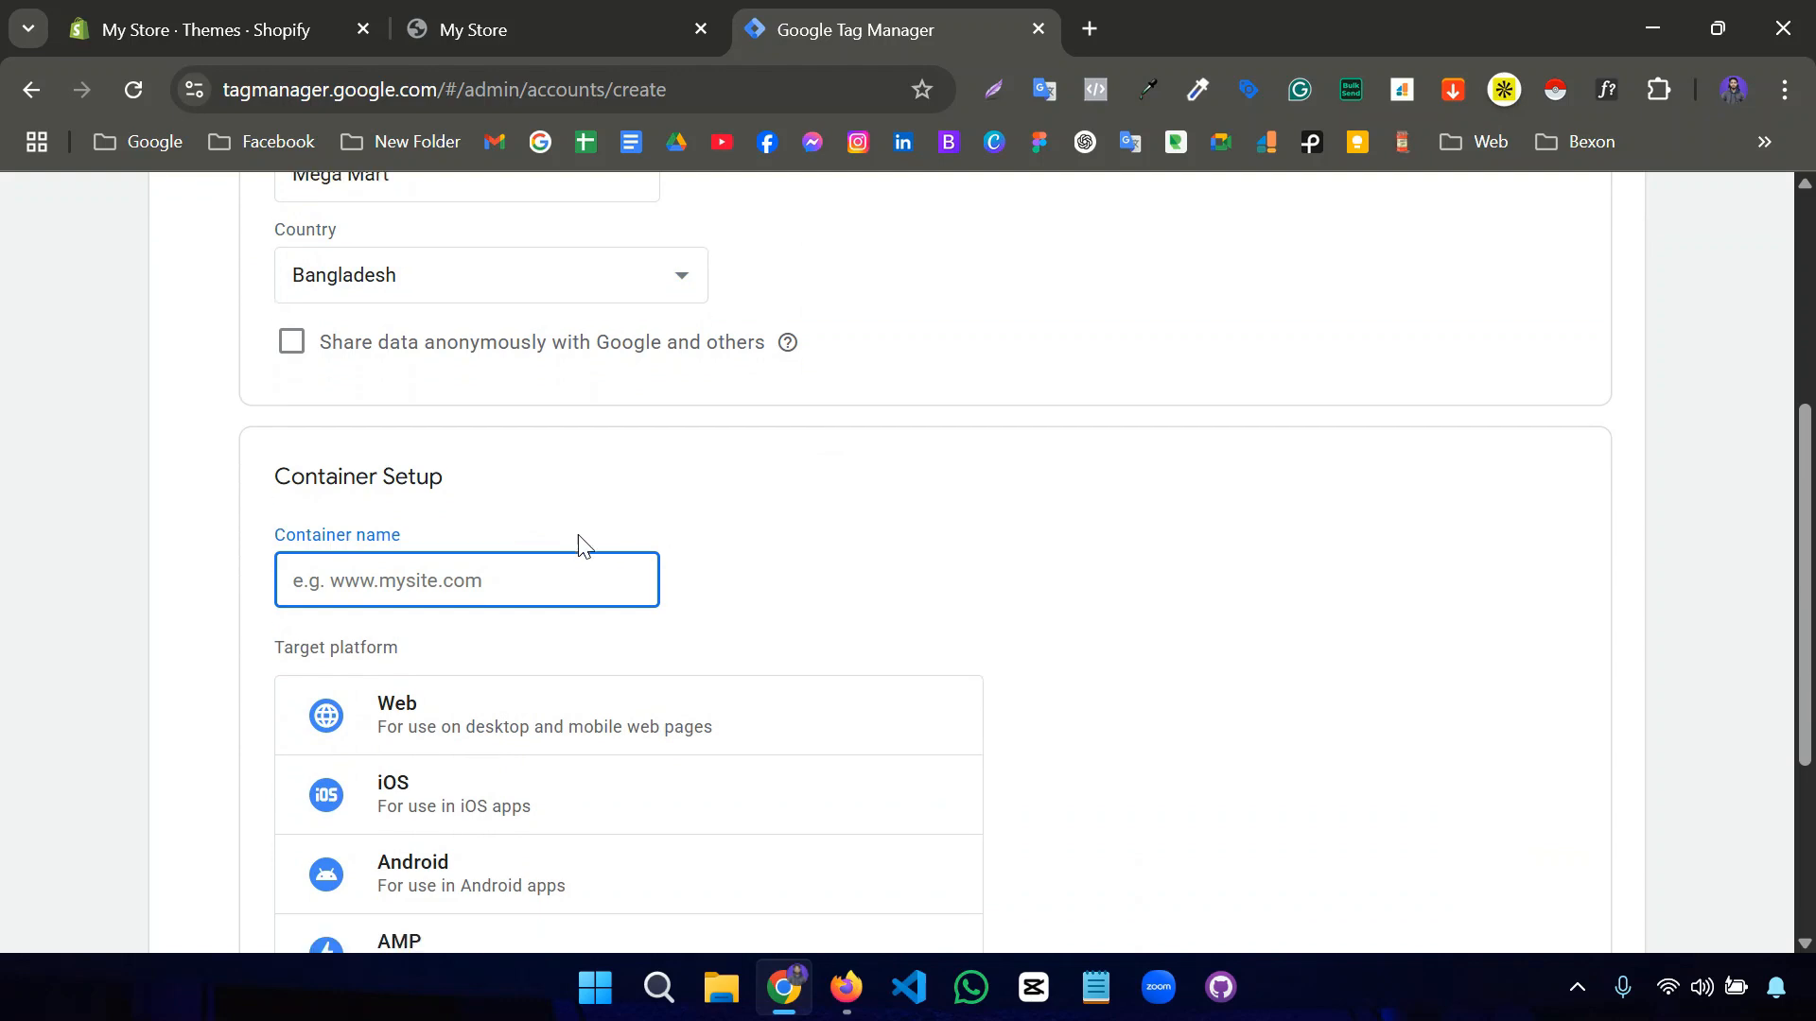
left_click(724, 449)
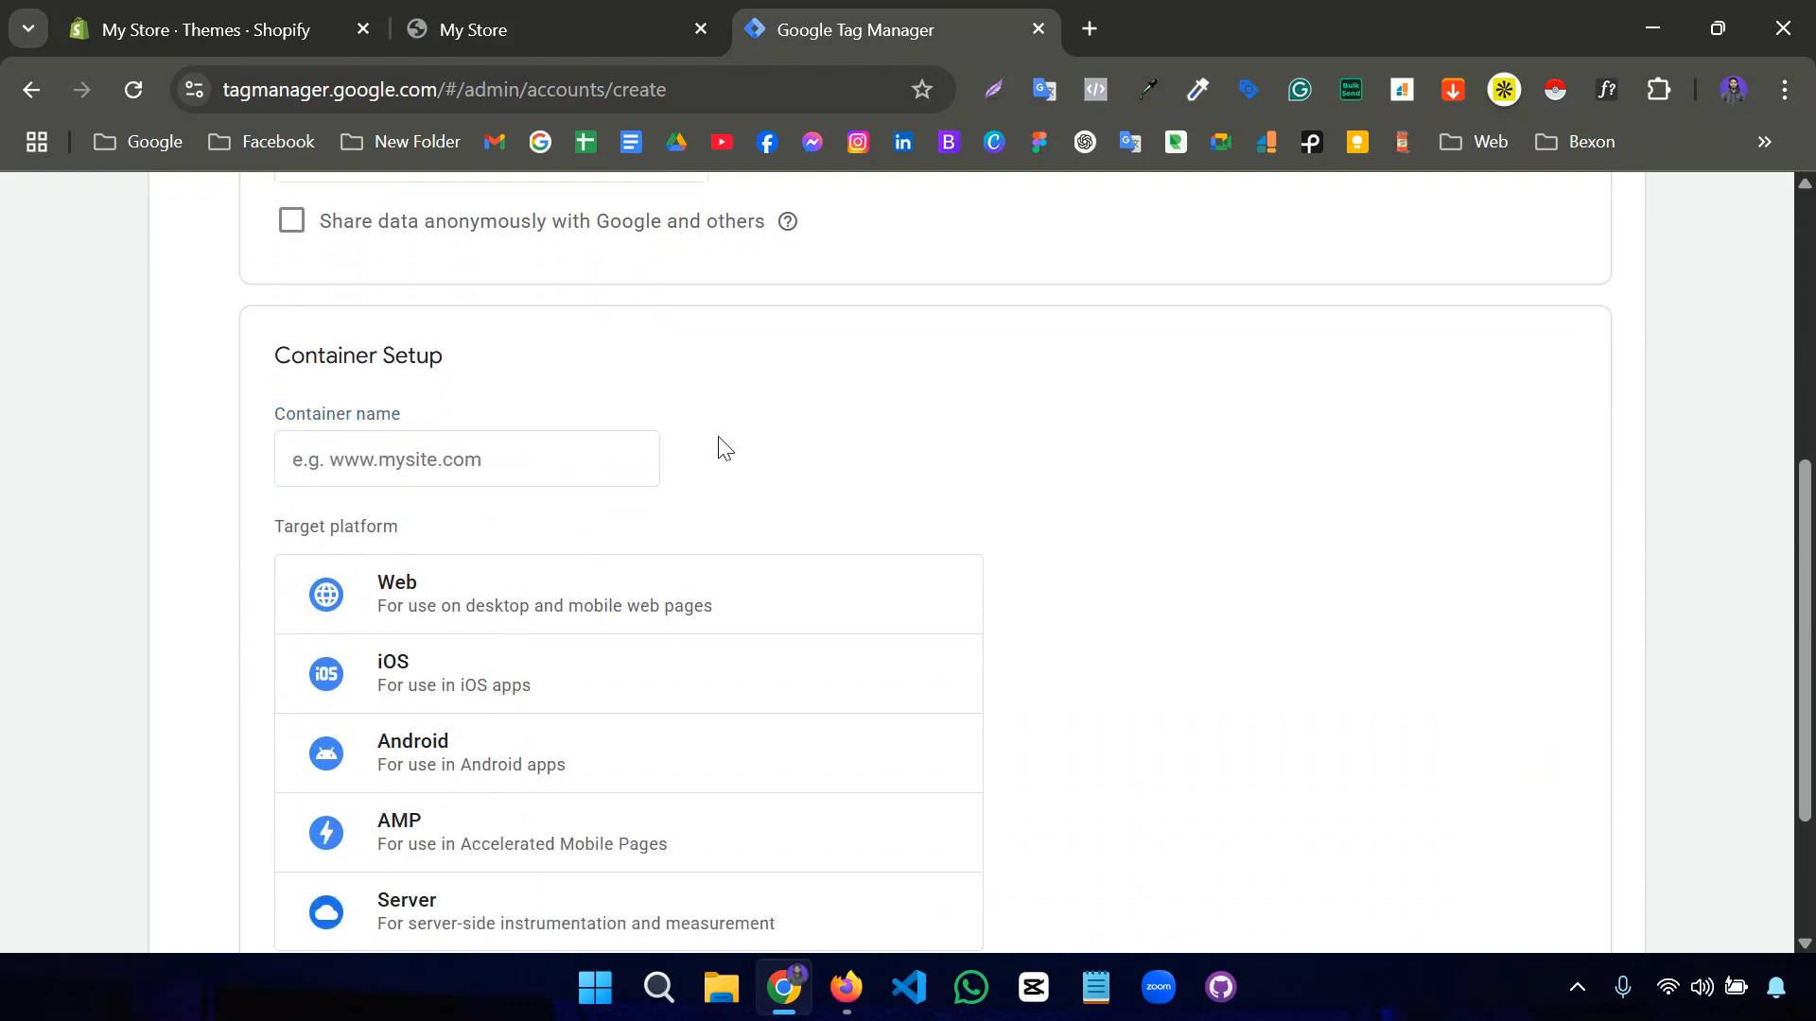
left_click(577, 30)
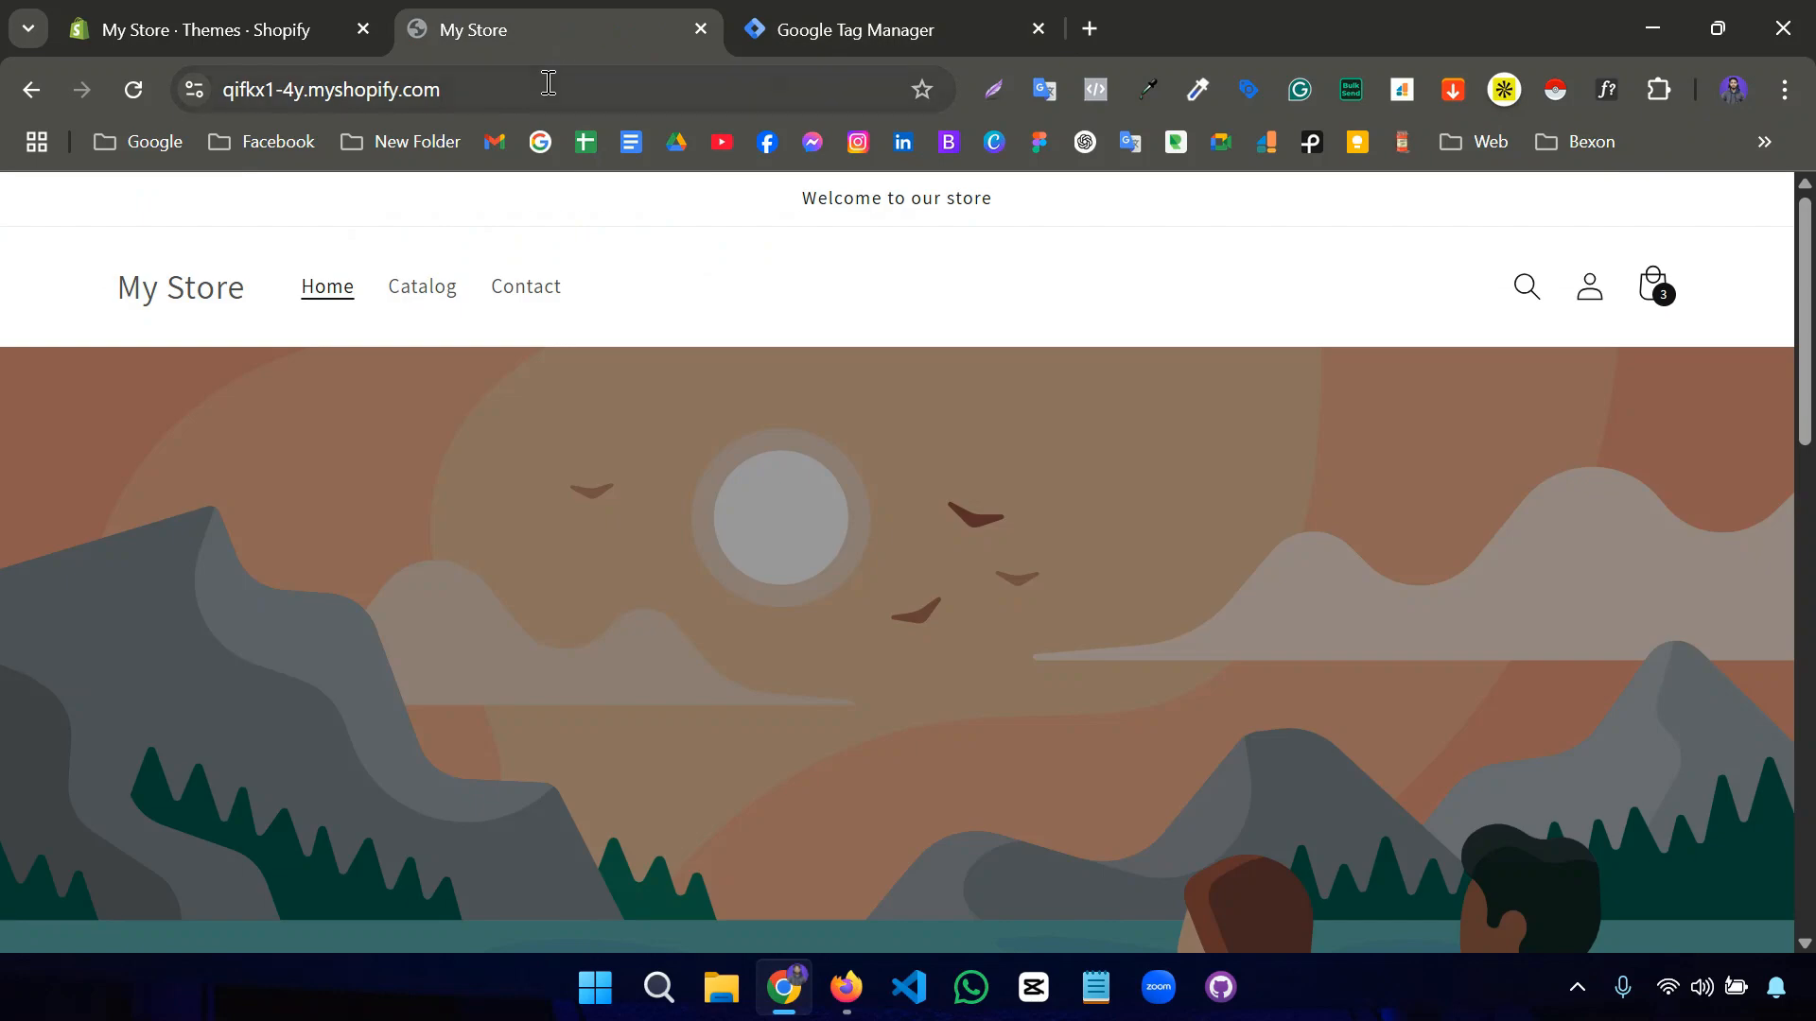
left_click(547, 86)
key("ctrl+c")
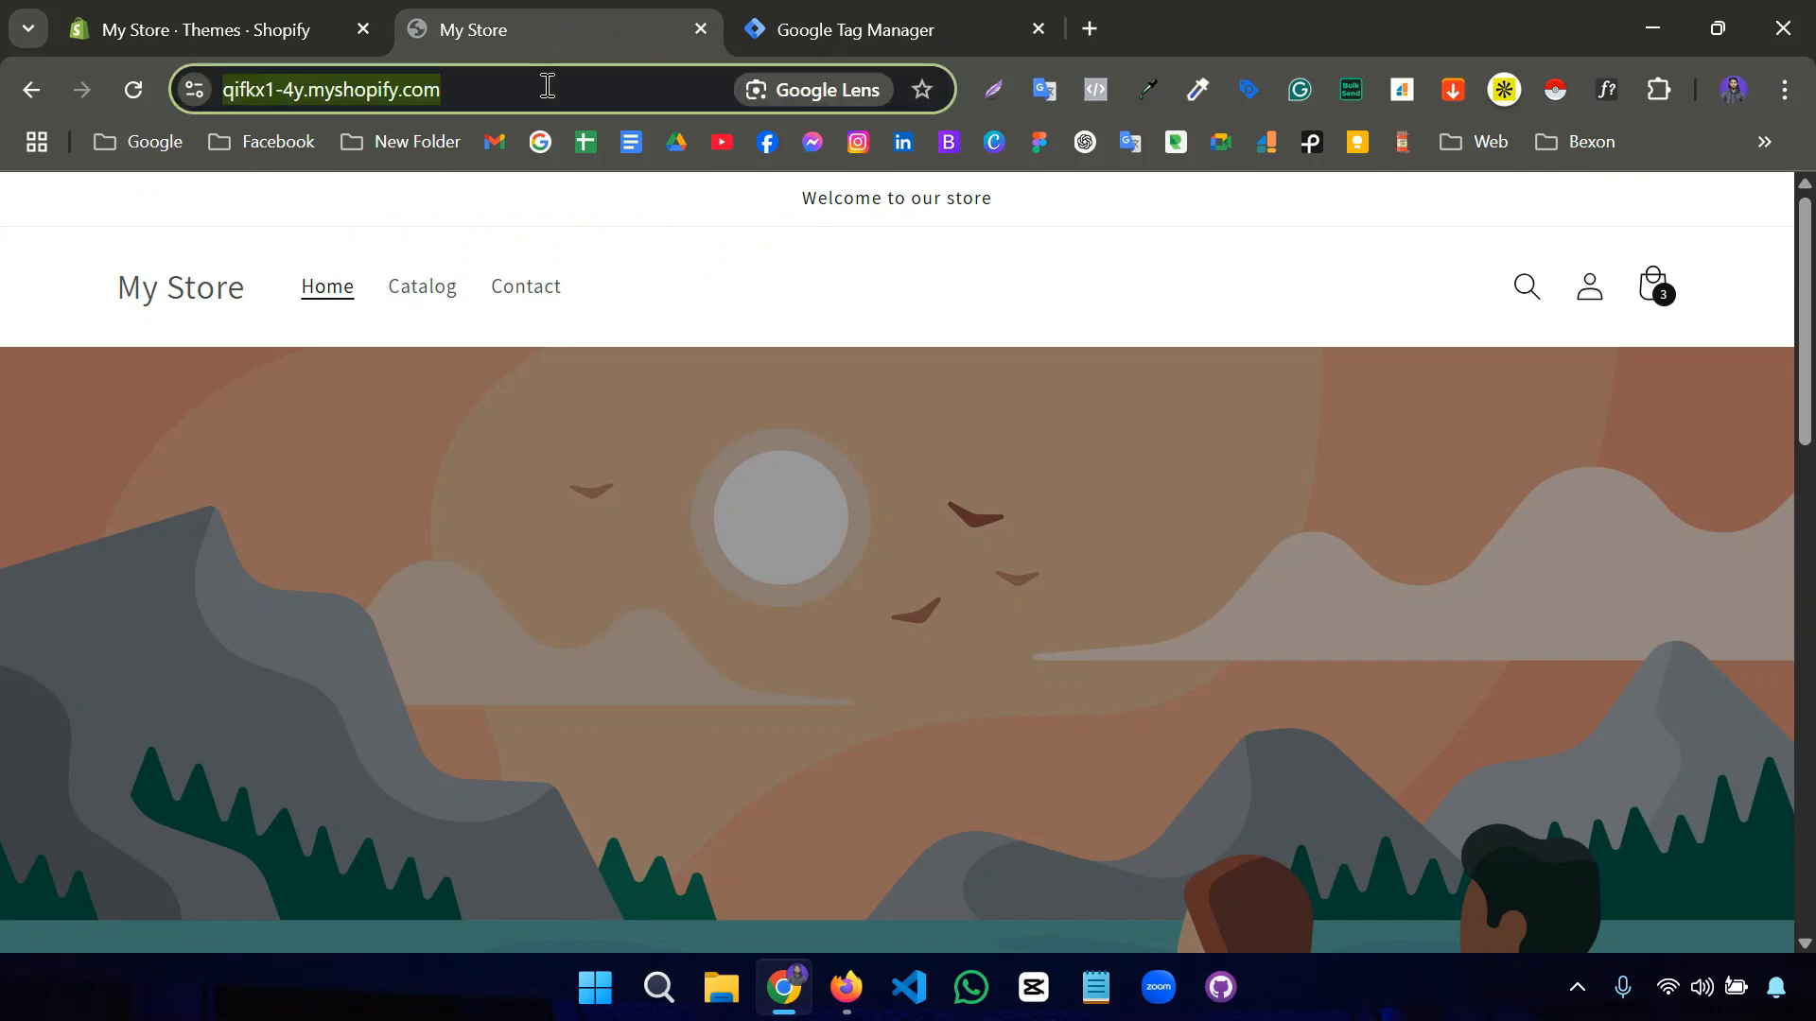
left_click(815, 29)
left_click(515, 455)
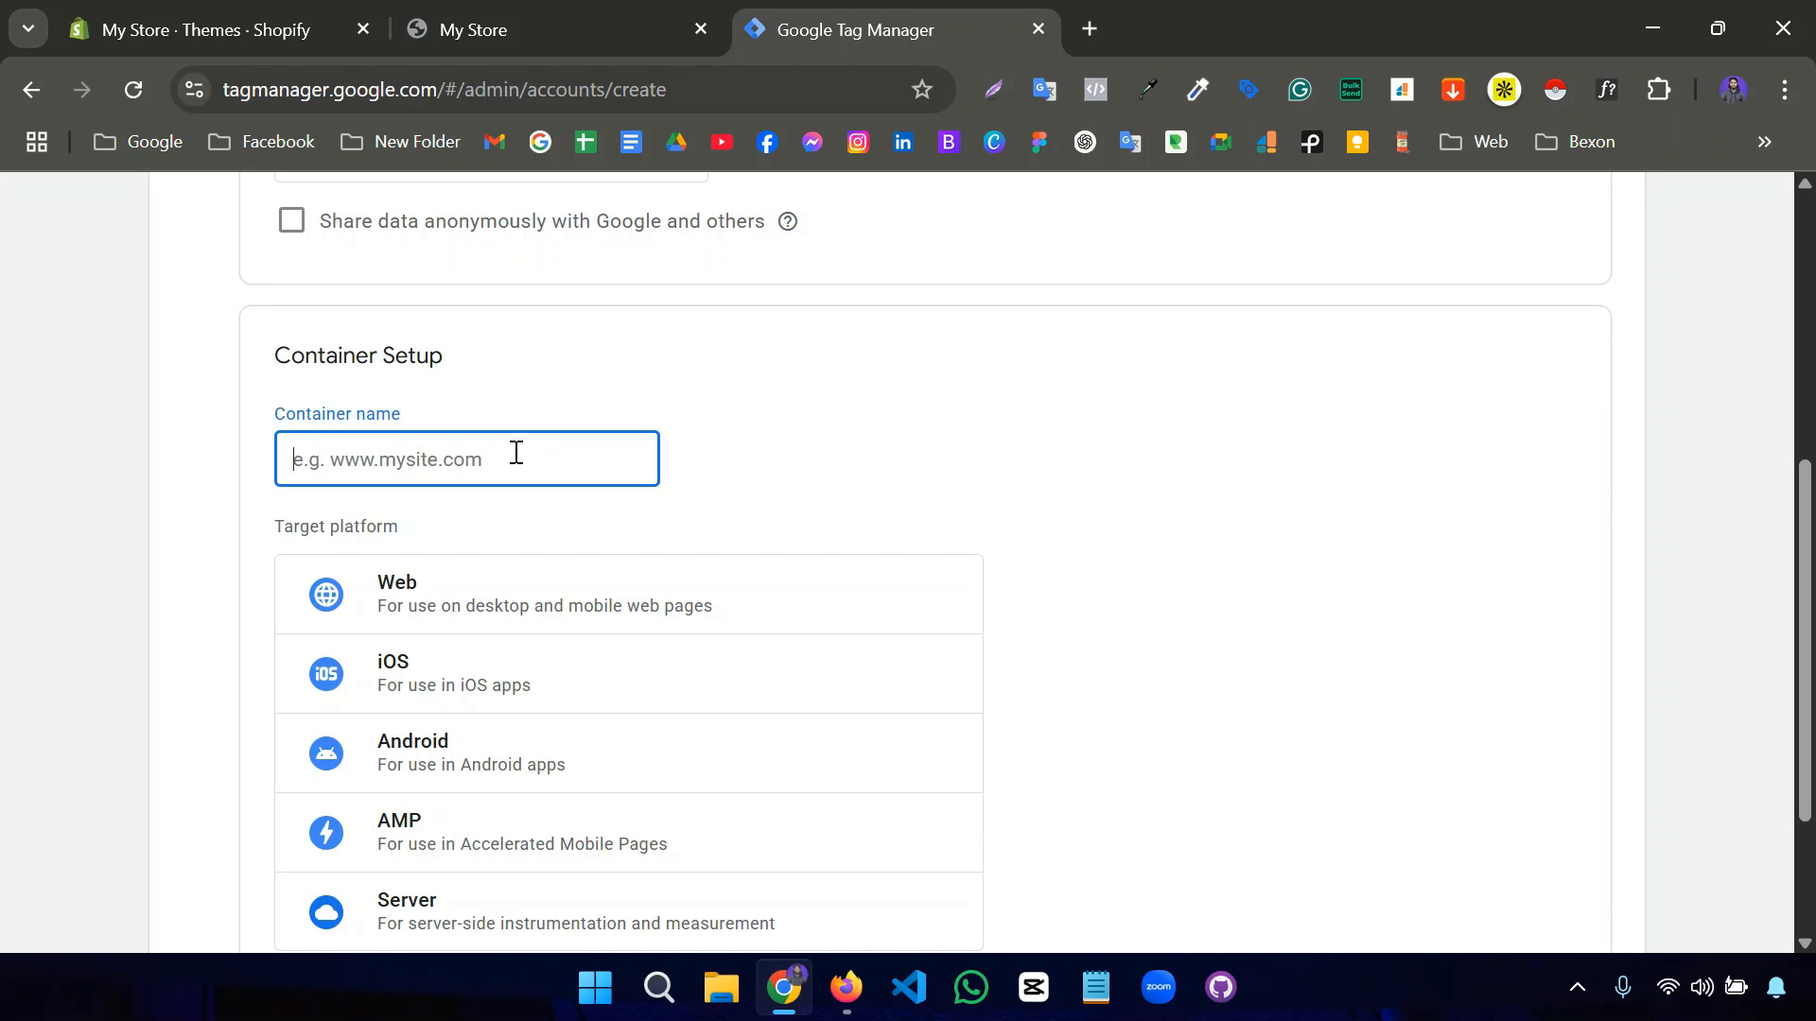
key("ctrl+v")
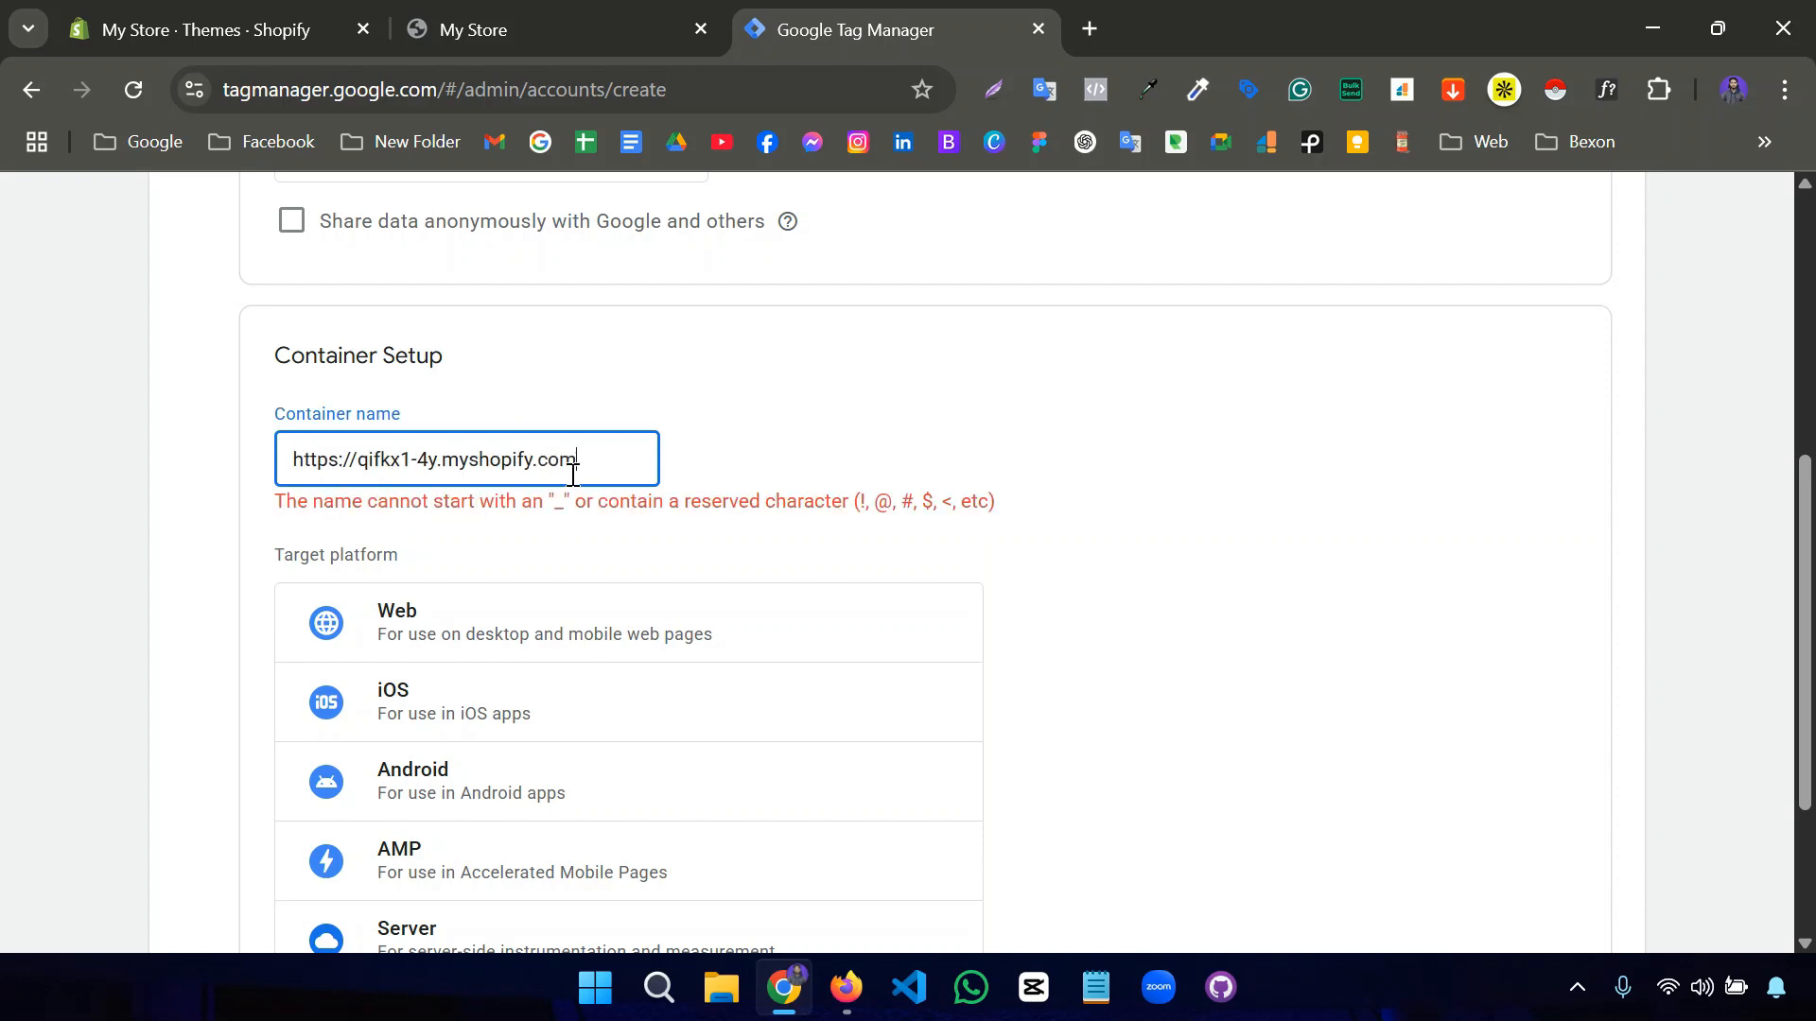
key("BackSpace")
left_click_drag(364, 461, 236, 478)
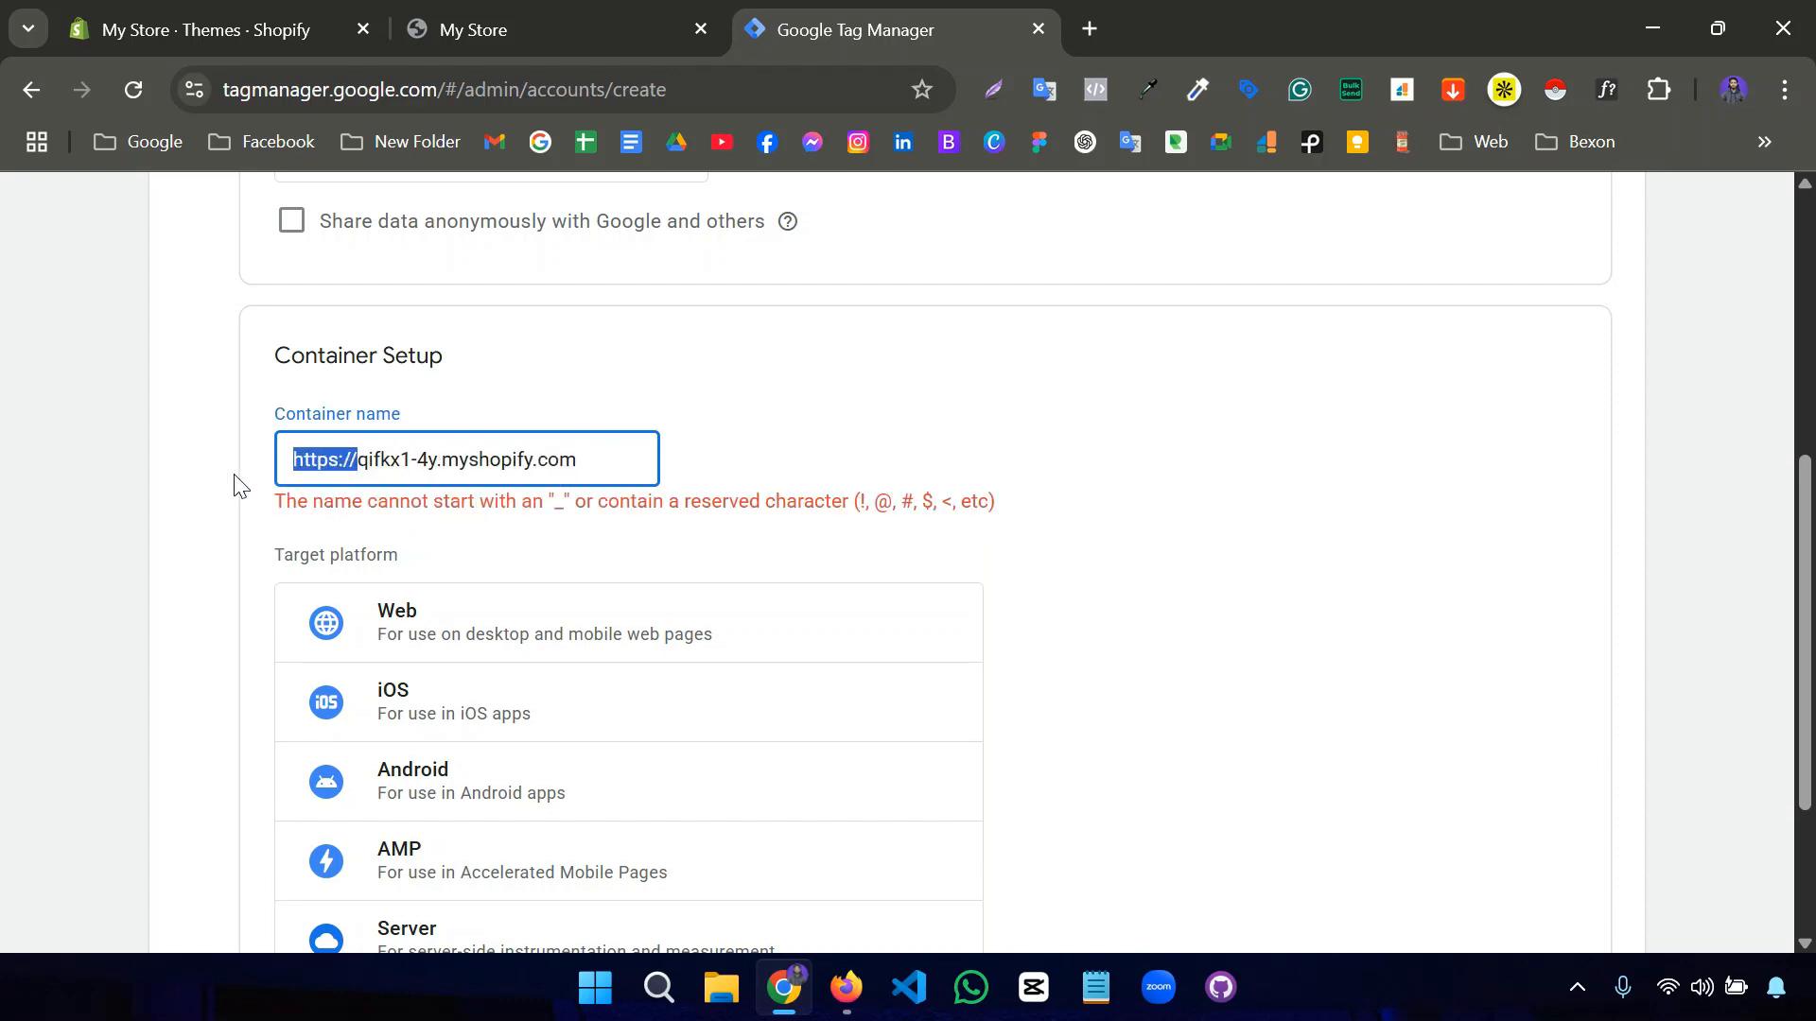
key("BackSpace")
left_click(588, 402)
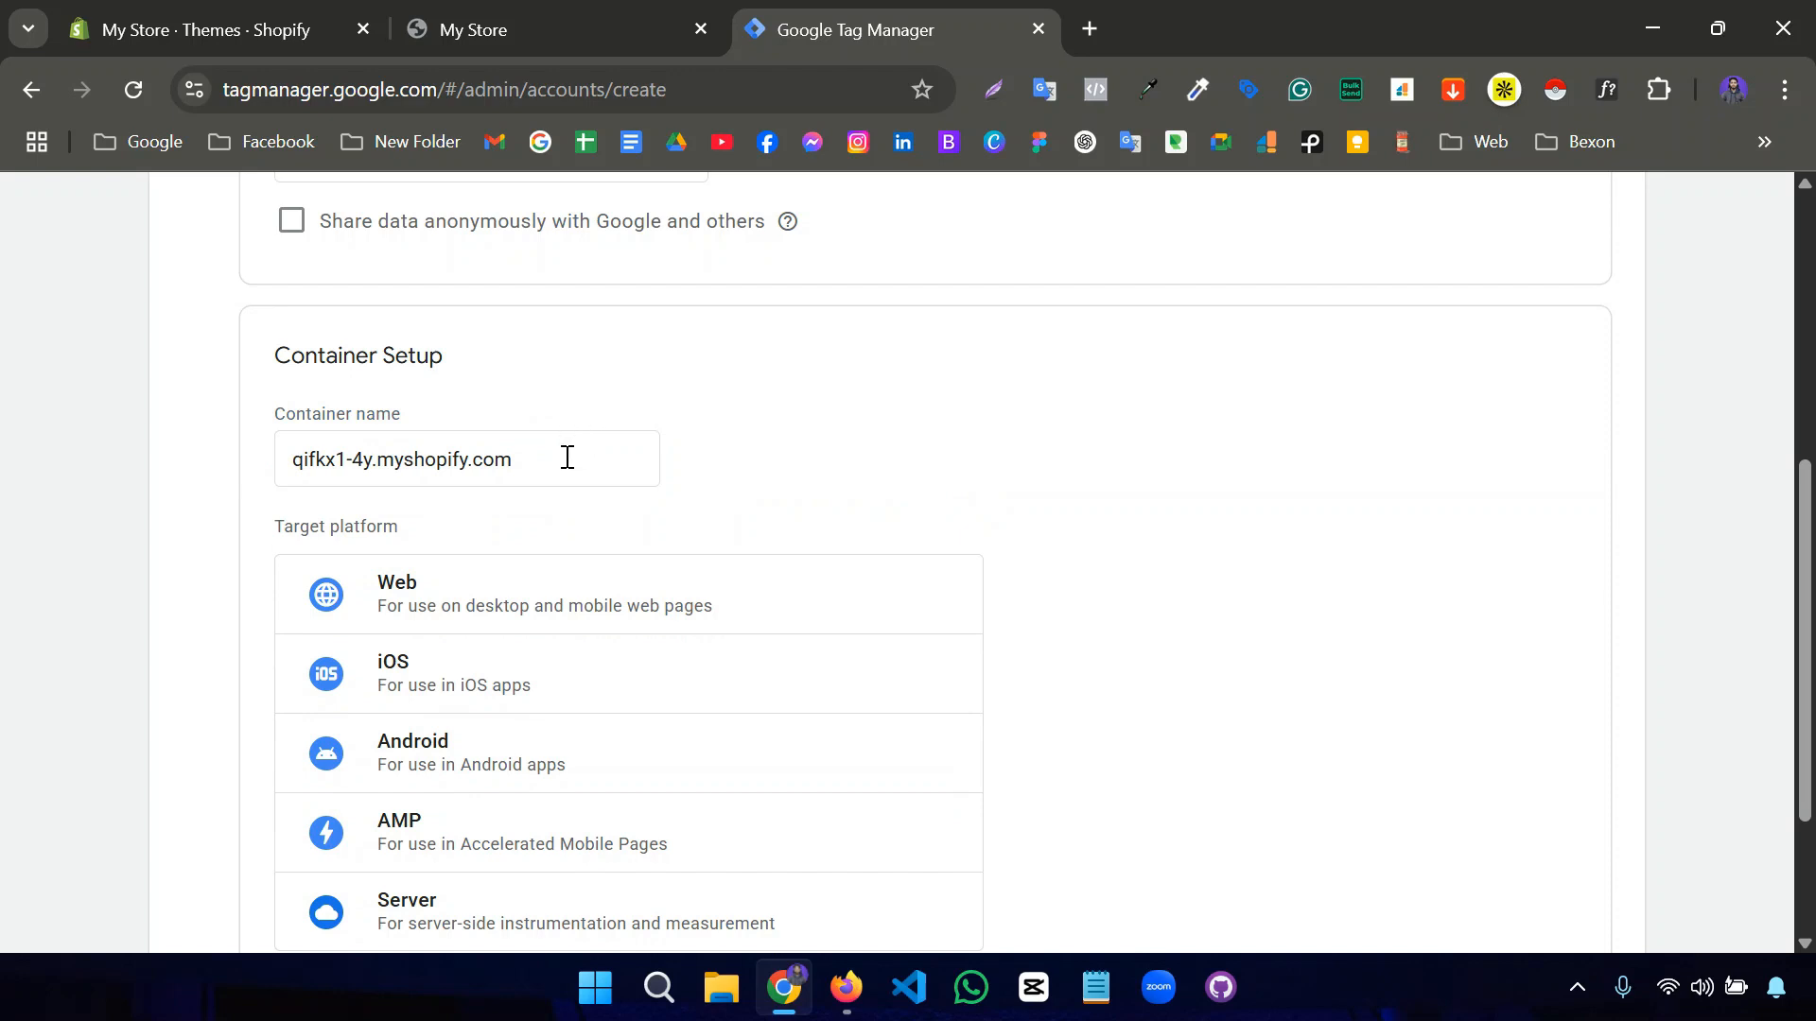
- Choose Web as the container's target platform and submit the new account for creation
scroll(558, 461, "down", 1)
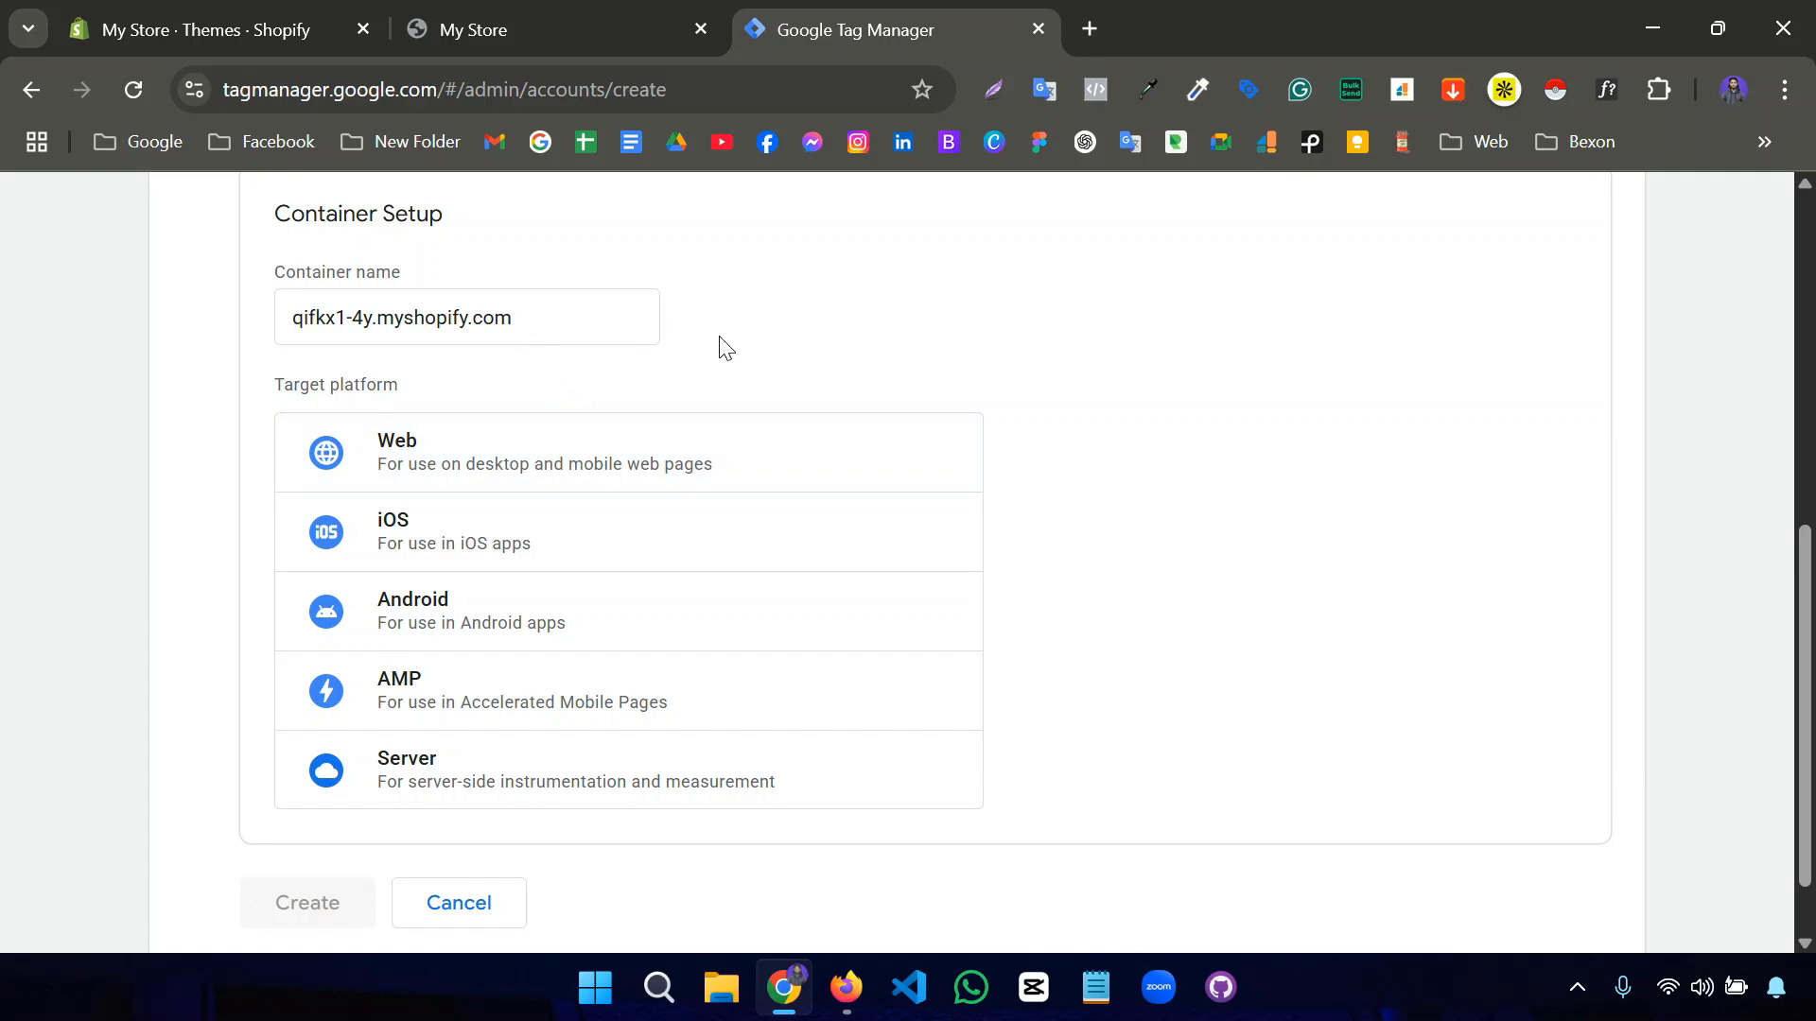
left_click(552, 457)
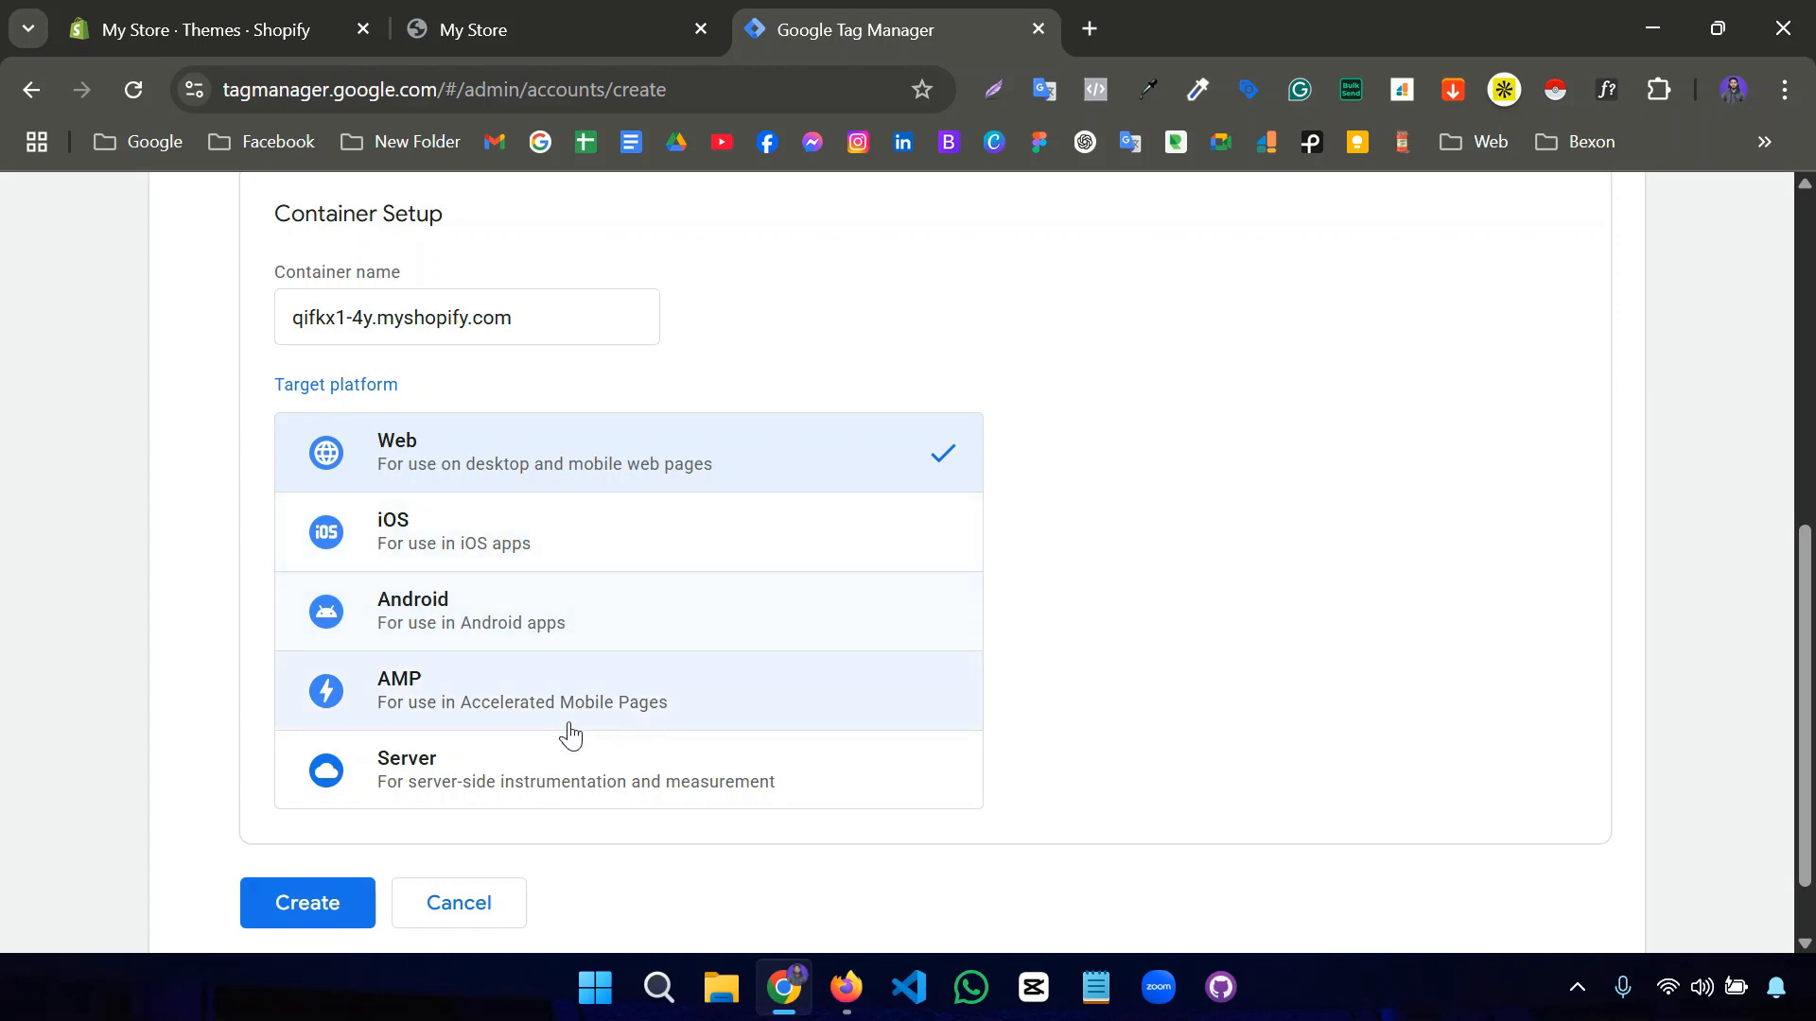
scroll(551, 757, "down", 1)
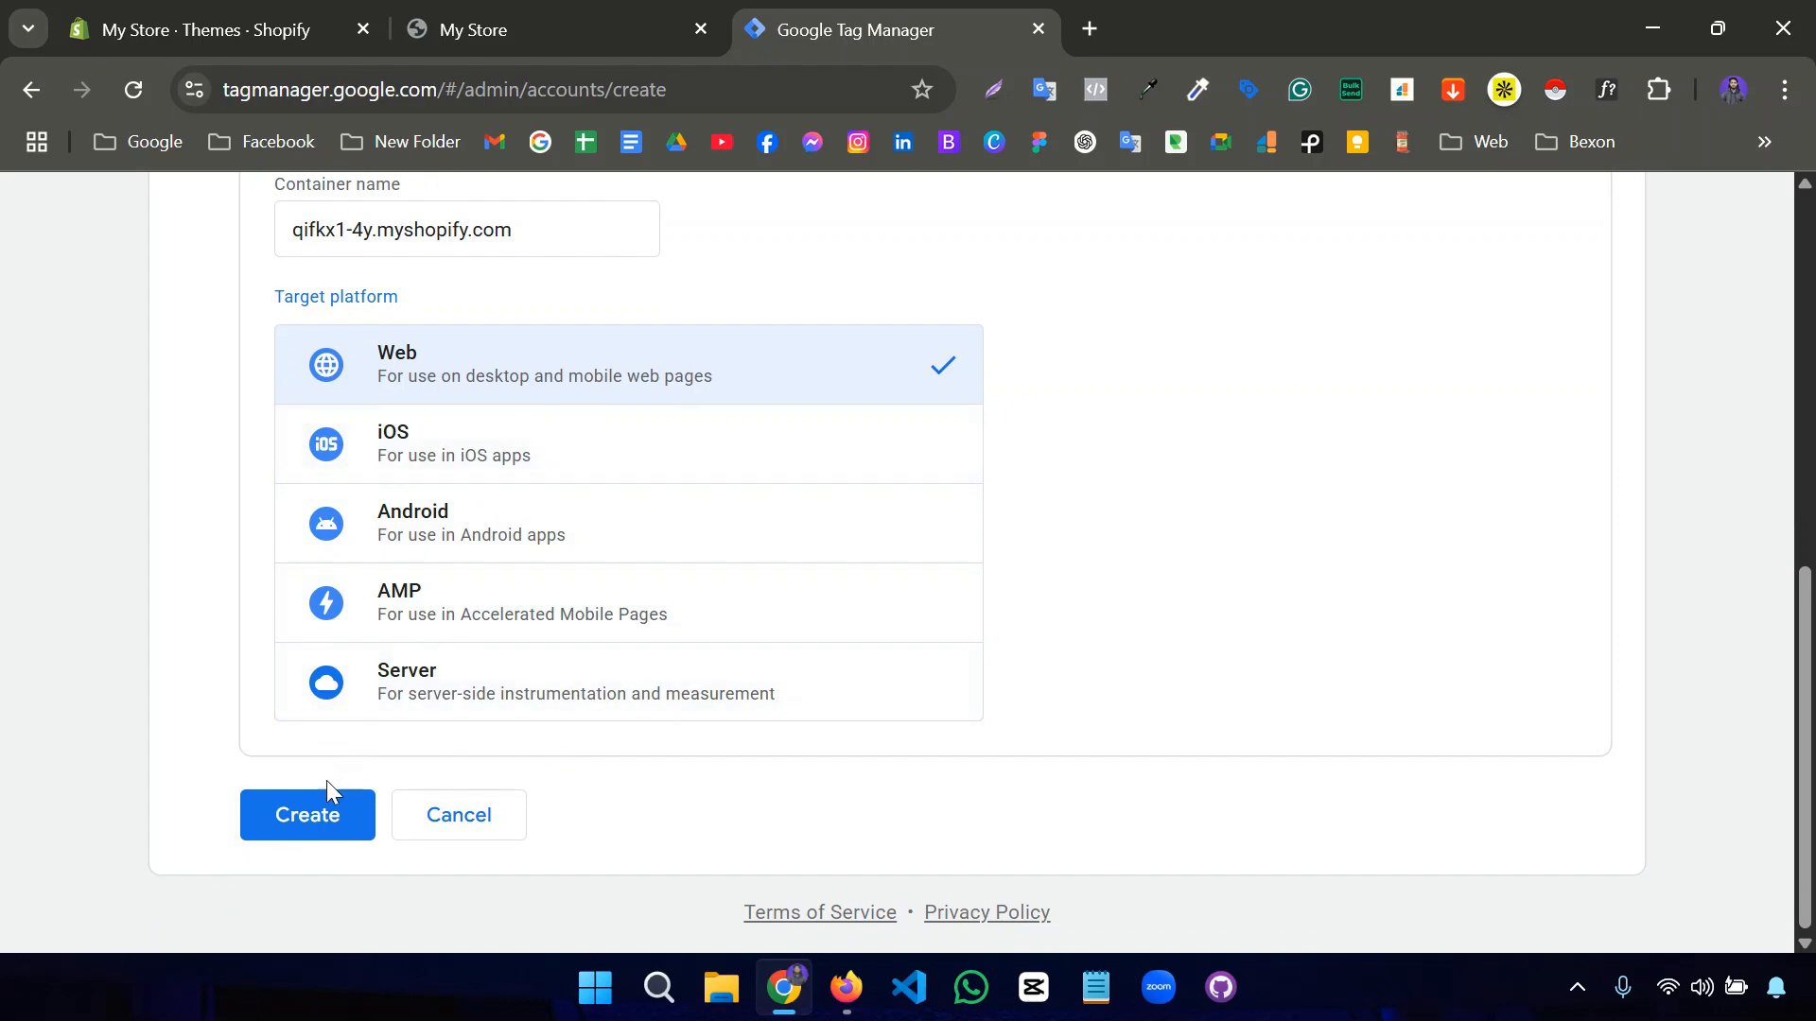
left_click(312, 821)
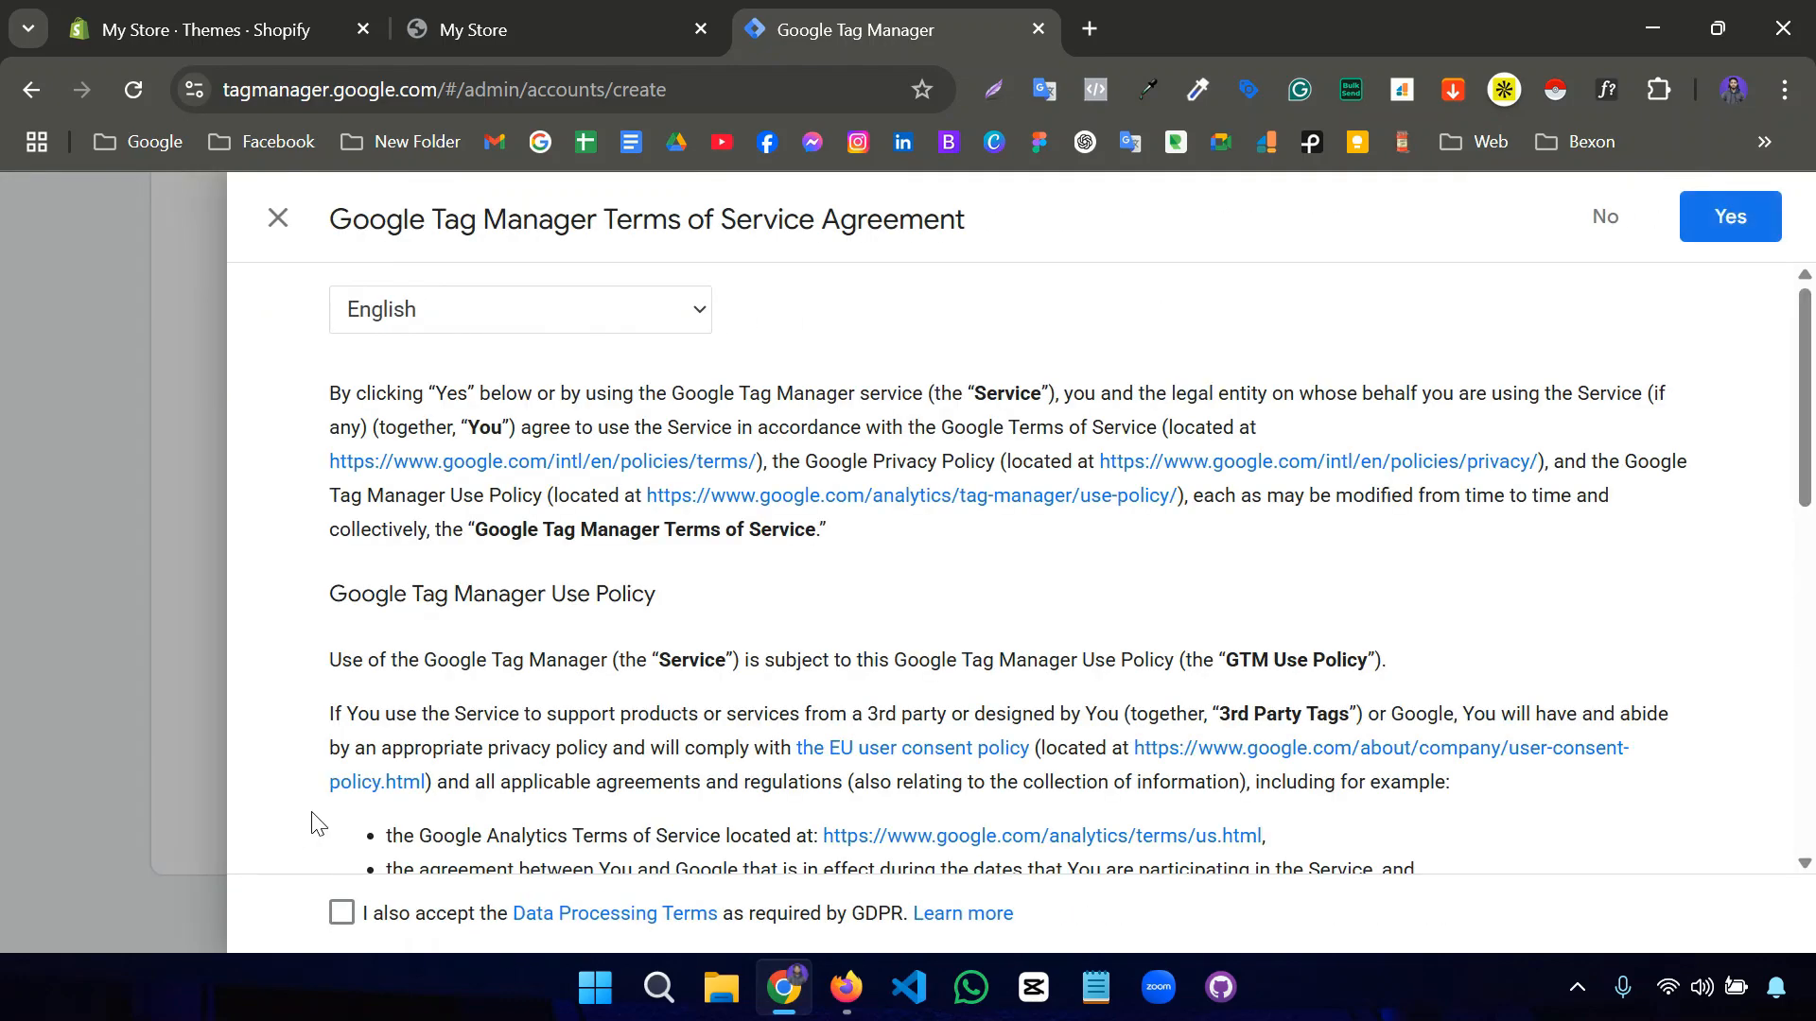
- Accept the Tag Manager Terms of Service together with the GDPR Data Processing Terms
scroll(402, 743, "down", 1)
scroll(391, 747, "down", 3)
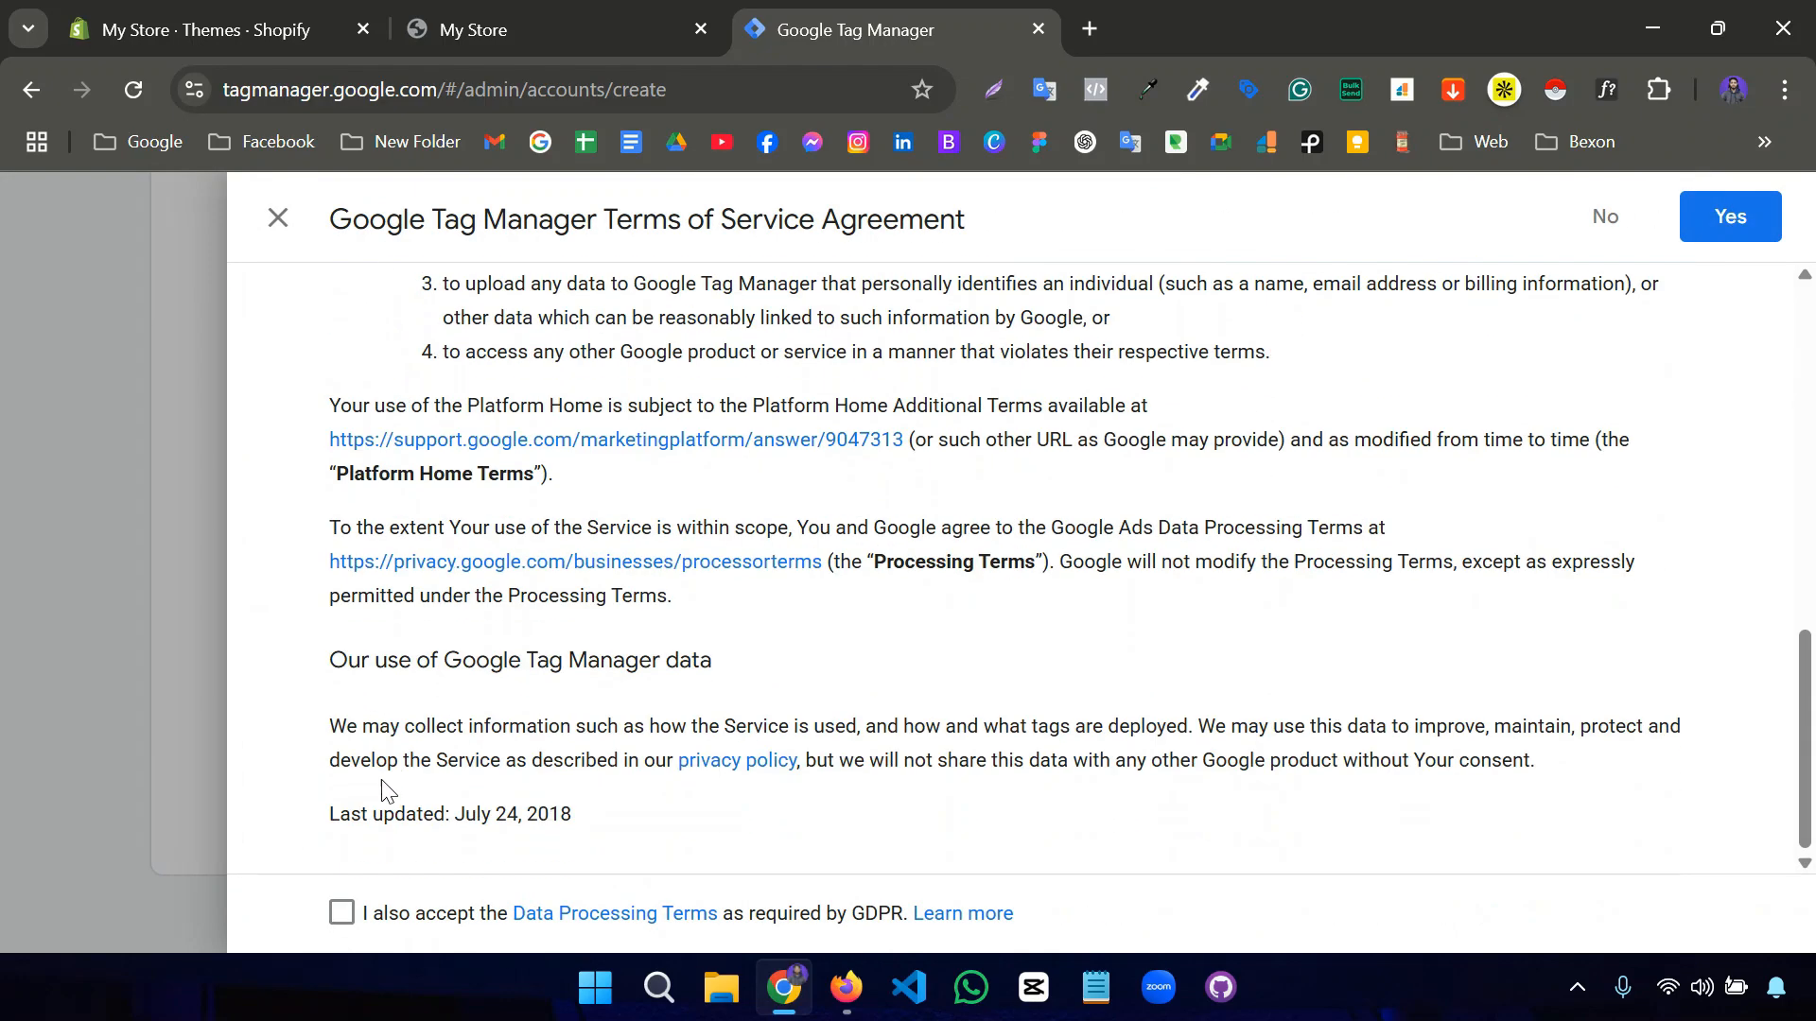
left_click(345, 914)
left_click(1727, 220)
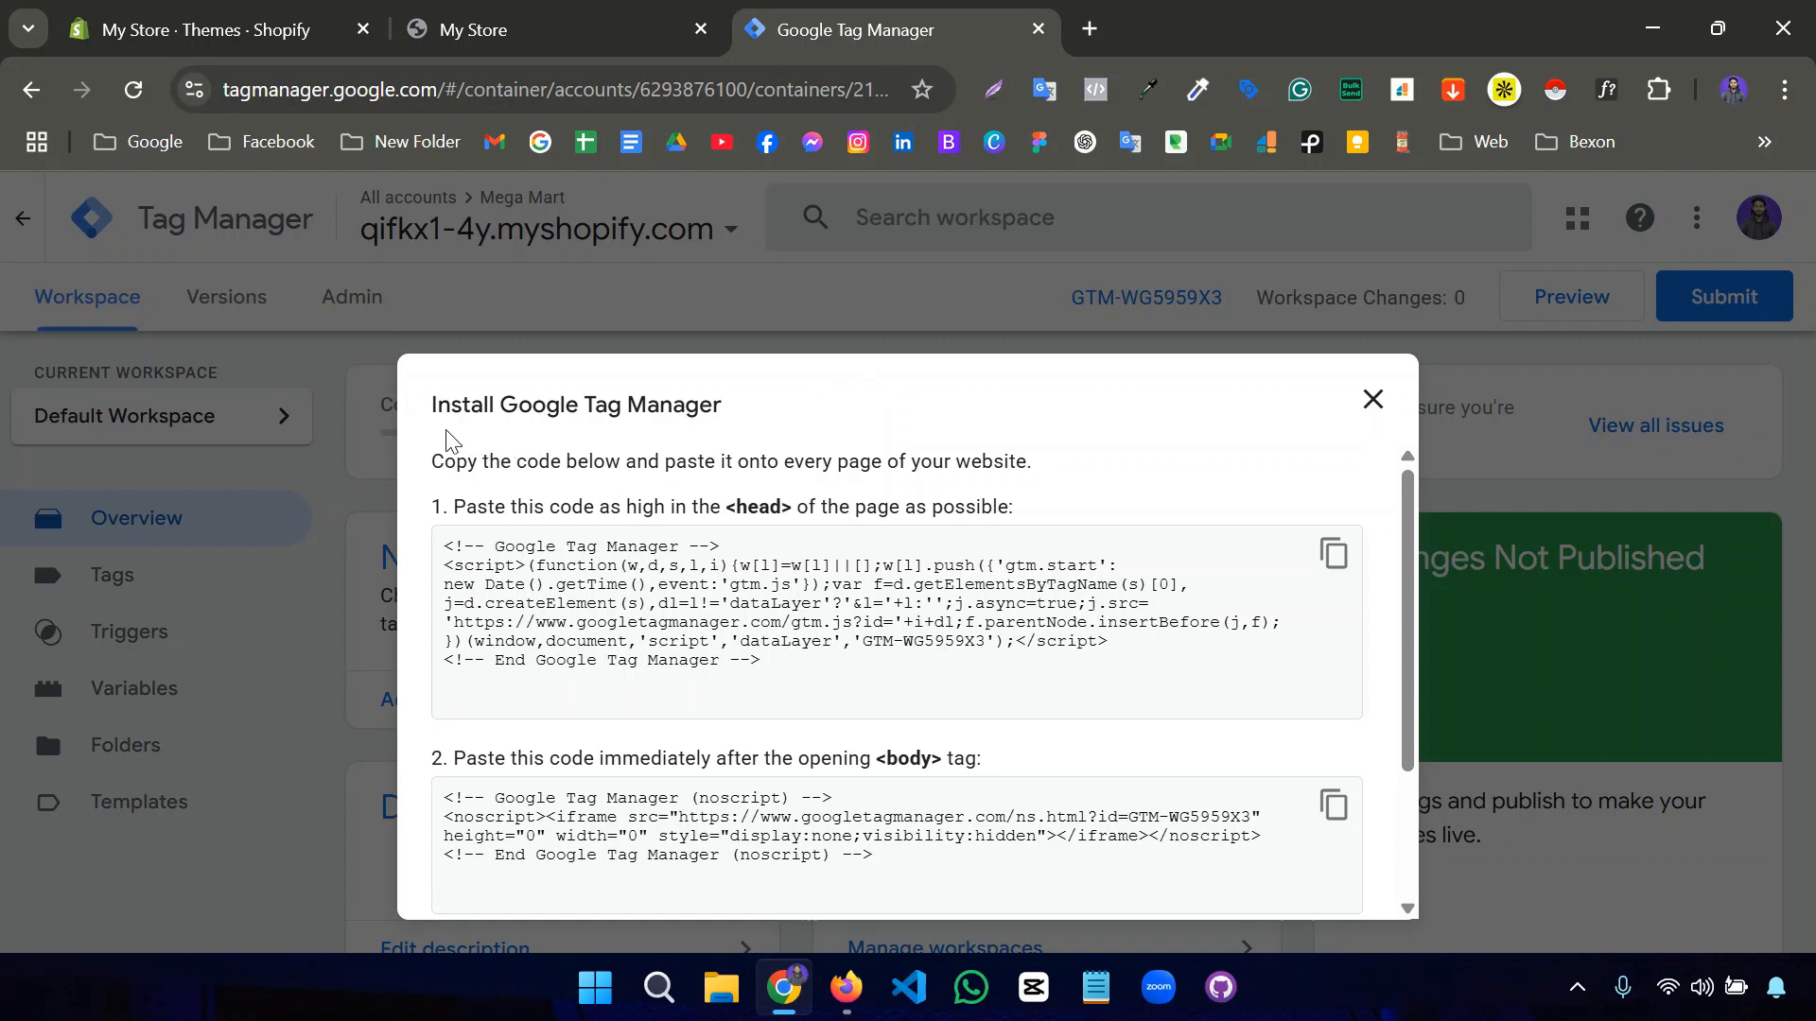
- Copy the Google Tag Manager installation snippet intended for the head section of the website
scroll(683, 510, "down", 2)
scroll(616, 503, "up", 2)
left_click(1333, 556)
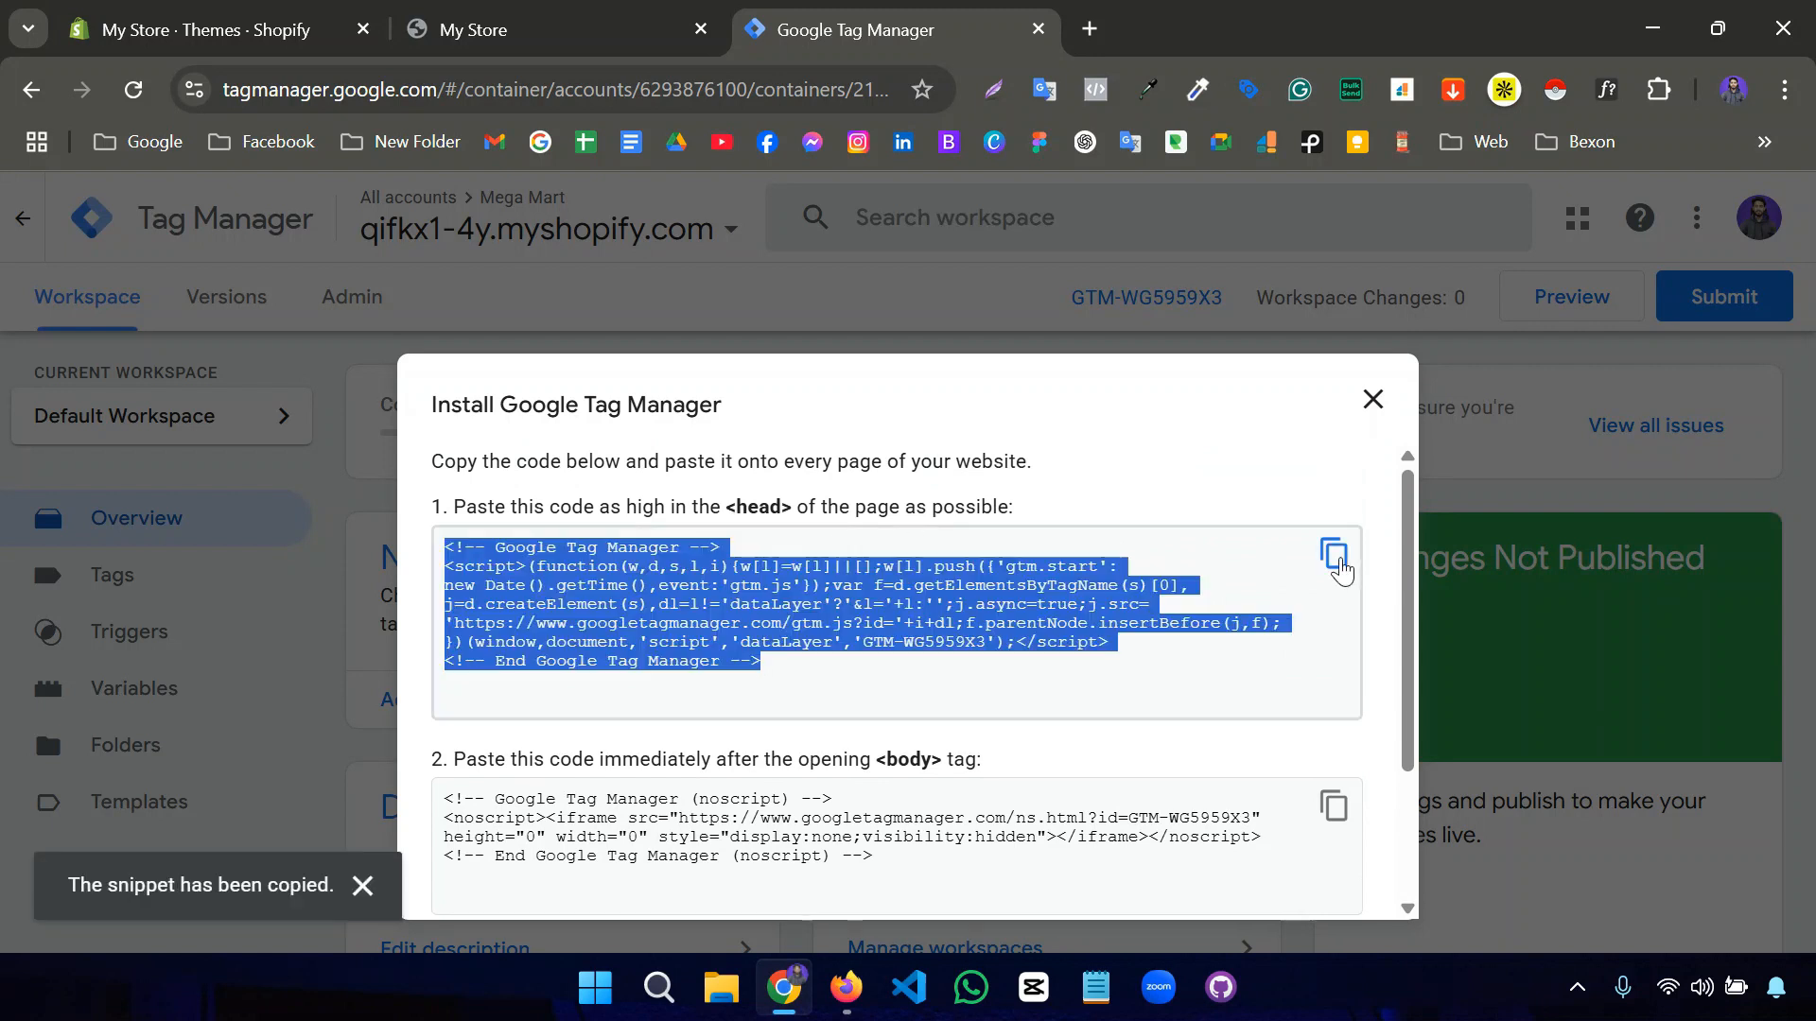
left_click(1280, 518)
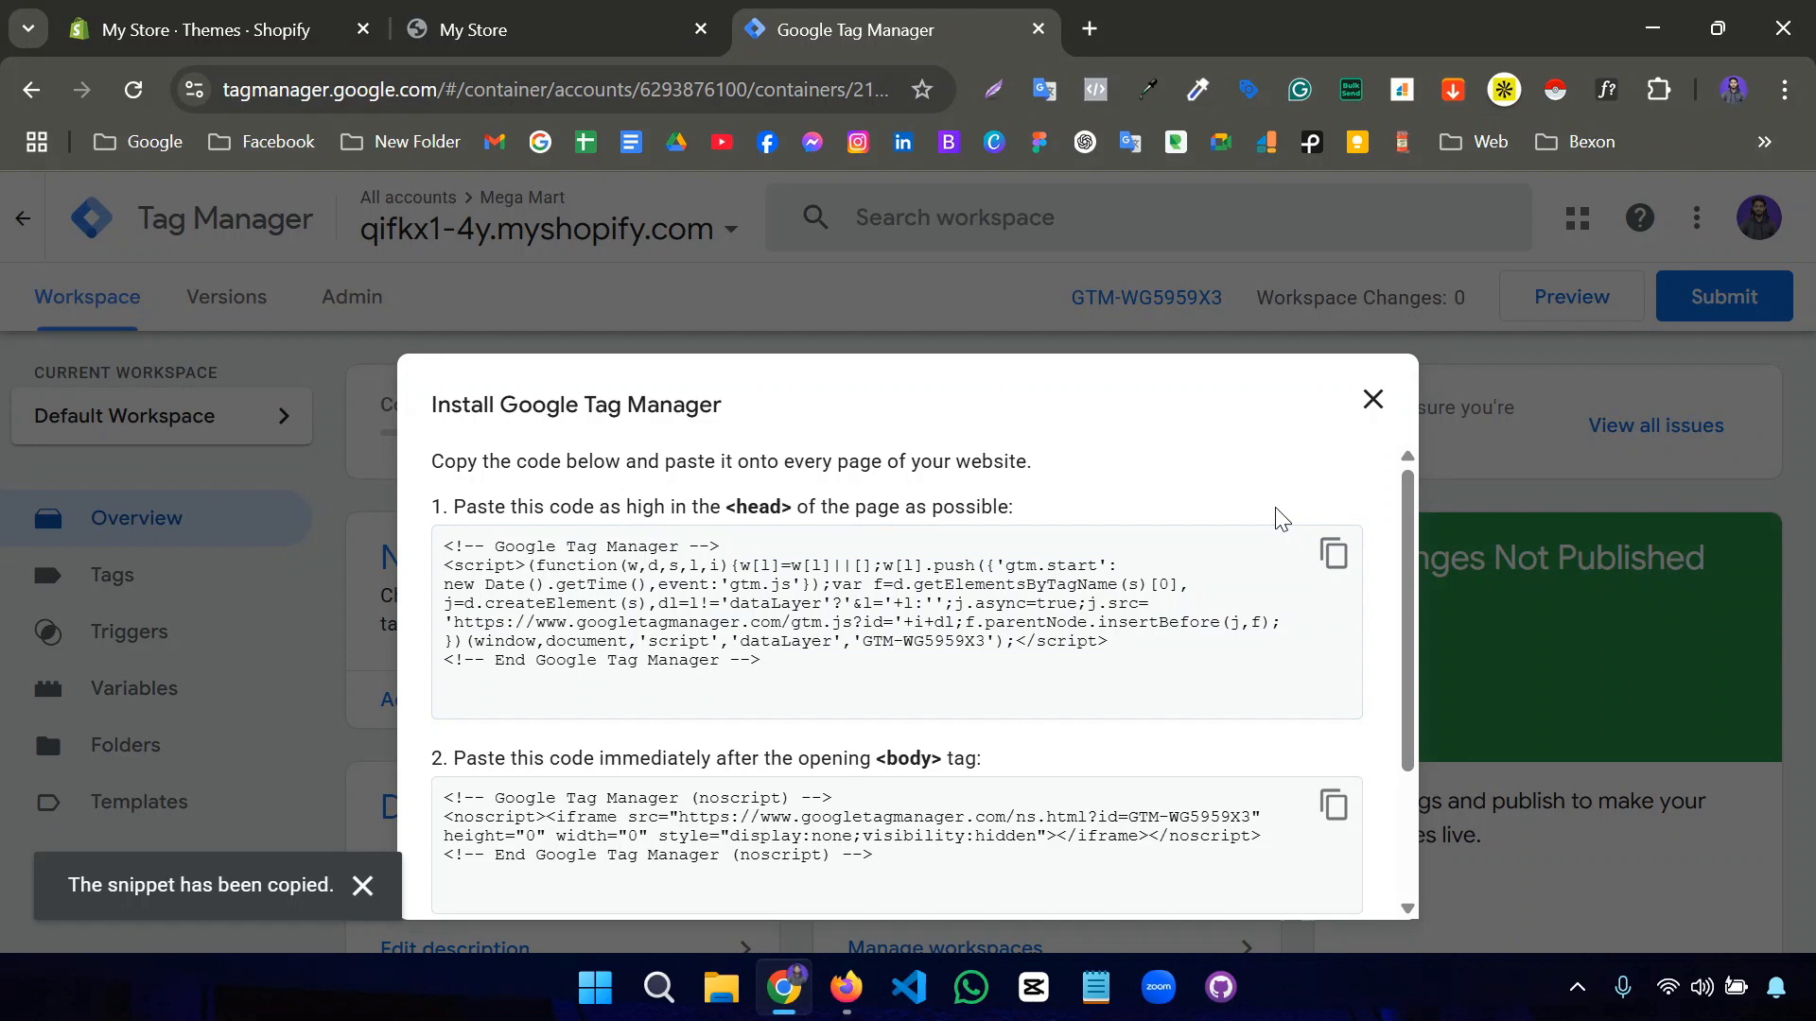
- Switch to the Shopify admin and open layout/theme.liquid in the code editor of the current Dawn theme
left_click(234, 11)
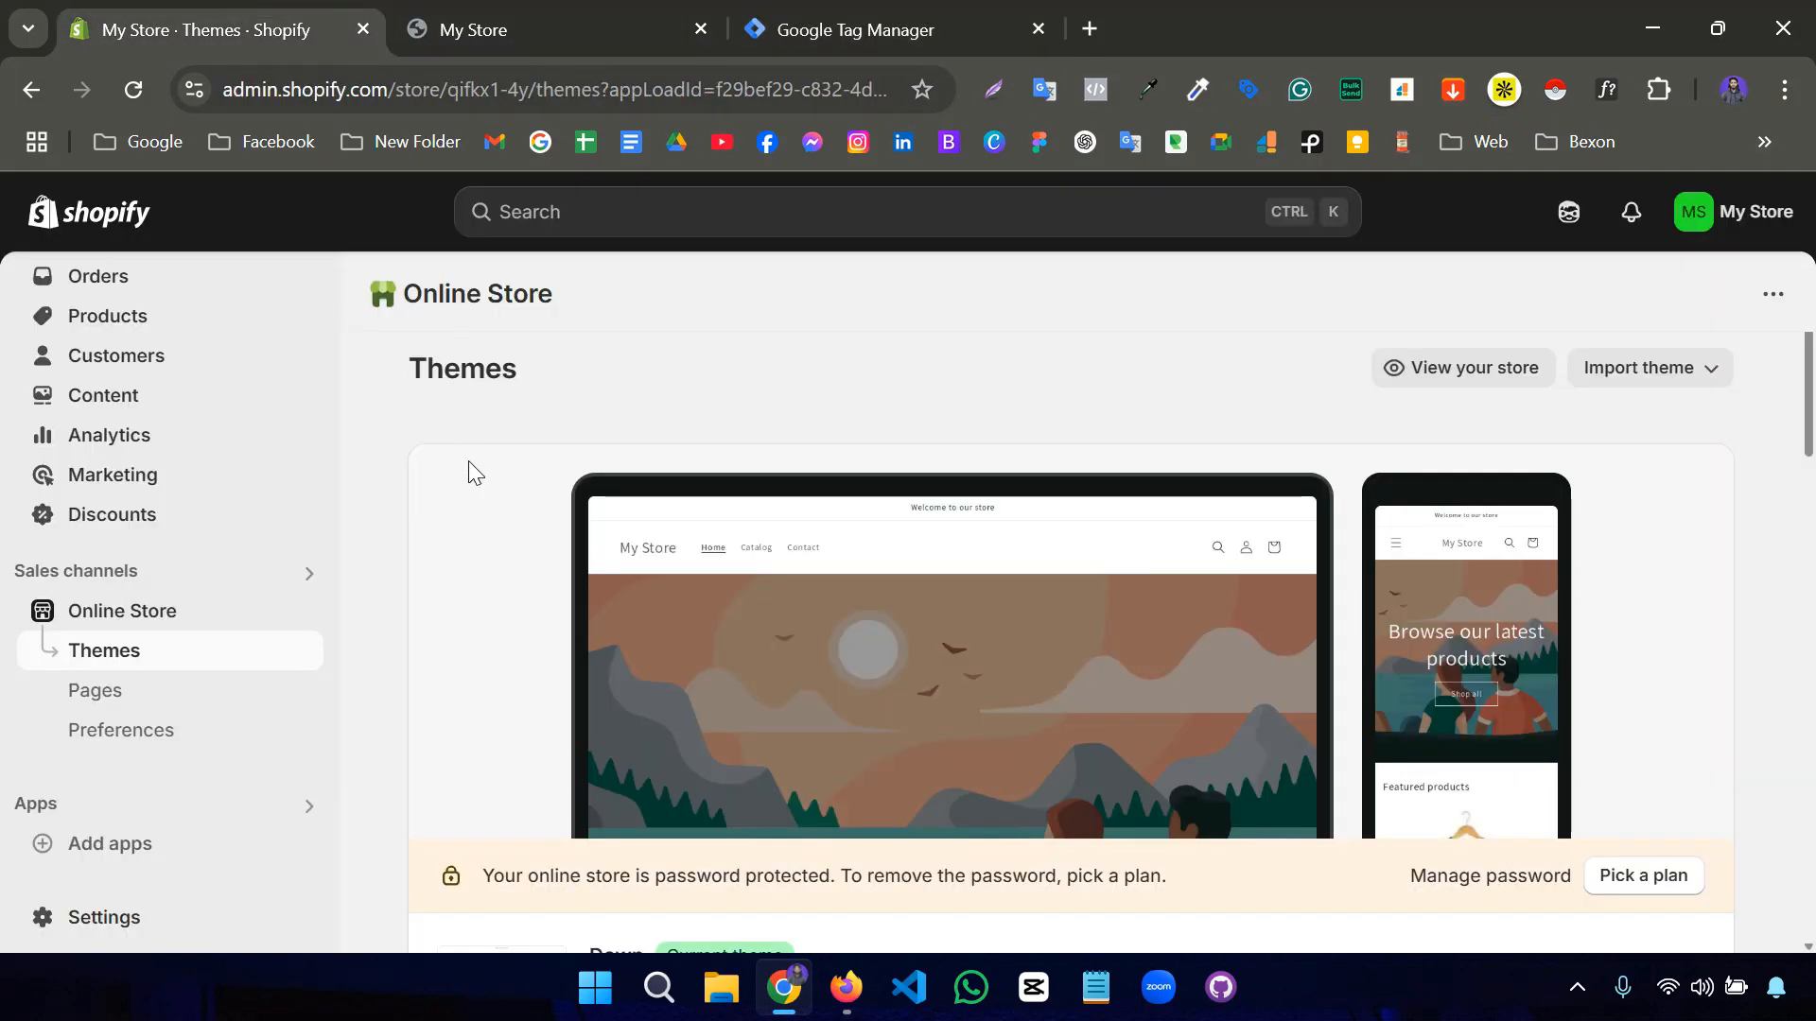
scroll(929, 513, "down", 1)
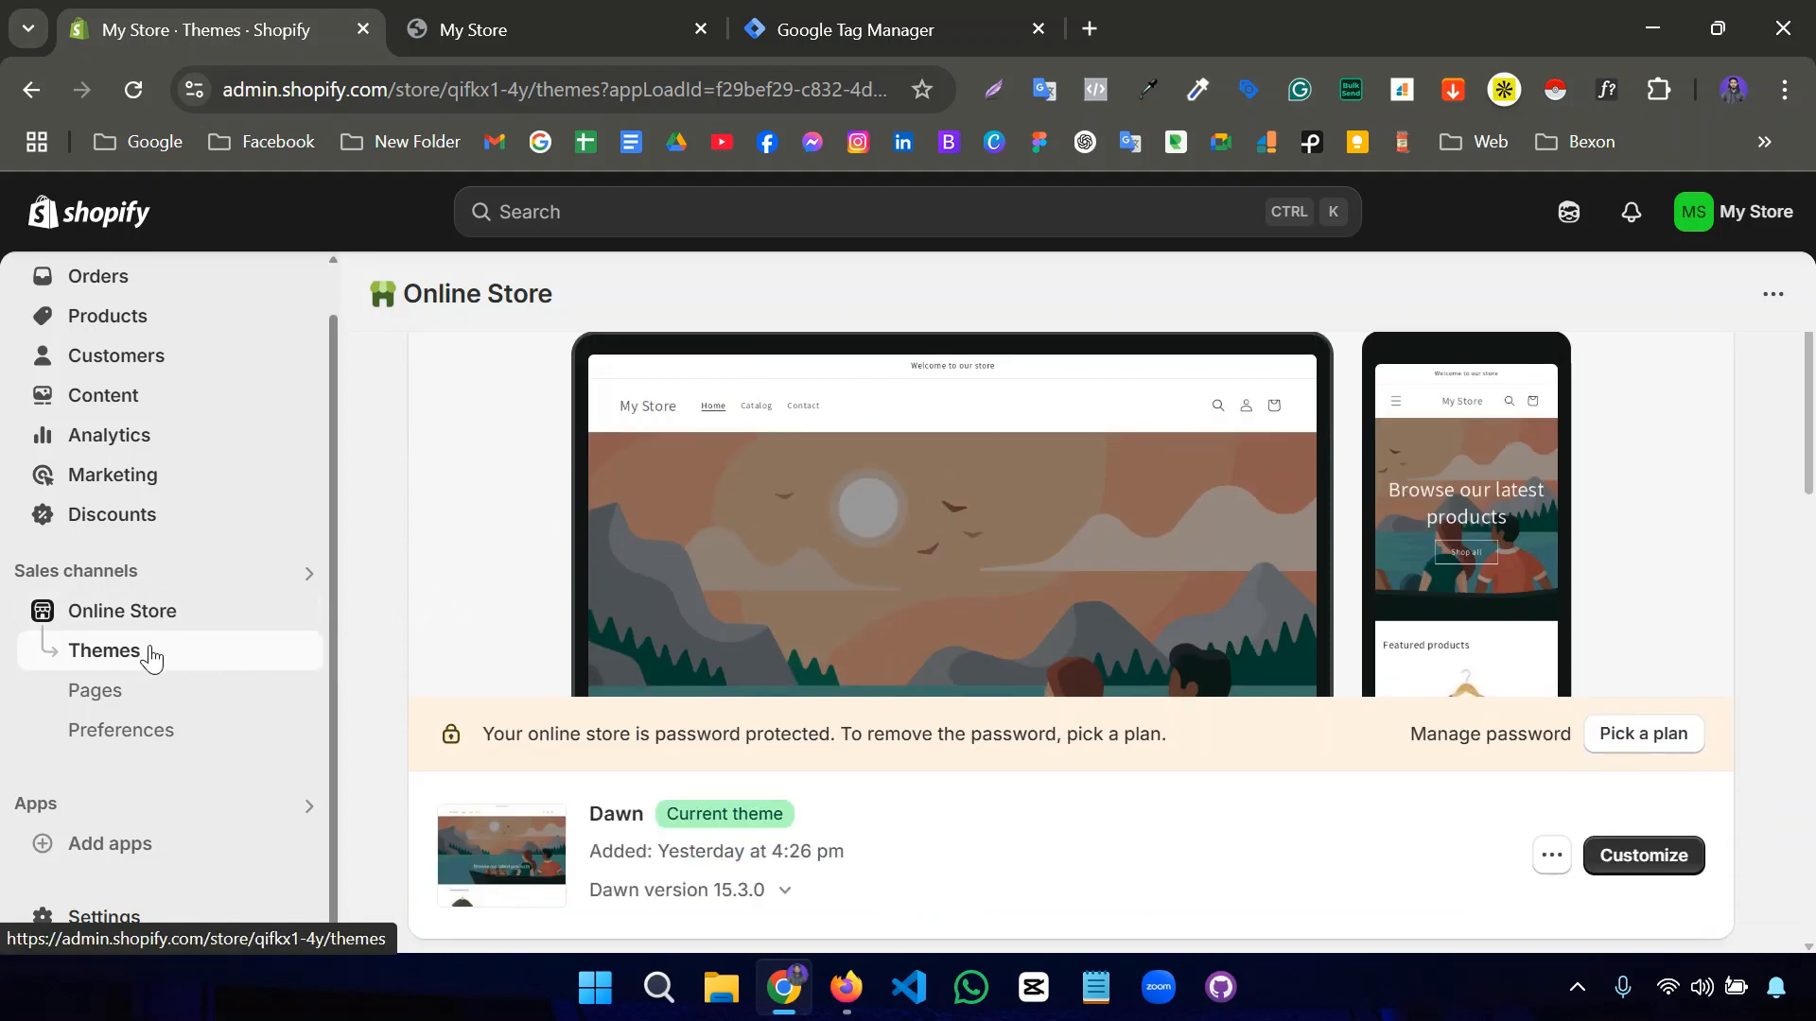
scroll(887, 718, "down", 1)
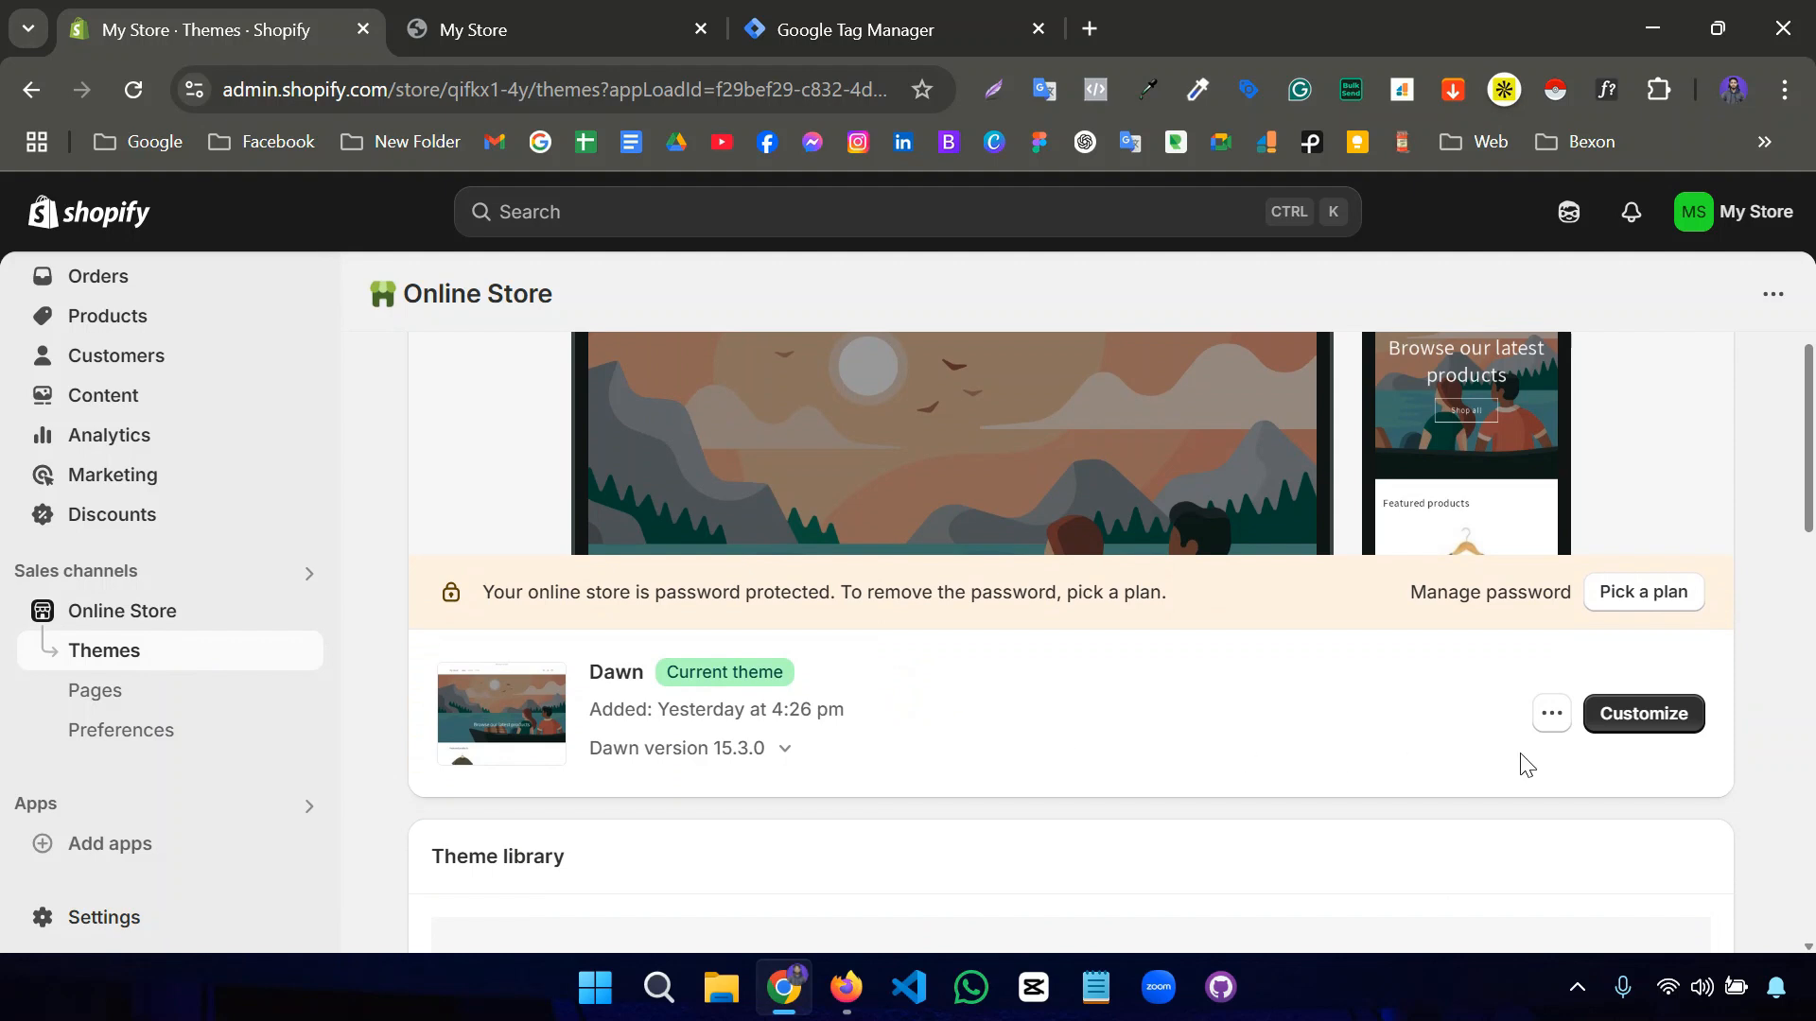
left_click(1550, 721)
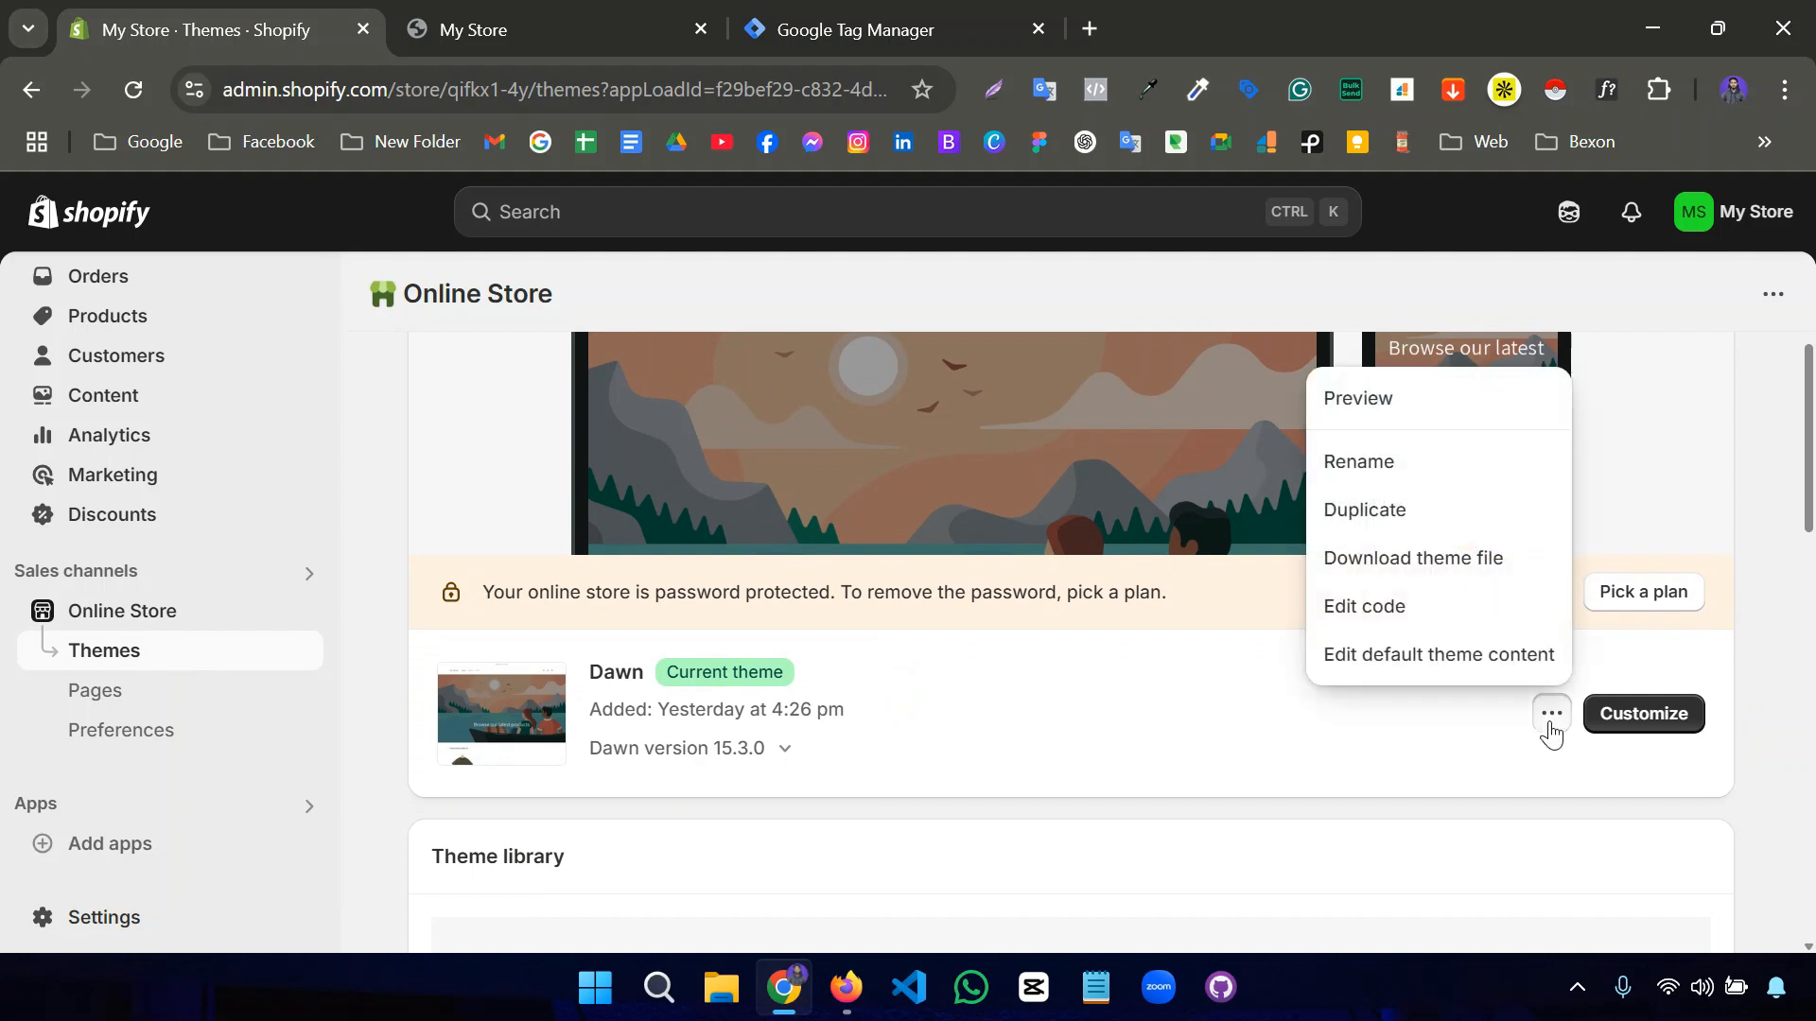
left_click(1394, 624)
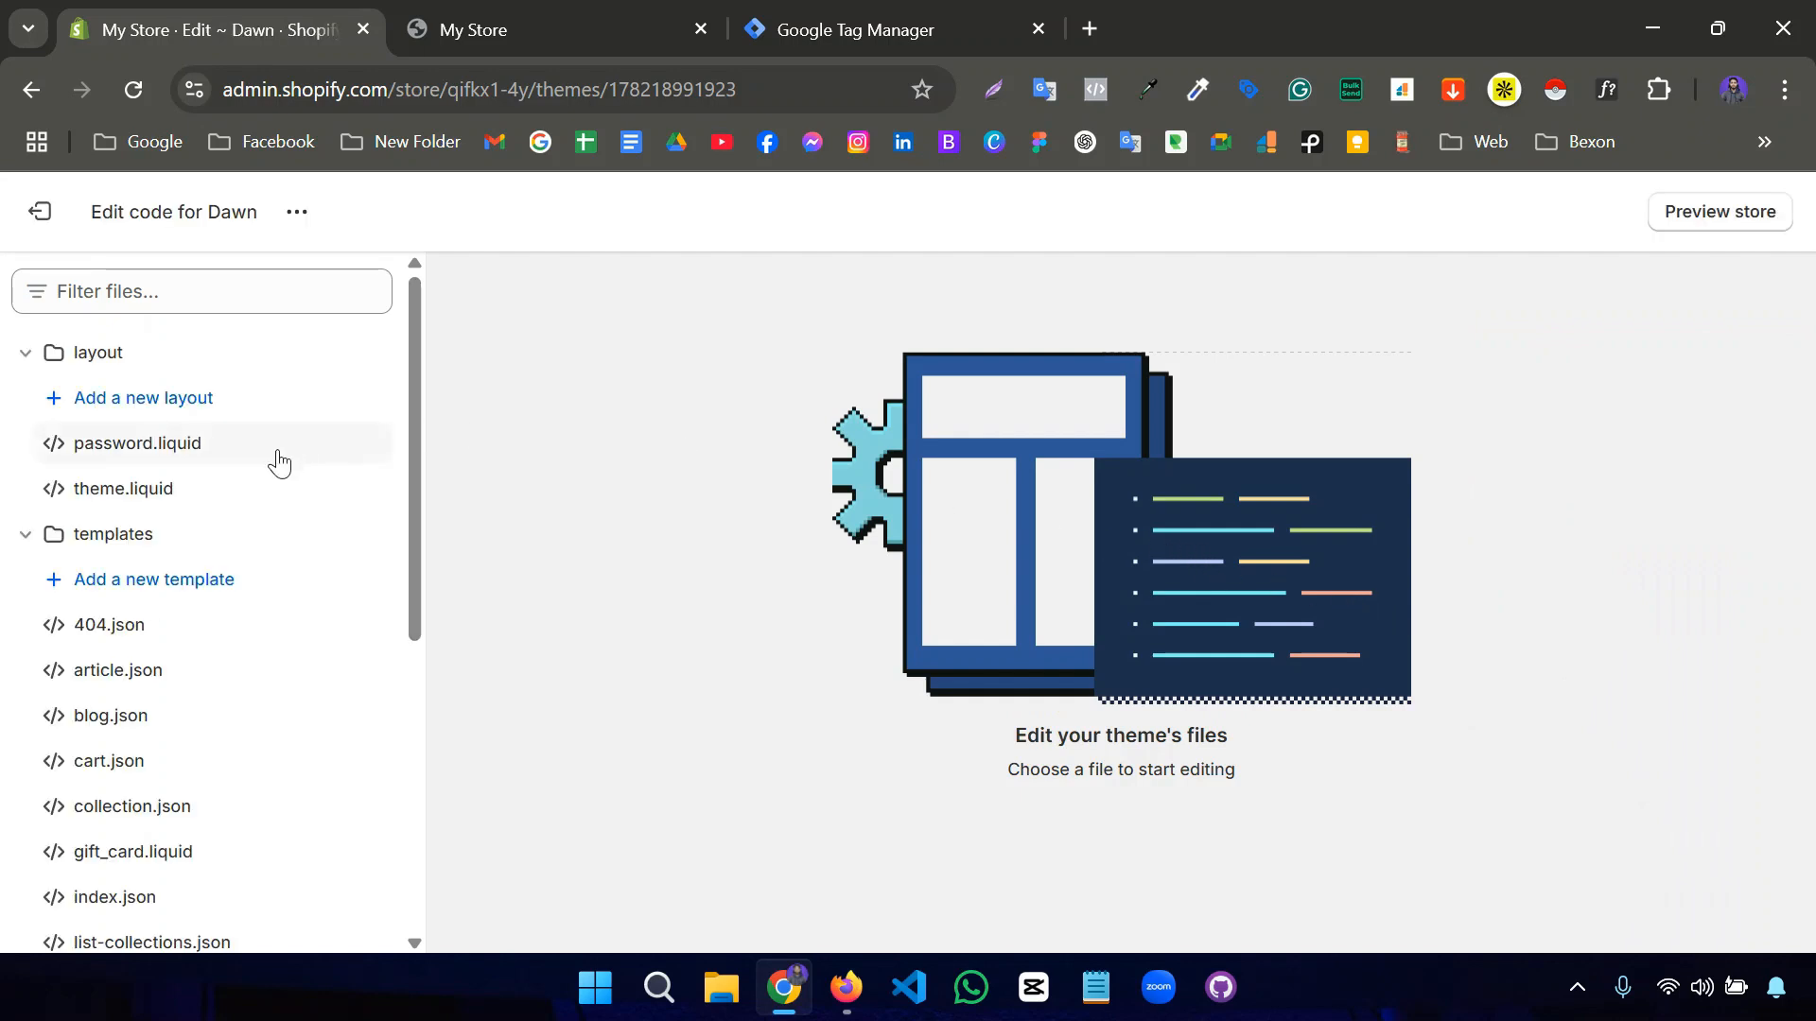
left_click(219, 499)
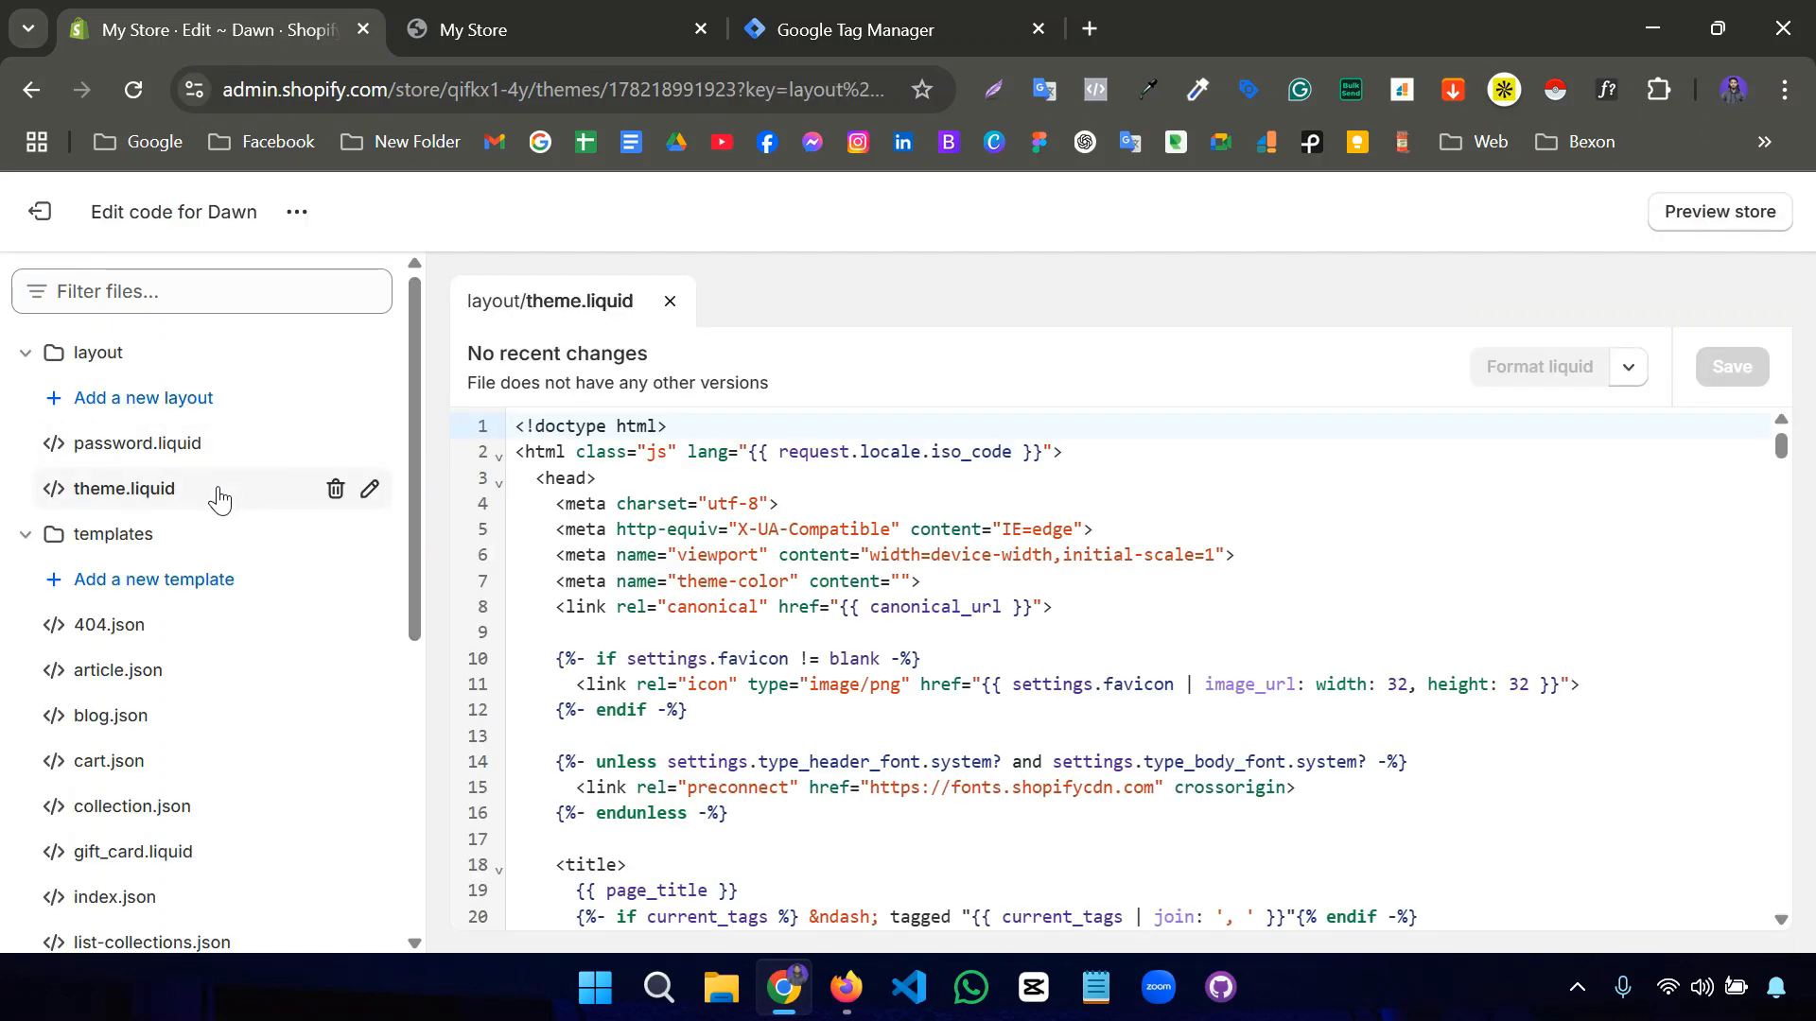
- Paste the Tag Manager snippet on a new line directly below the opening <head> tag and save theme.liquid
left_click(606, 476)
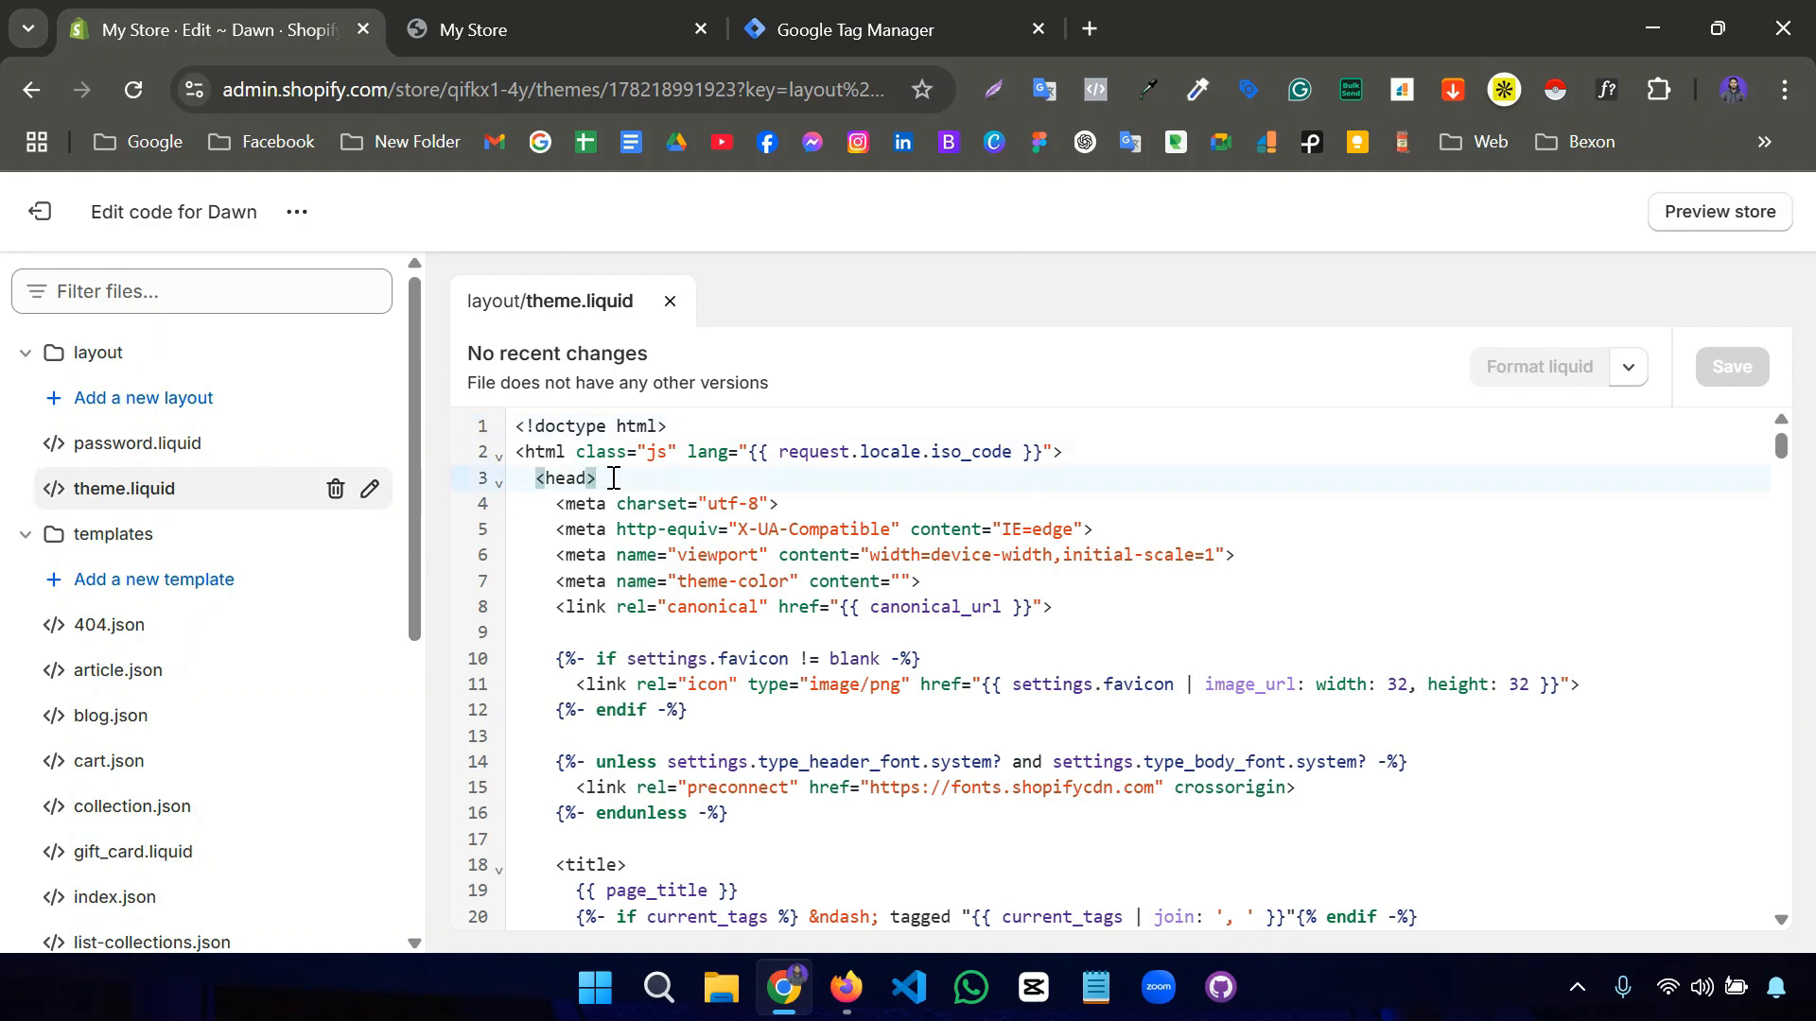
key("Return")
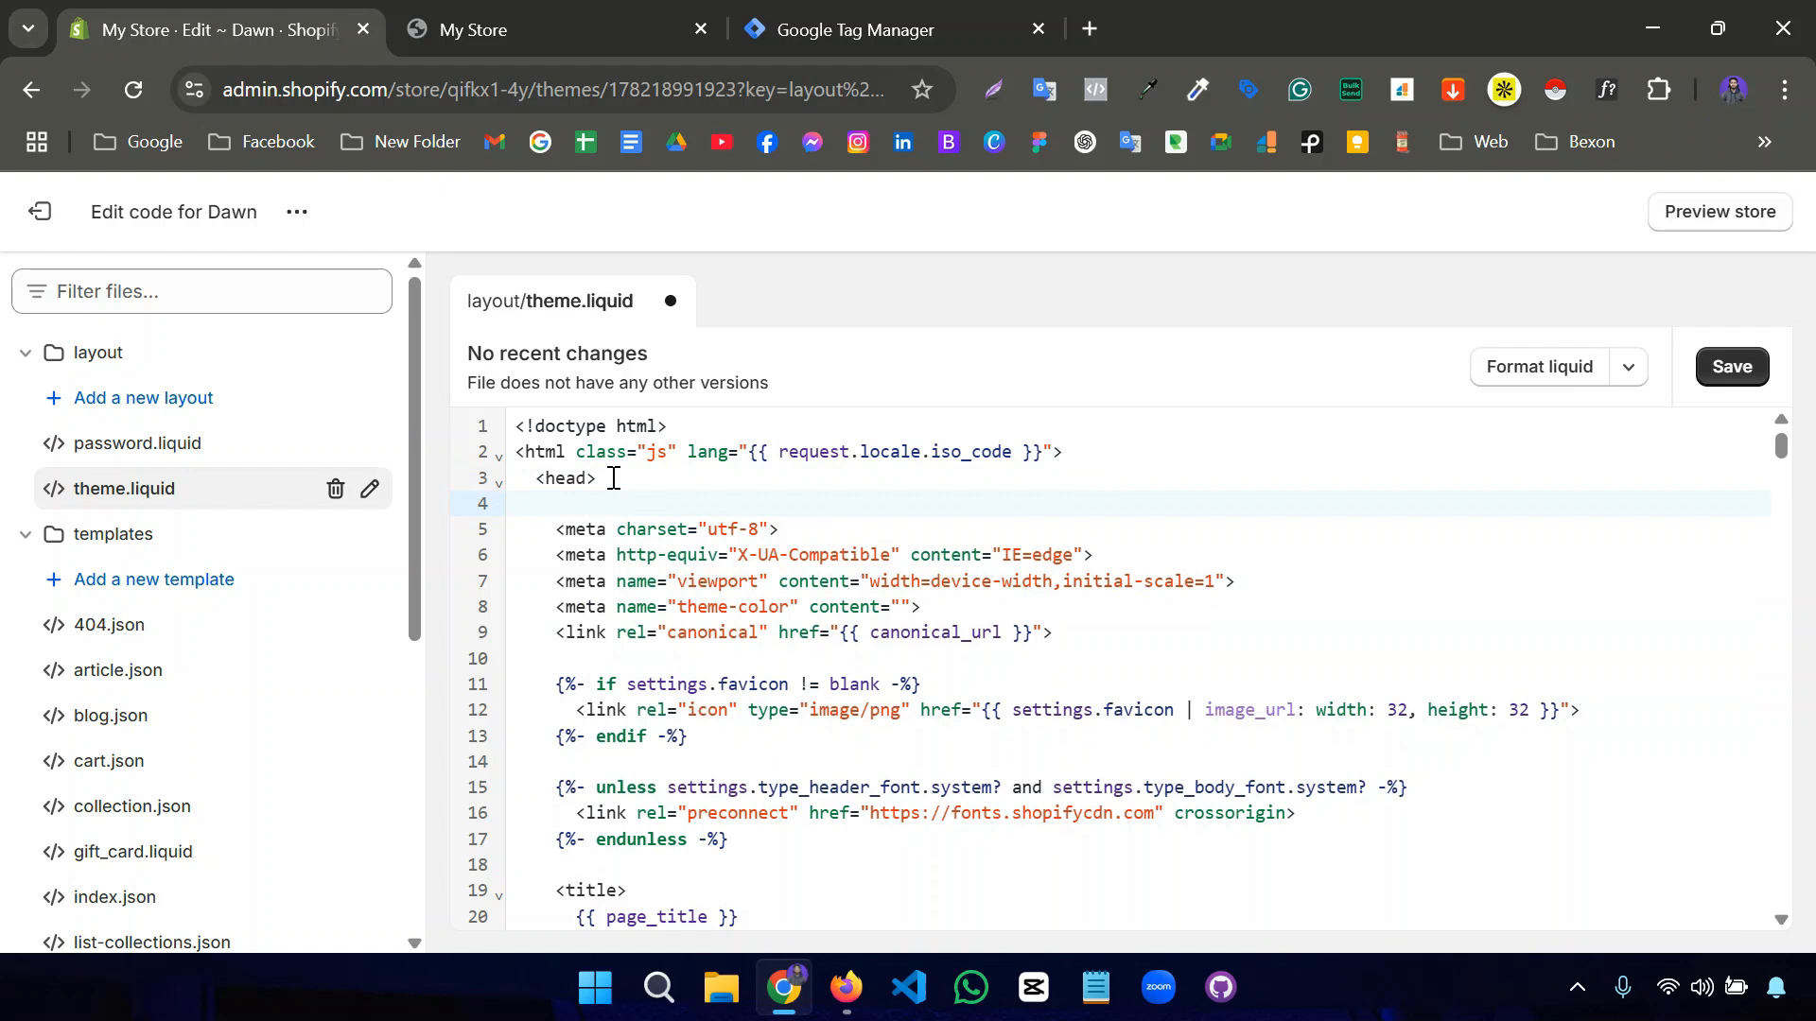
key("ctrl+v")
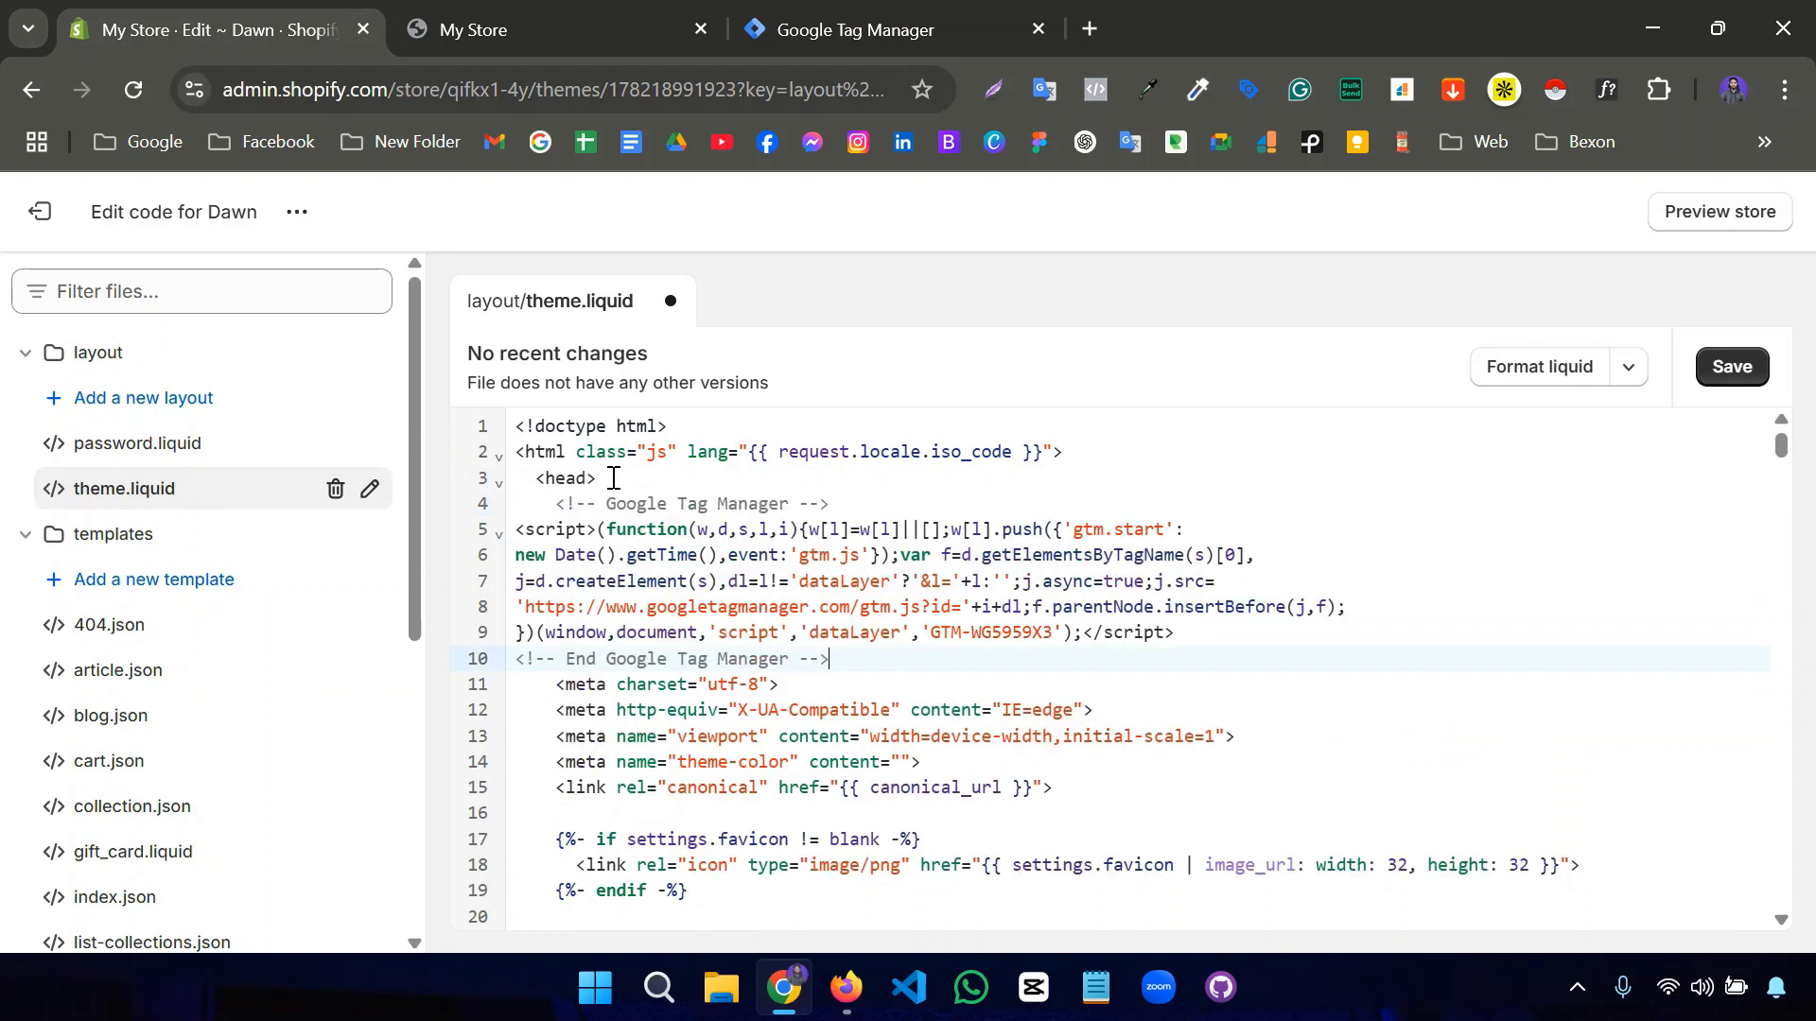
left_click(1734, 373)
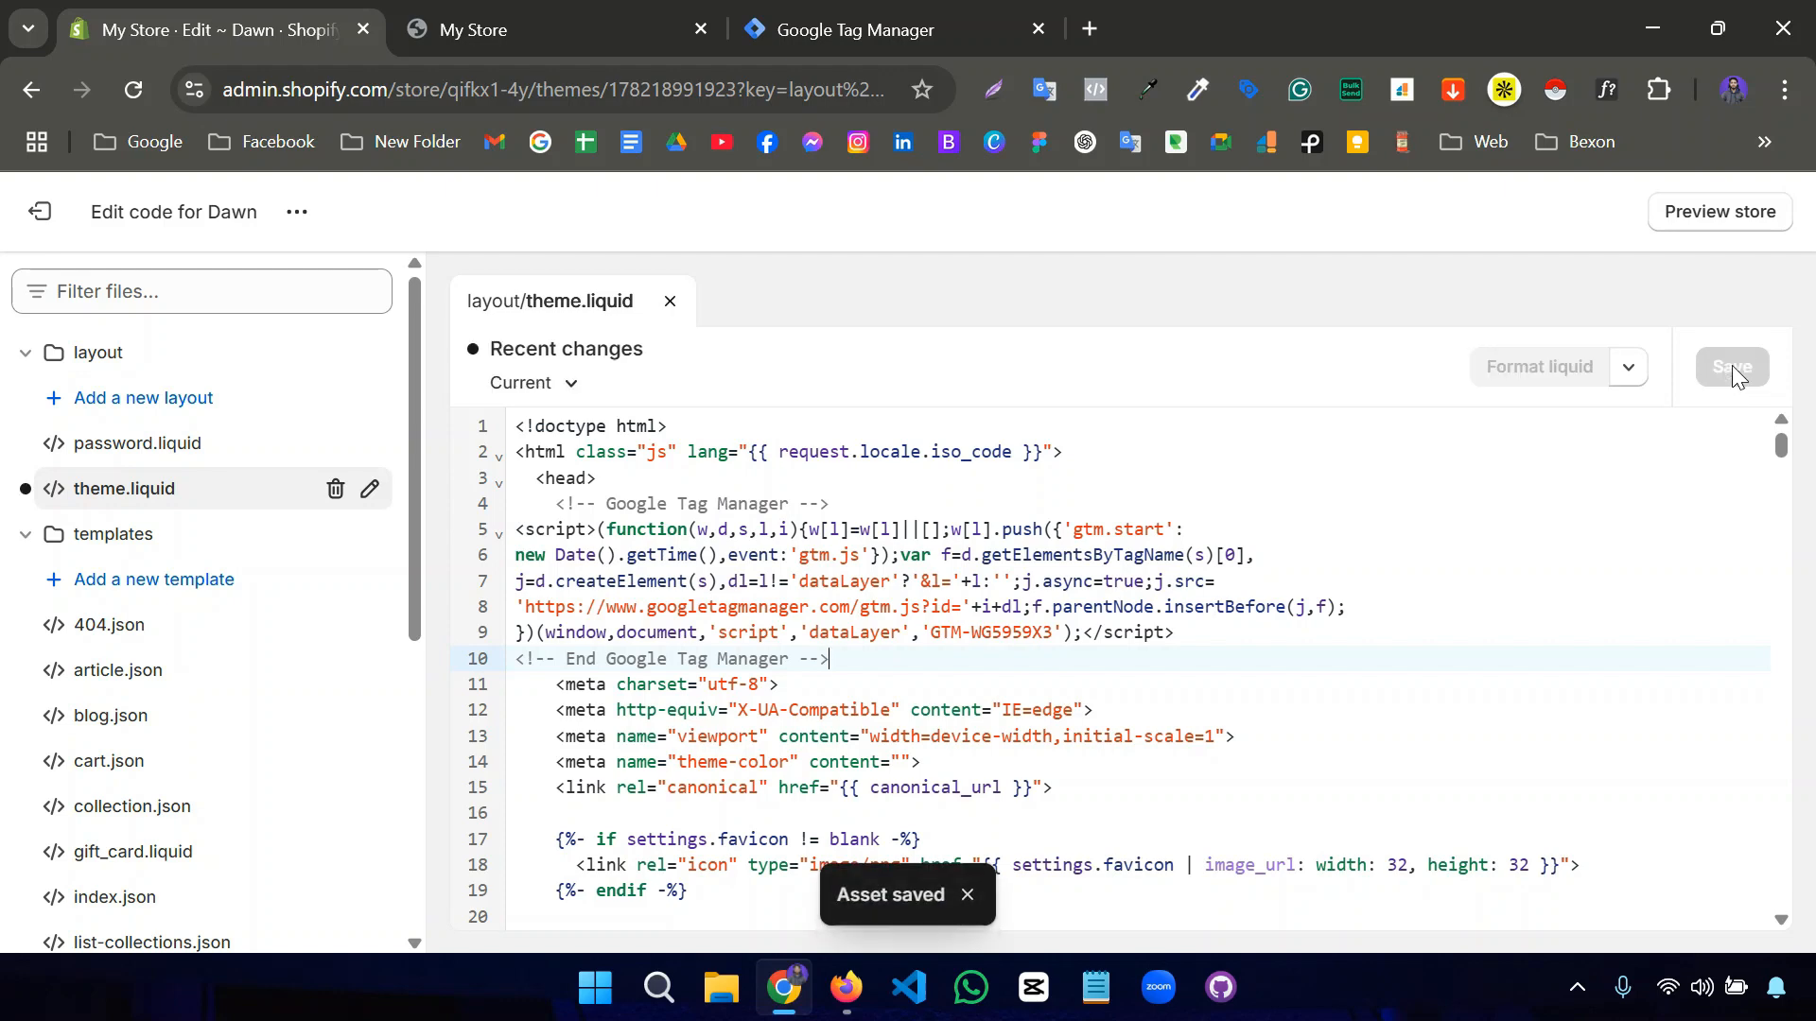
- Back in Tag Manager, dismiss the installation instructions, publish the container without a version name or description, and return to the workspace overview
left_click(872, 40)
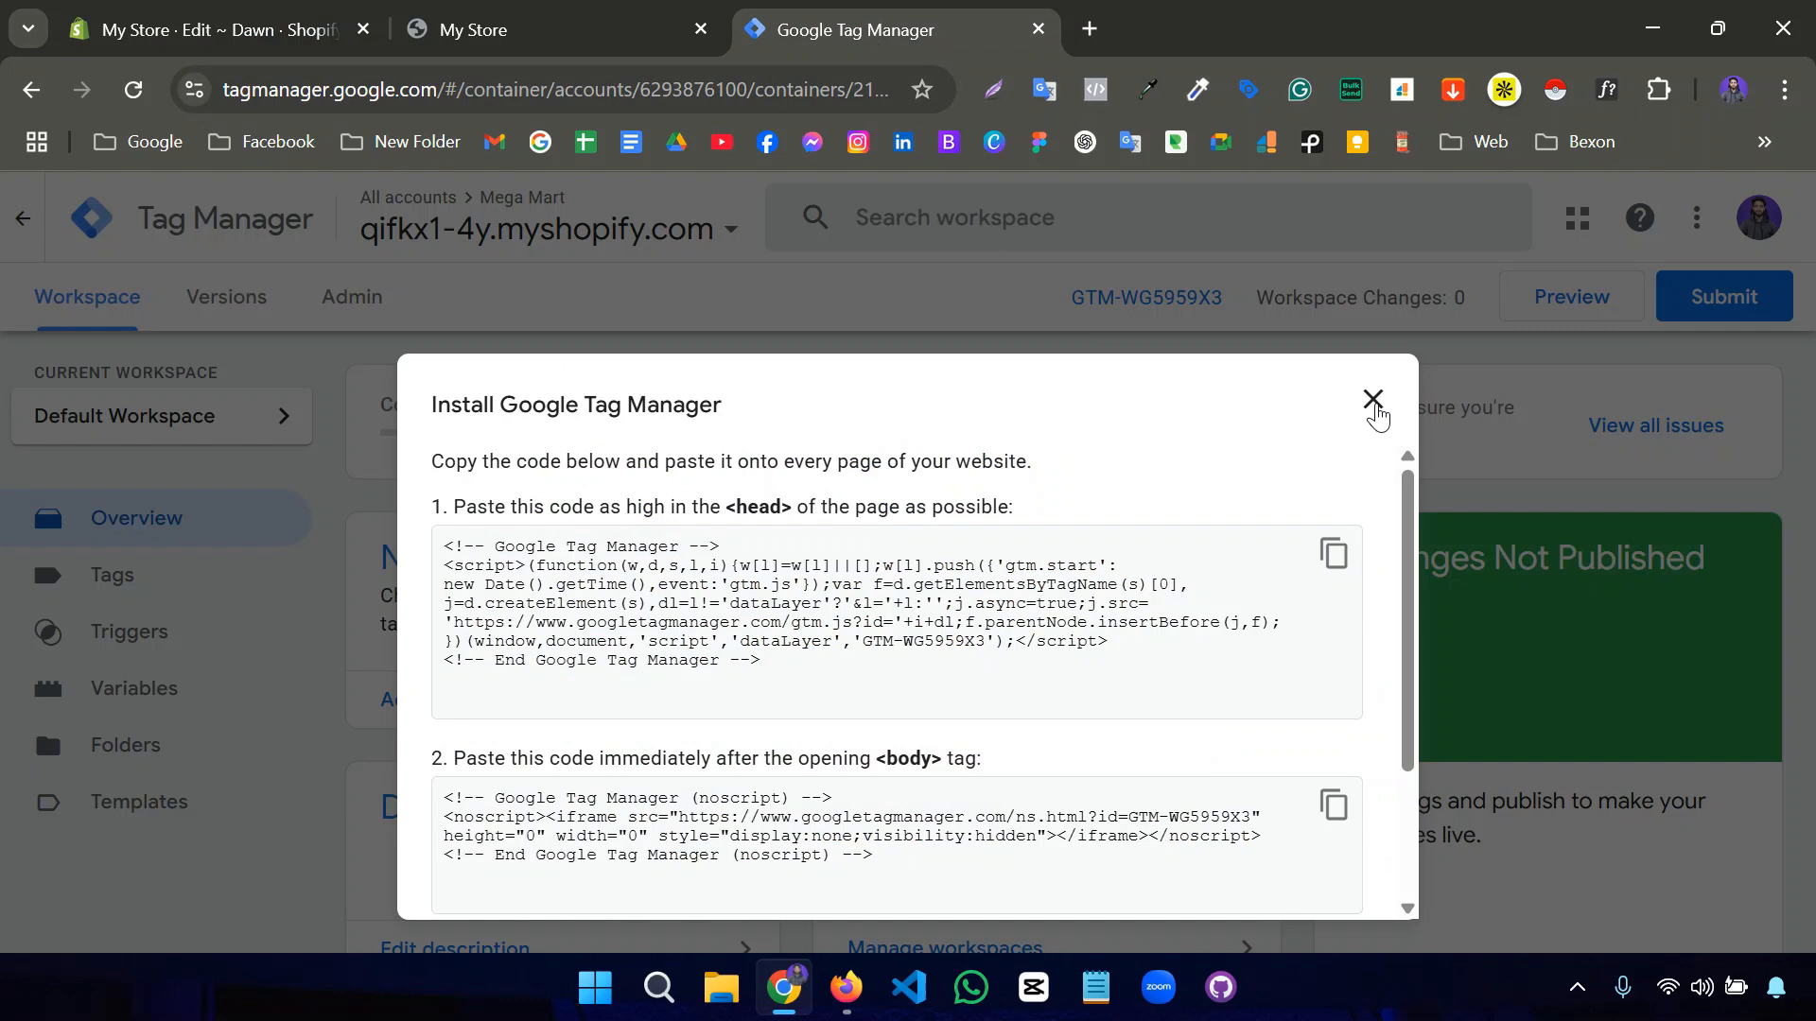
left_click(1372, 400)
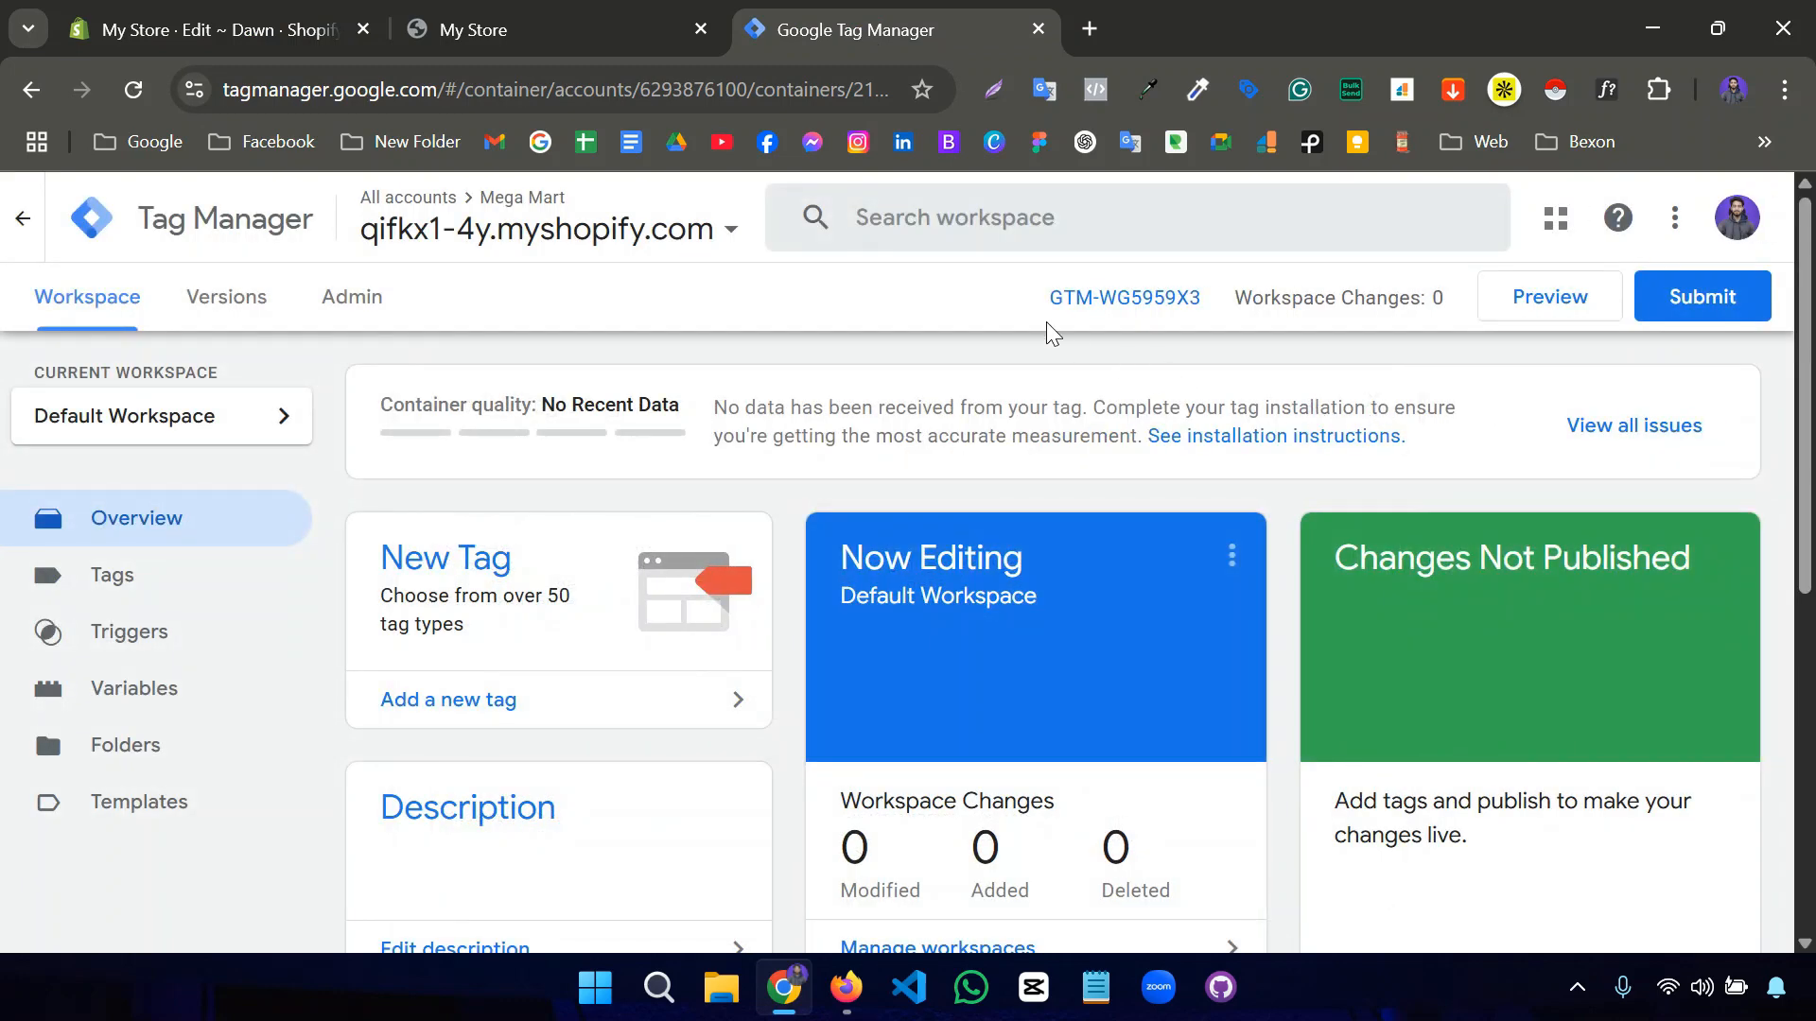
left_click(1698, 301)
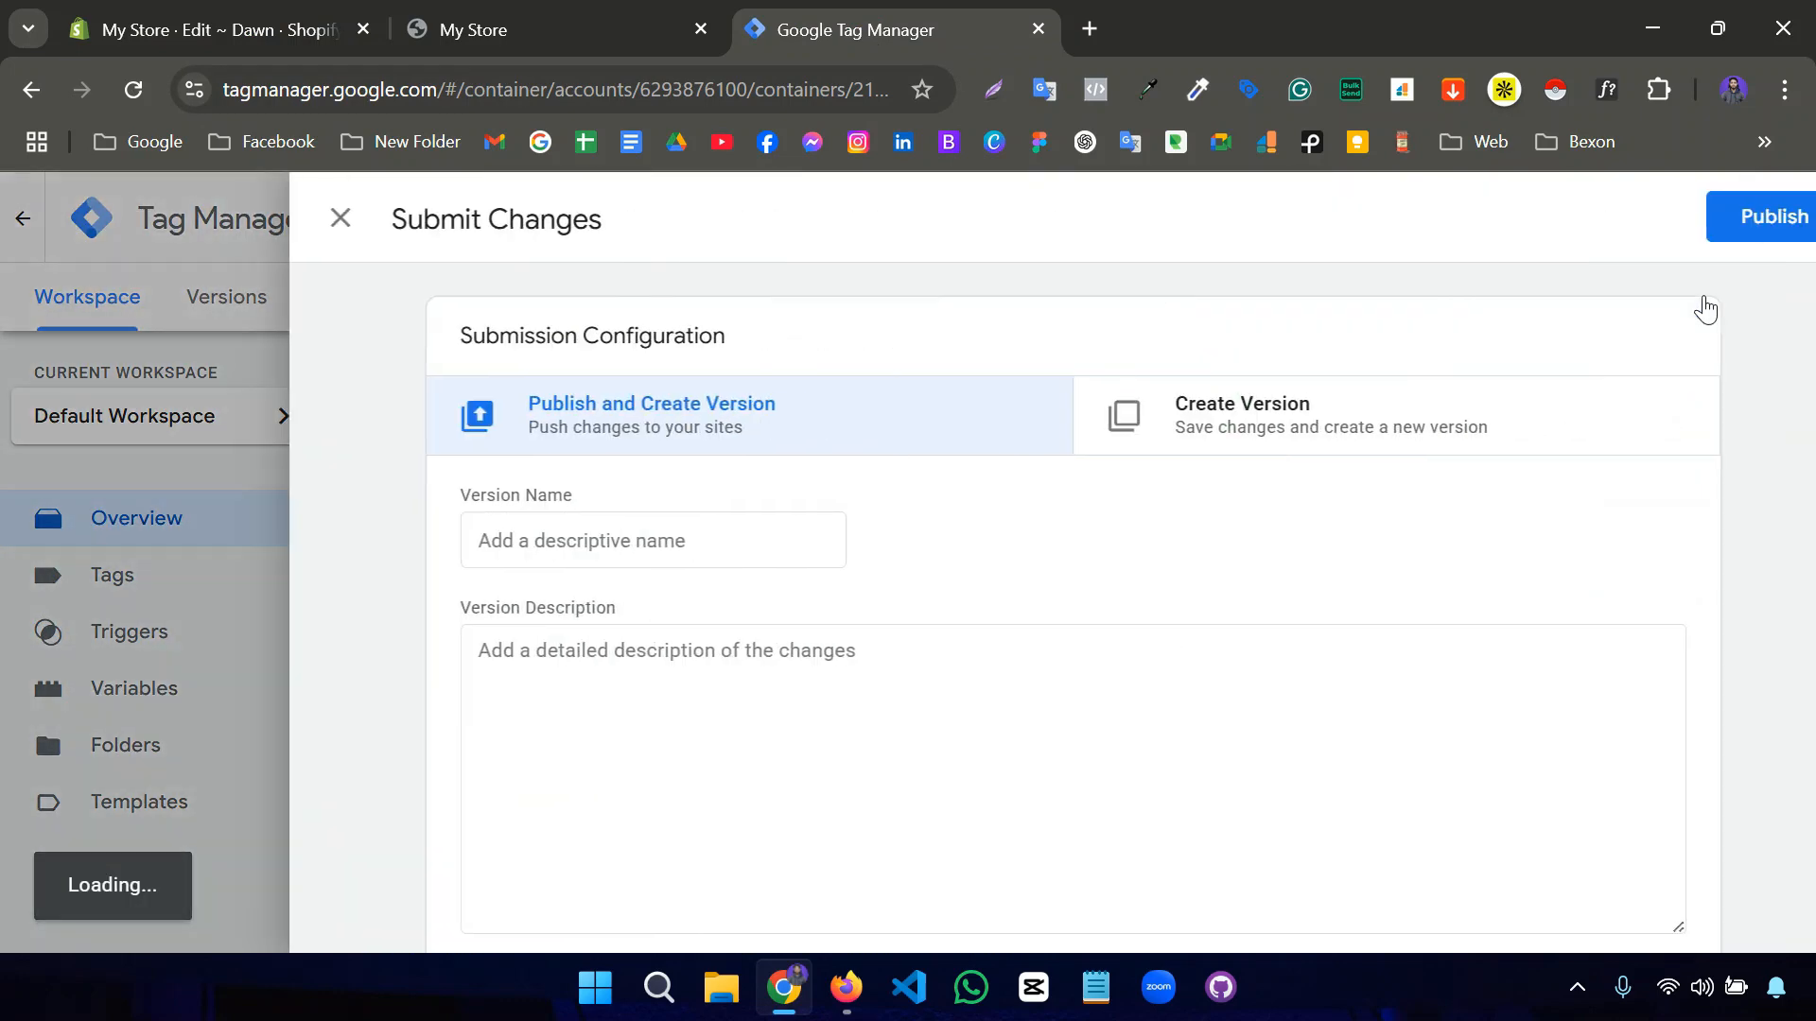
left_click(1706, 227)
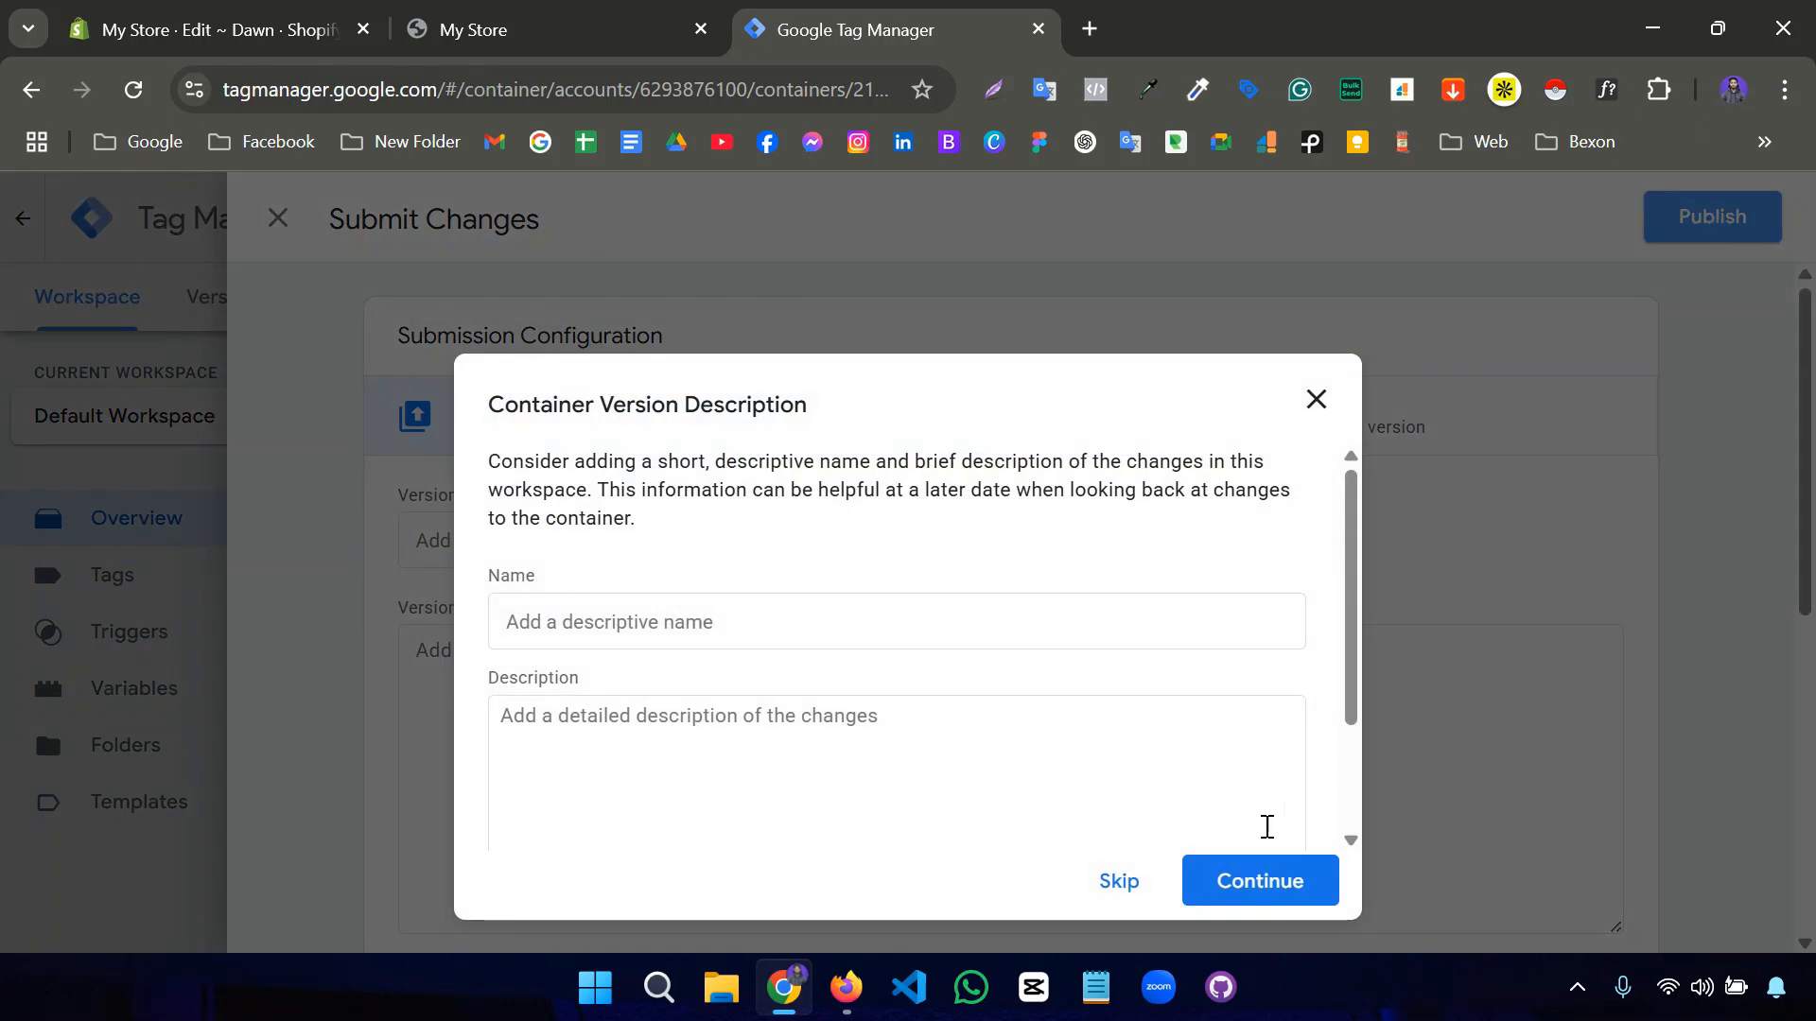
left_click(1118, 881)
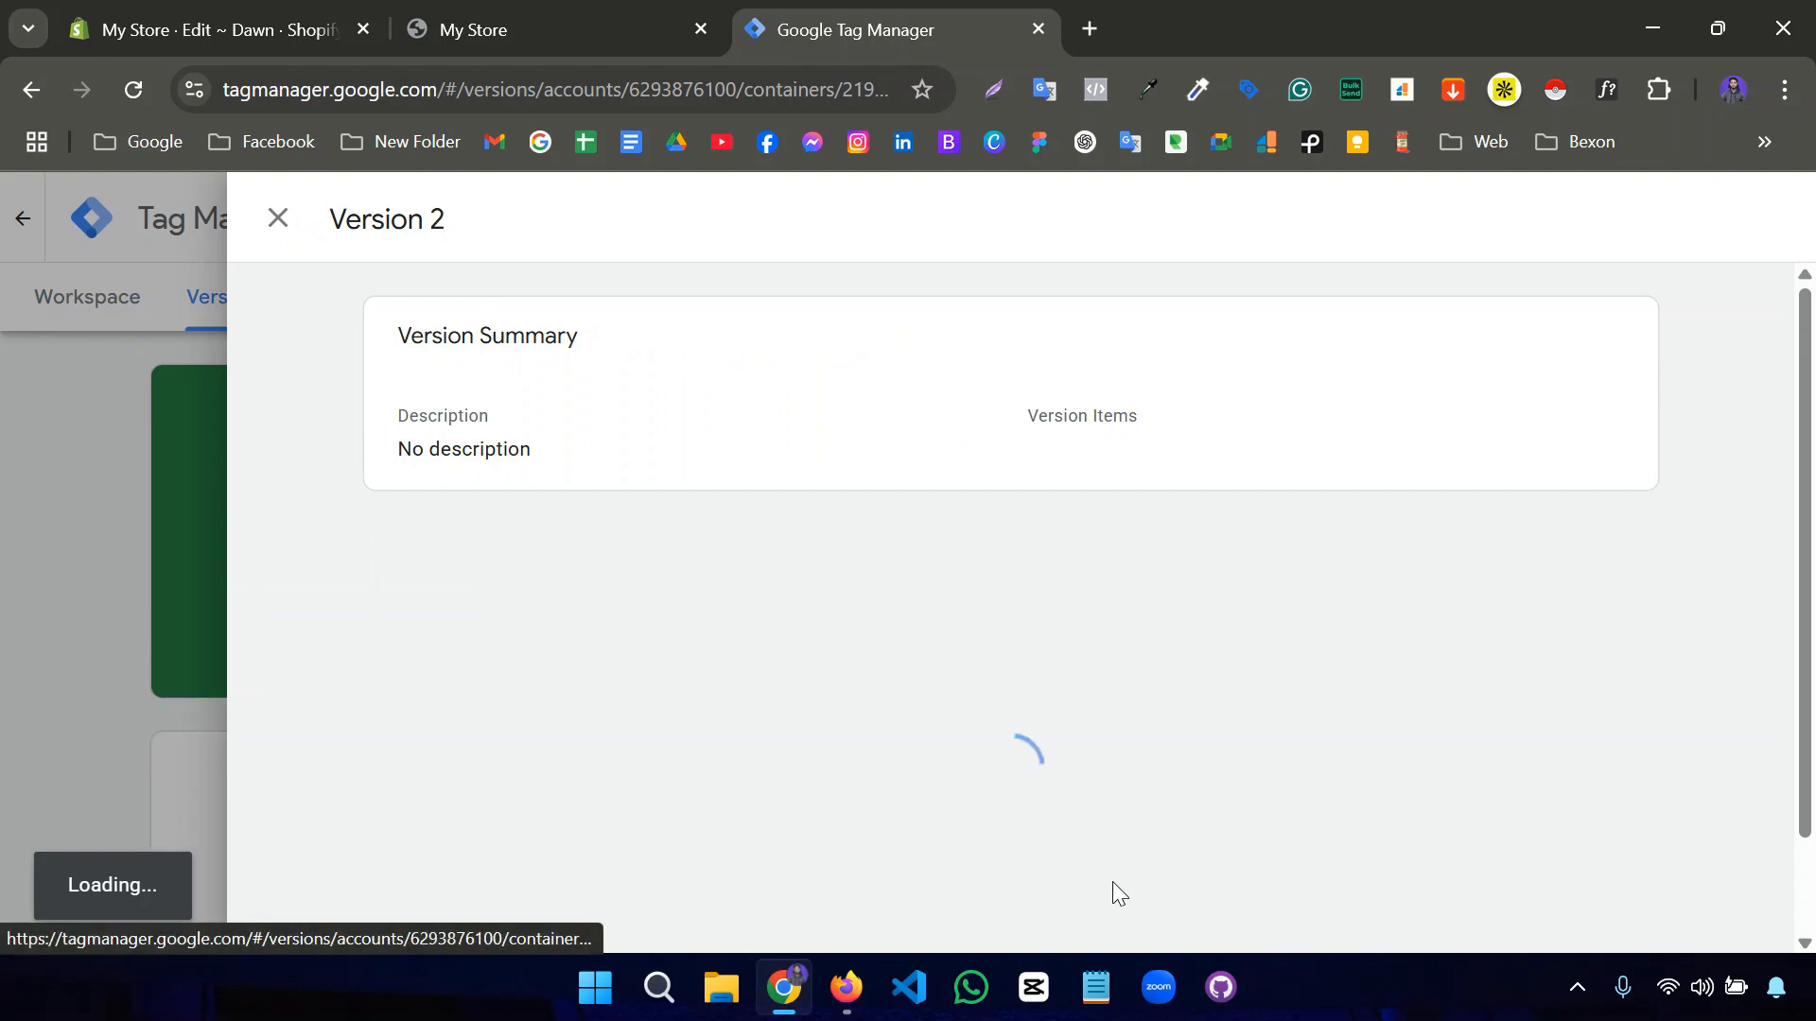
left_click(277, 219)
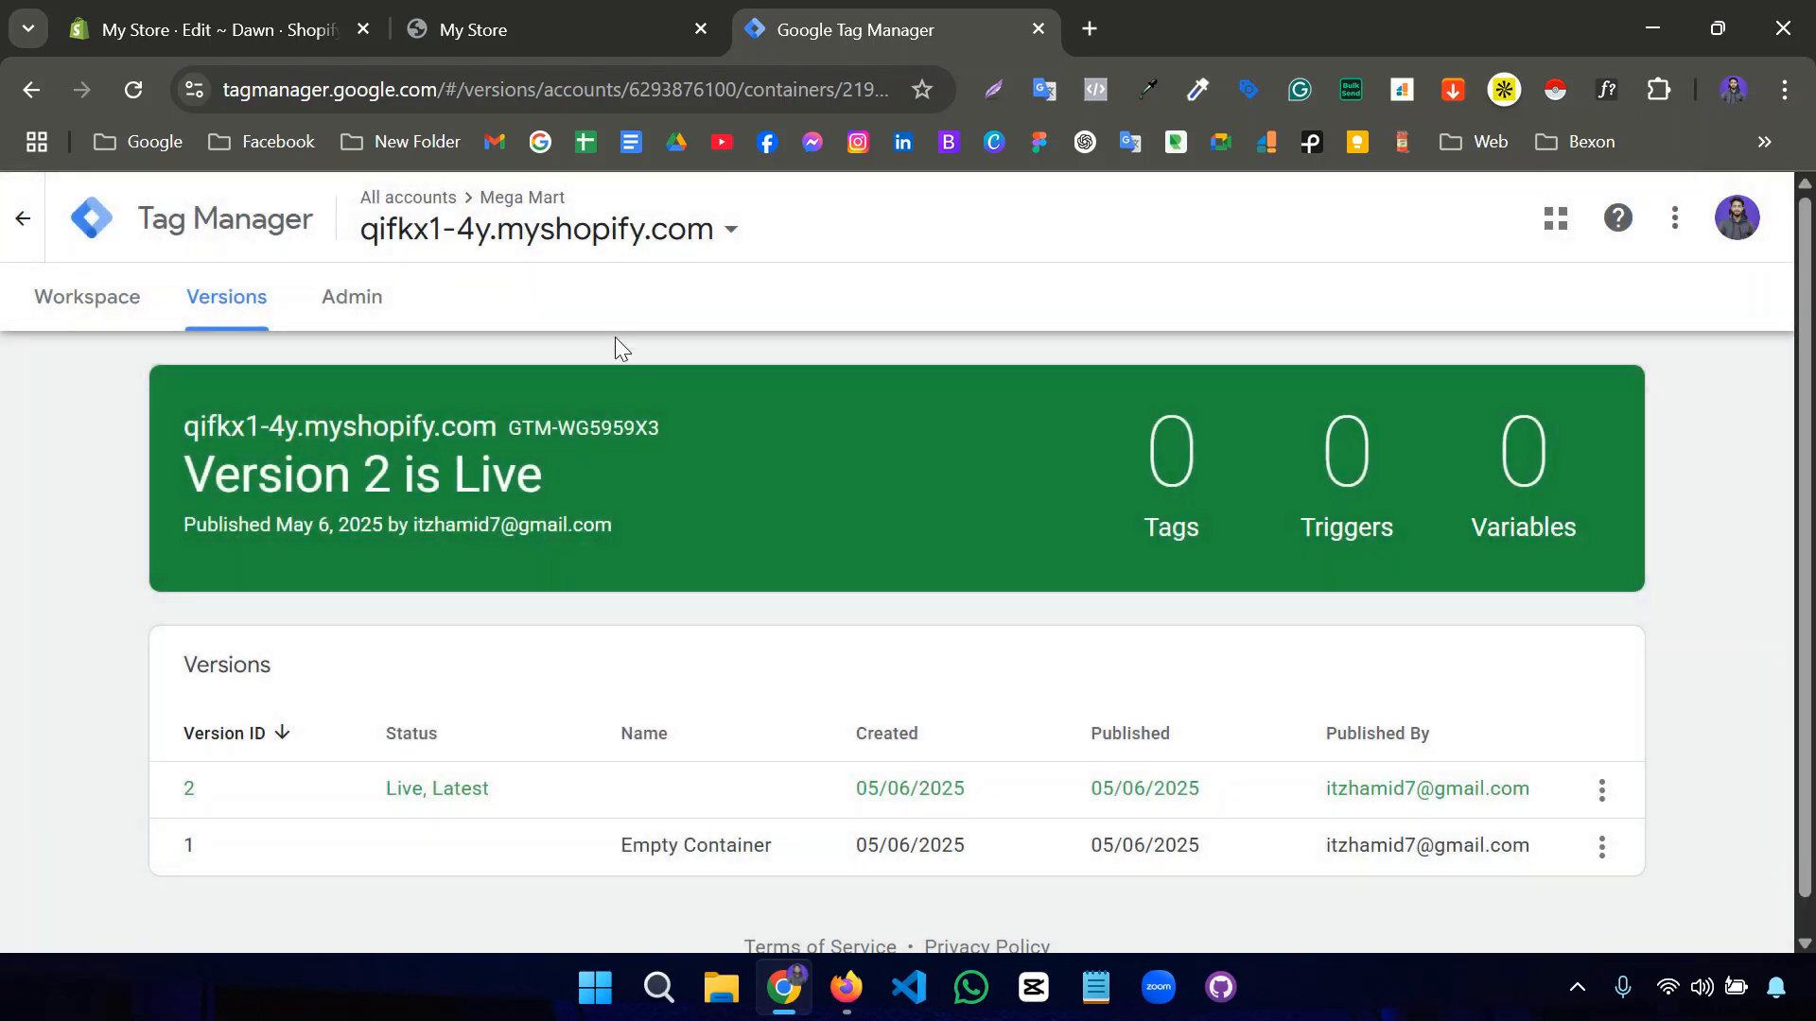
left_click(104, 297)
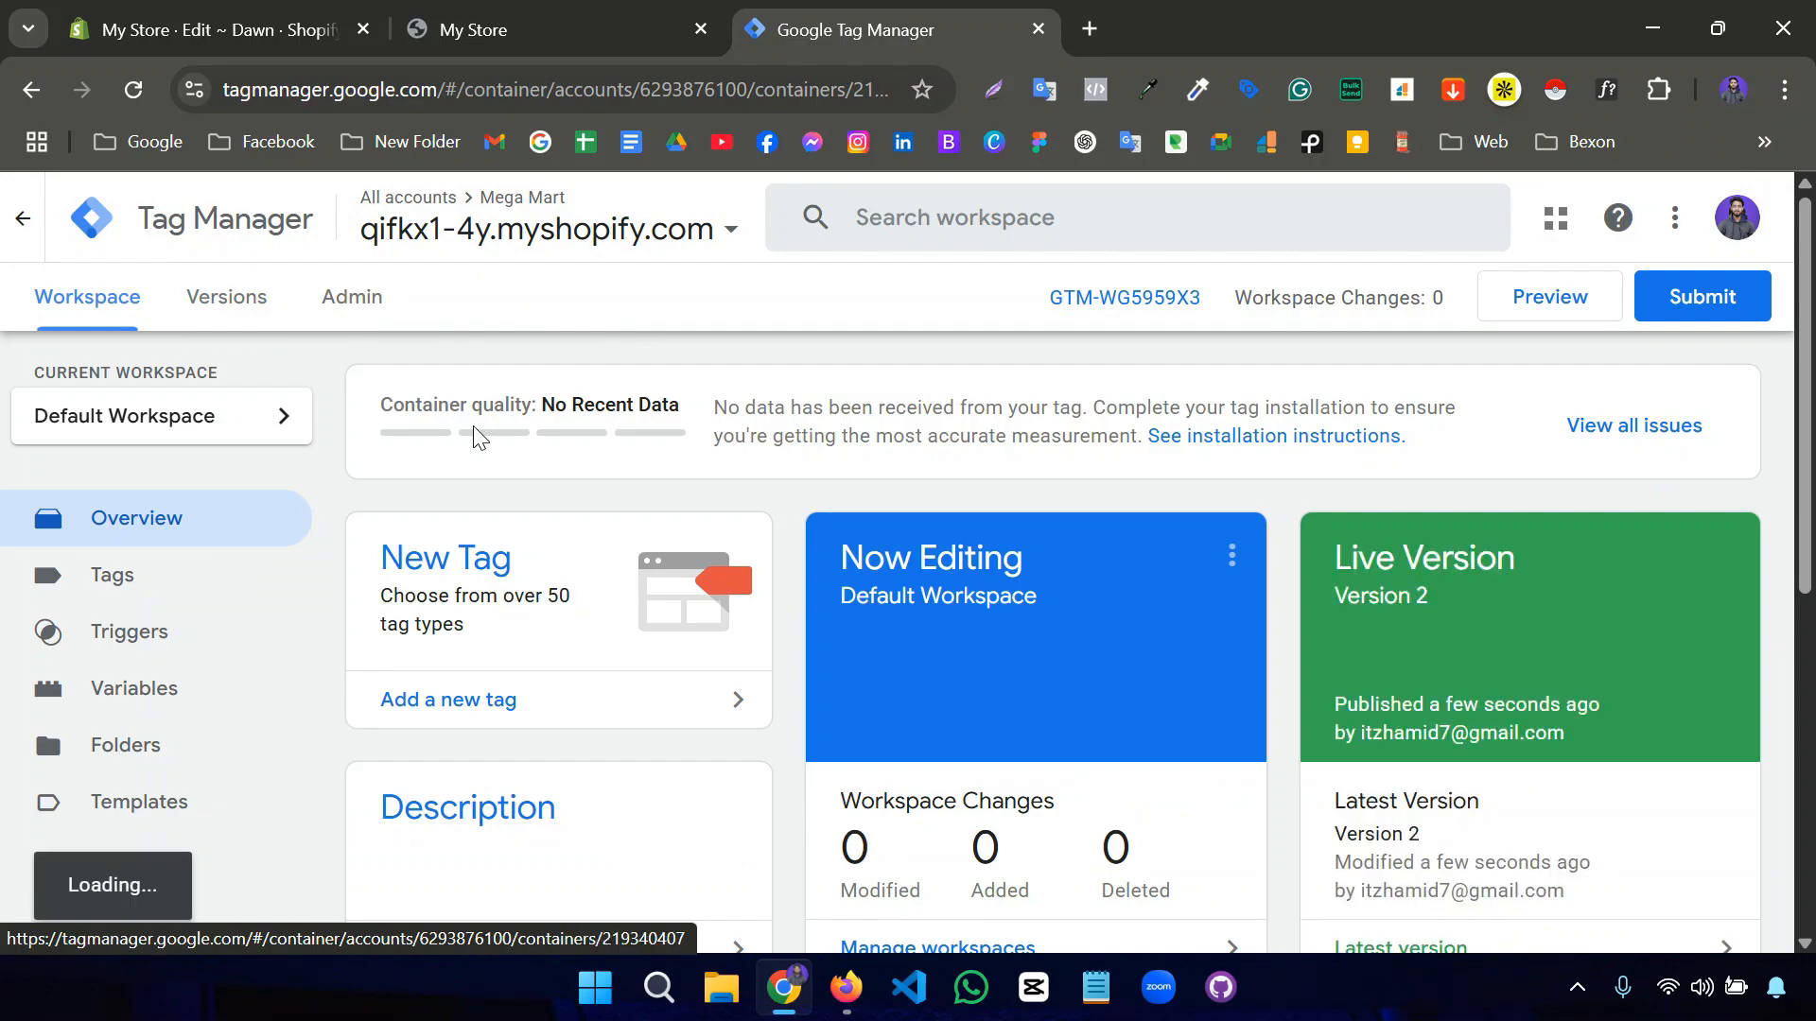
- Search Google for "tag assistant legacy" in a new tab and open the Tag Assistant page in the Chrome Web Store
left_click(1086, 29)
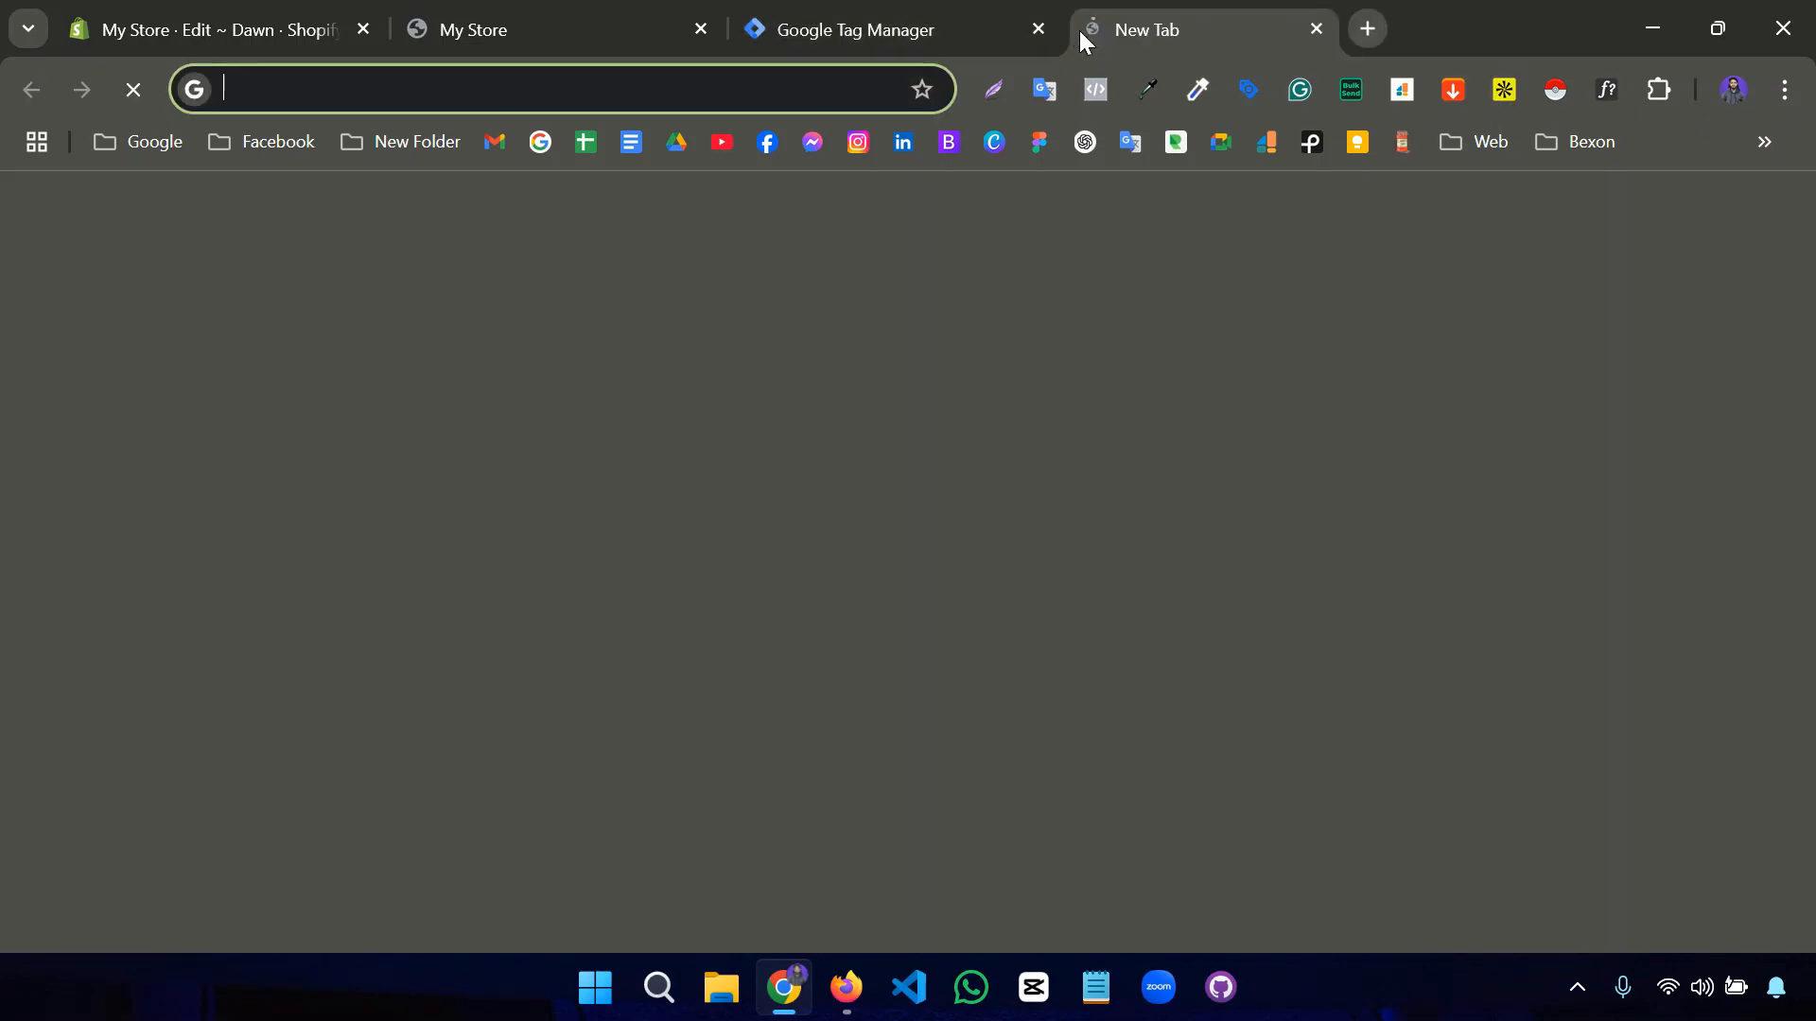
type("tag")
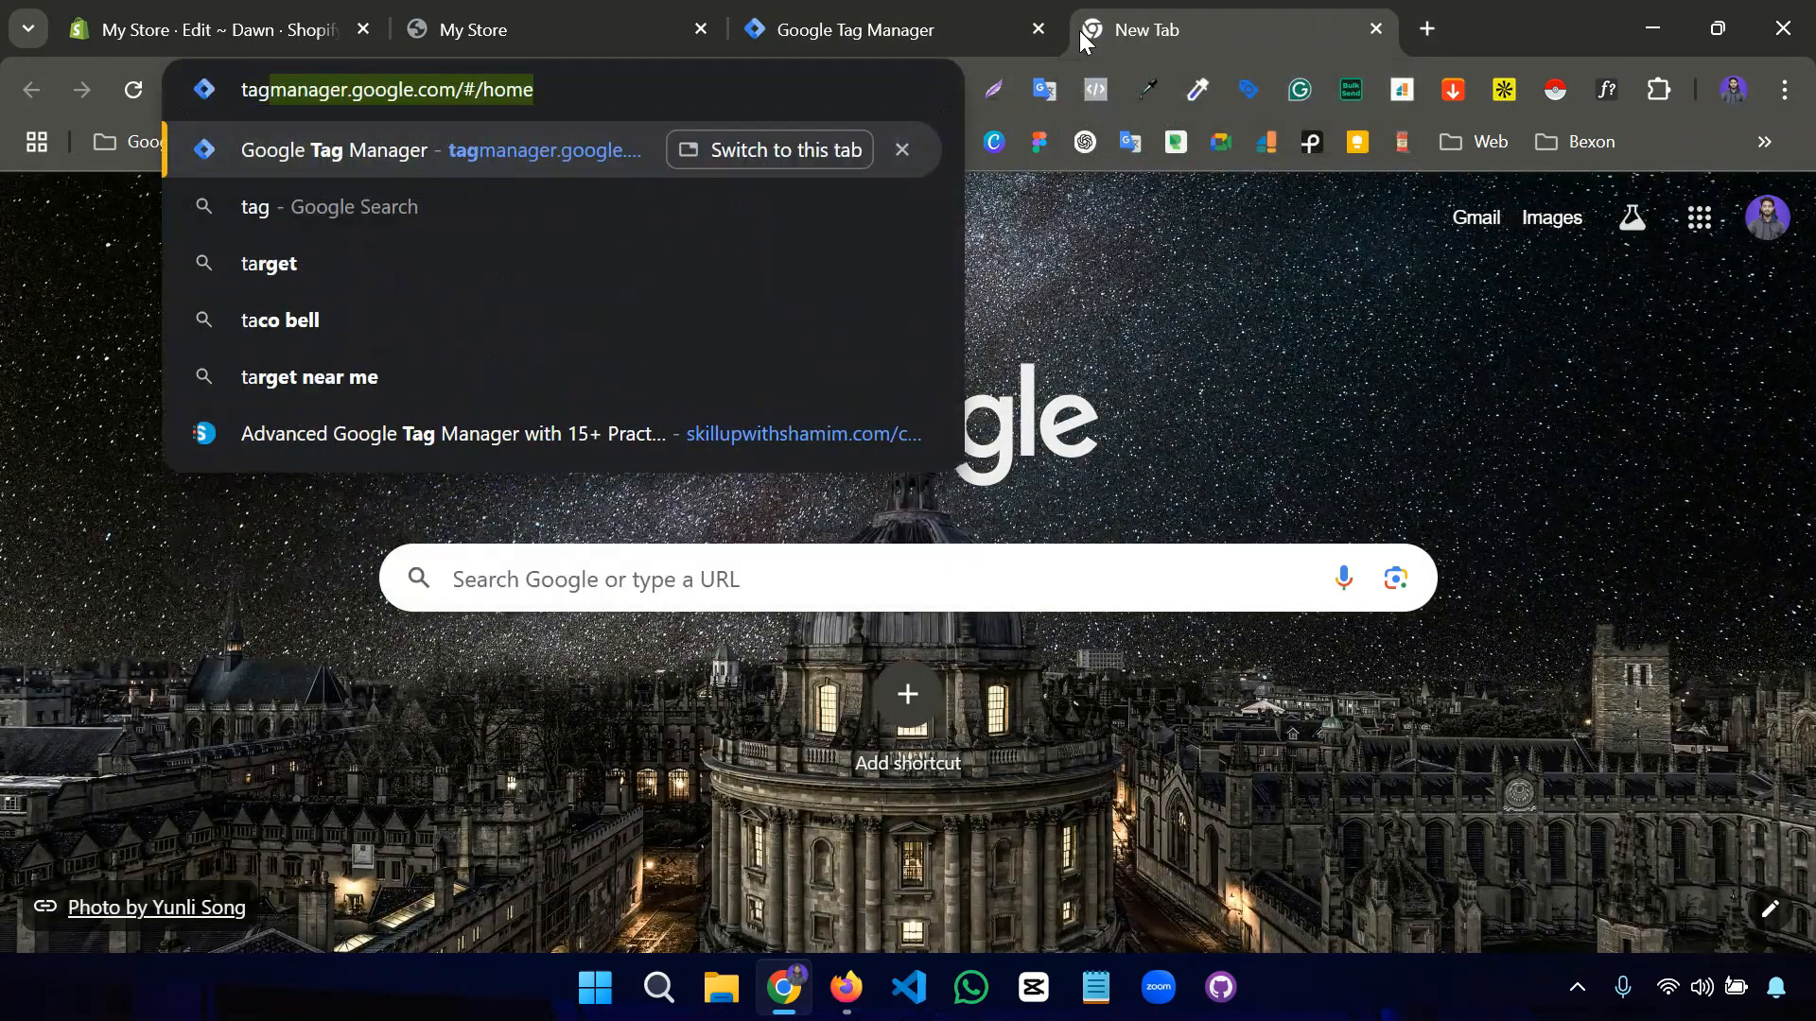
type(" ass")
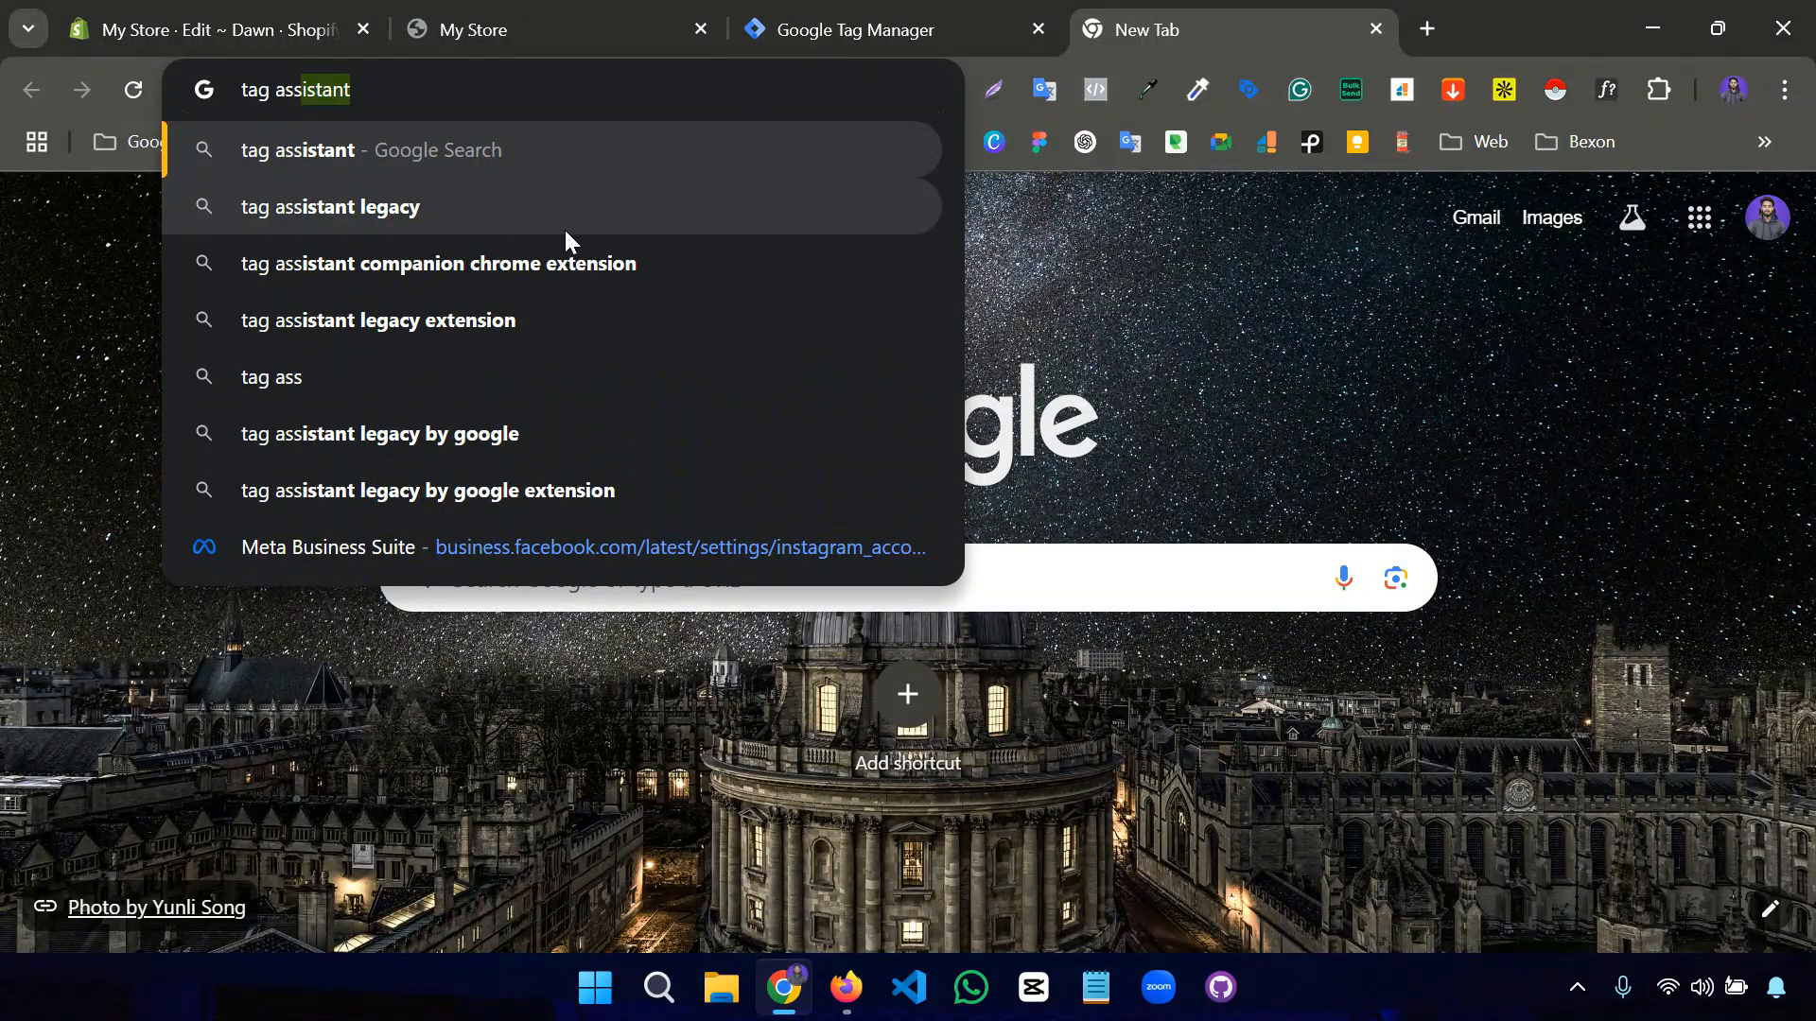
left_click(564, 230)
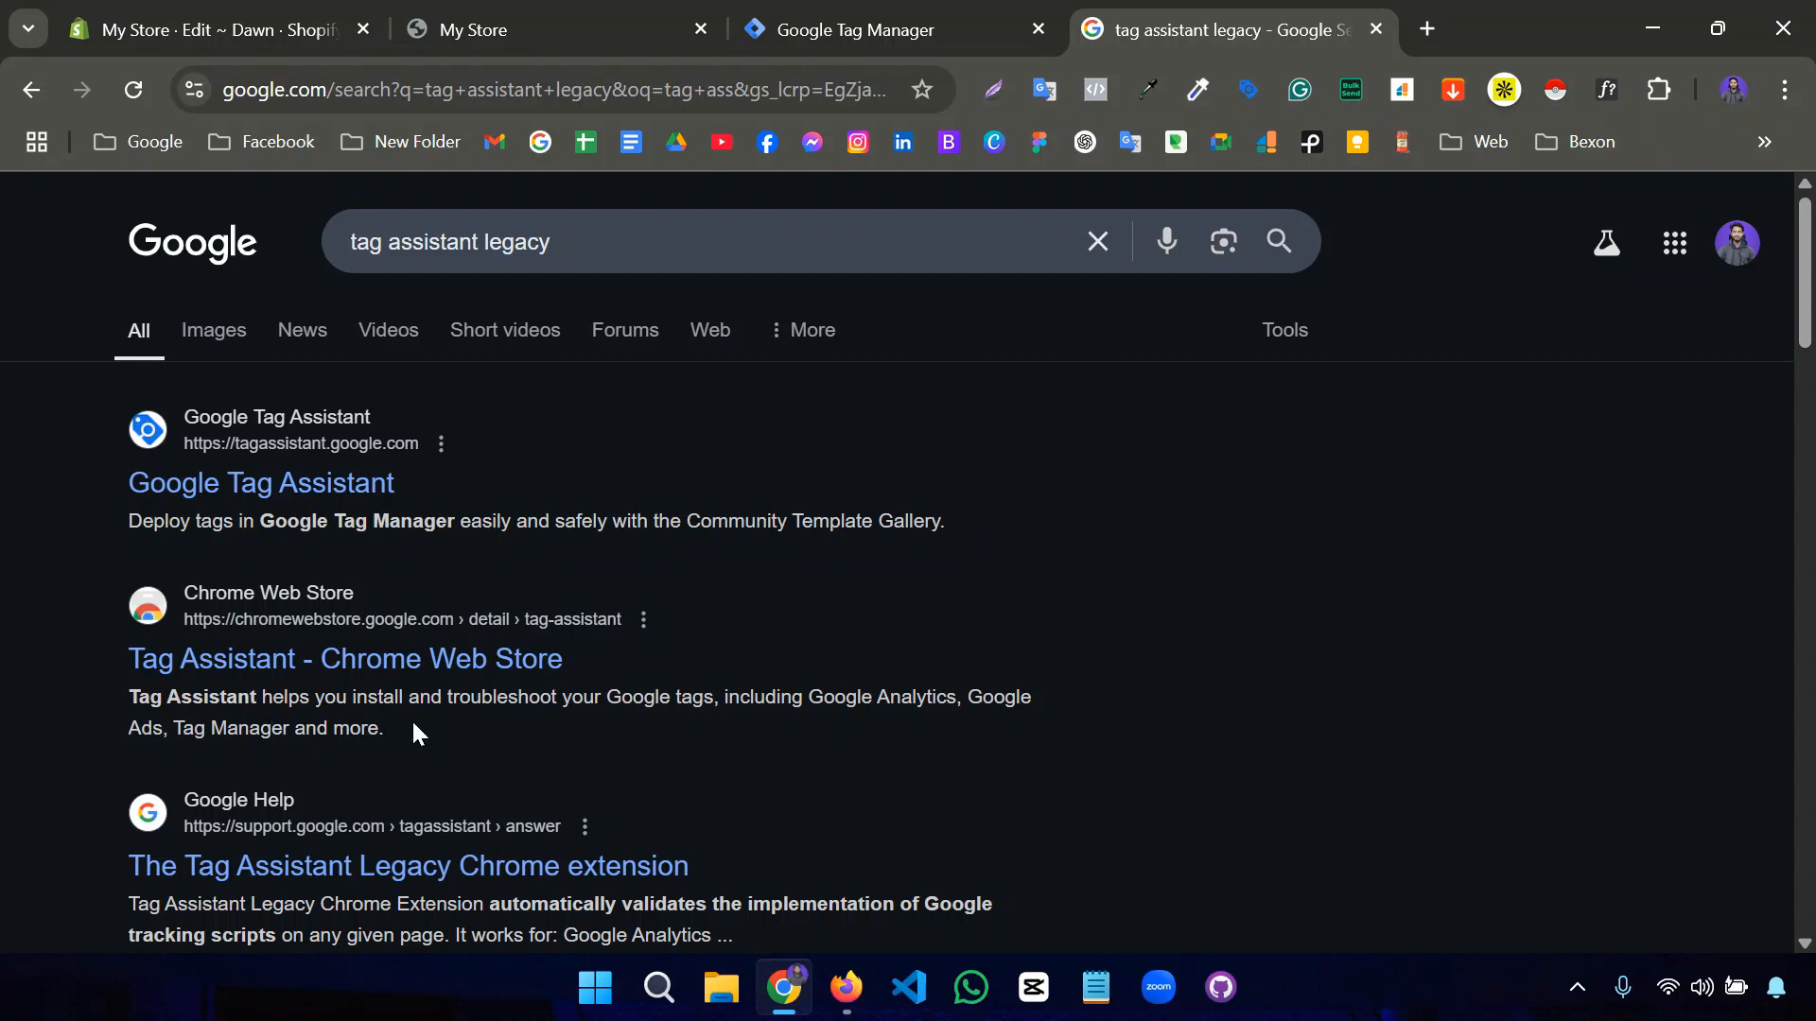
left_click(246, 661)
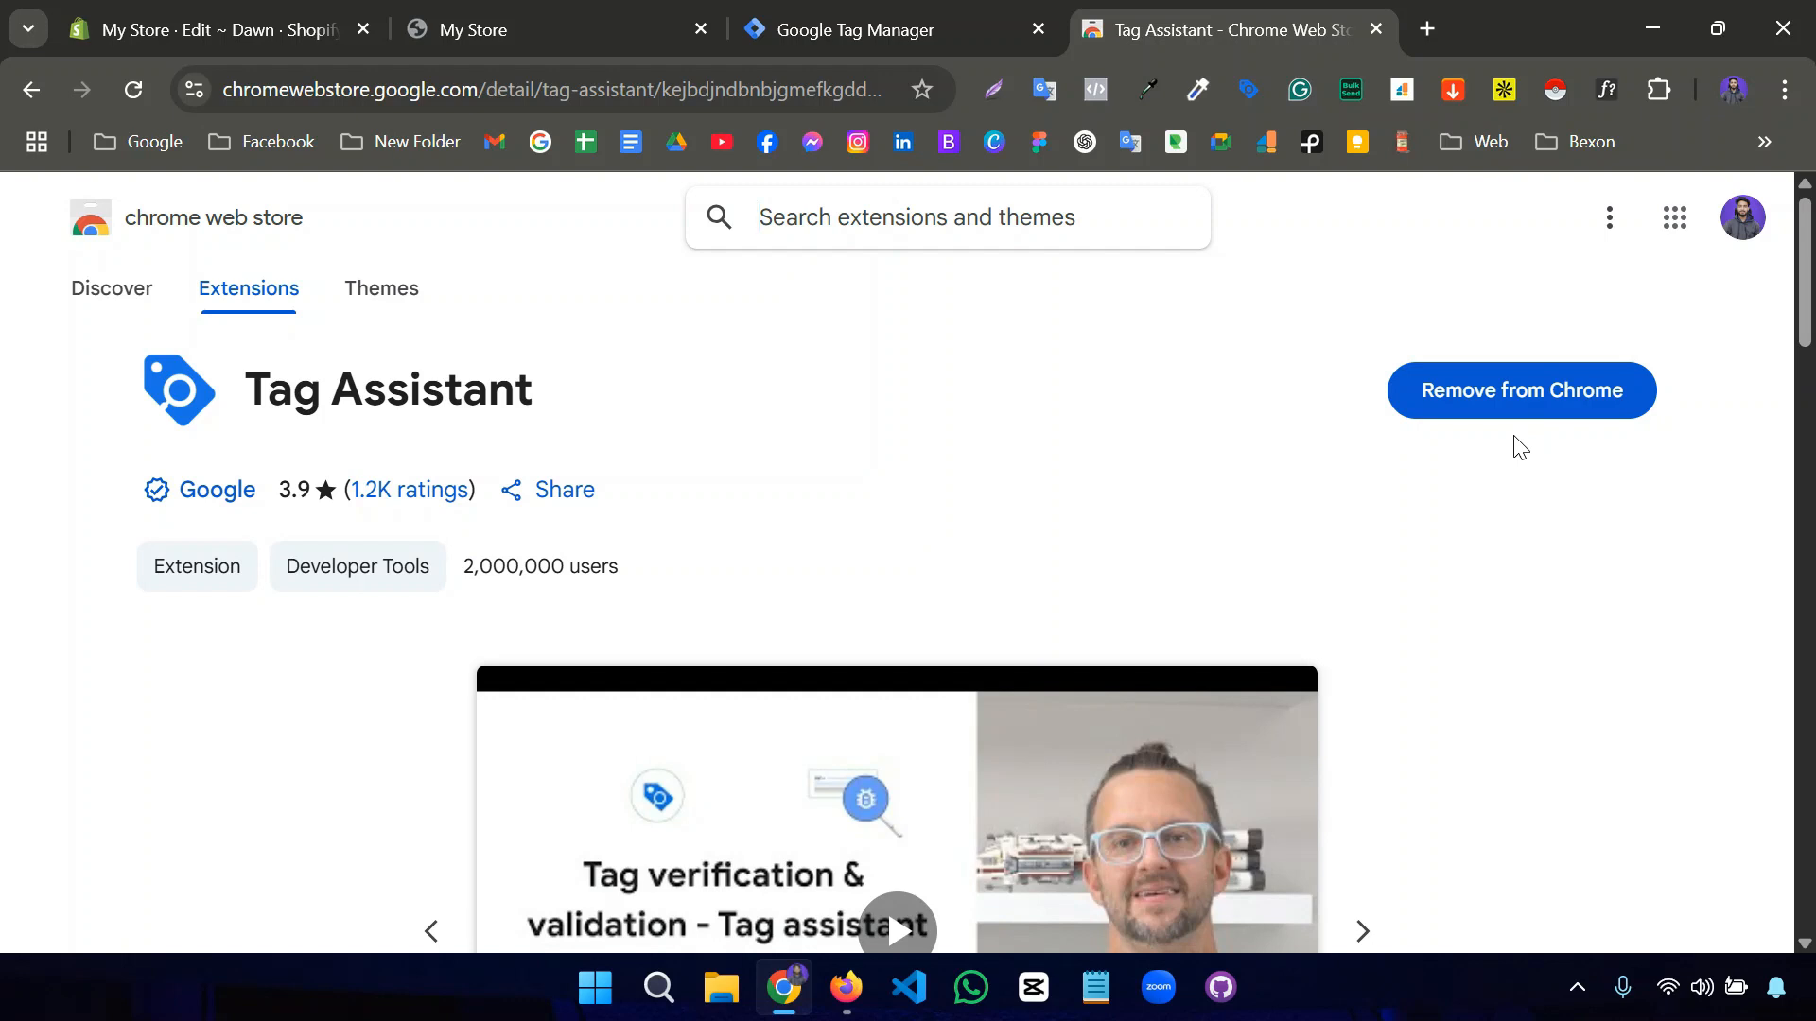
- View the Tag Assistant extension's side panel, then close it along with the Chrome Web Store page
left_click(1249, 92)
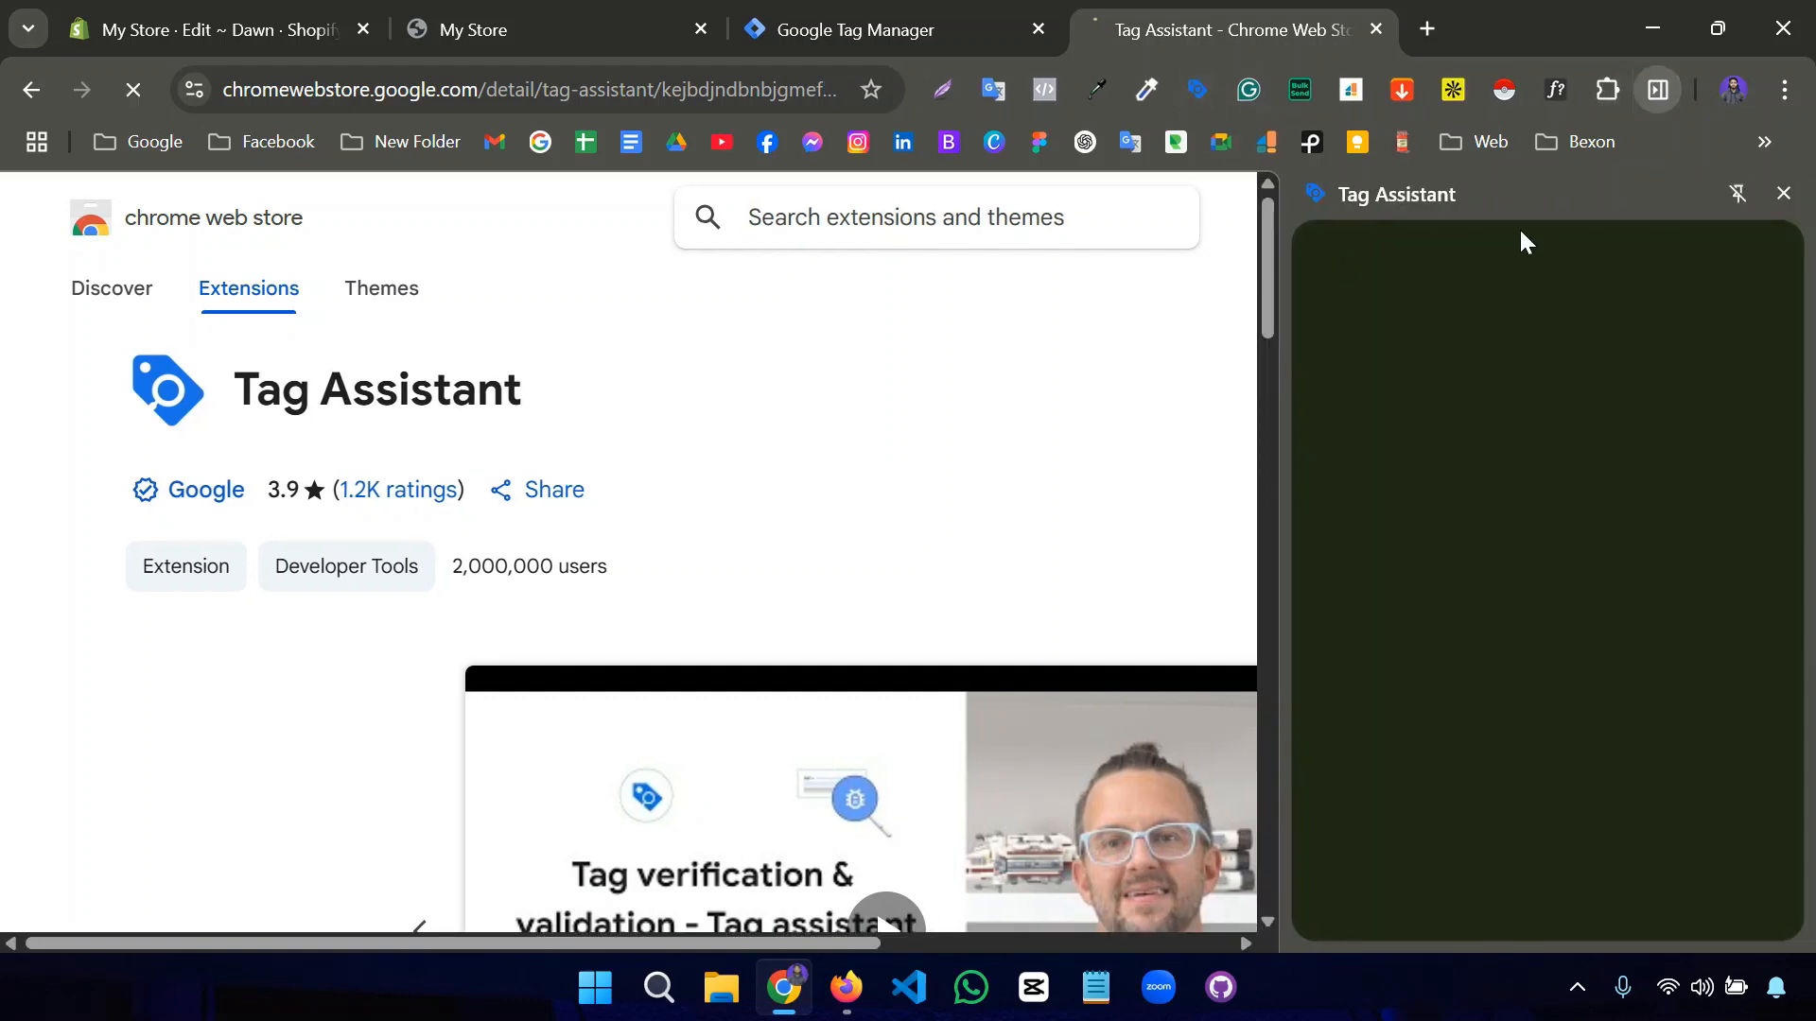
left_click(1783, 196)
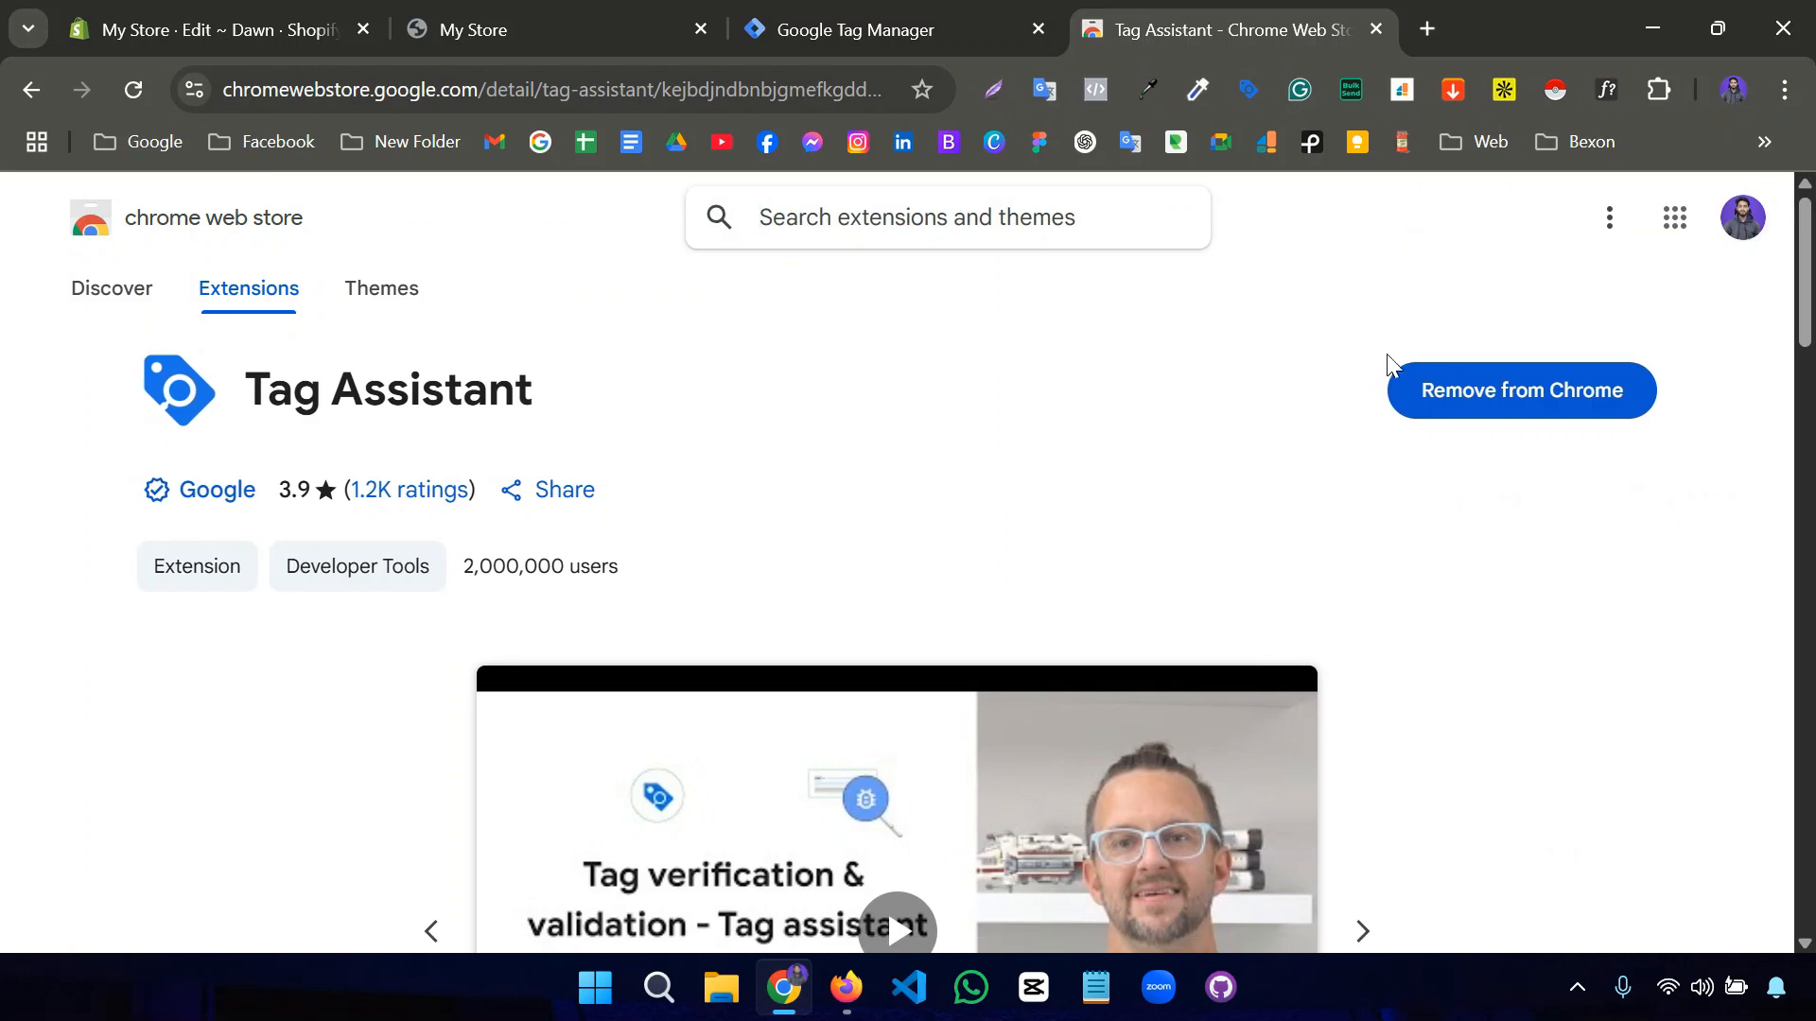
left_click(1374, 31)
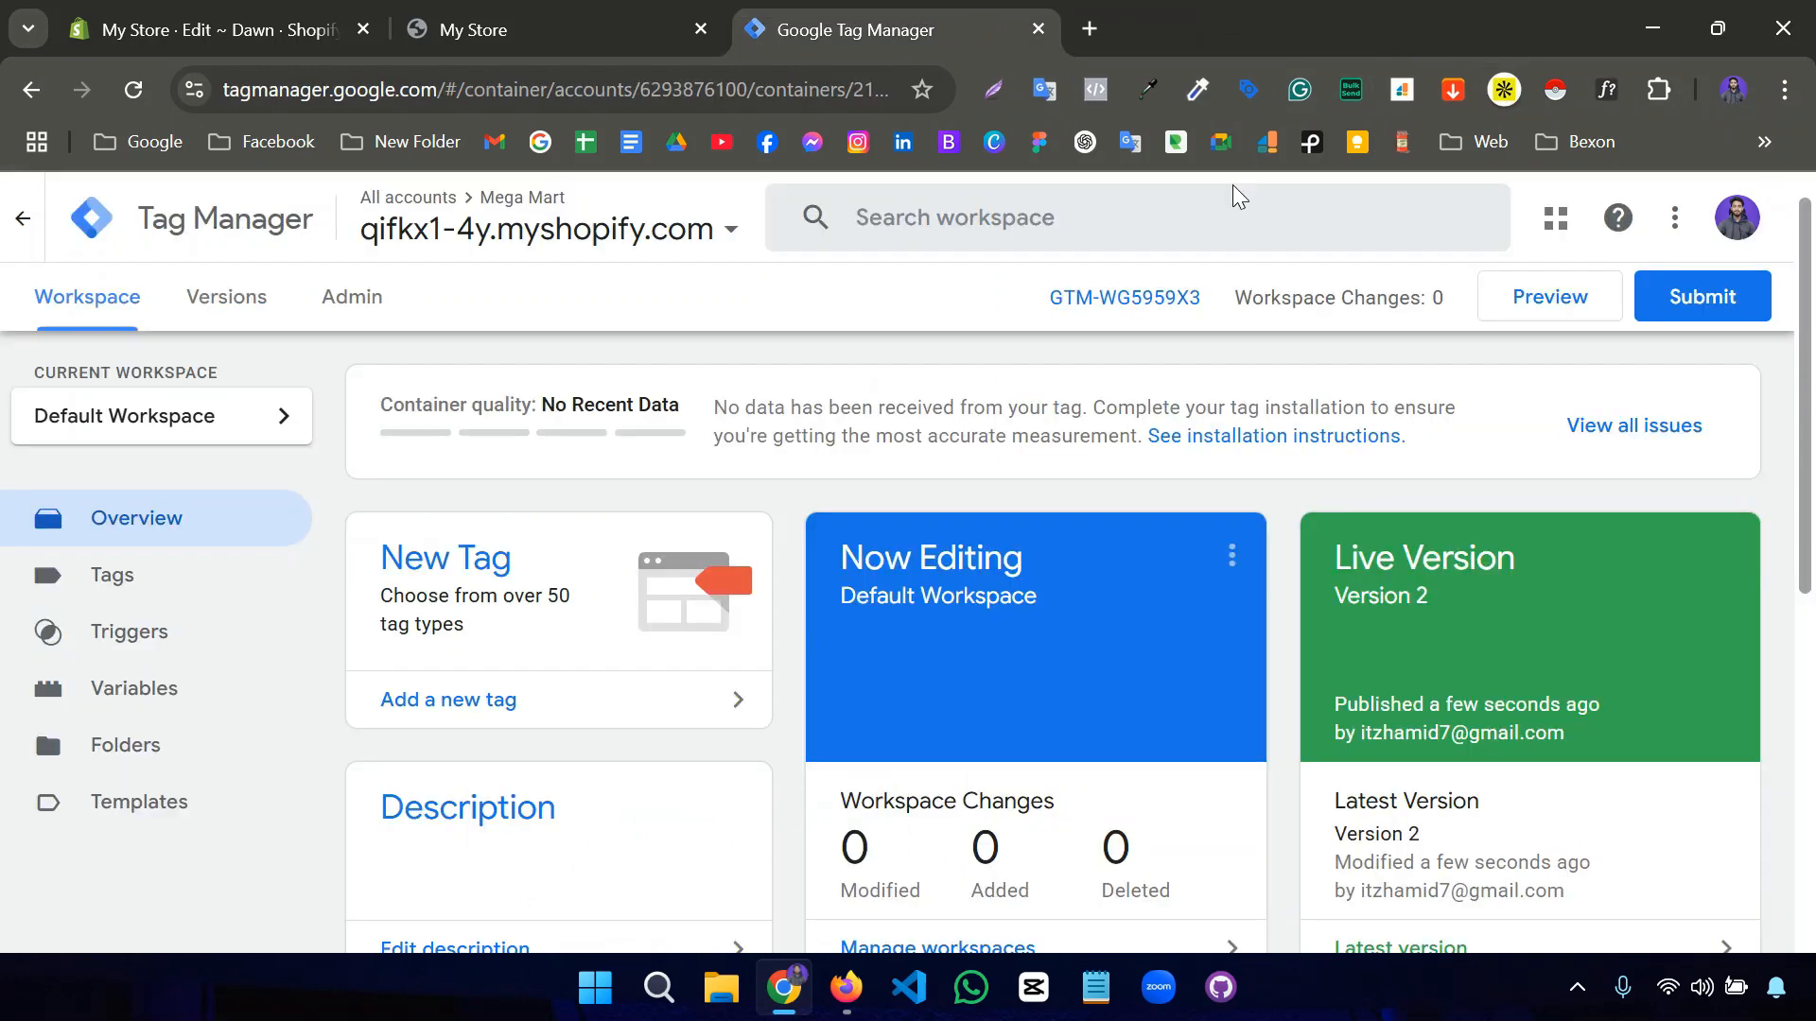
- Reload the My Store storefront and check Tag Assistant's pin setting in the browser's list of extensions
left_click(540, 47)
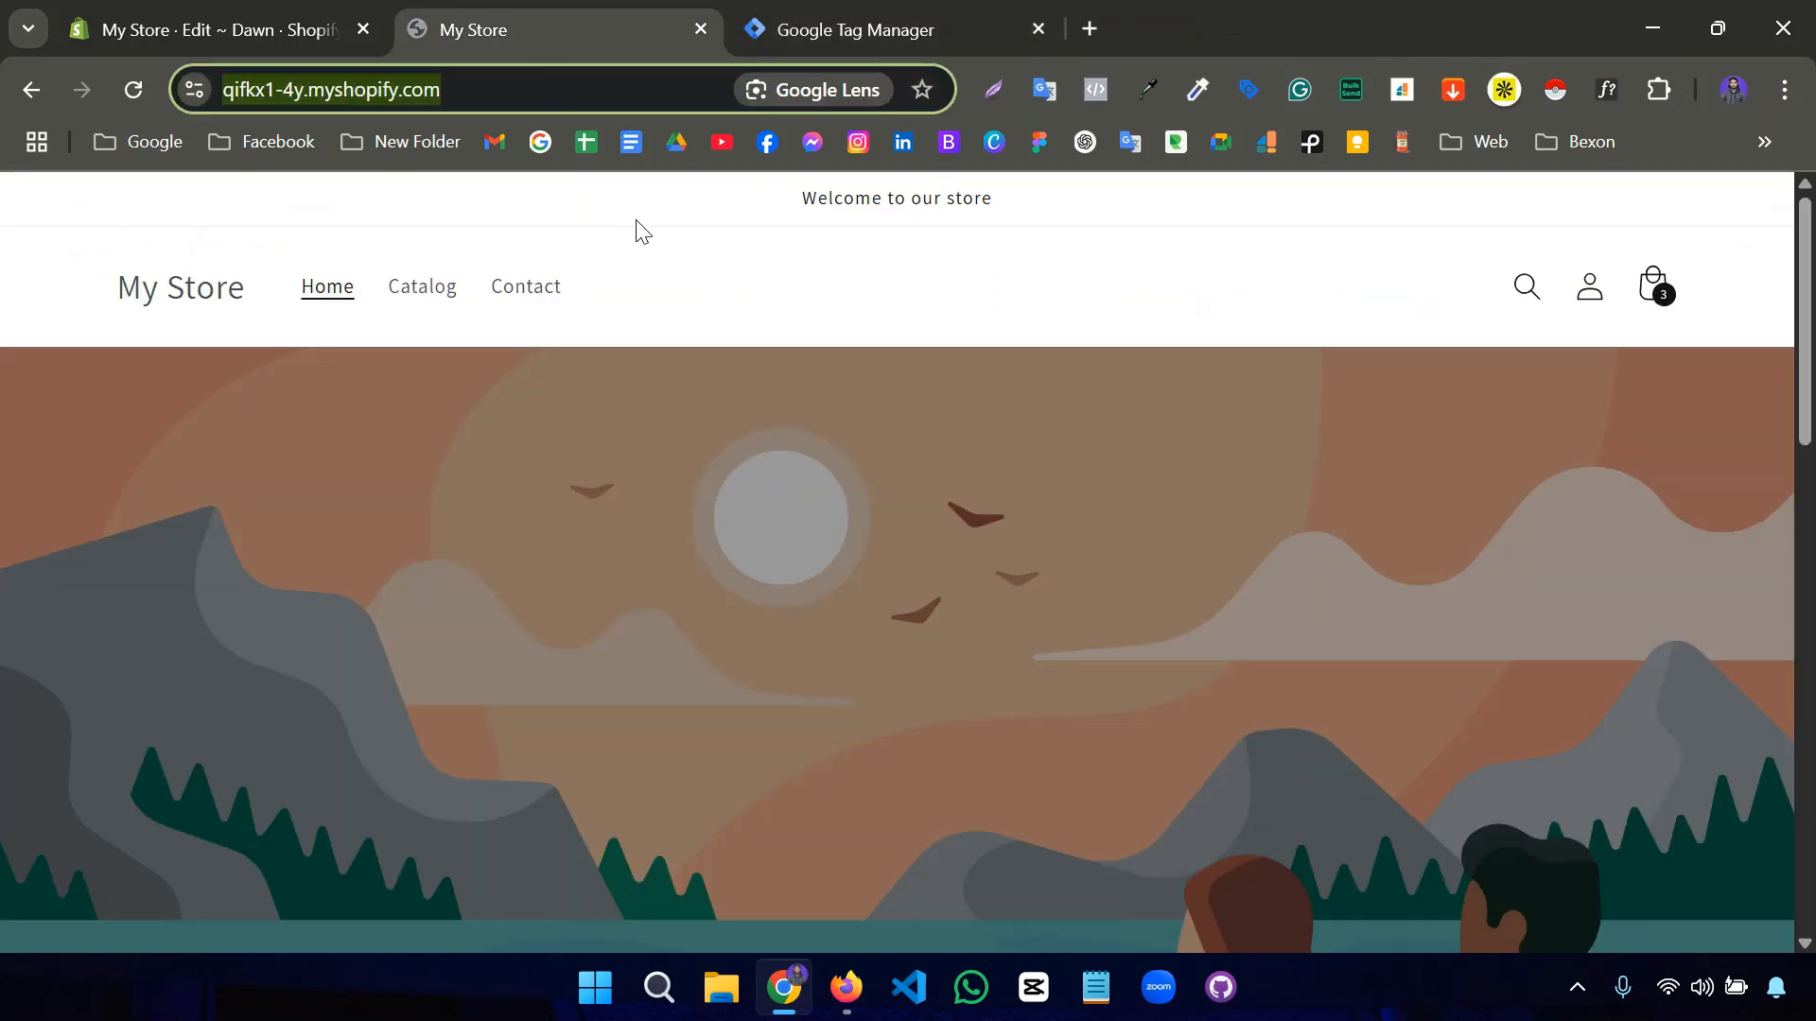
left_click(1496, 65)
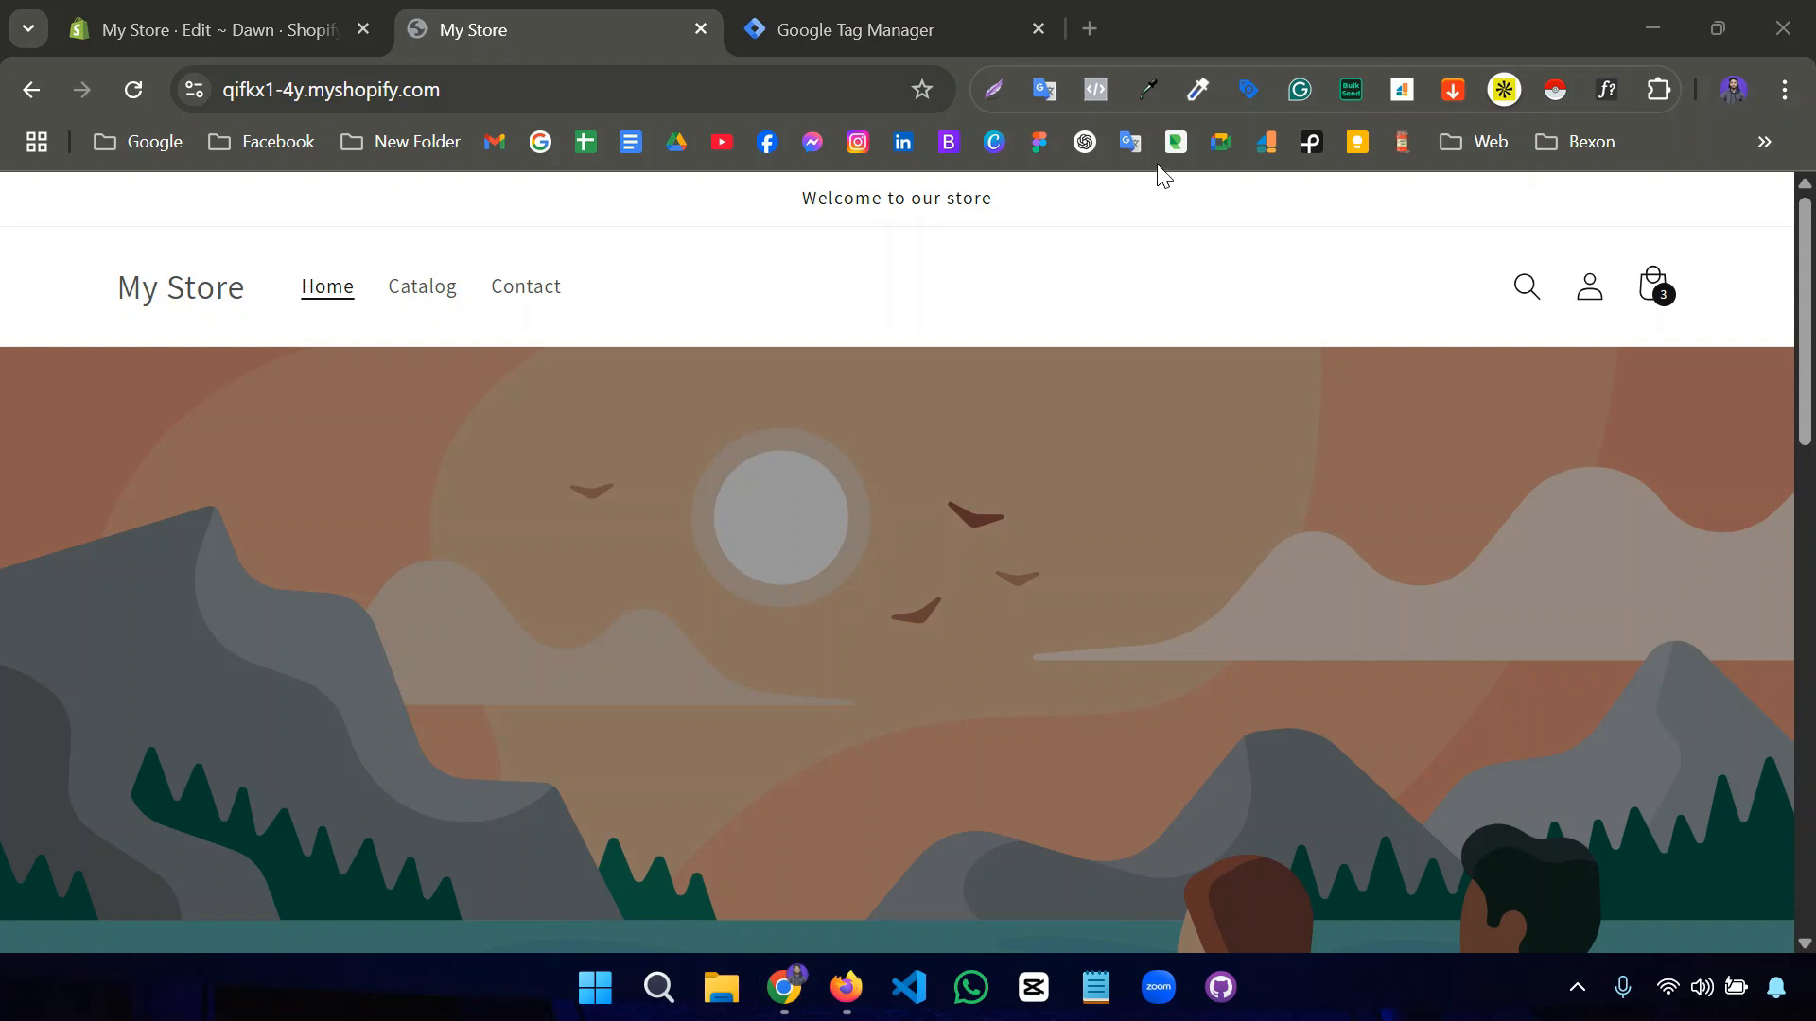
left_click(135, 92)
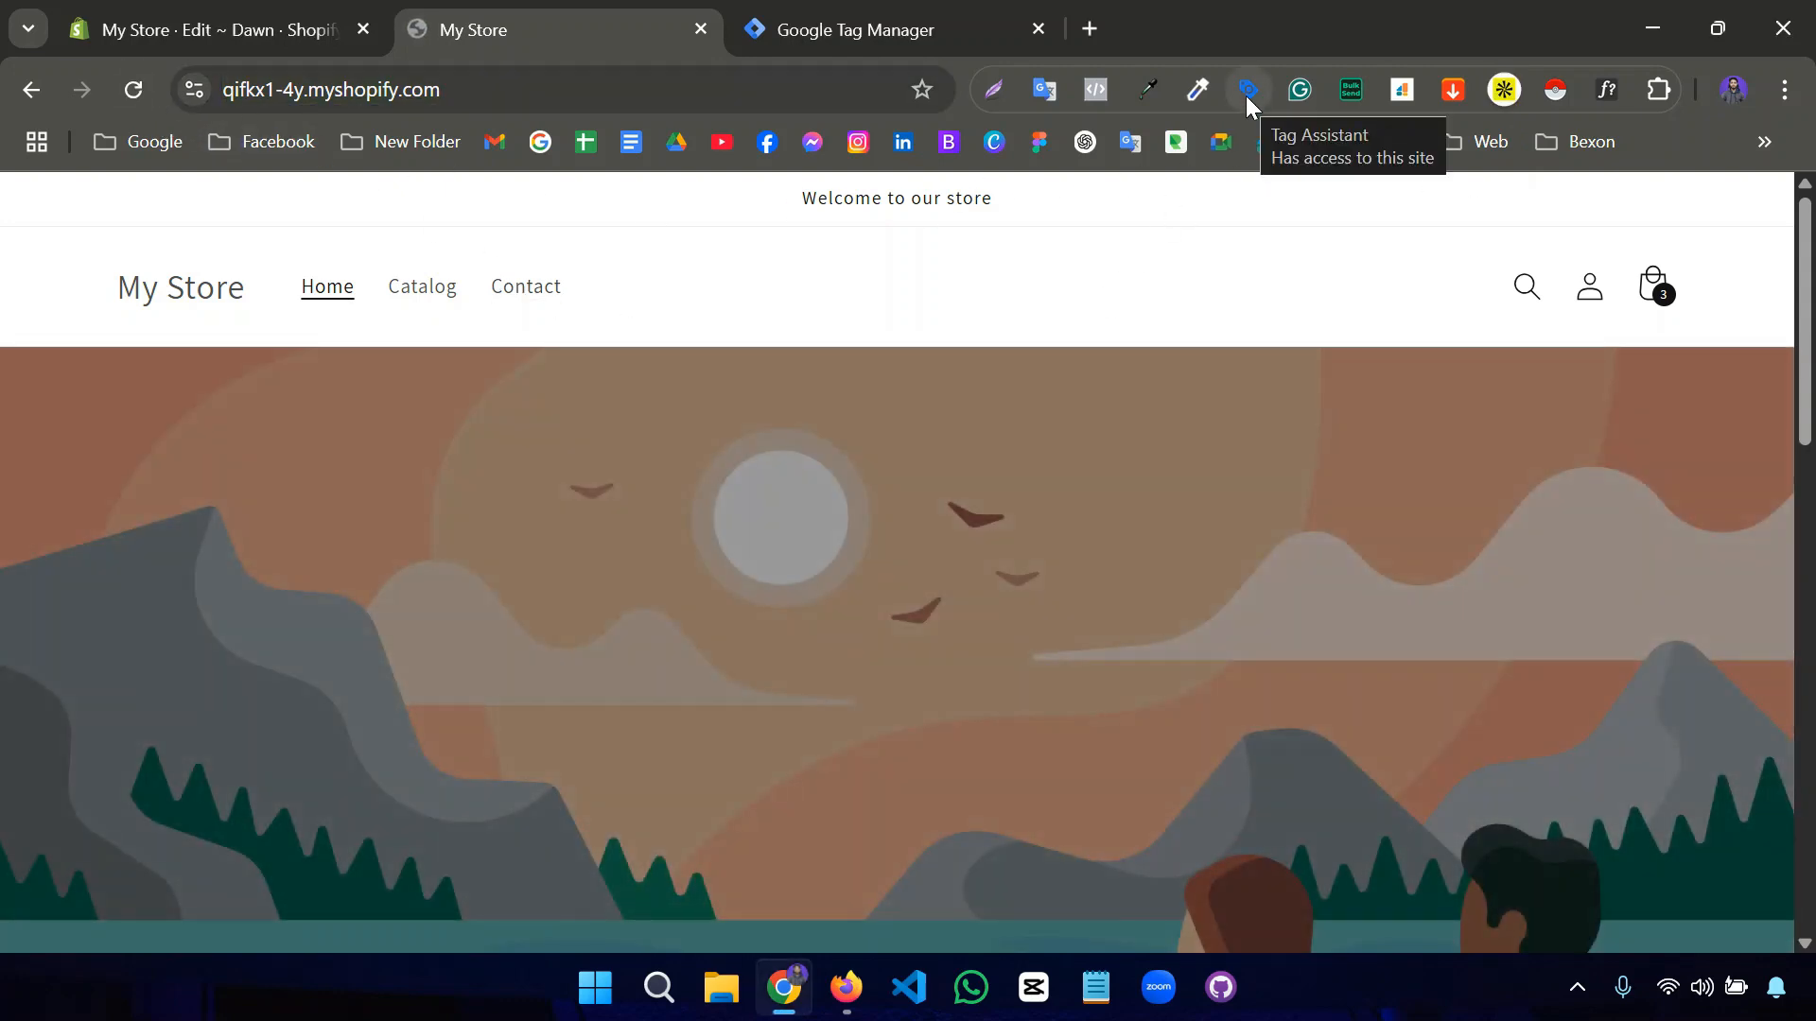
left_click(1658, 90)
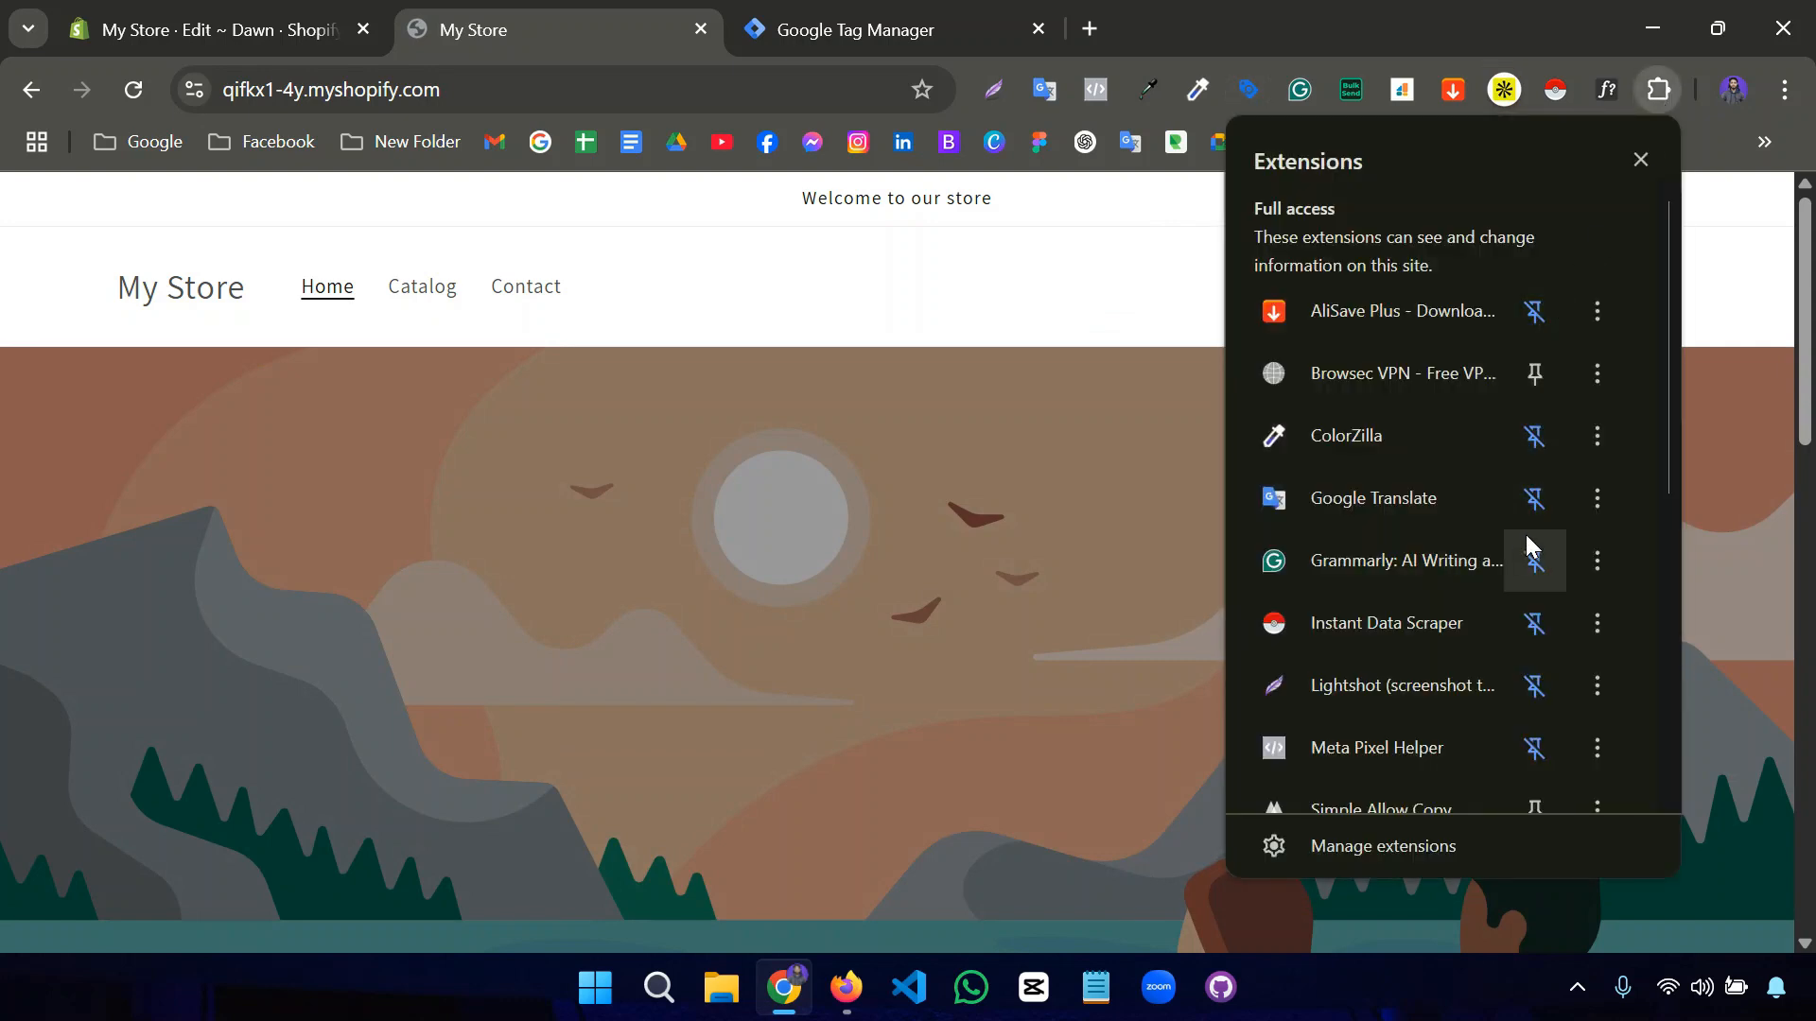
scroll(1518, 567, "down", 3)
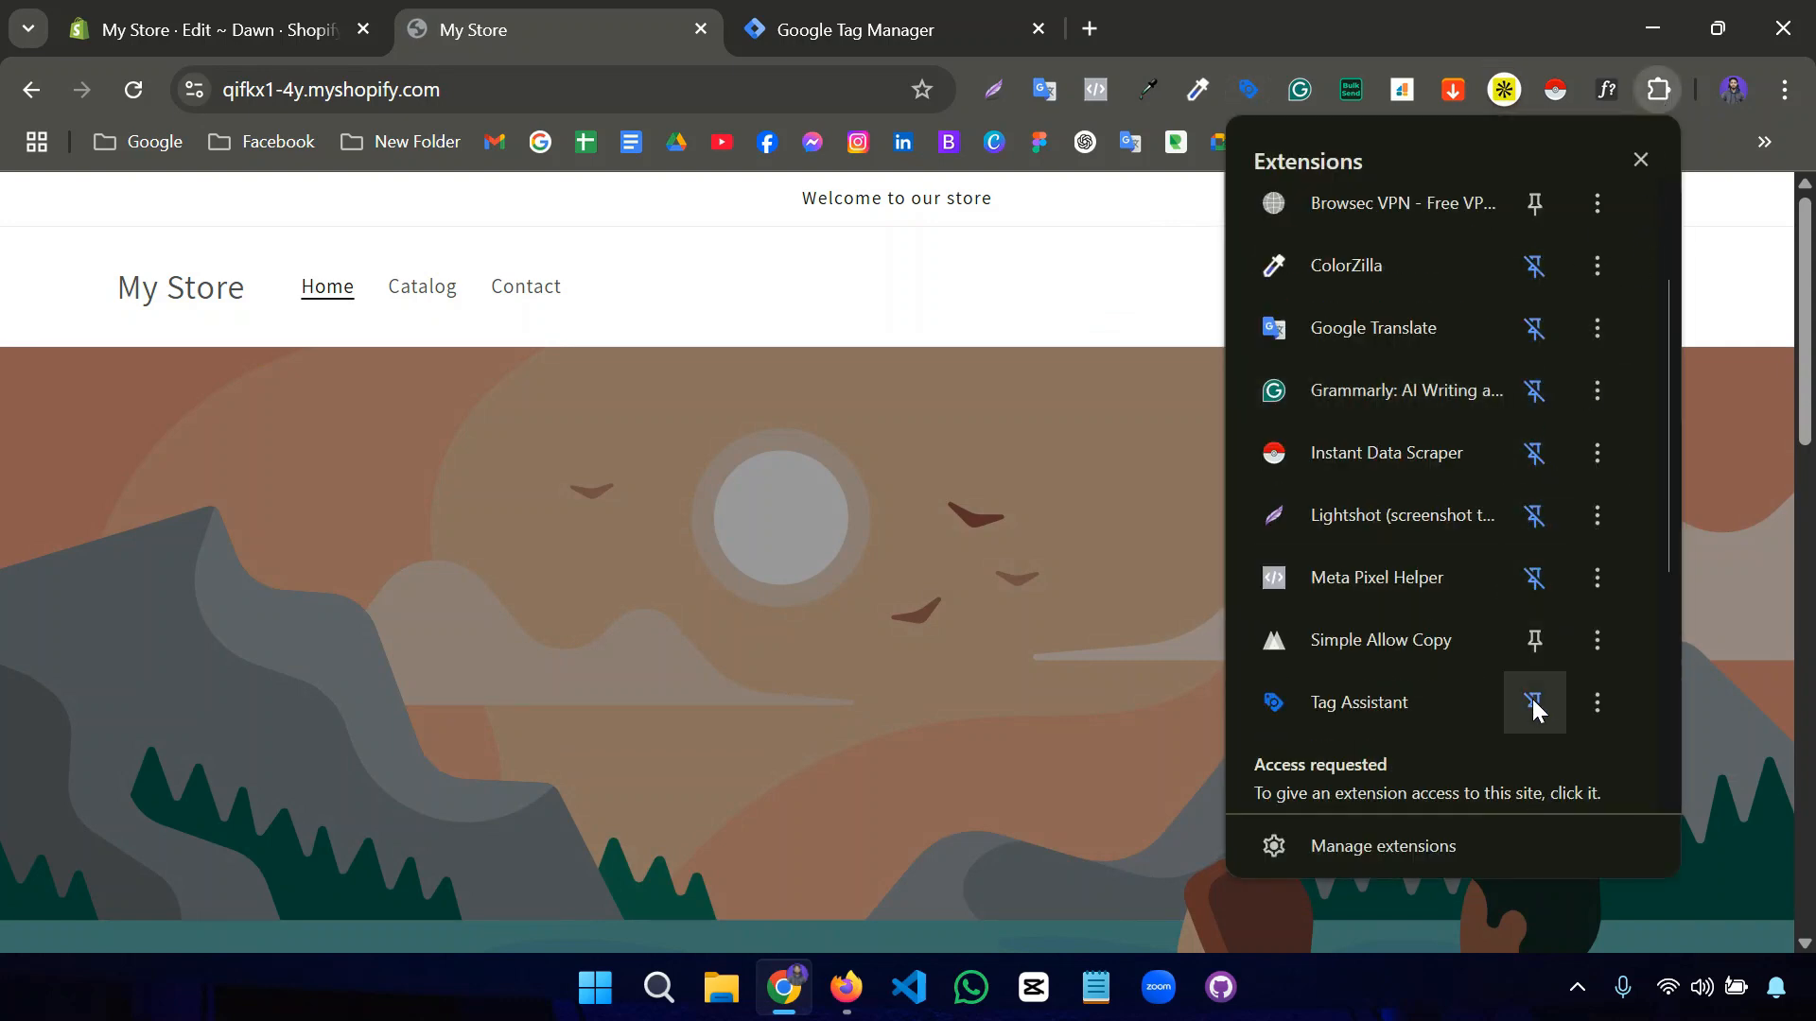
left_click(1640, 160)
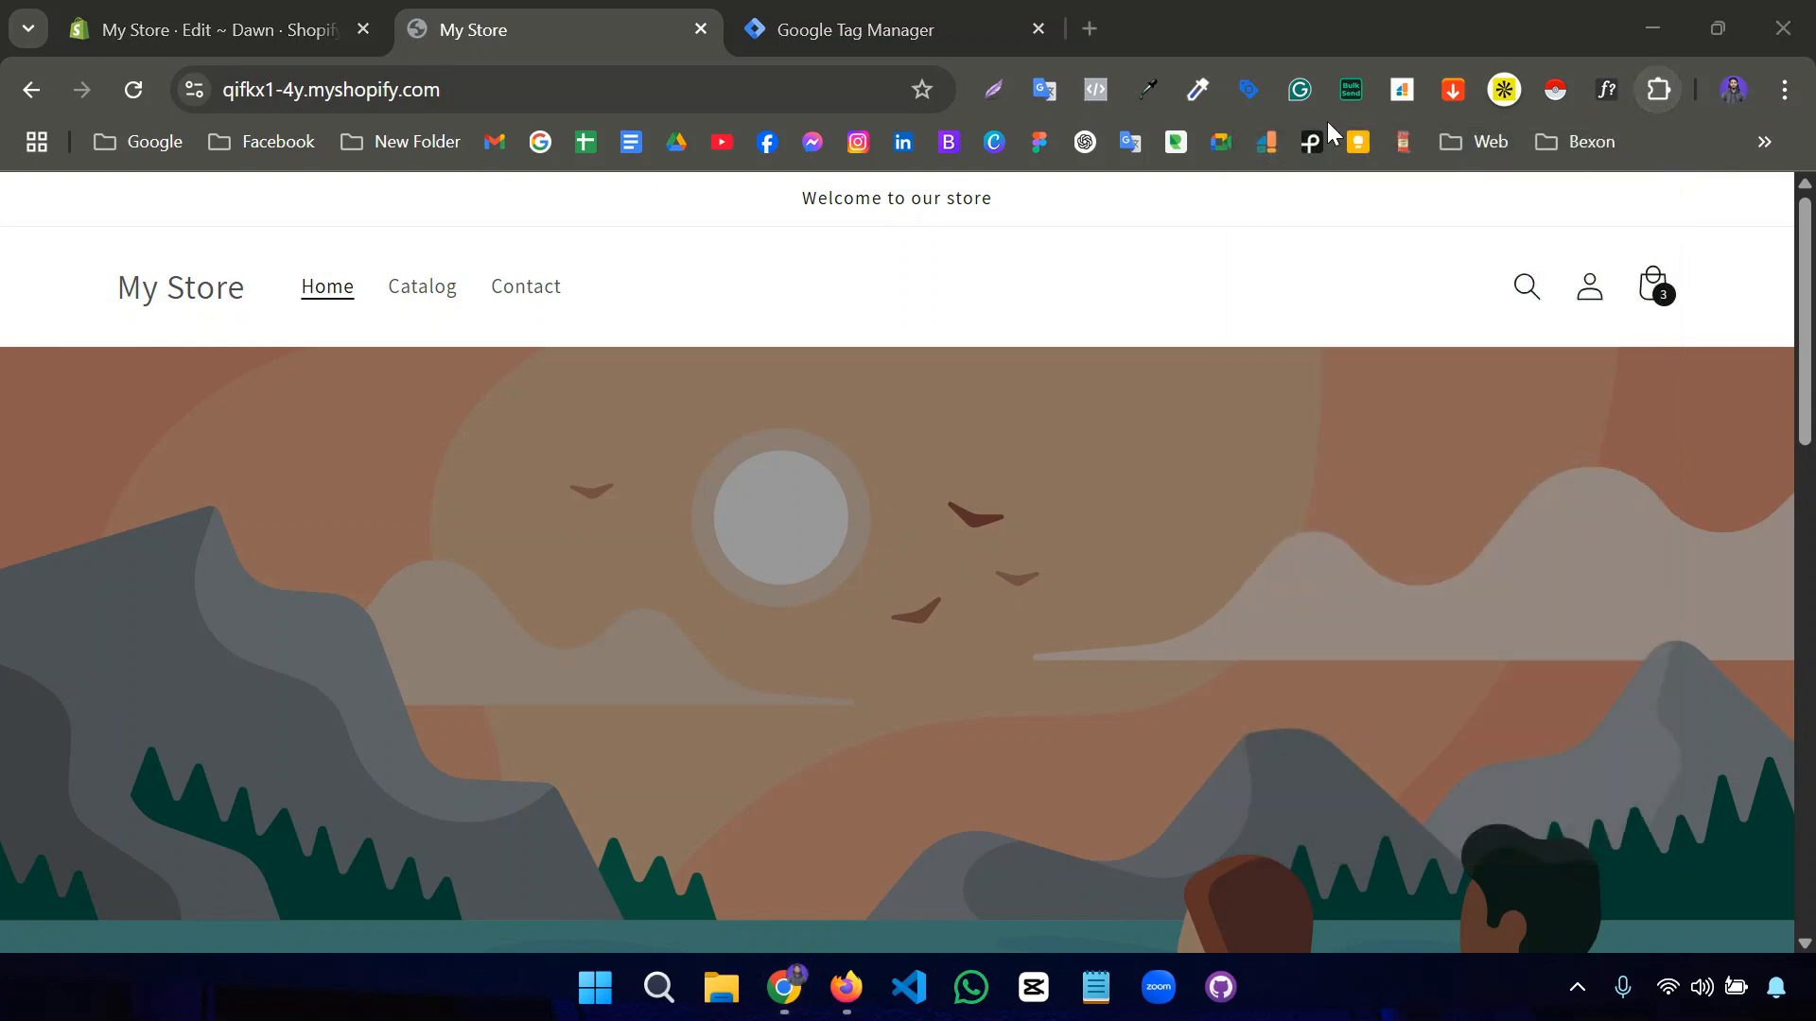
- Open Tag Assistant on the My Store storefront and compare its found Google tag with the container ID in Tag Manager
left_click(1239, 91)
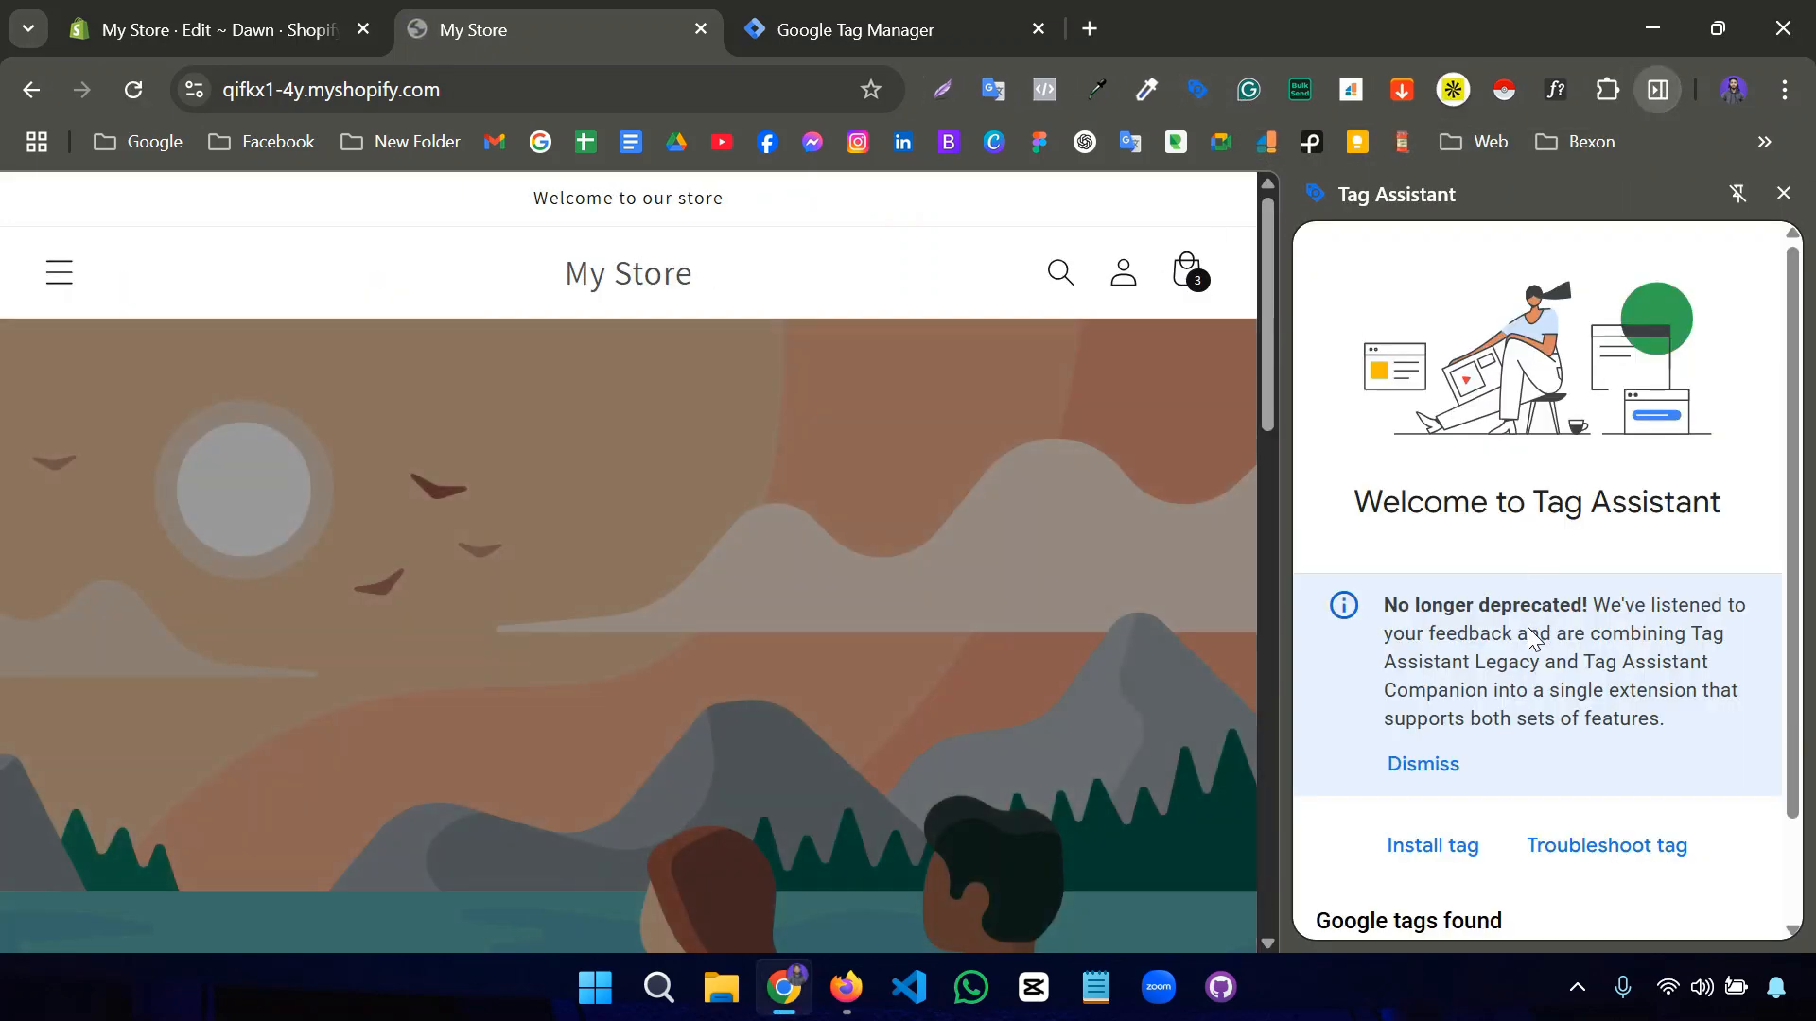
scroll(1531, 634, "down", 2)
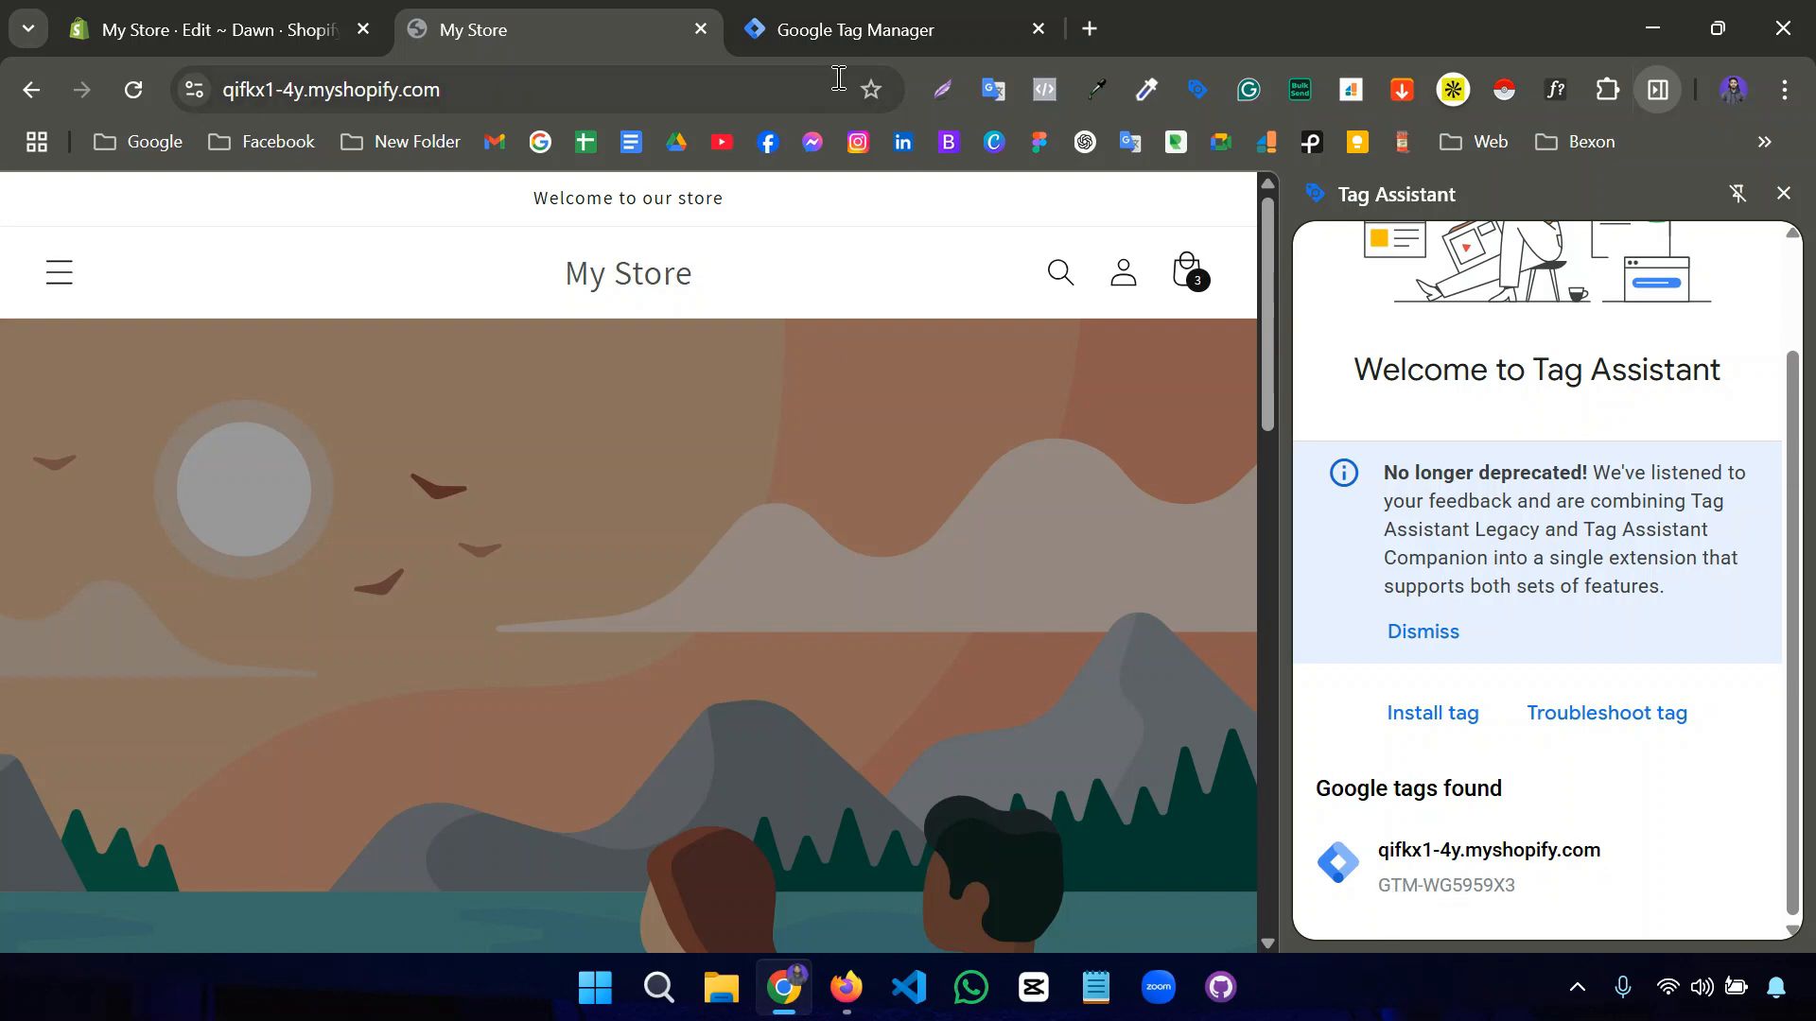
left_click(860, 26)
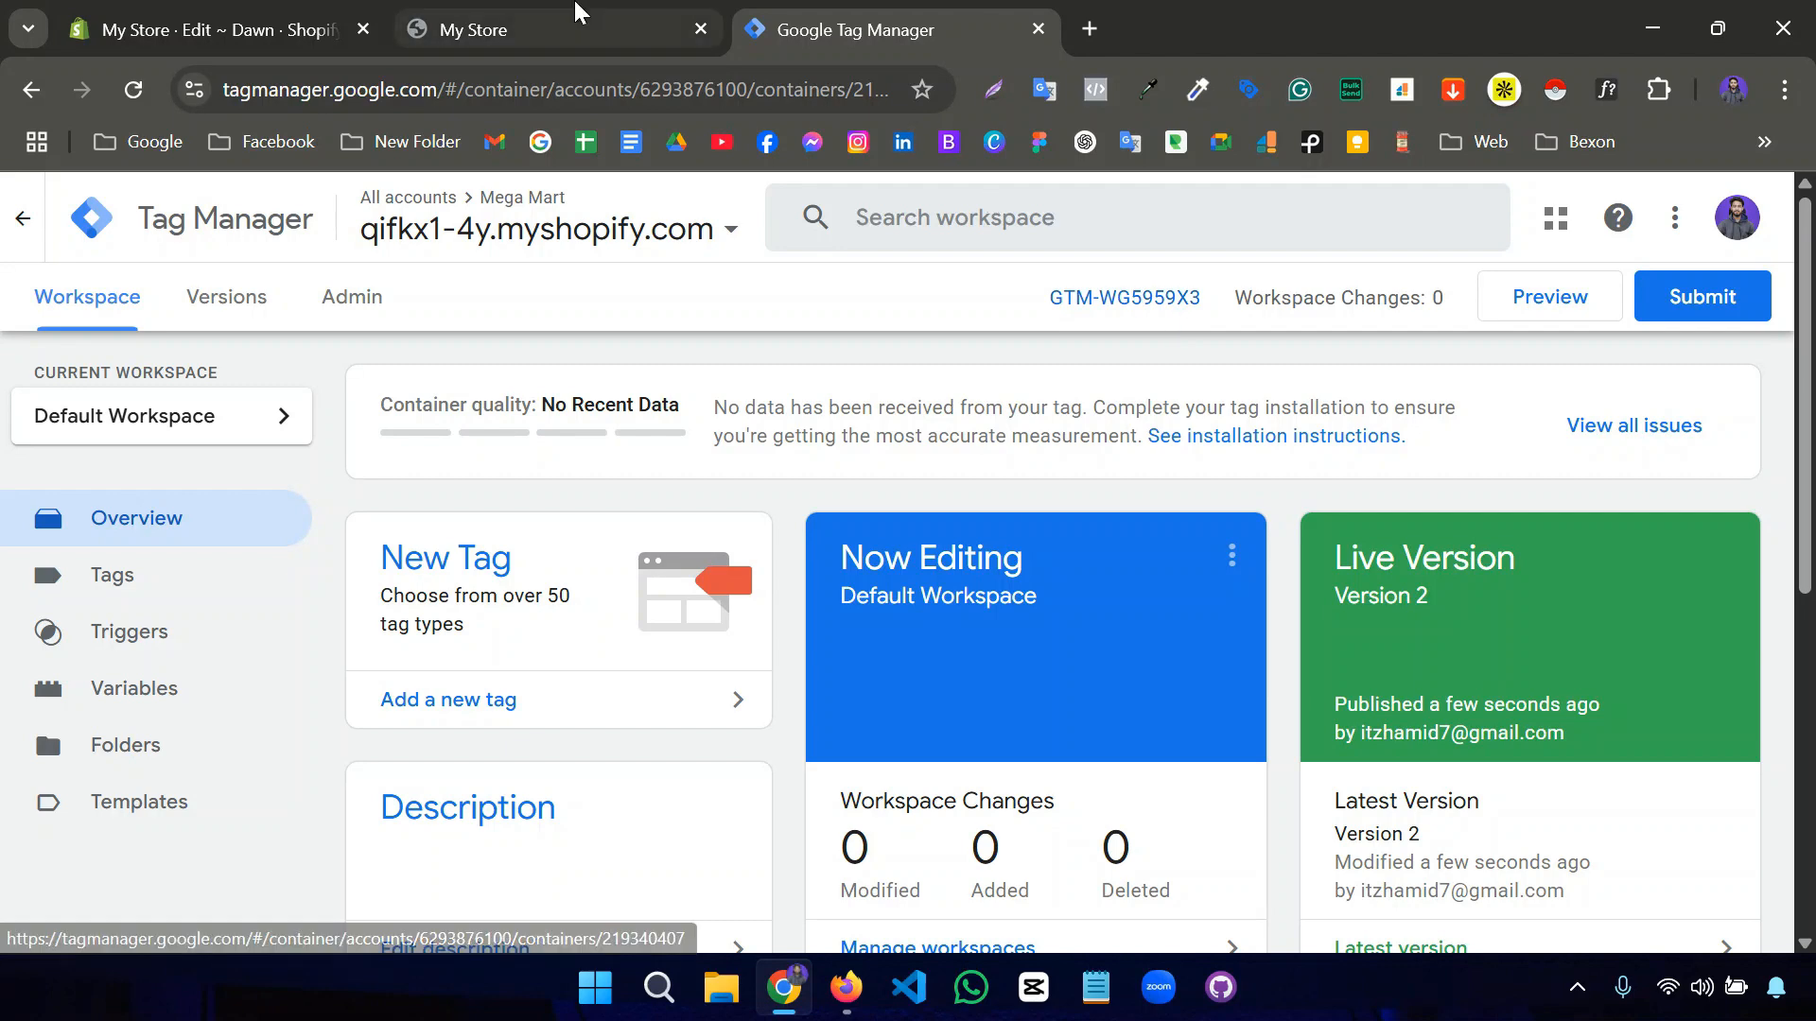
left_click(511, 29)
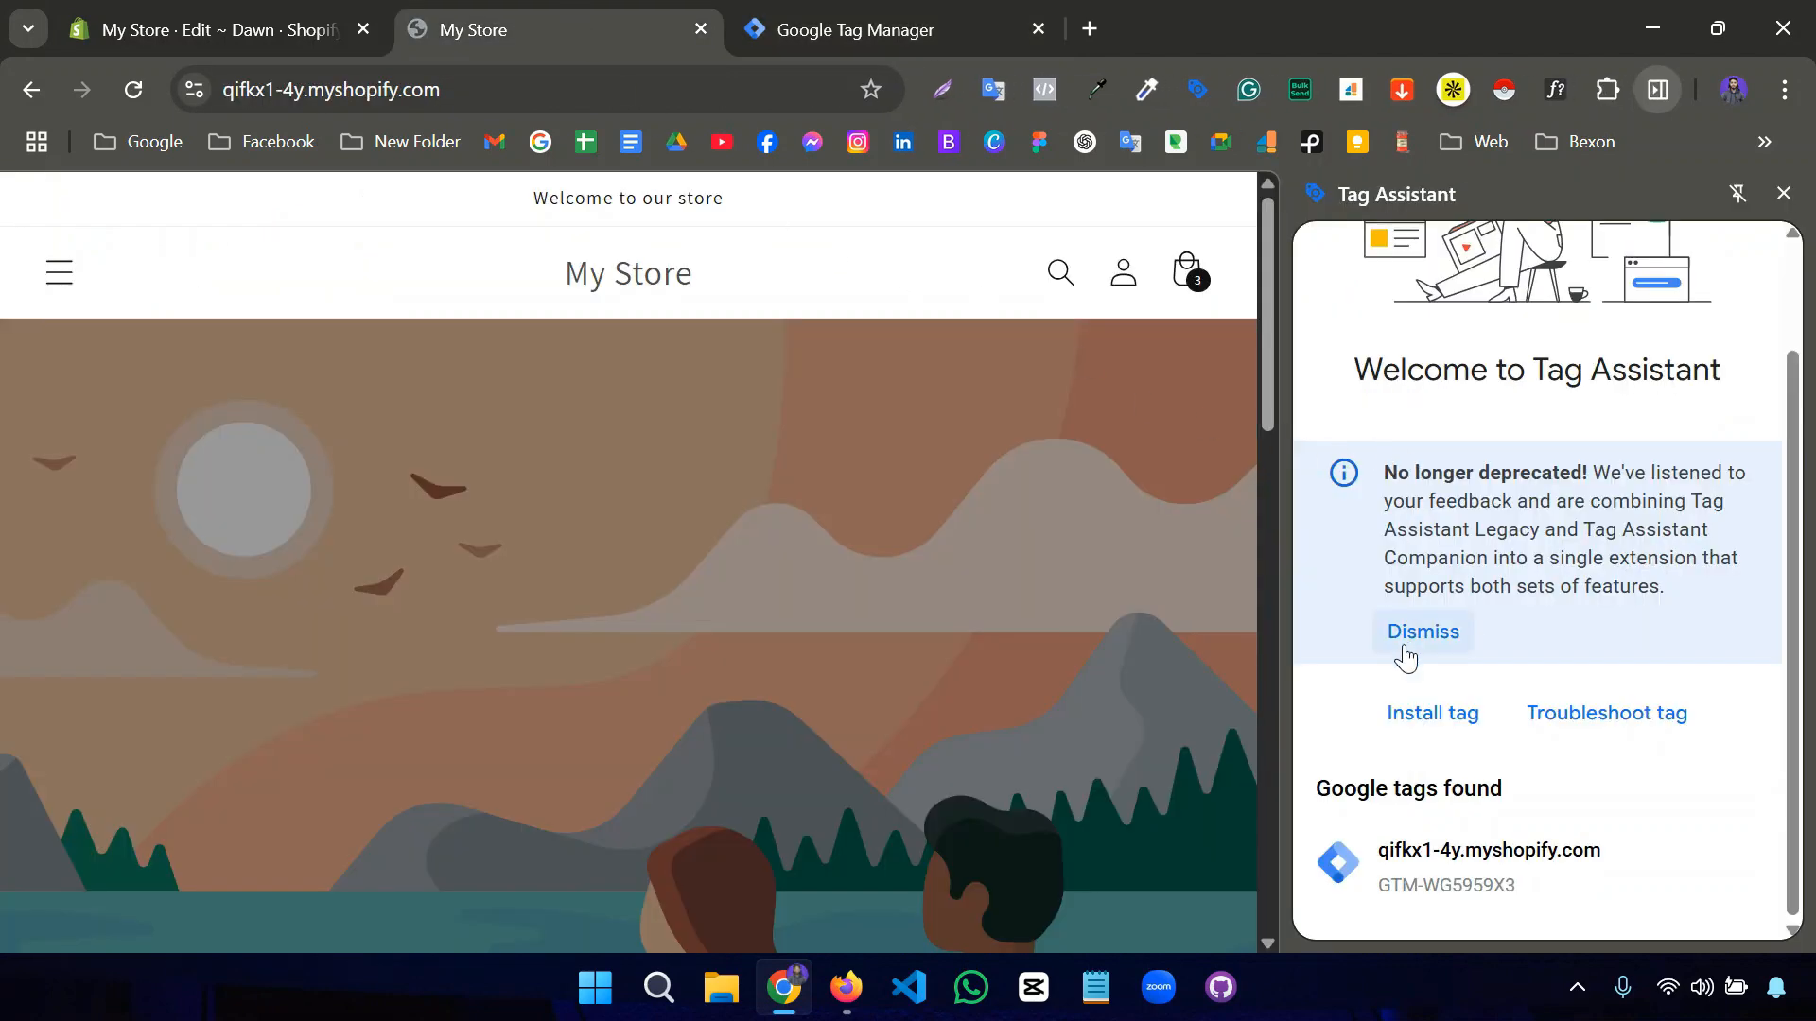
scroll(1397, 662, "up", 2)
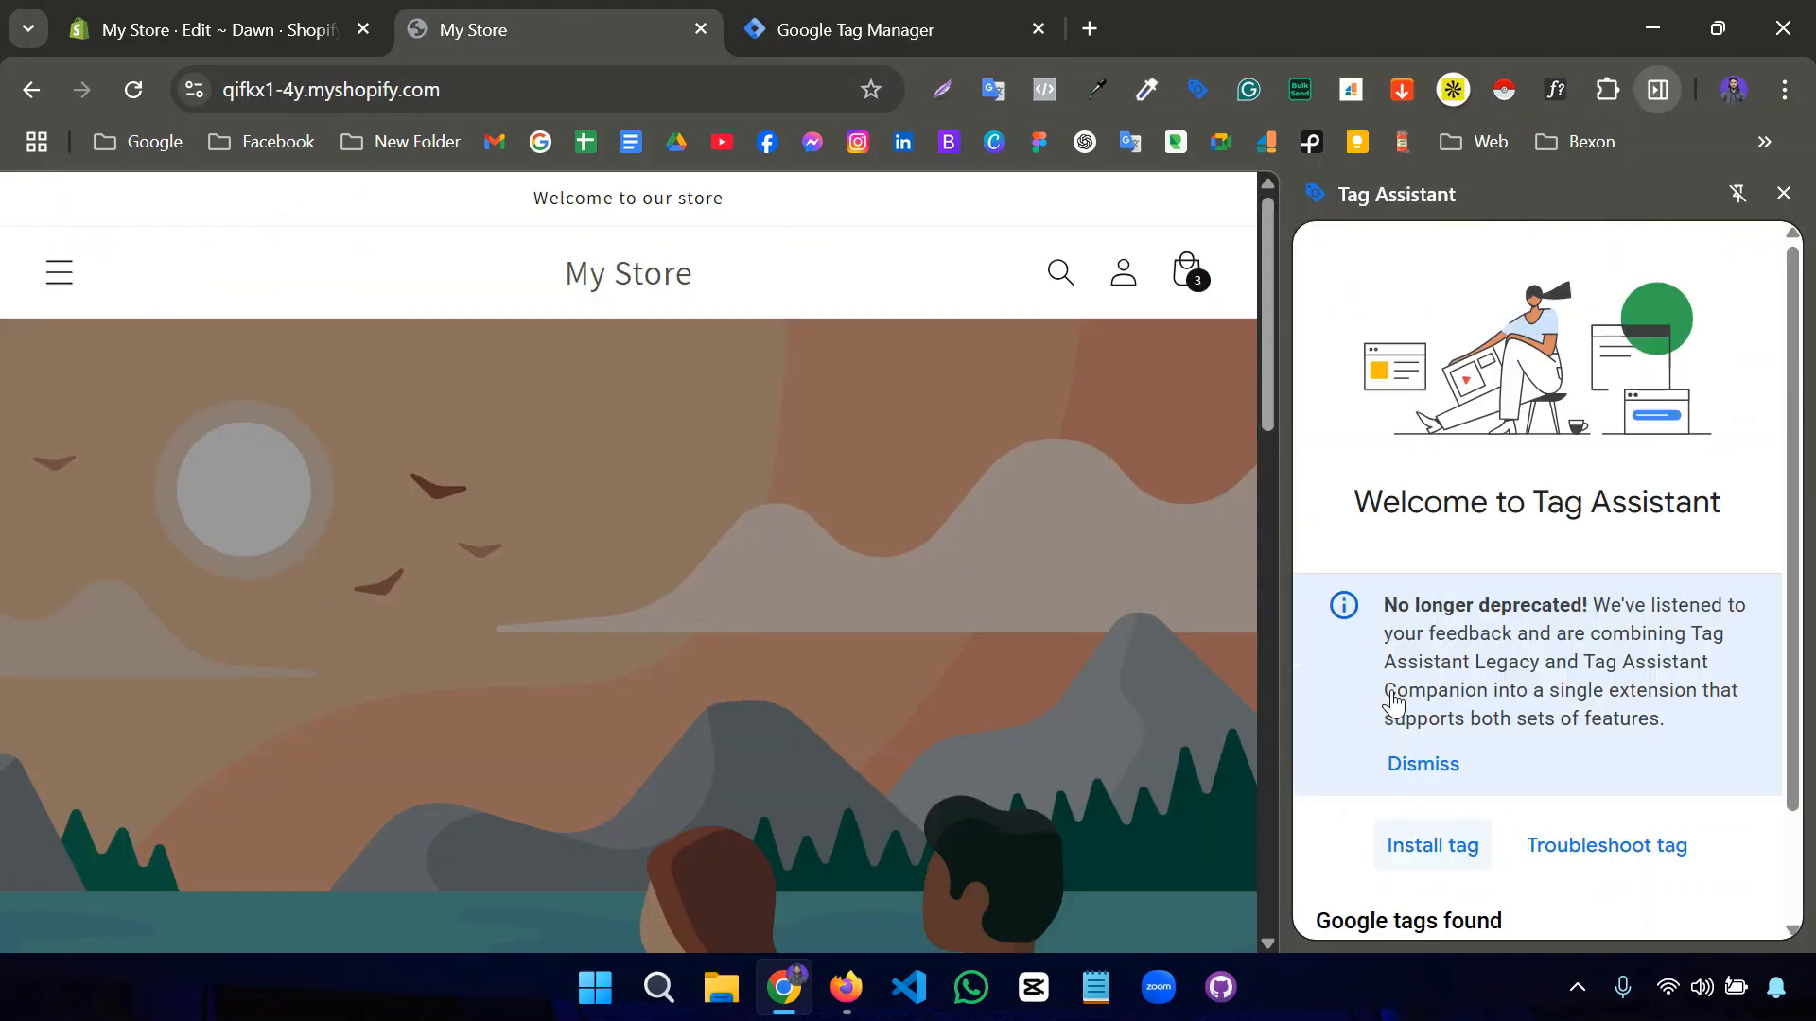
- In Tag Manager, view the container's Versions page and examine the account and container options on the Admin page
left_click(839, 29)
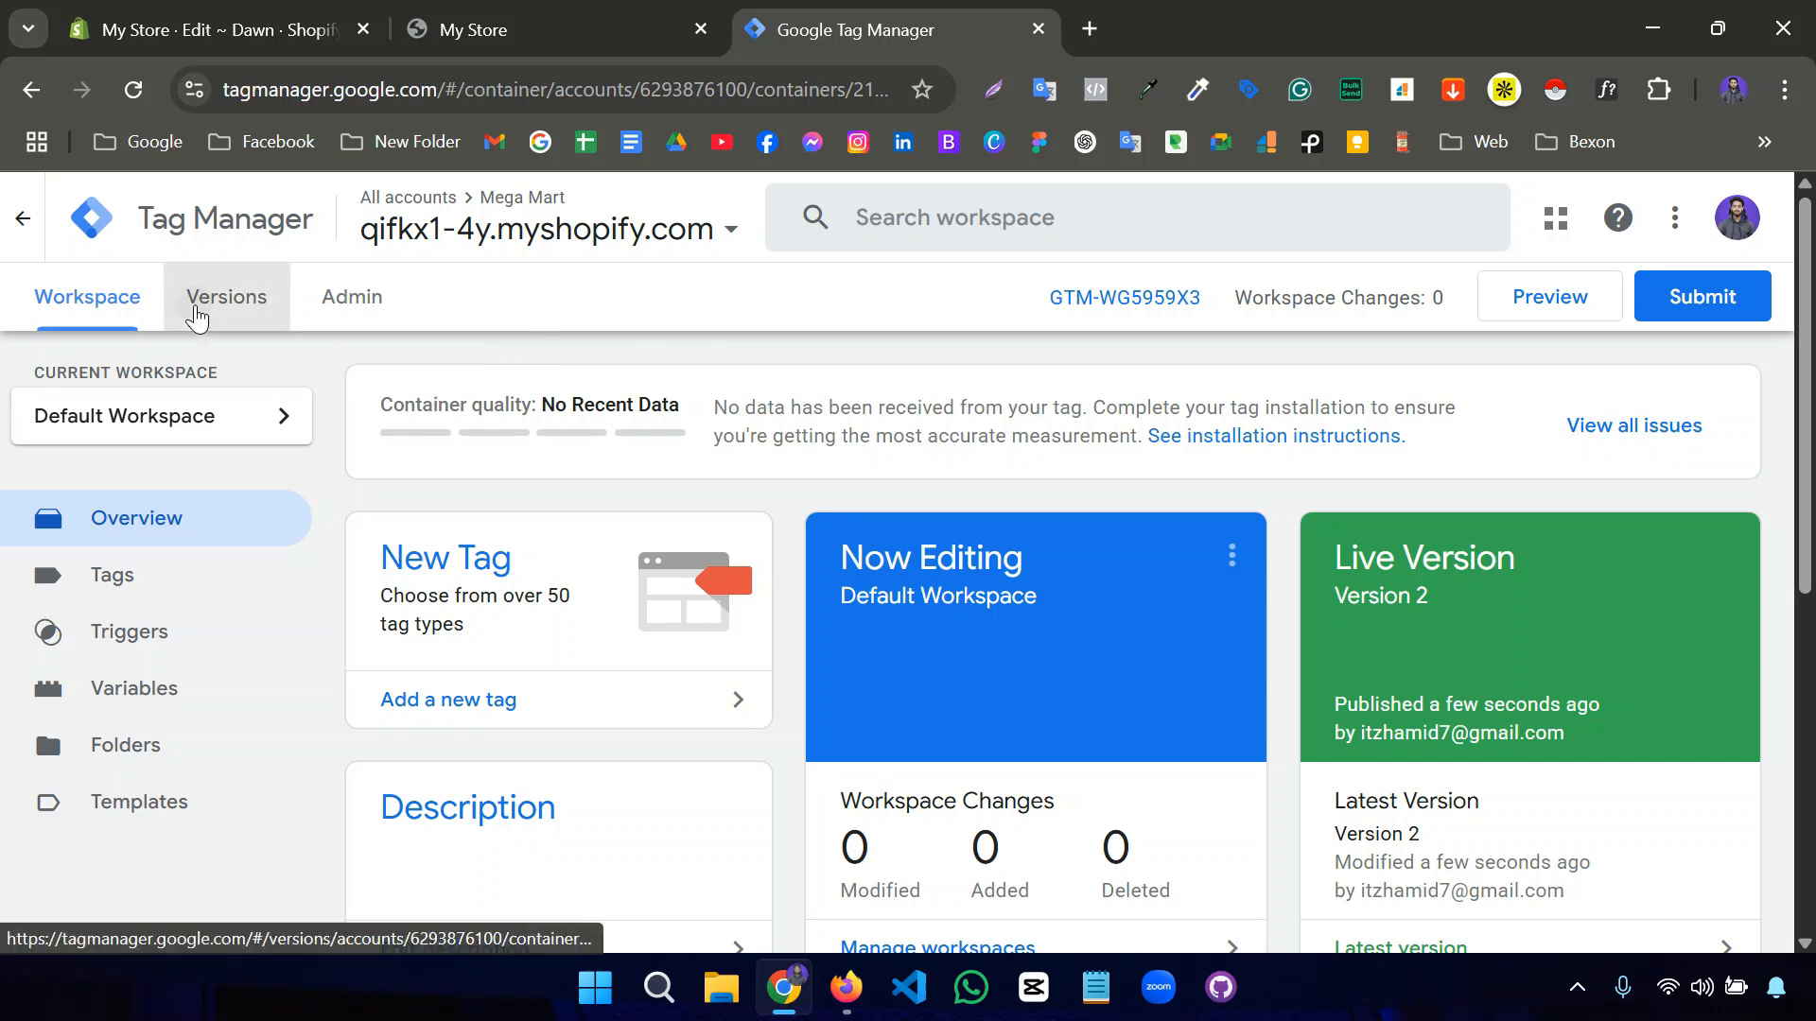
left_click(196, 315)
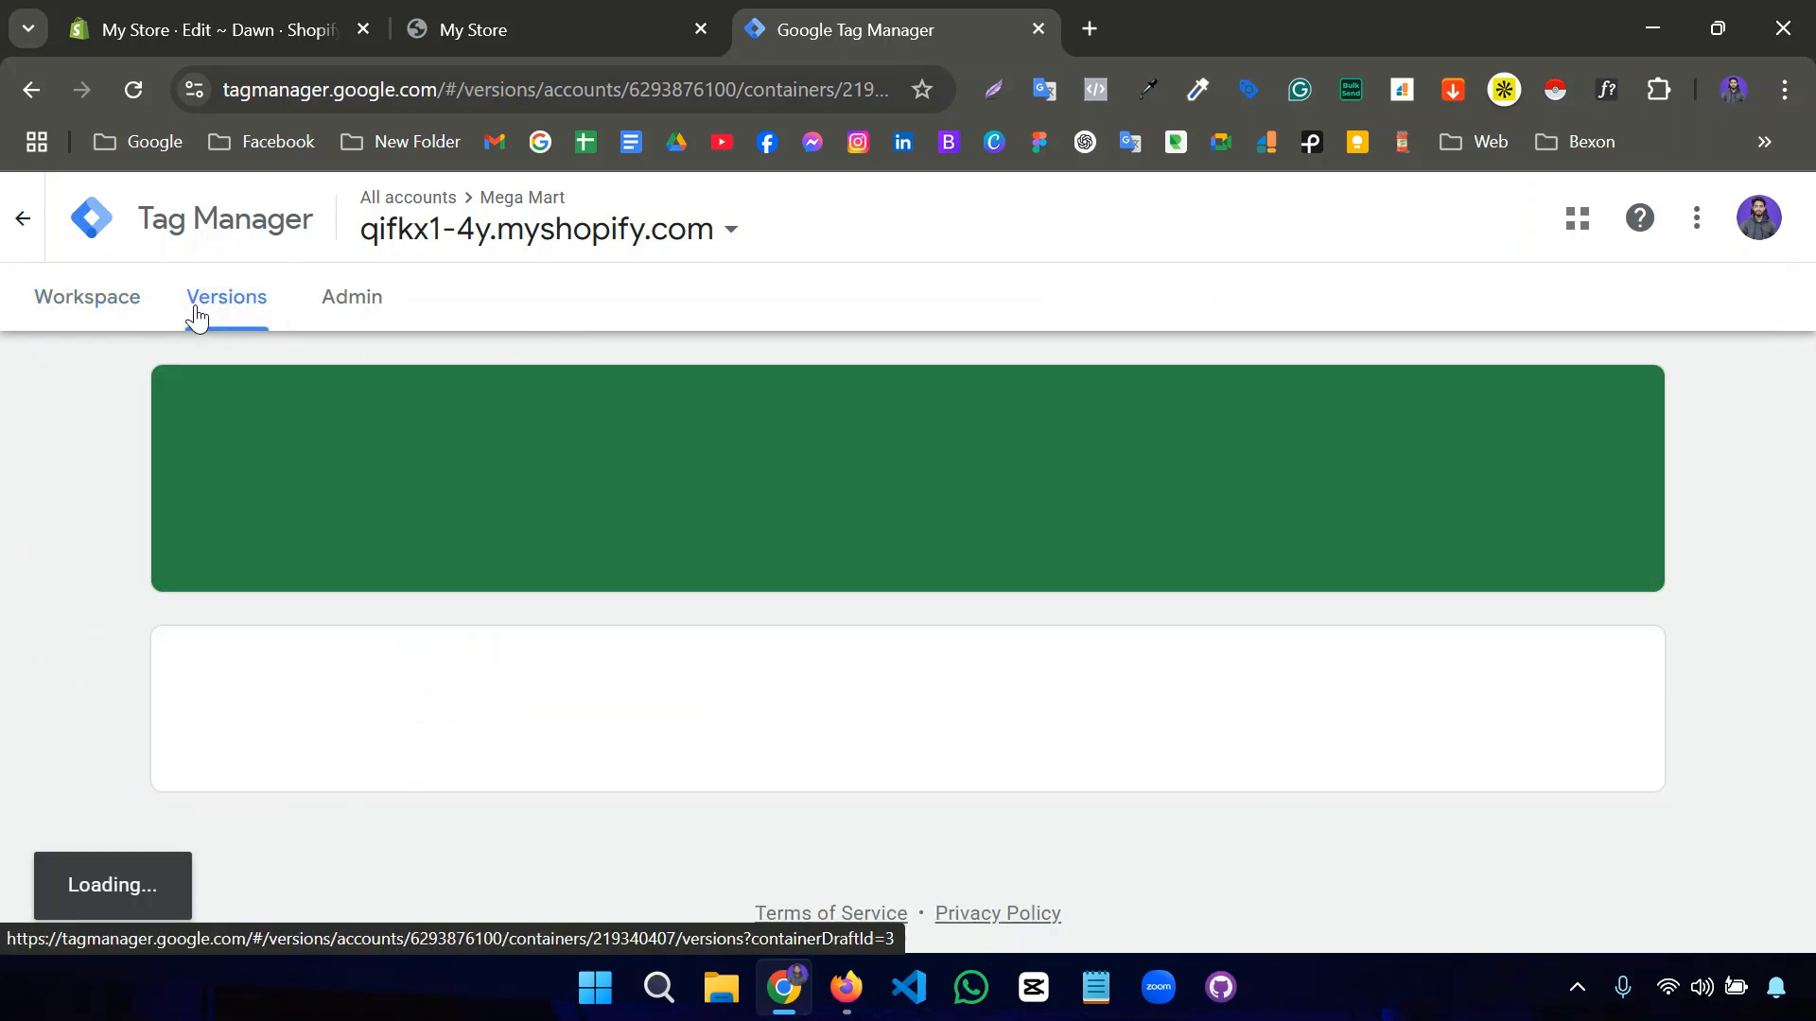
left_click(336, 304)
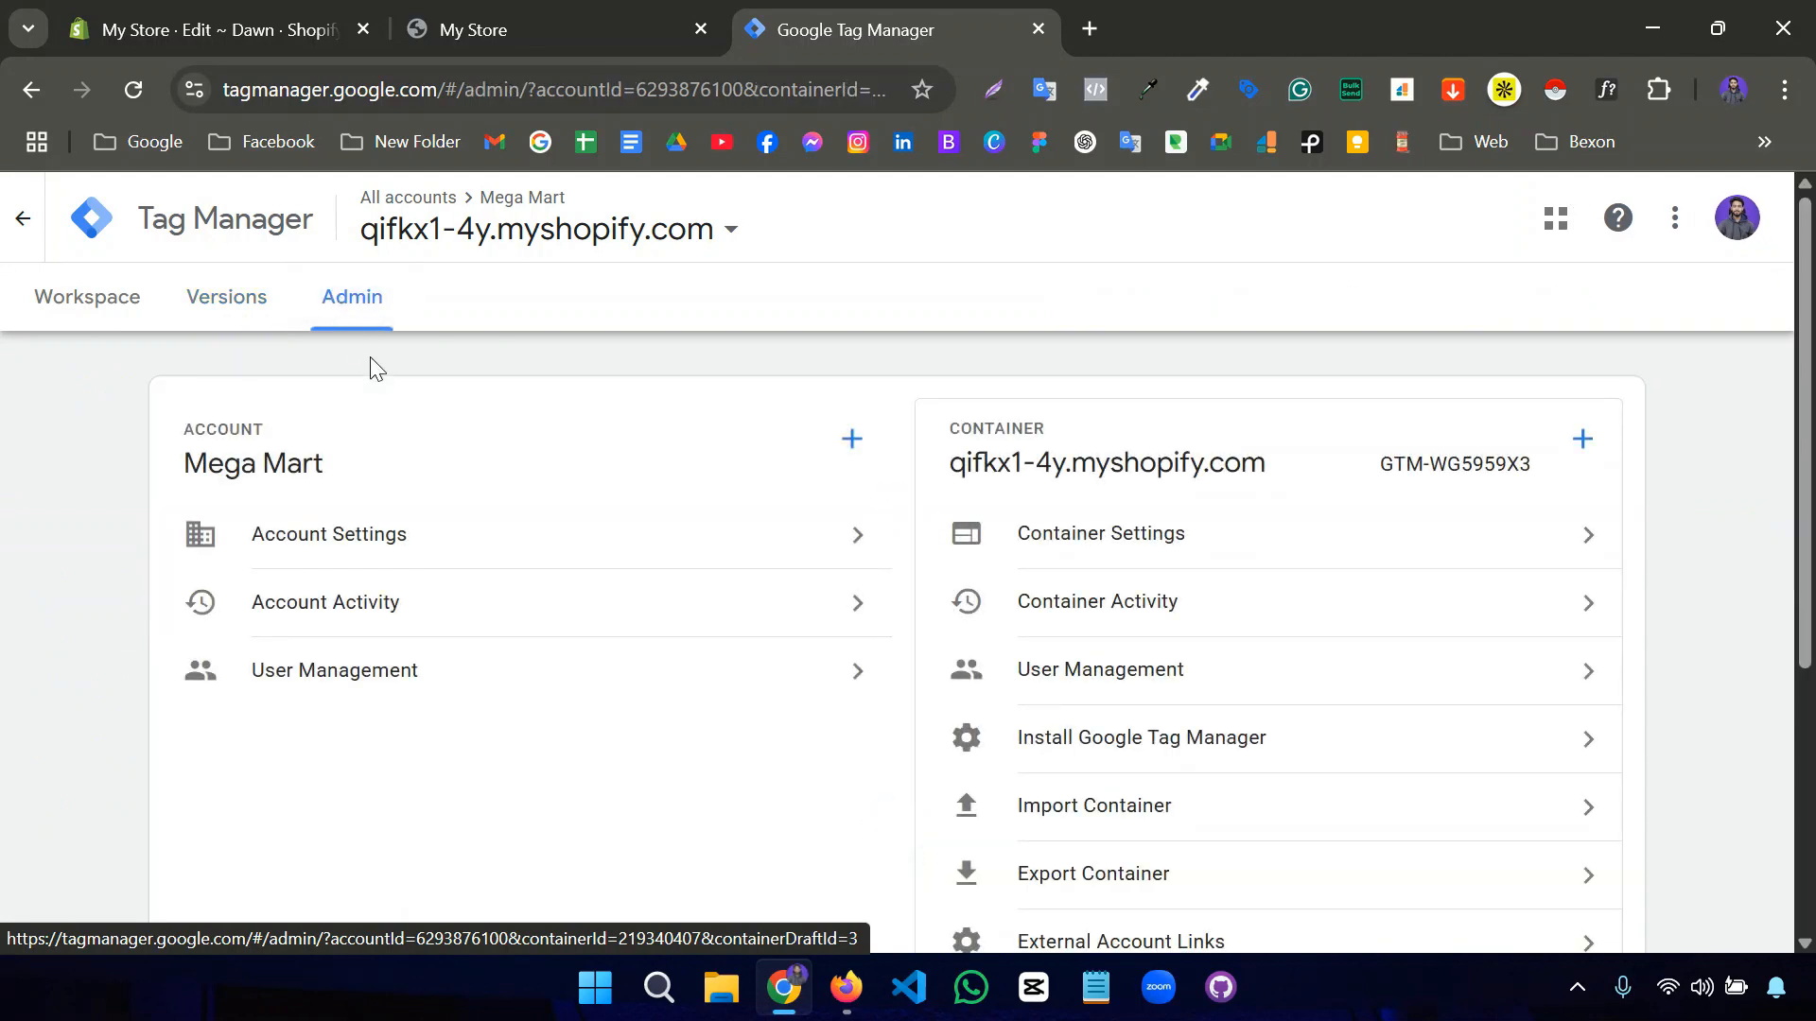
scroll(371, 373, "down", 1)
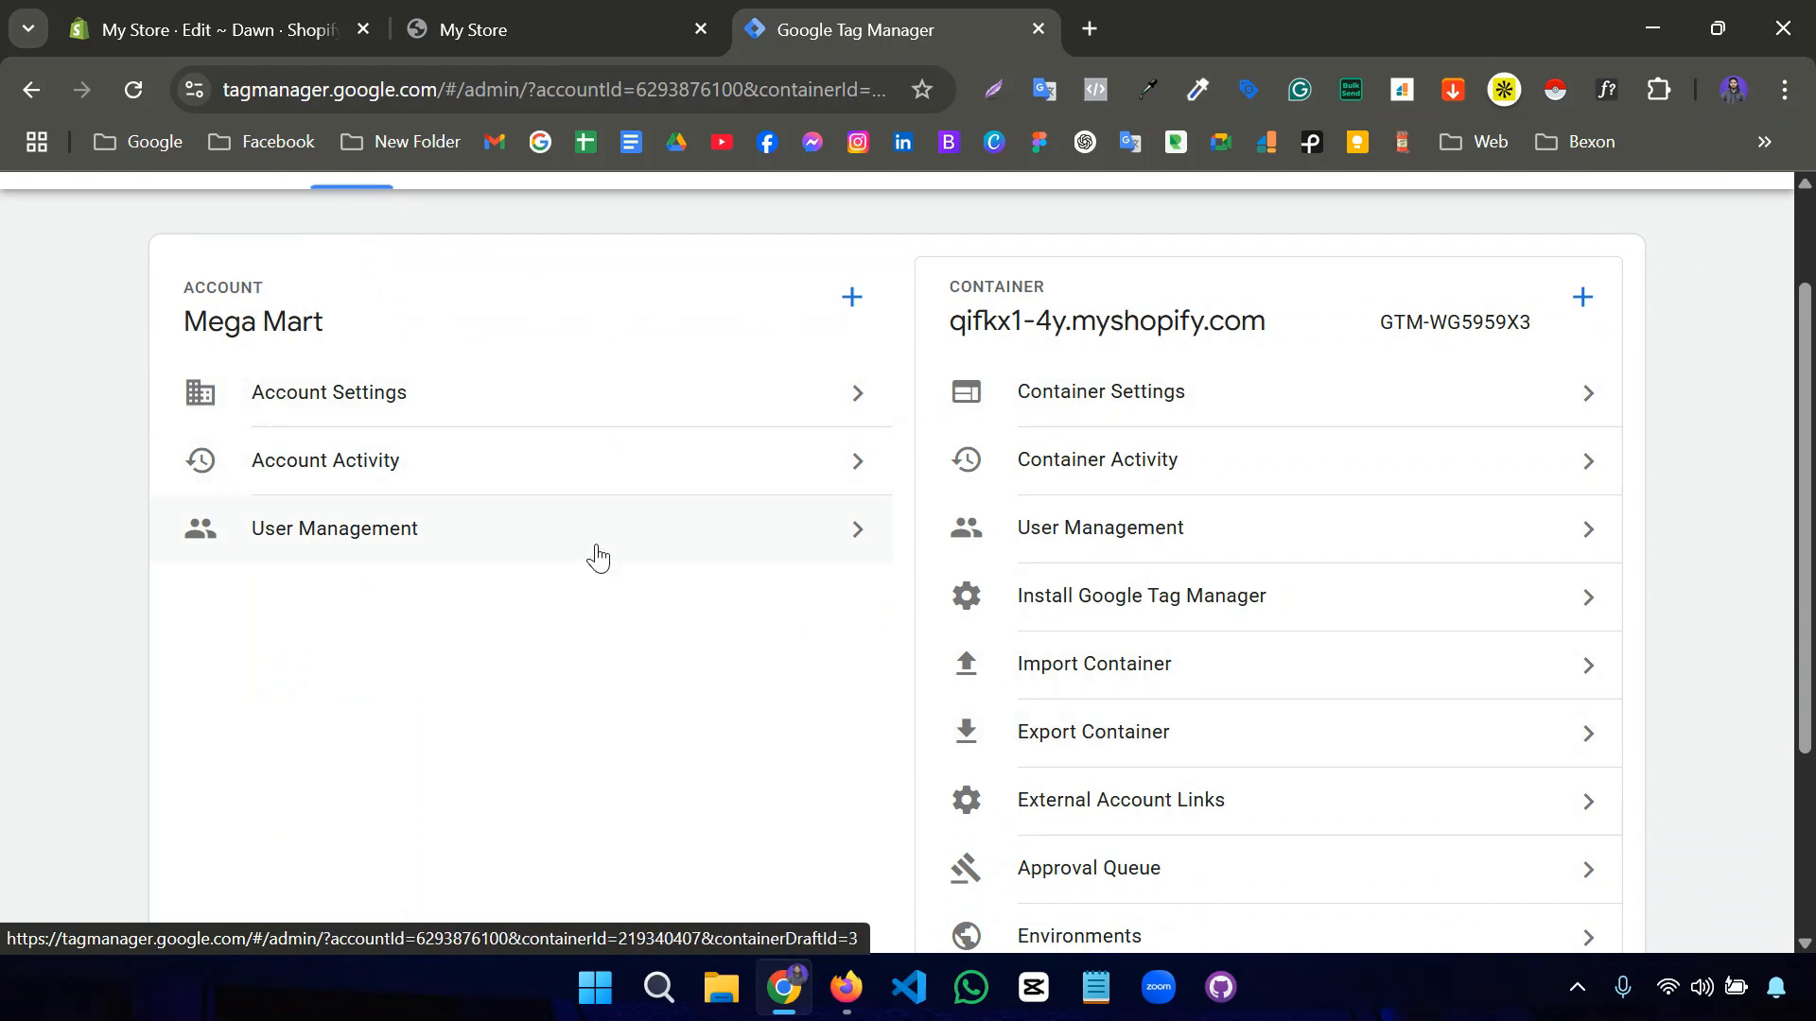
- Examine the account and container setup fields of the new account form and leave it without creating an account
left_click(850, 300)
scroll(573, 488, "down", 4)
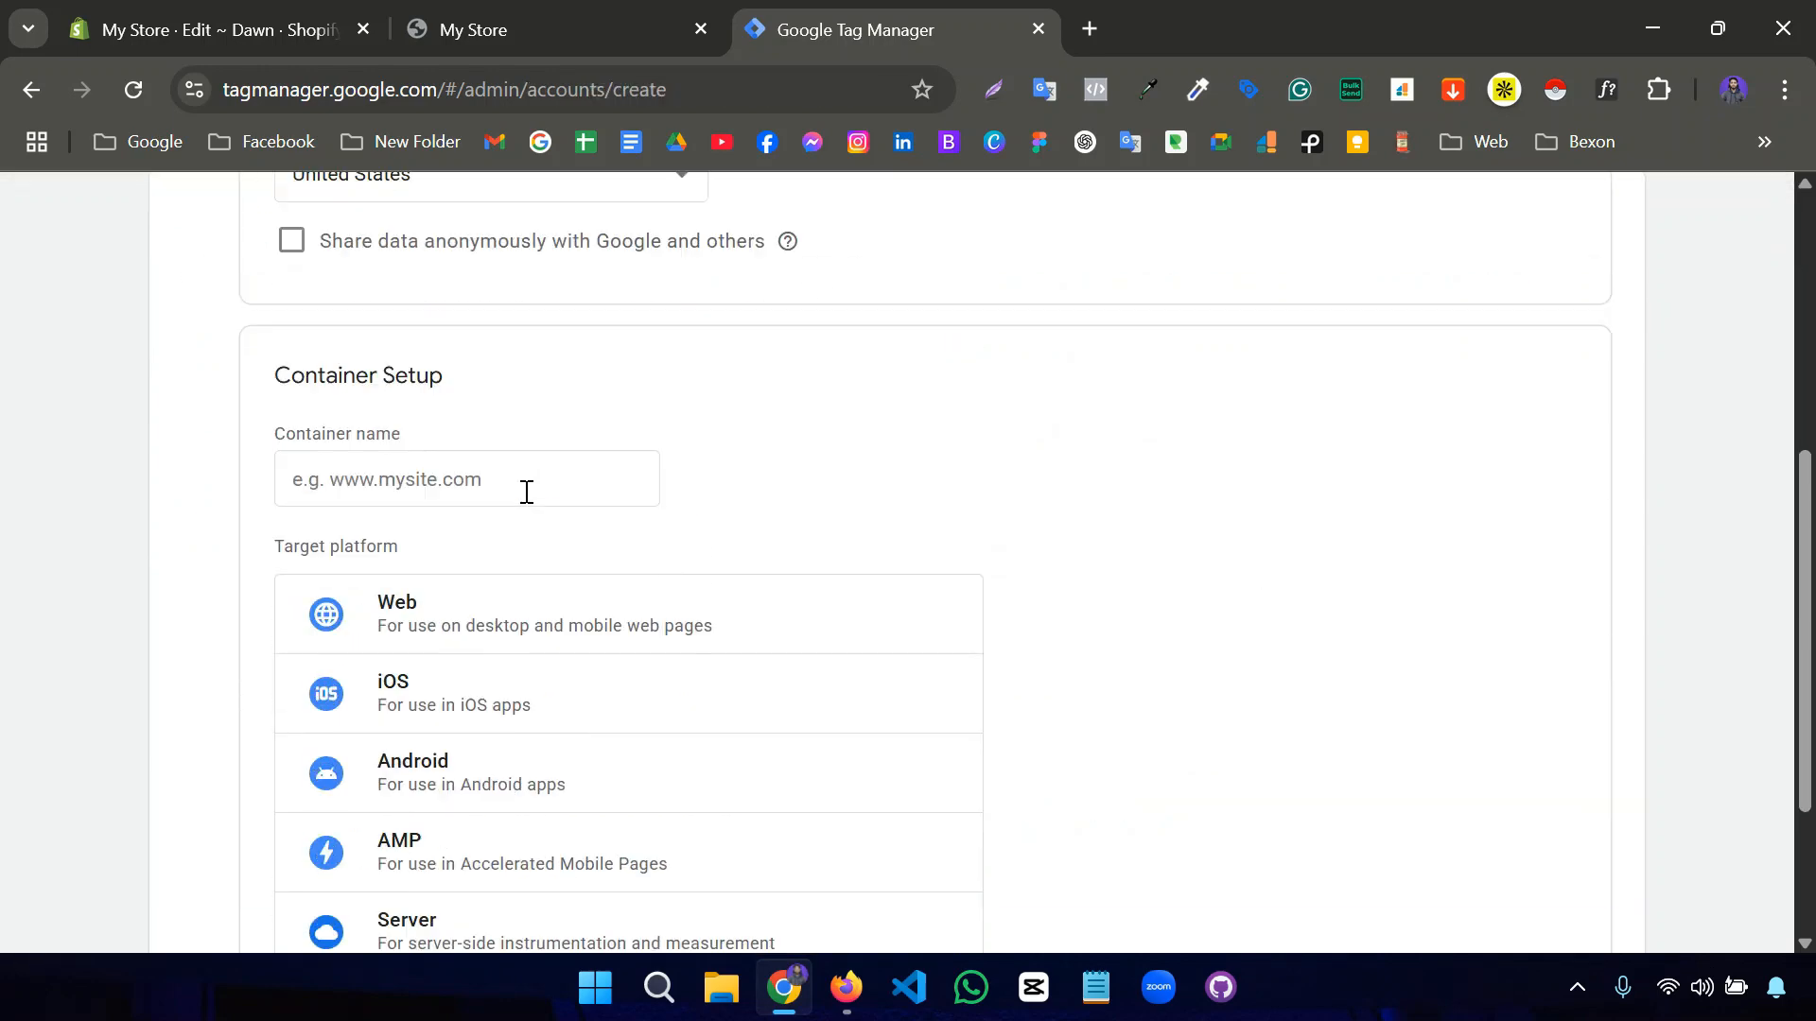
scroll(522, 490, "up", 6)
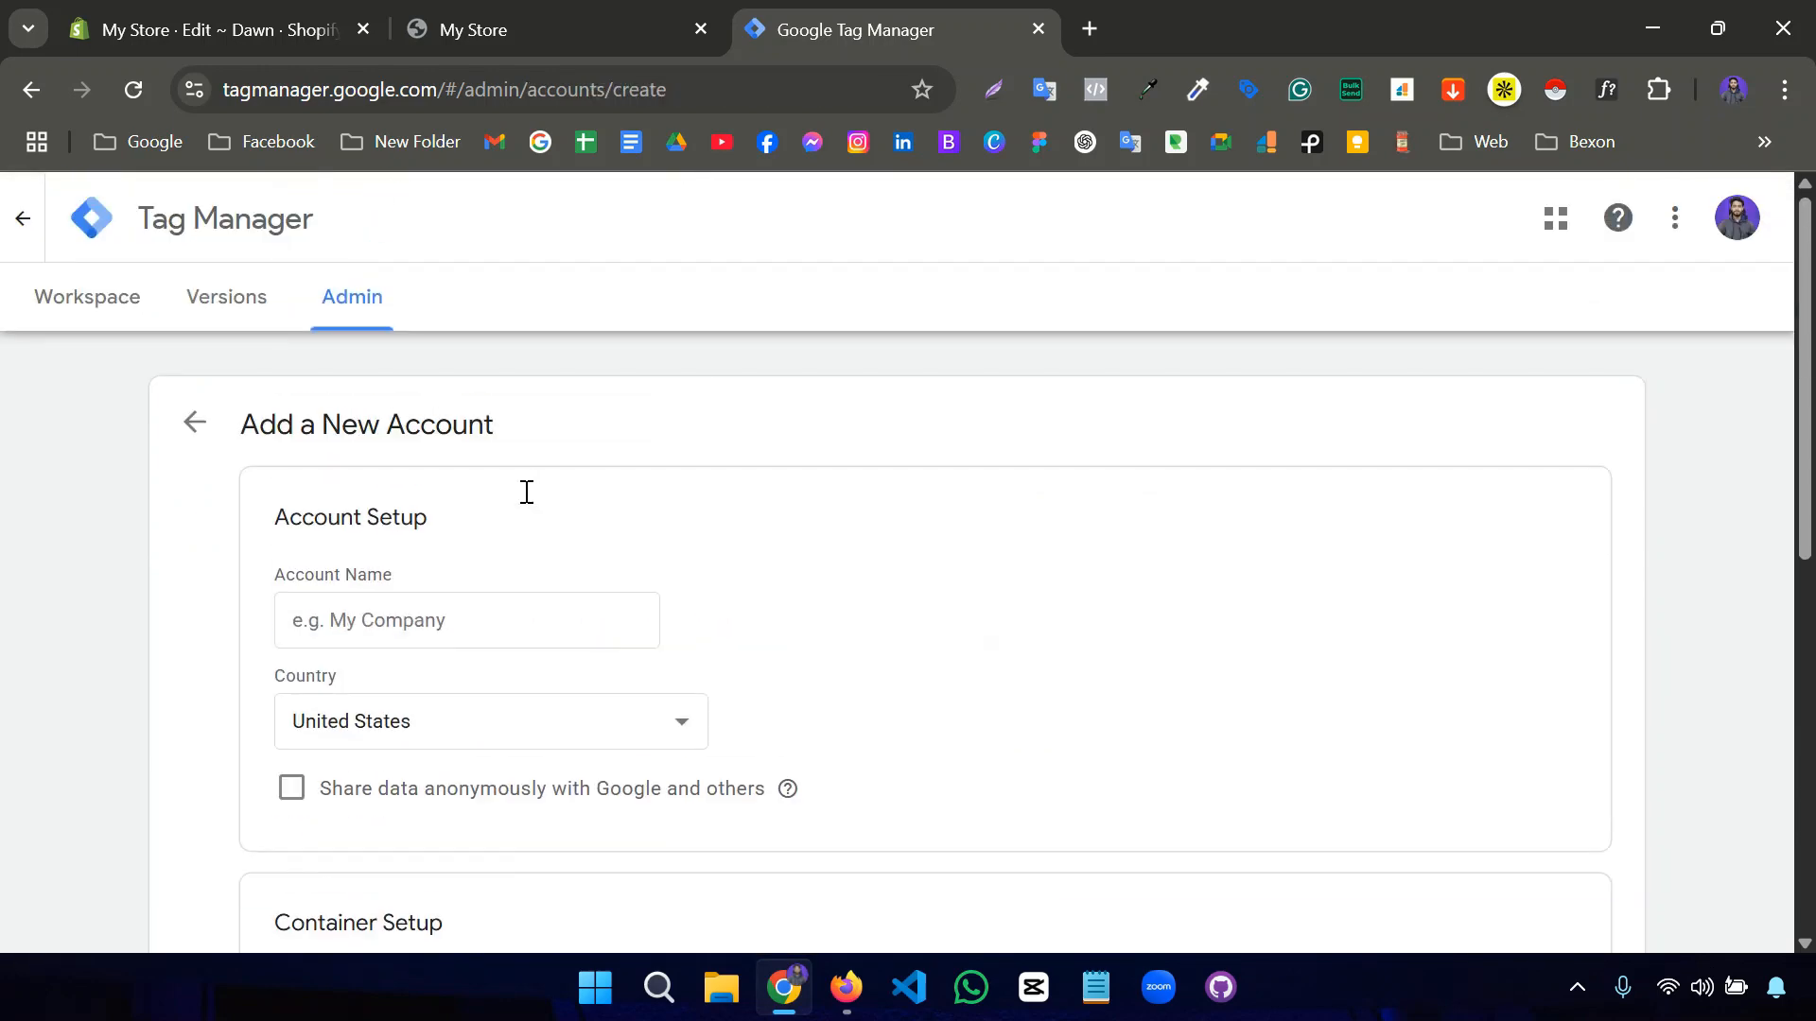
left_click(186, 425)
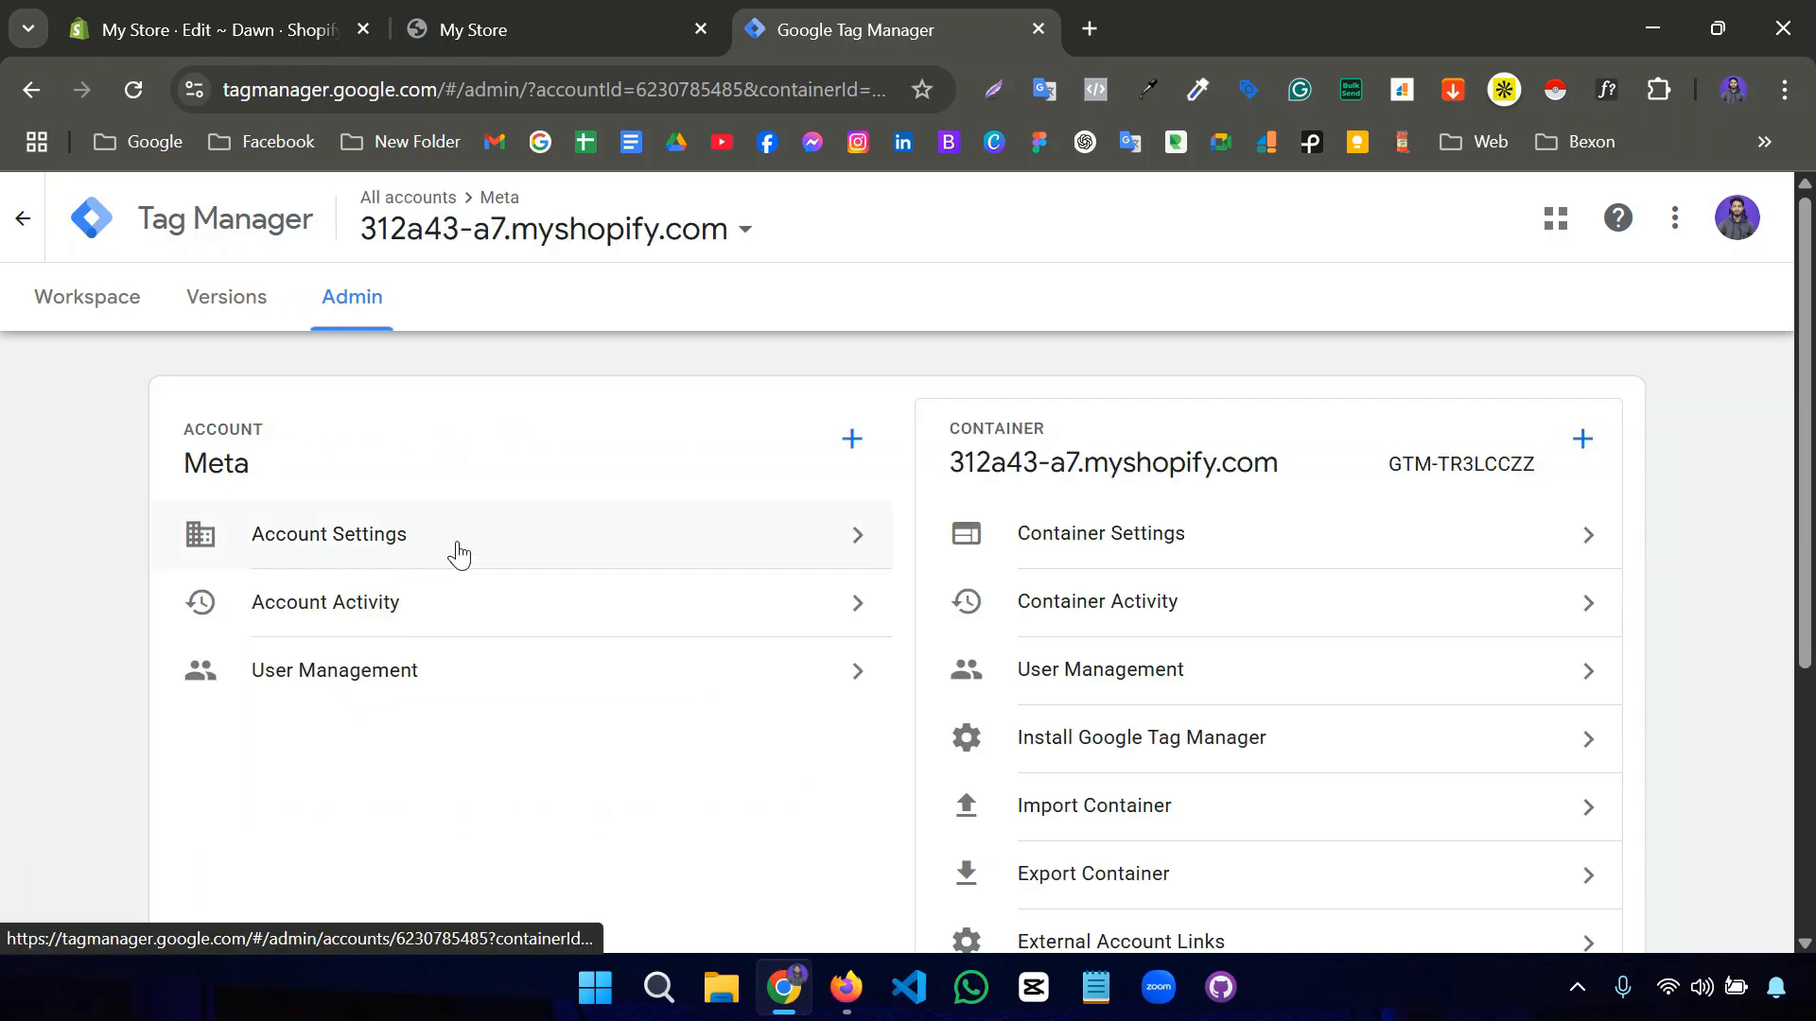
- Review the Meta account's settings, including the delete option, and its activity log, closing each without changes
left_click(464, 551)
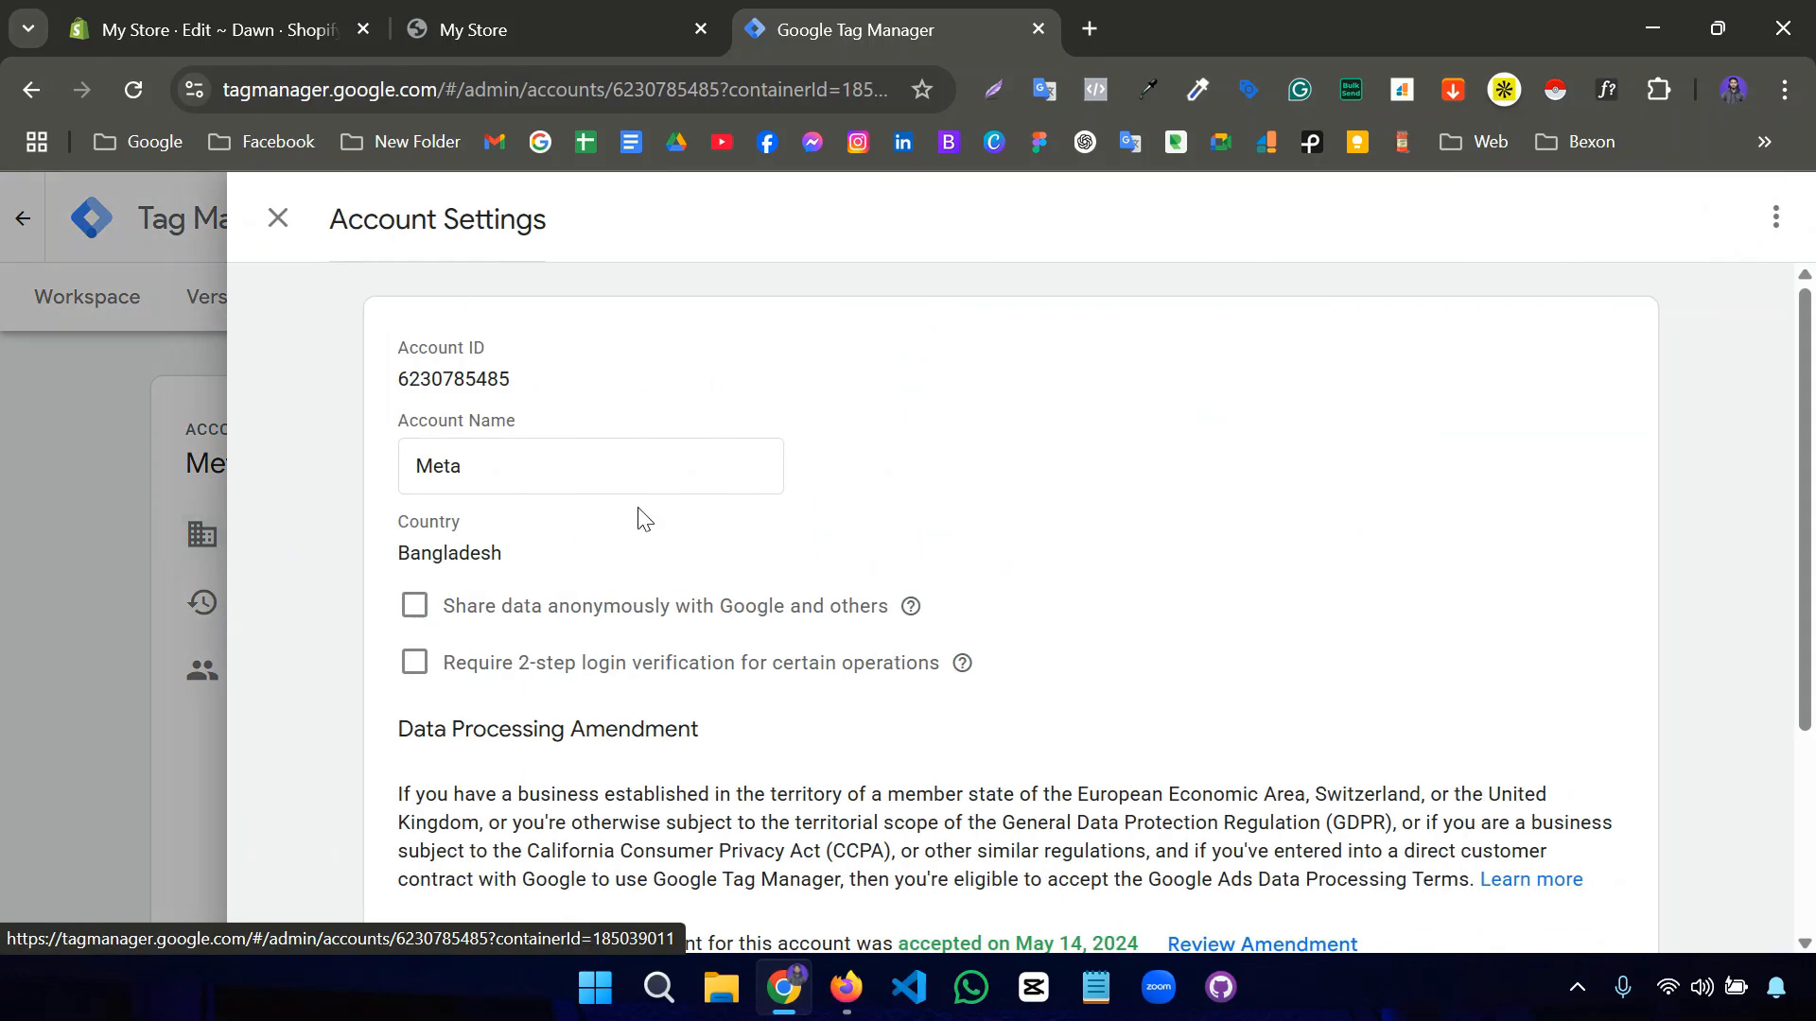
scroll(643, 518, "down", 3)
scroll(600, 519, "up", 3)
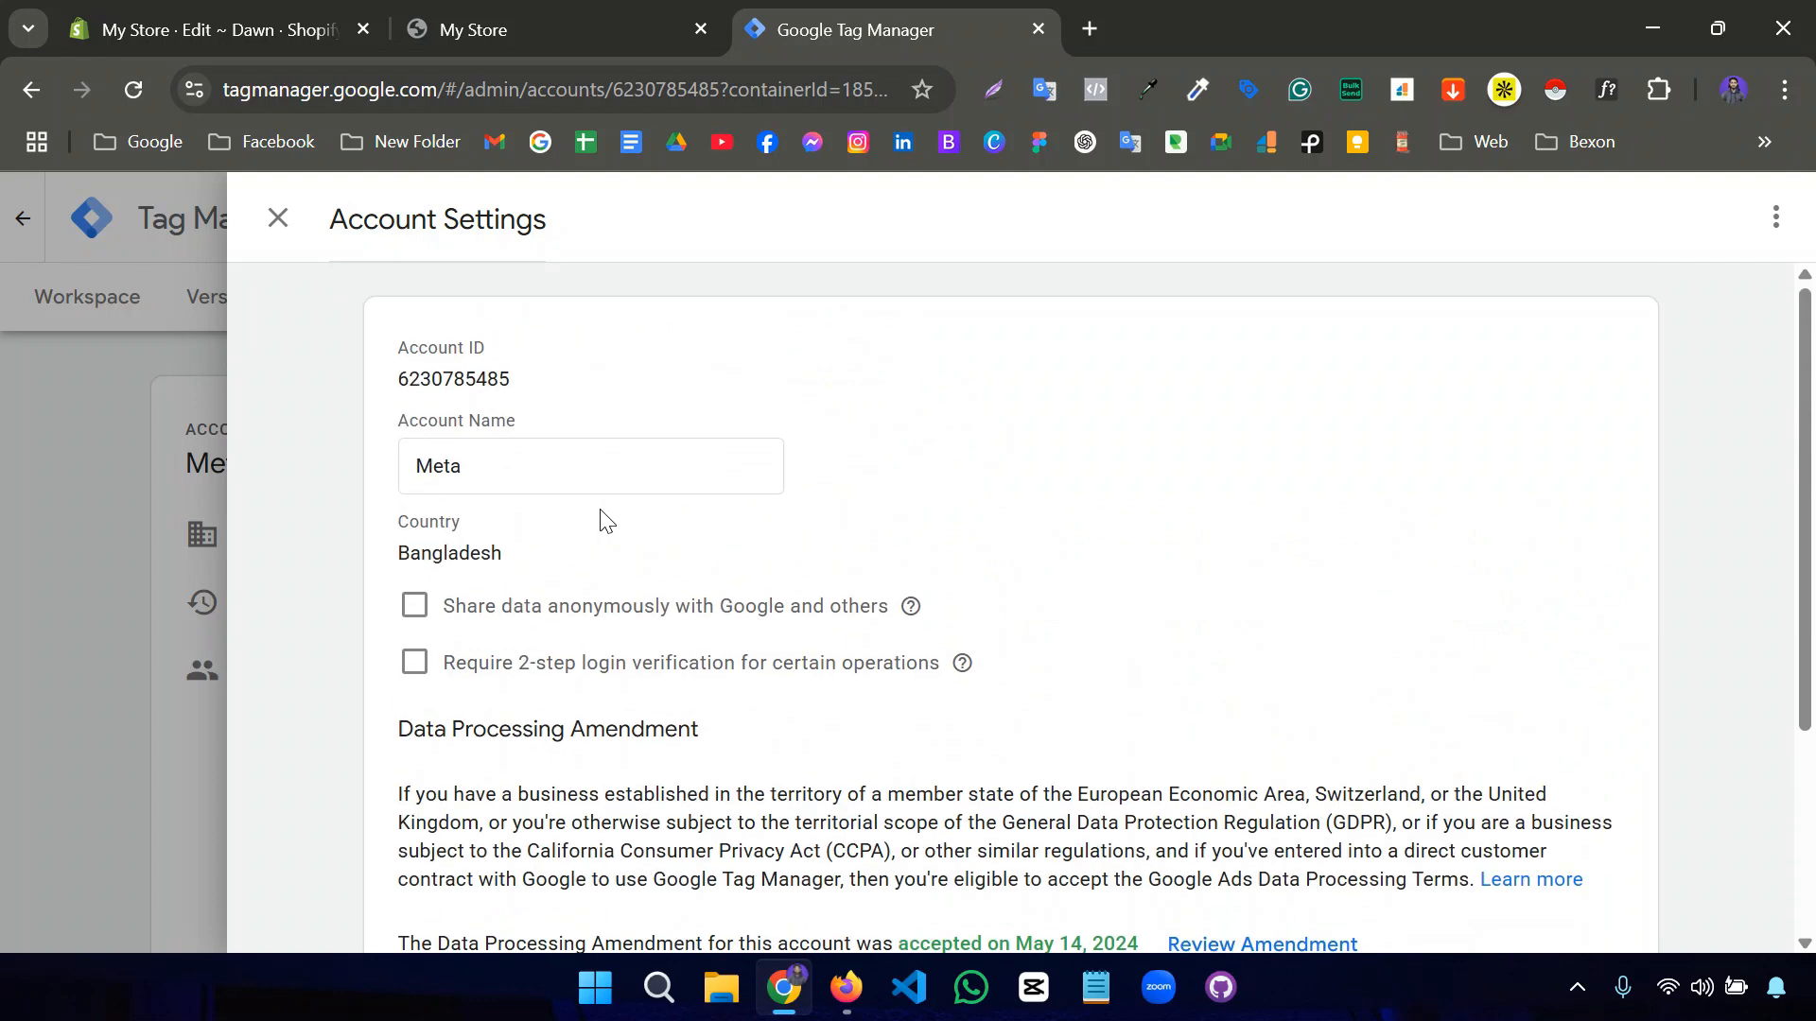
scroll(728, 513, "down", 3)
scroll(1134, 378, "up", 3)
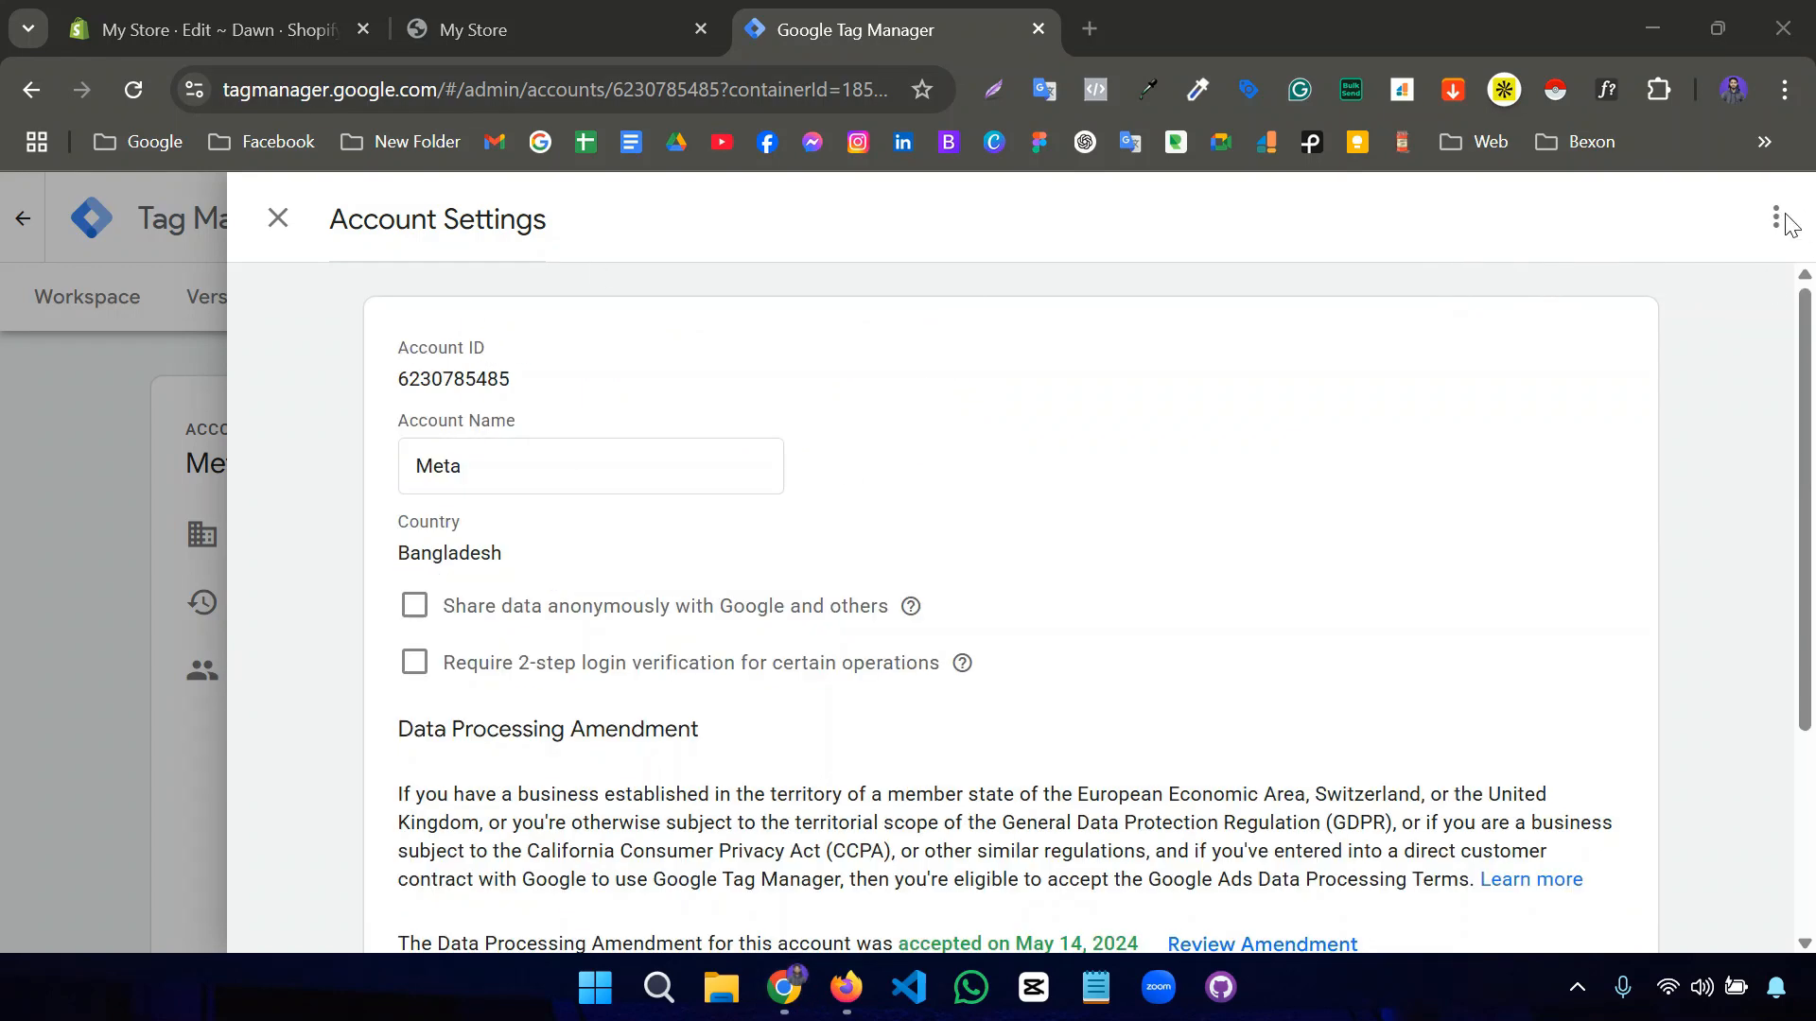
left_click(1776, 219)
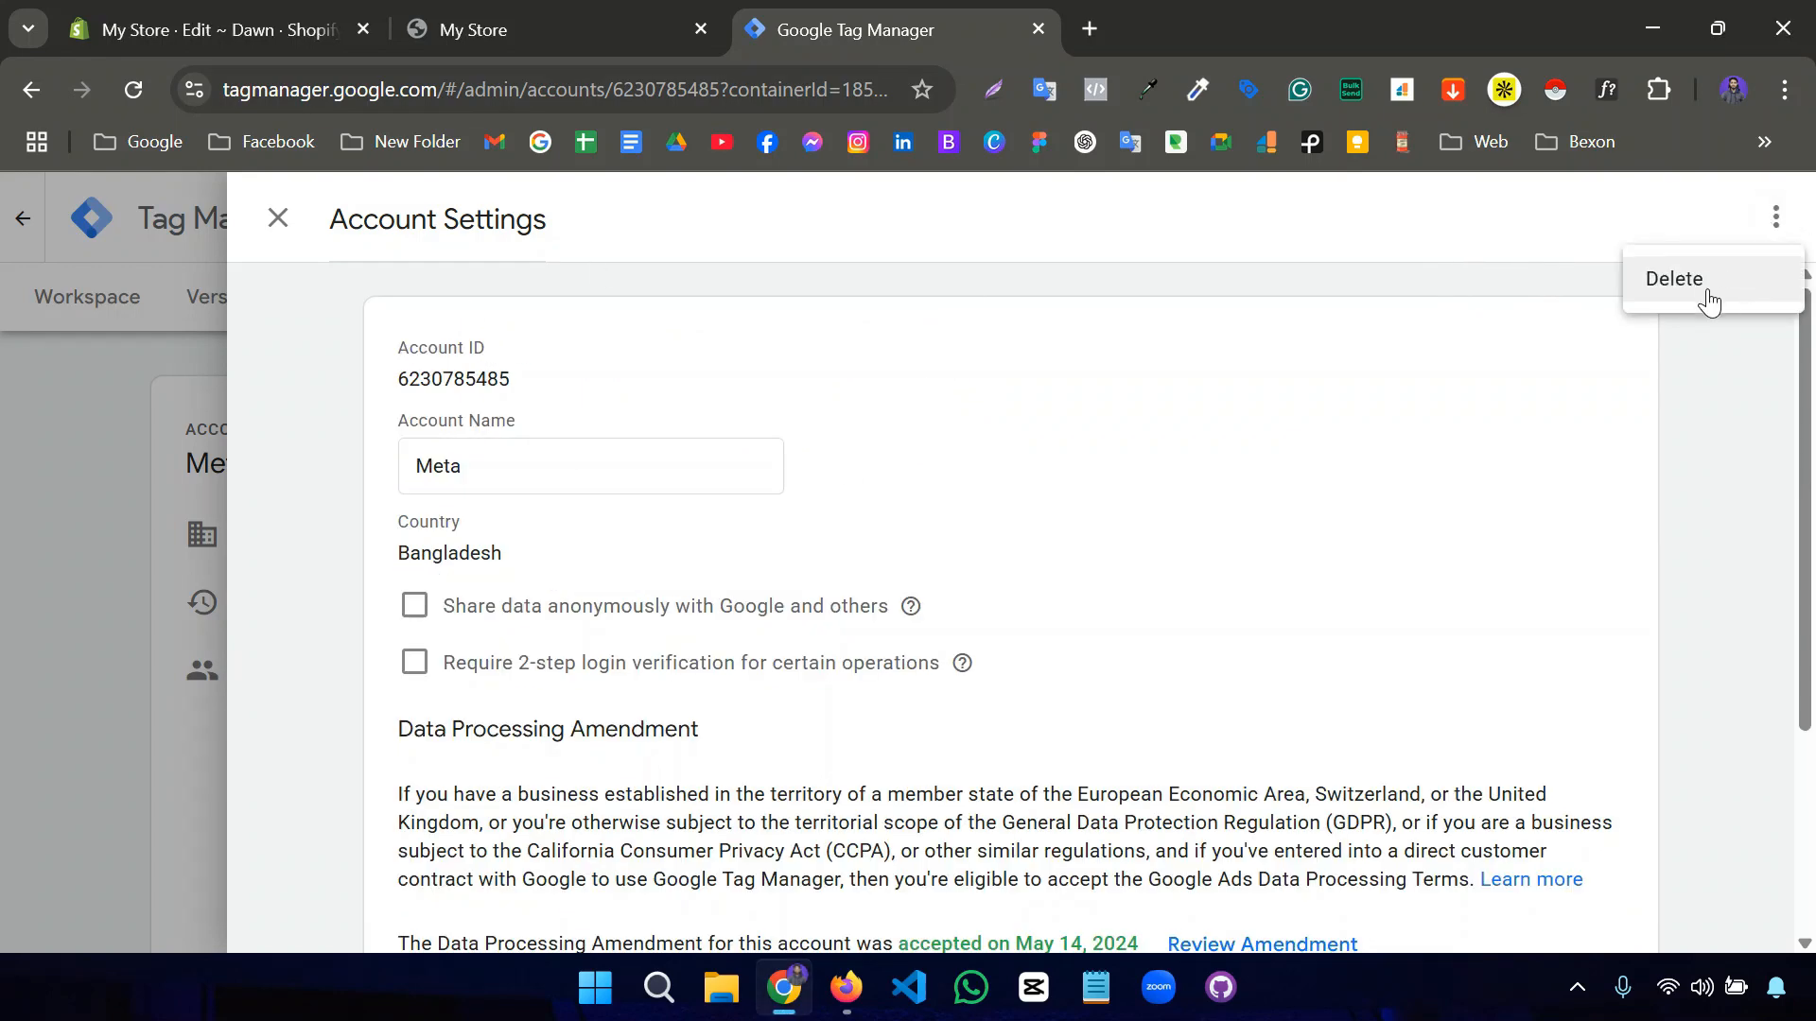
left_click(277, 219)
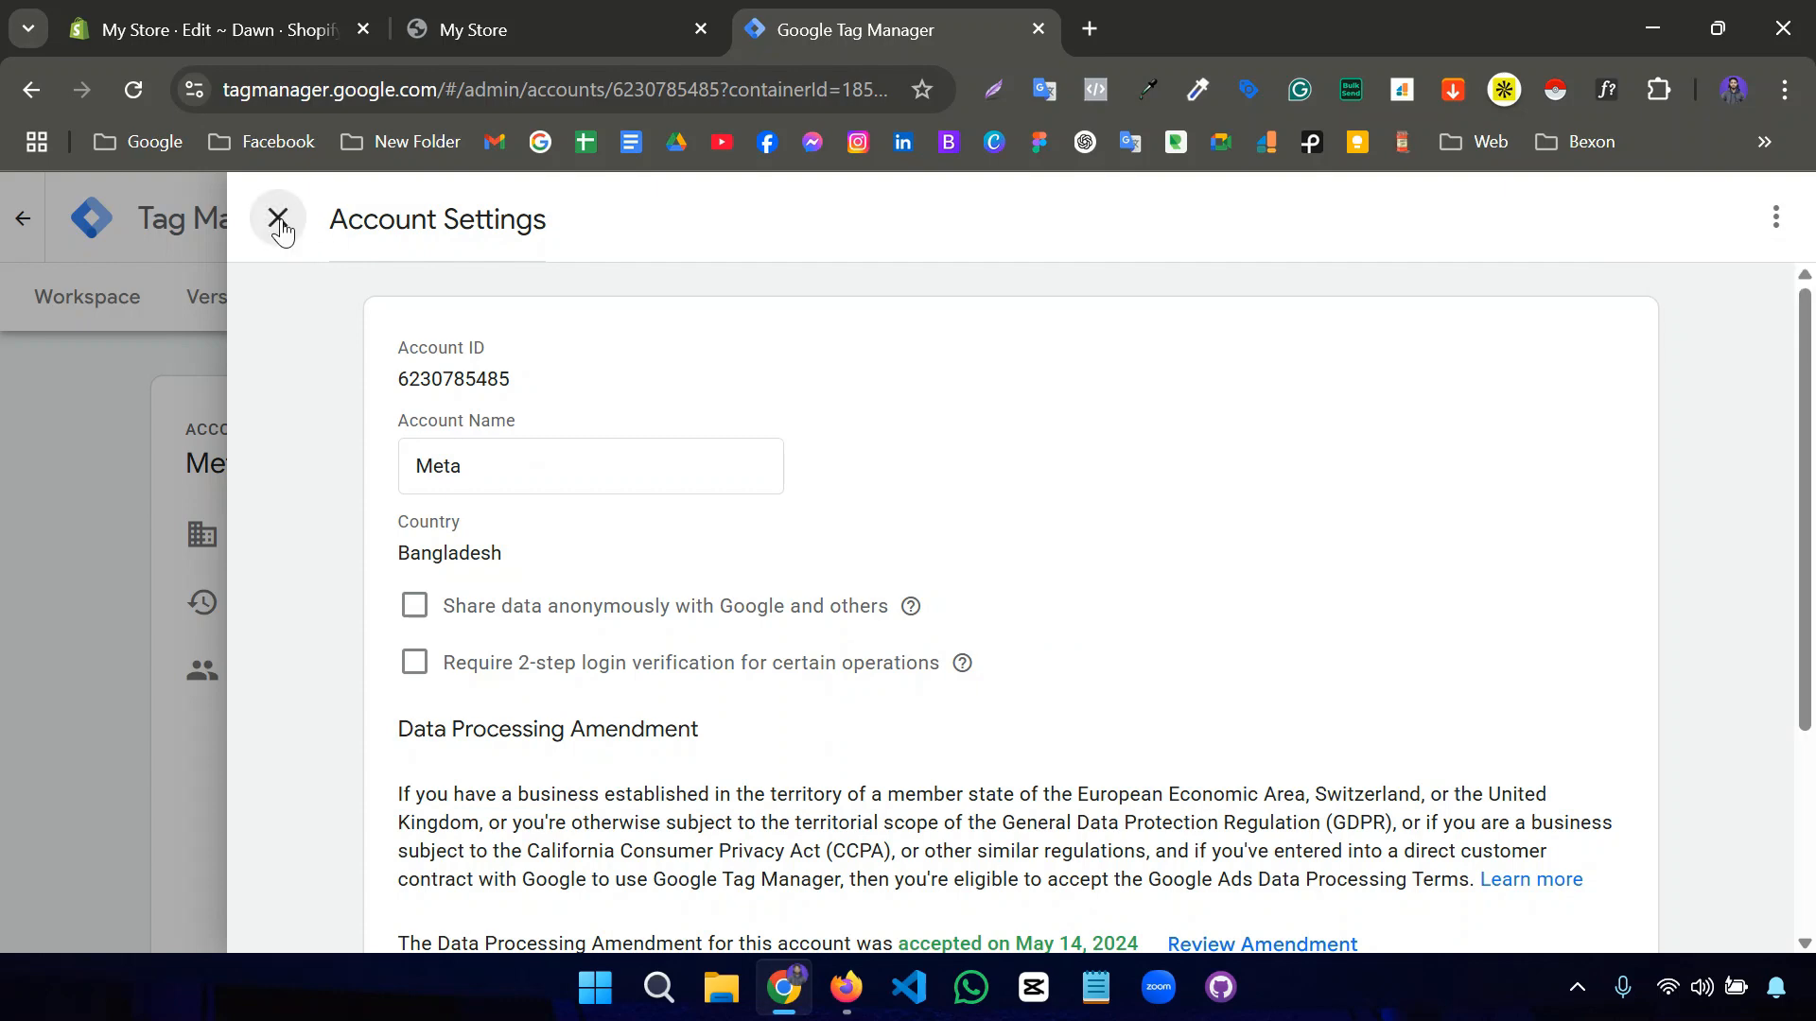
left_click(277, 218)
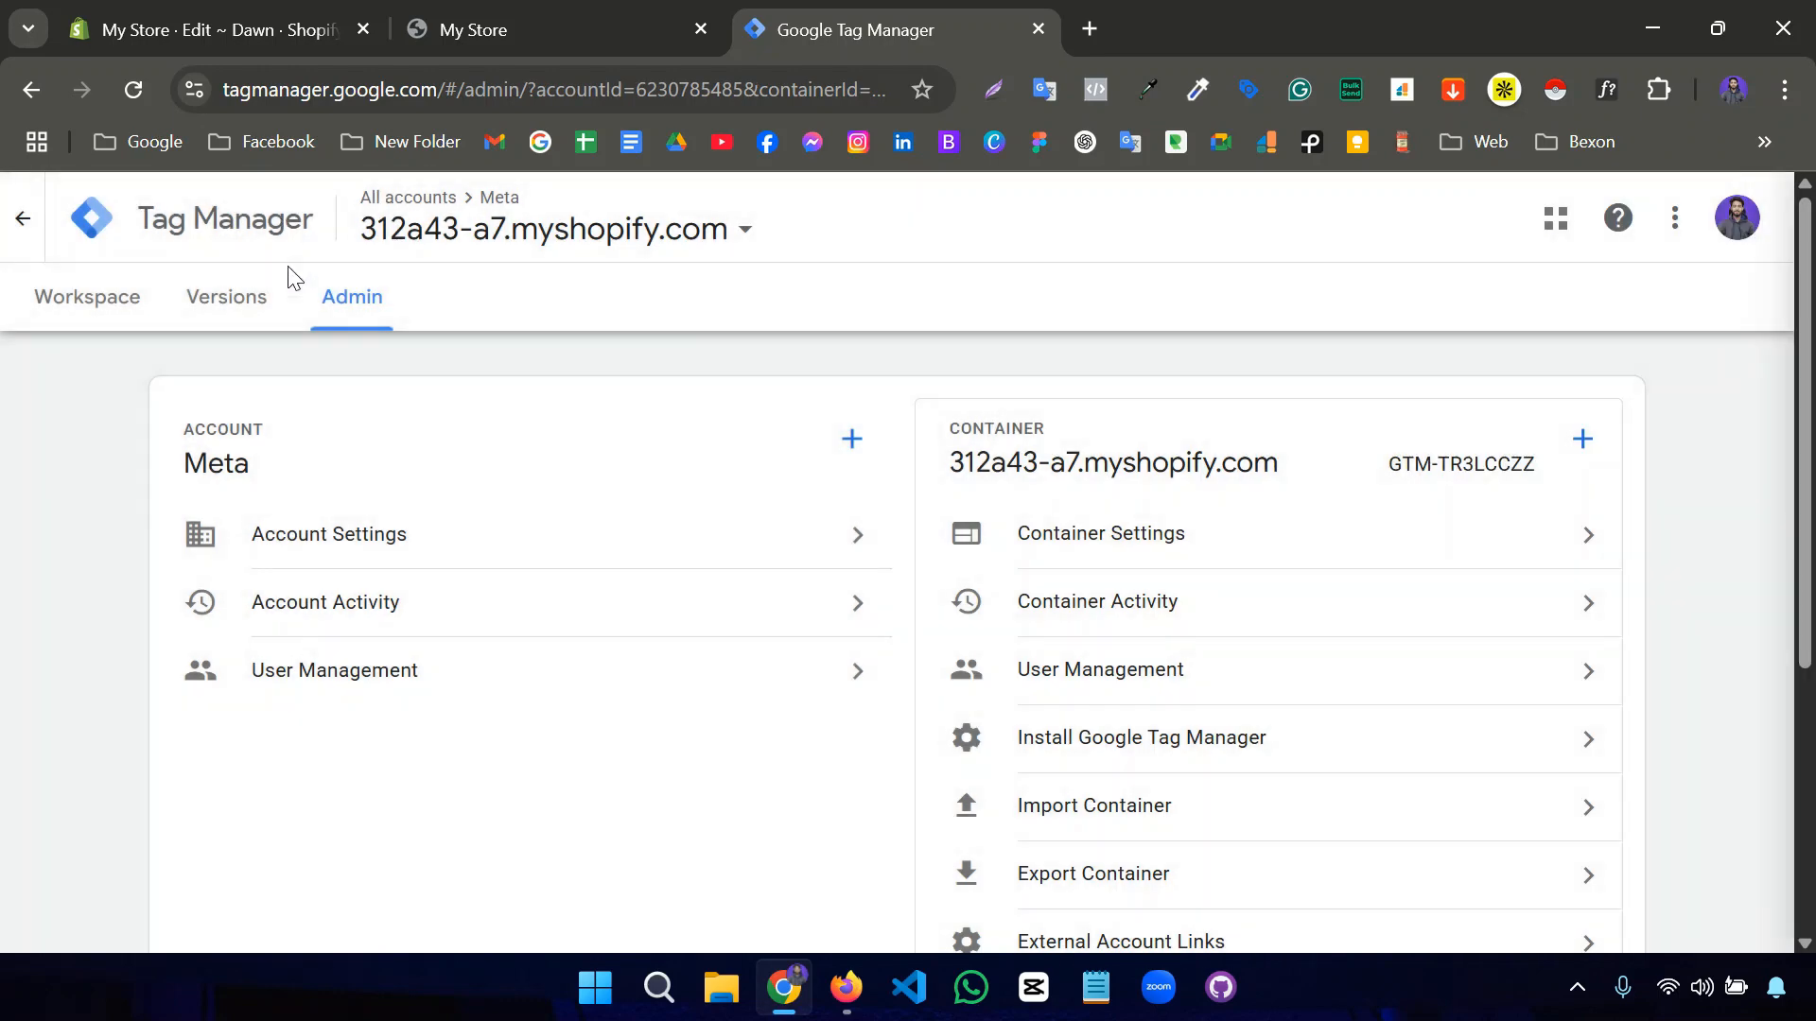
left_click(454, 596)
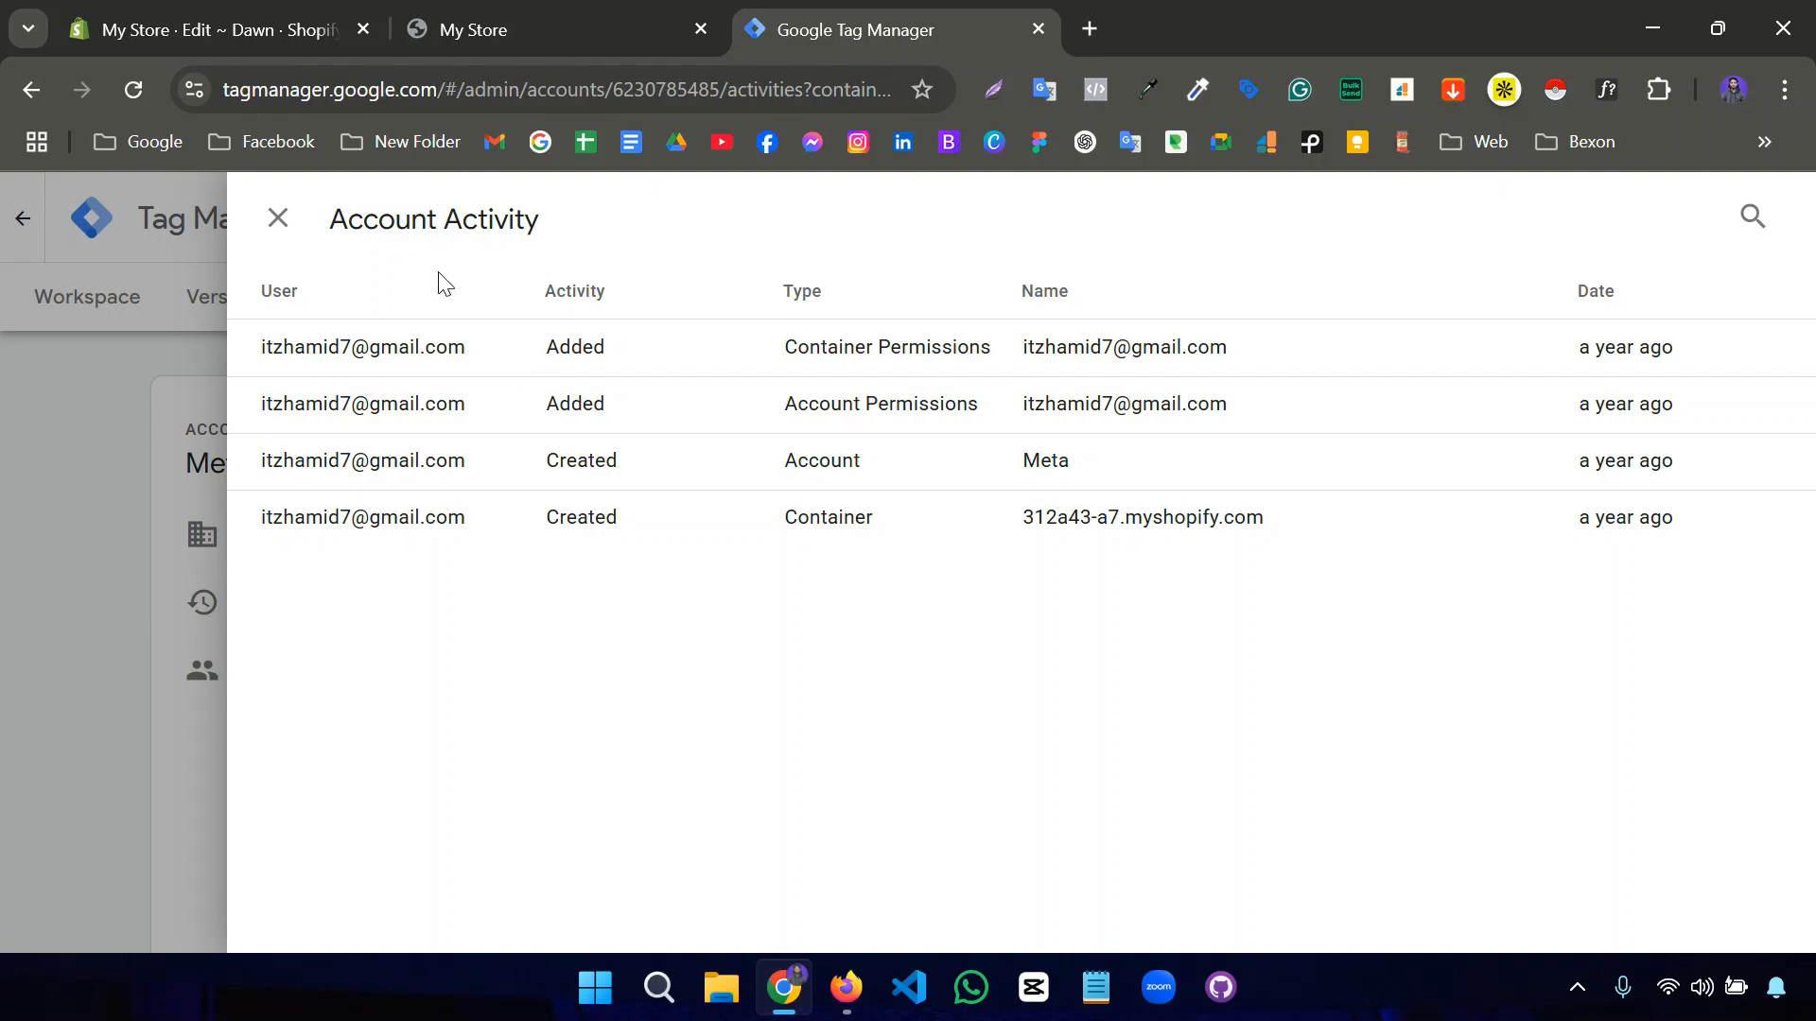
left_click(284, 229)
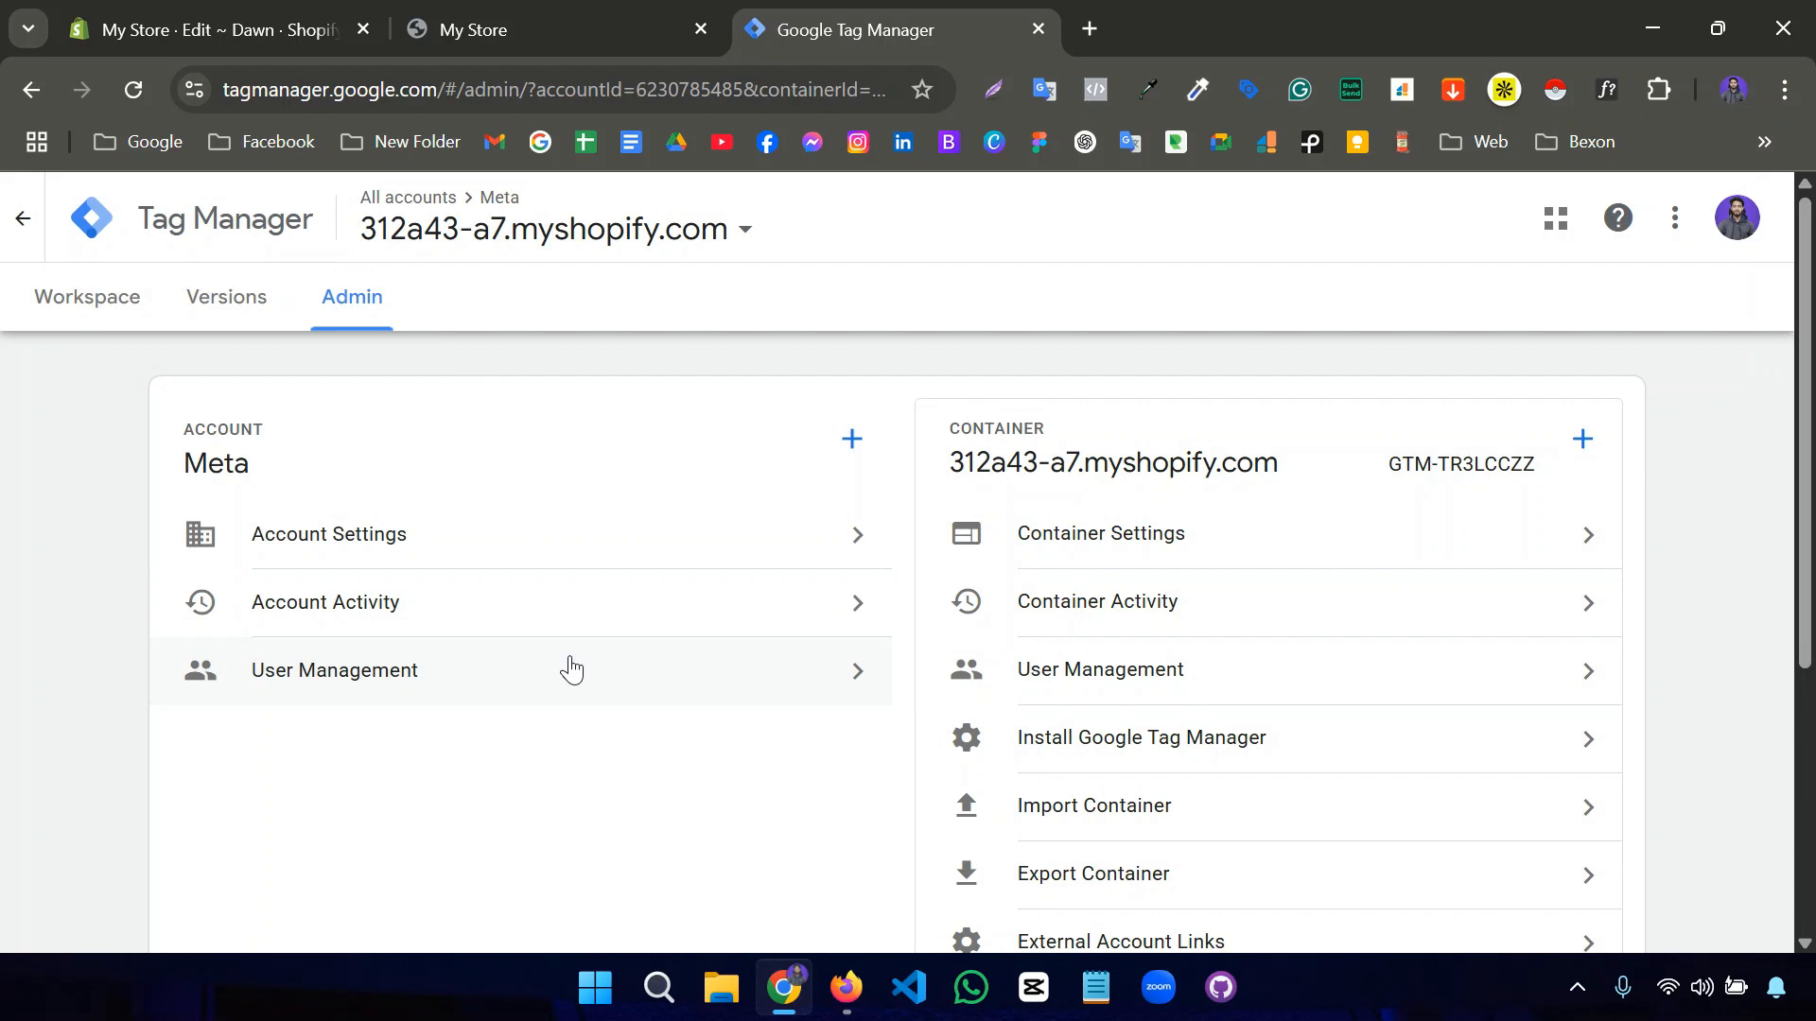
- Start a user invitation for the Meta account with the Administrator permission, discard it unsaved and close the account permissions
left_click(668, 645)
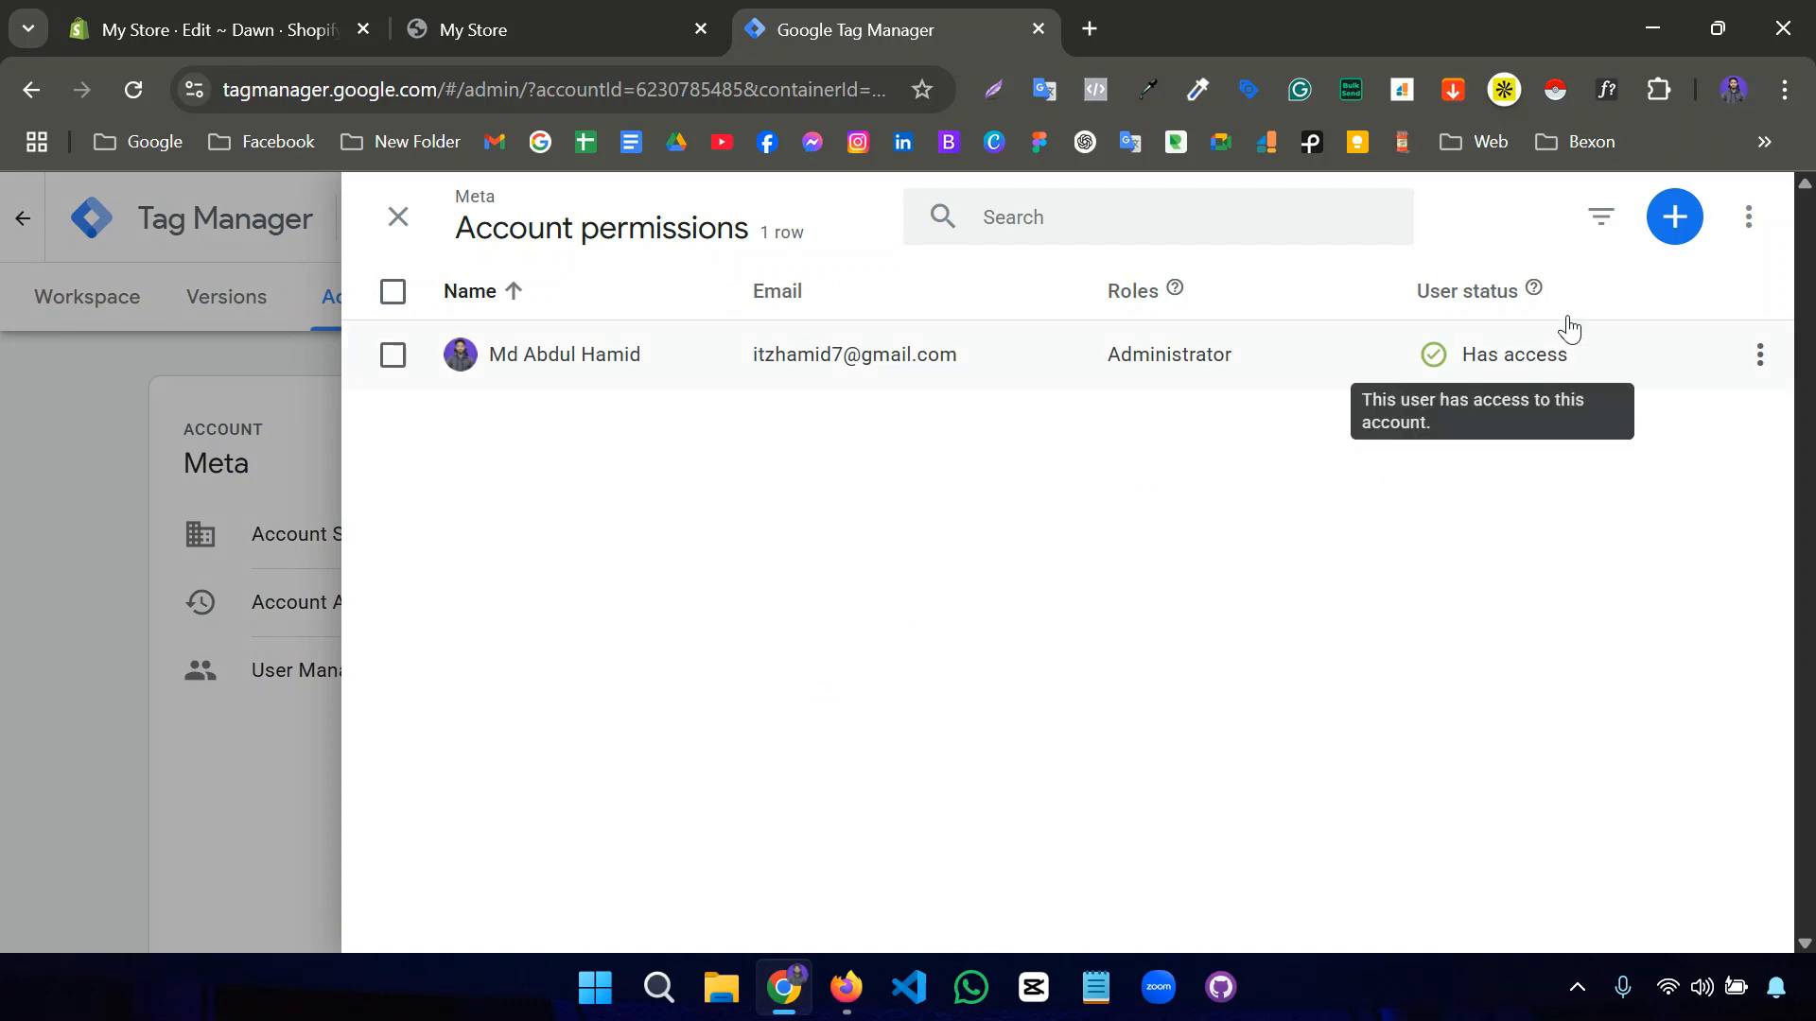
left_click(1679, 221)
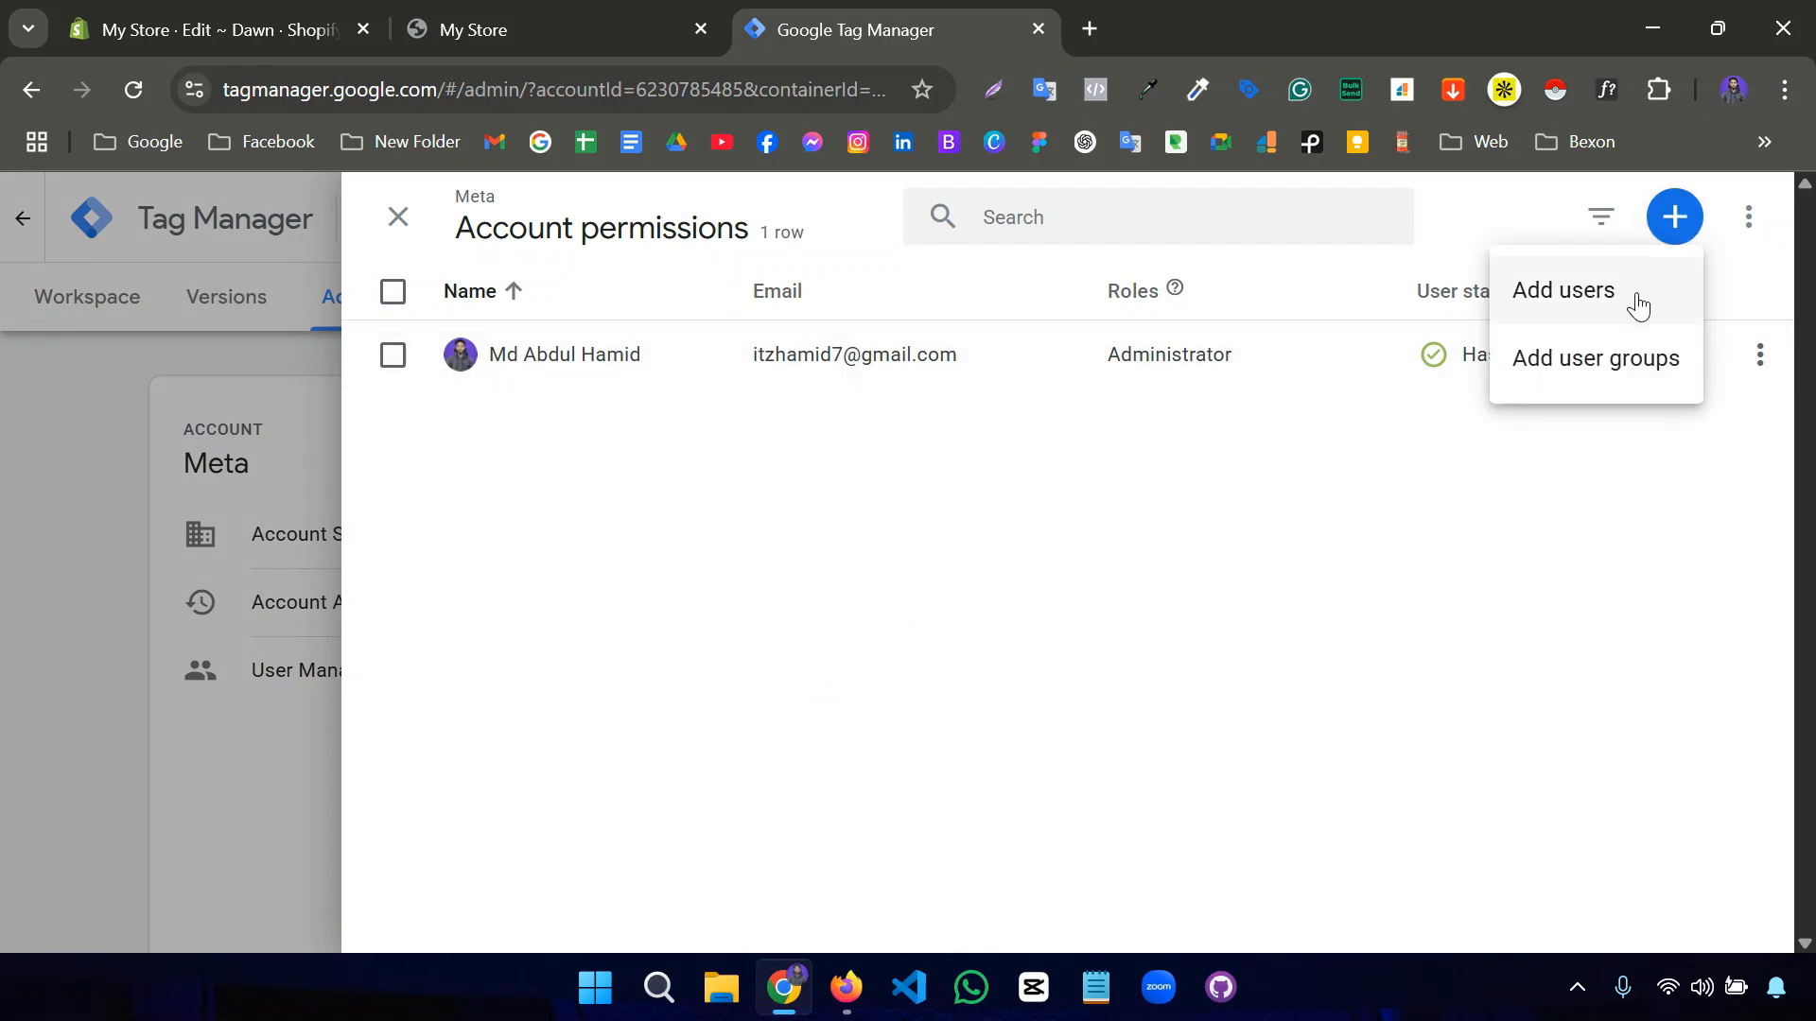
left_click(1623, 300)
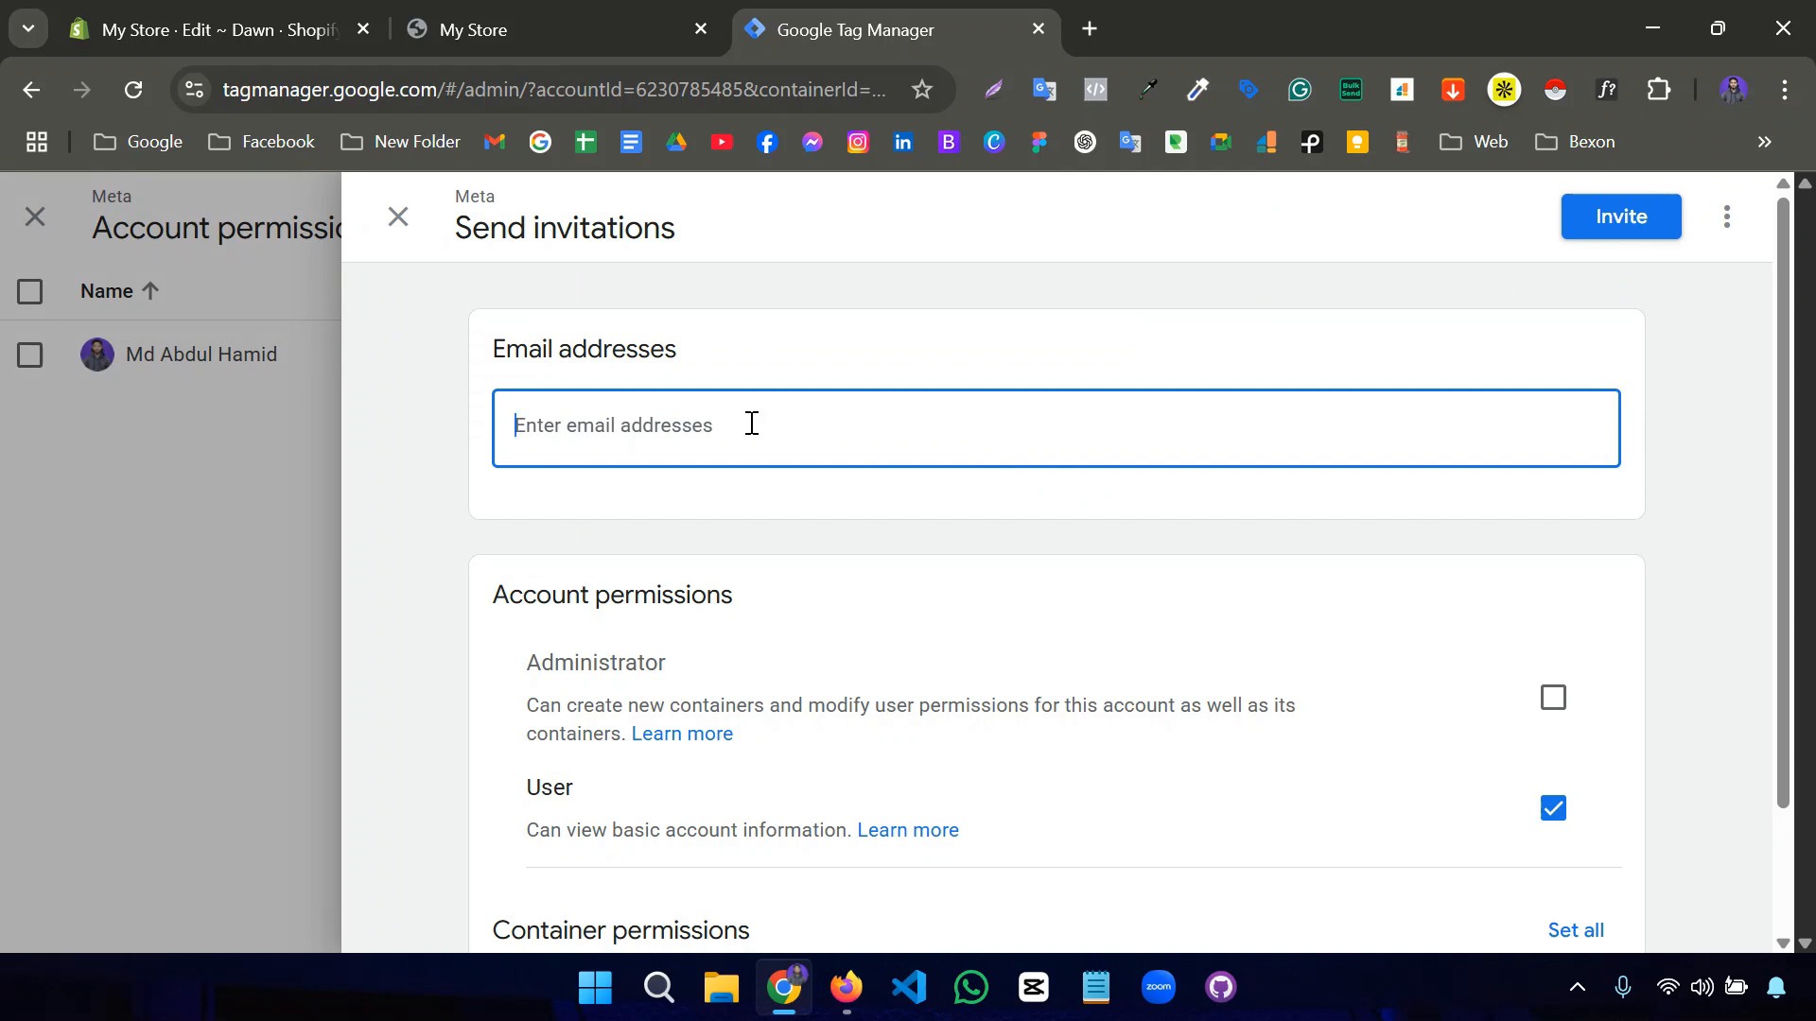
scroll(804, 463, "down", 2)
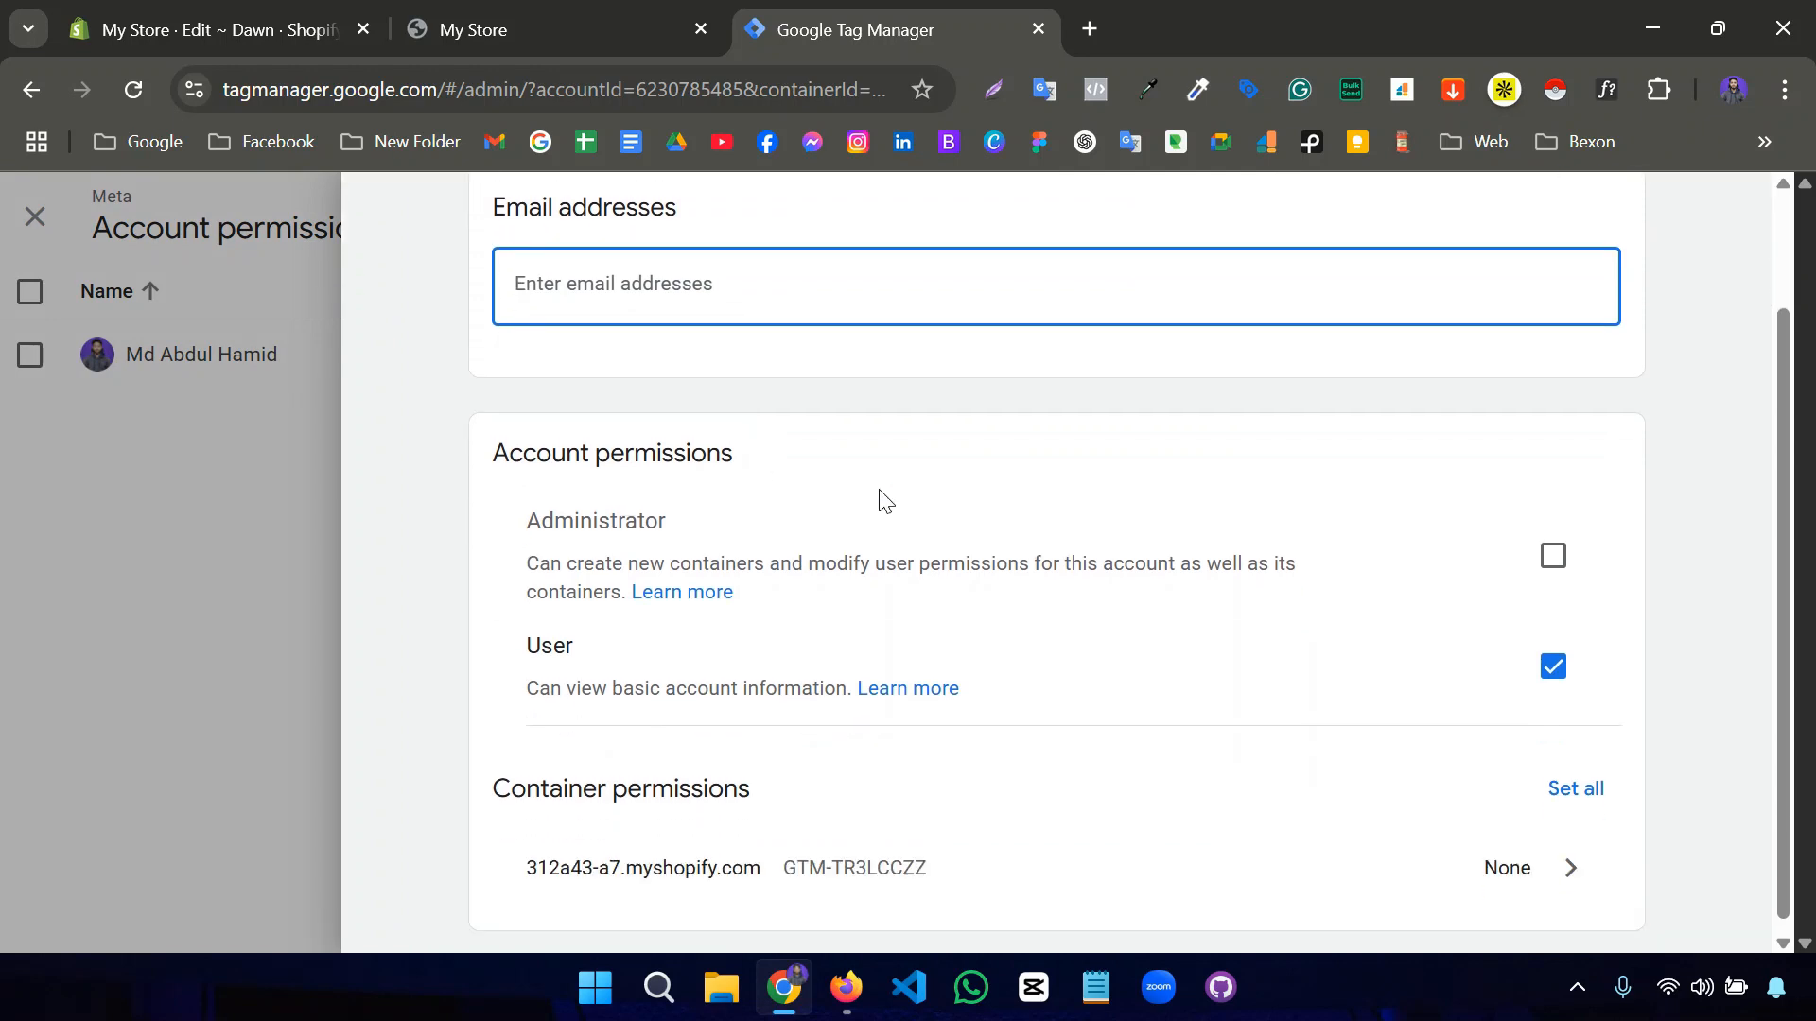
left_click(1547, 560)
scroll(1134, 636, "up", 2)
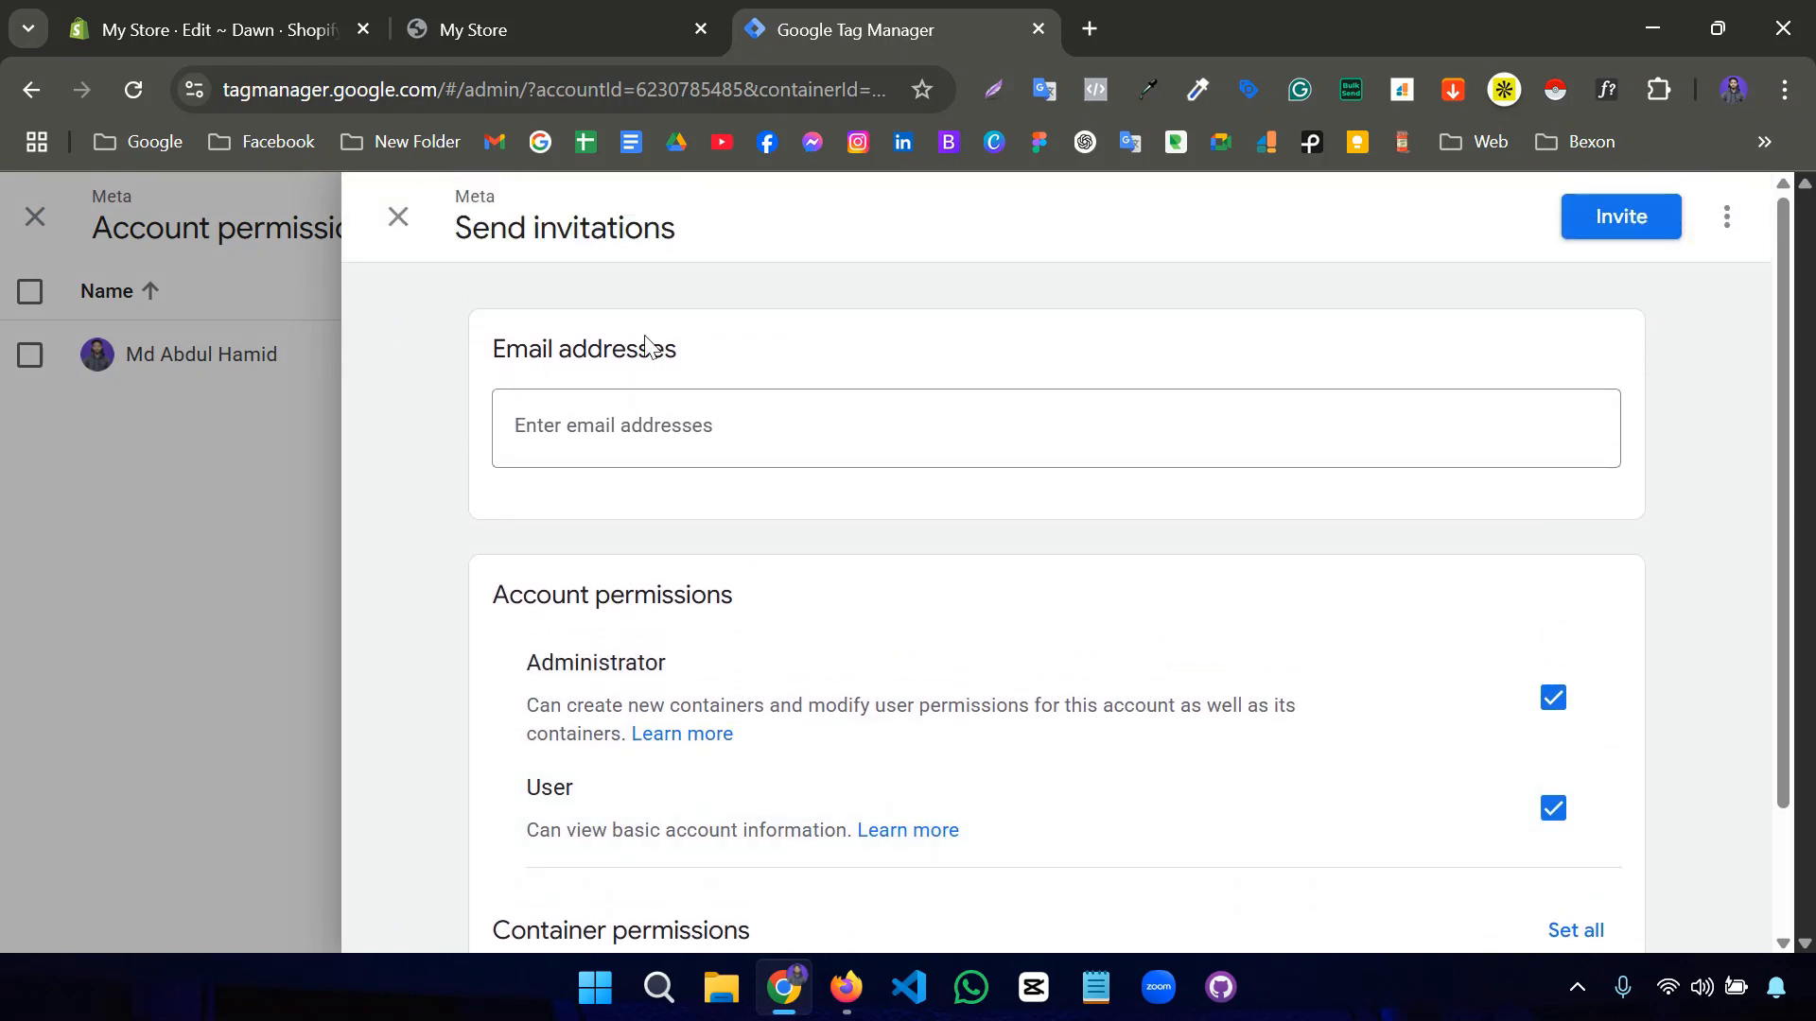
left_click(398, 223)
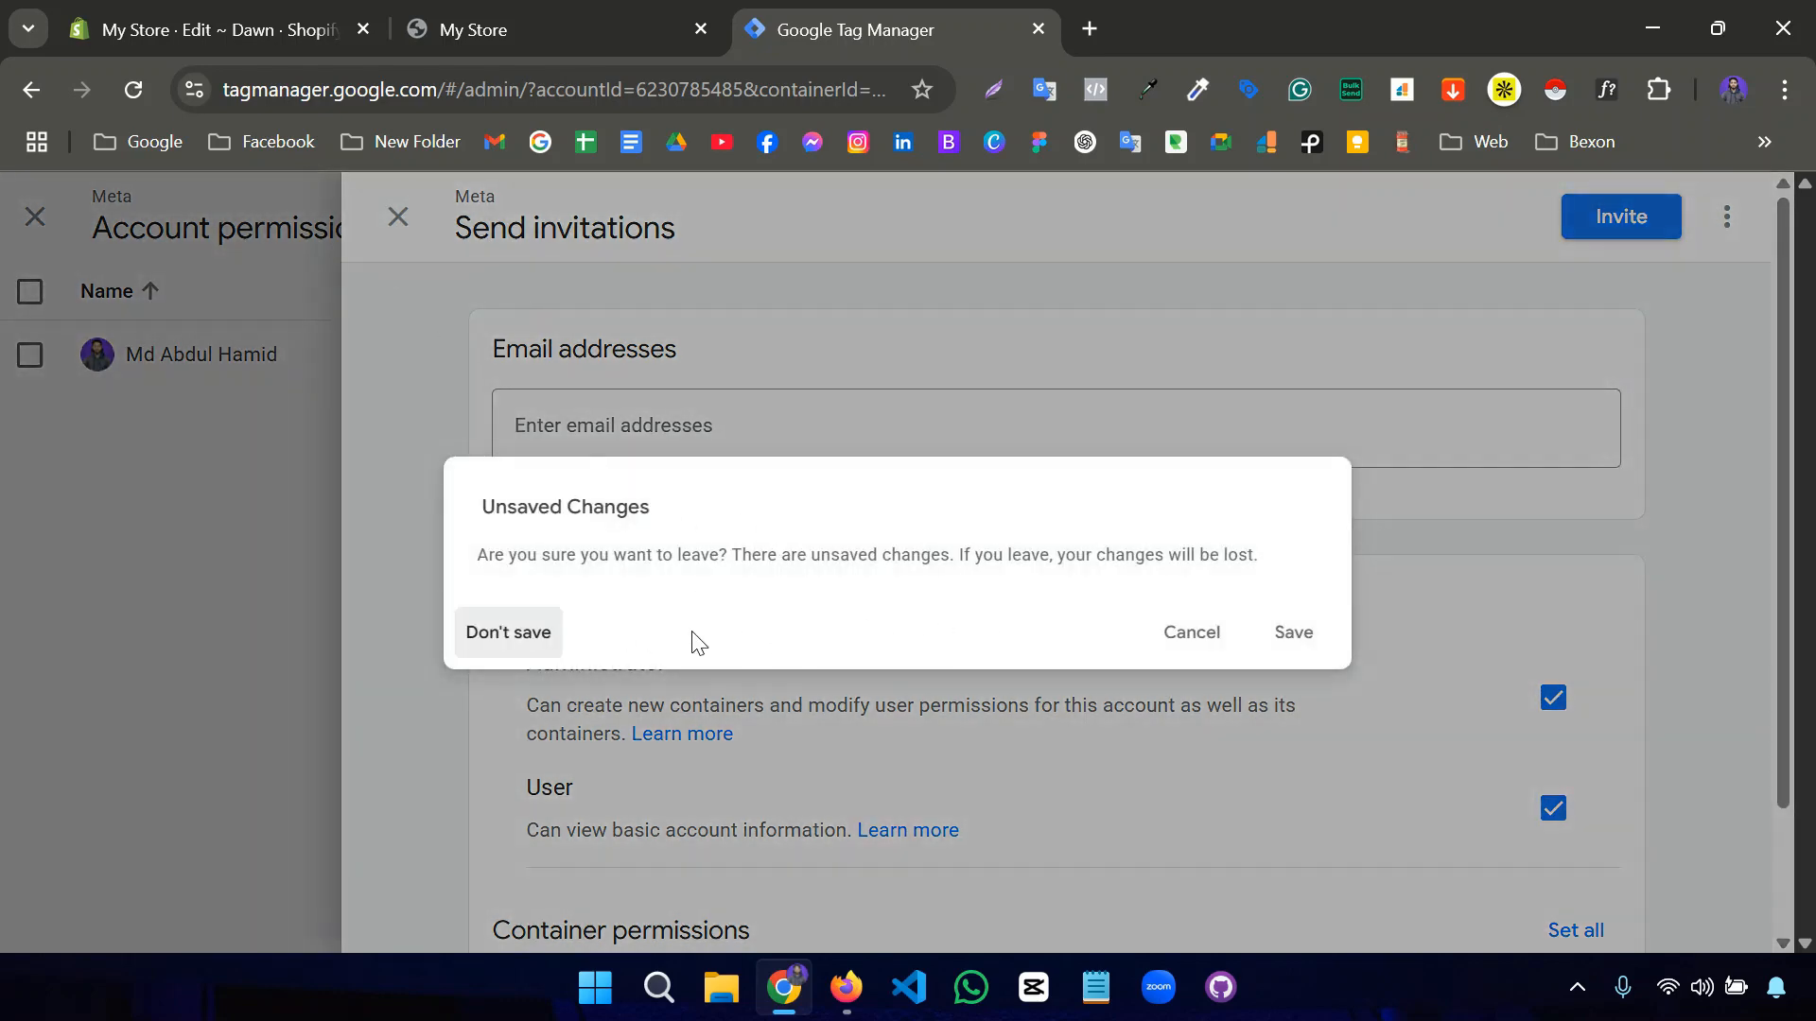
left_click(525, 637)
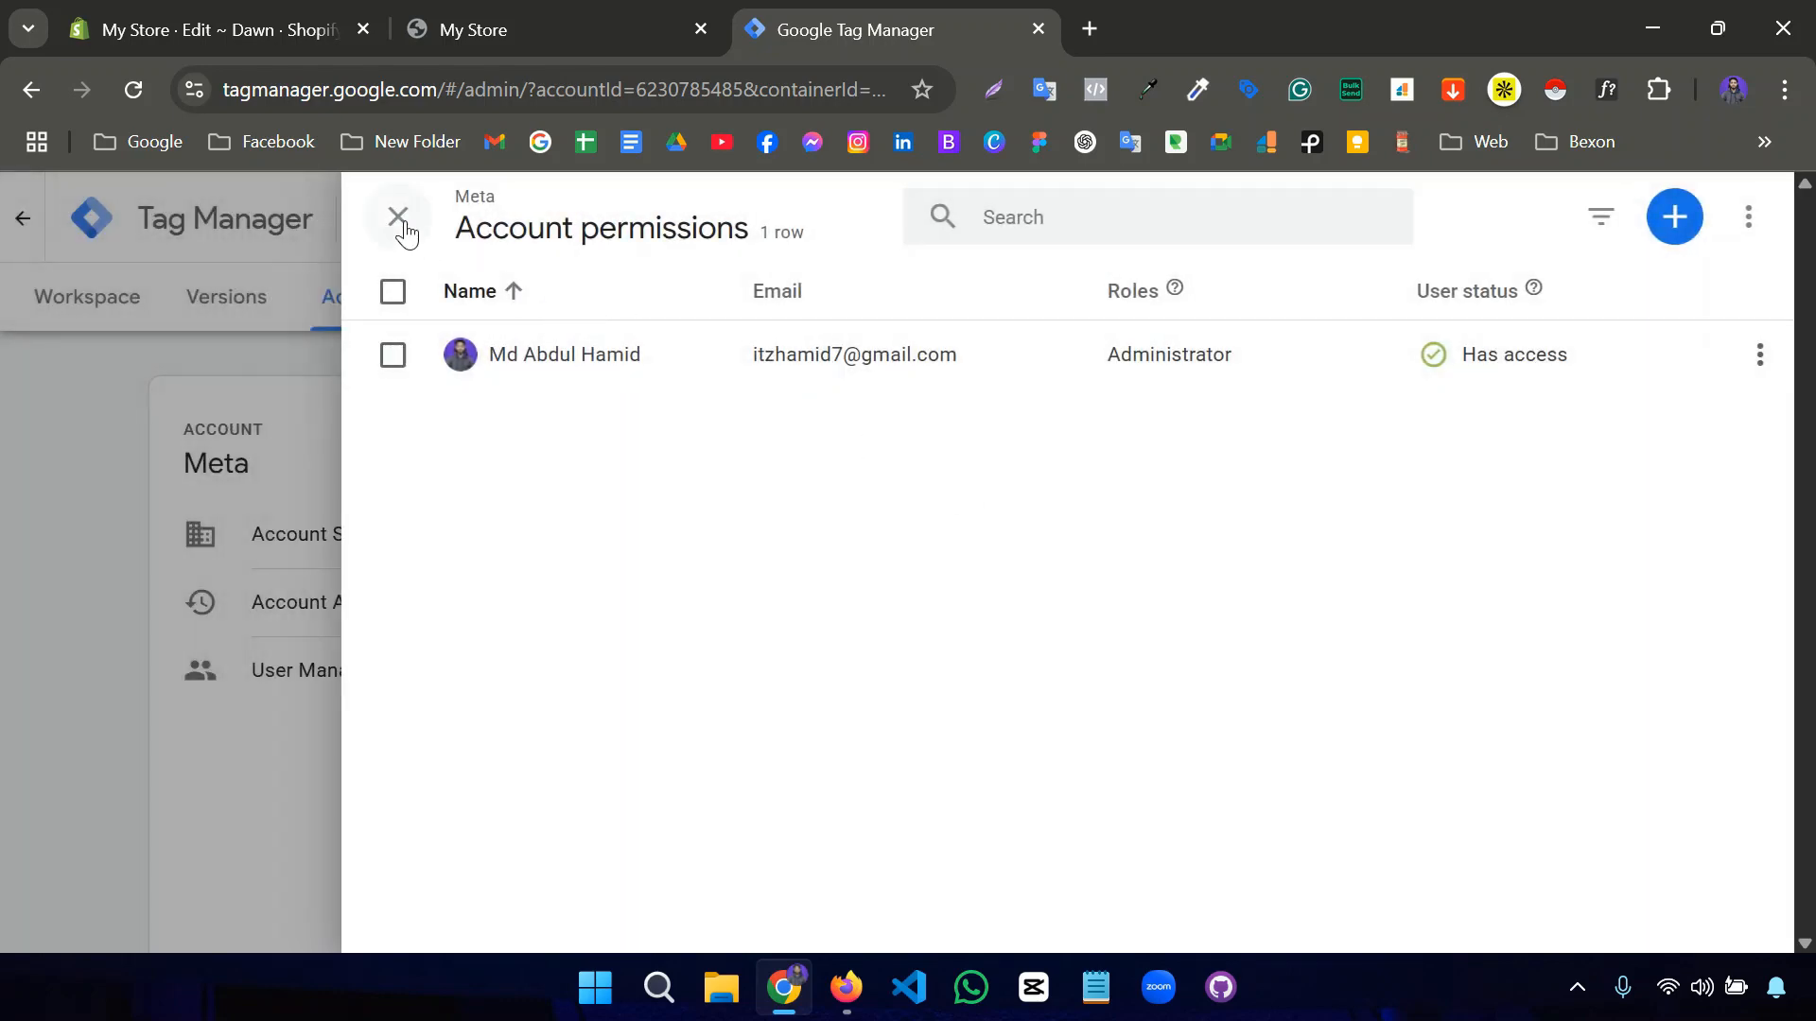
left_click(398, 220)
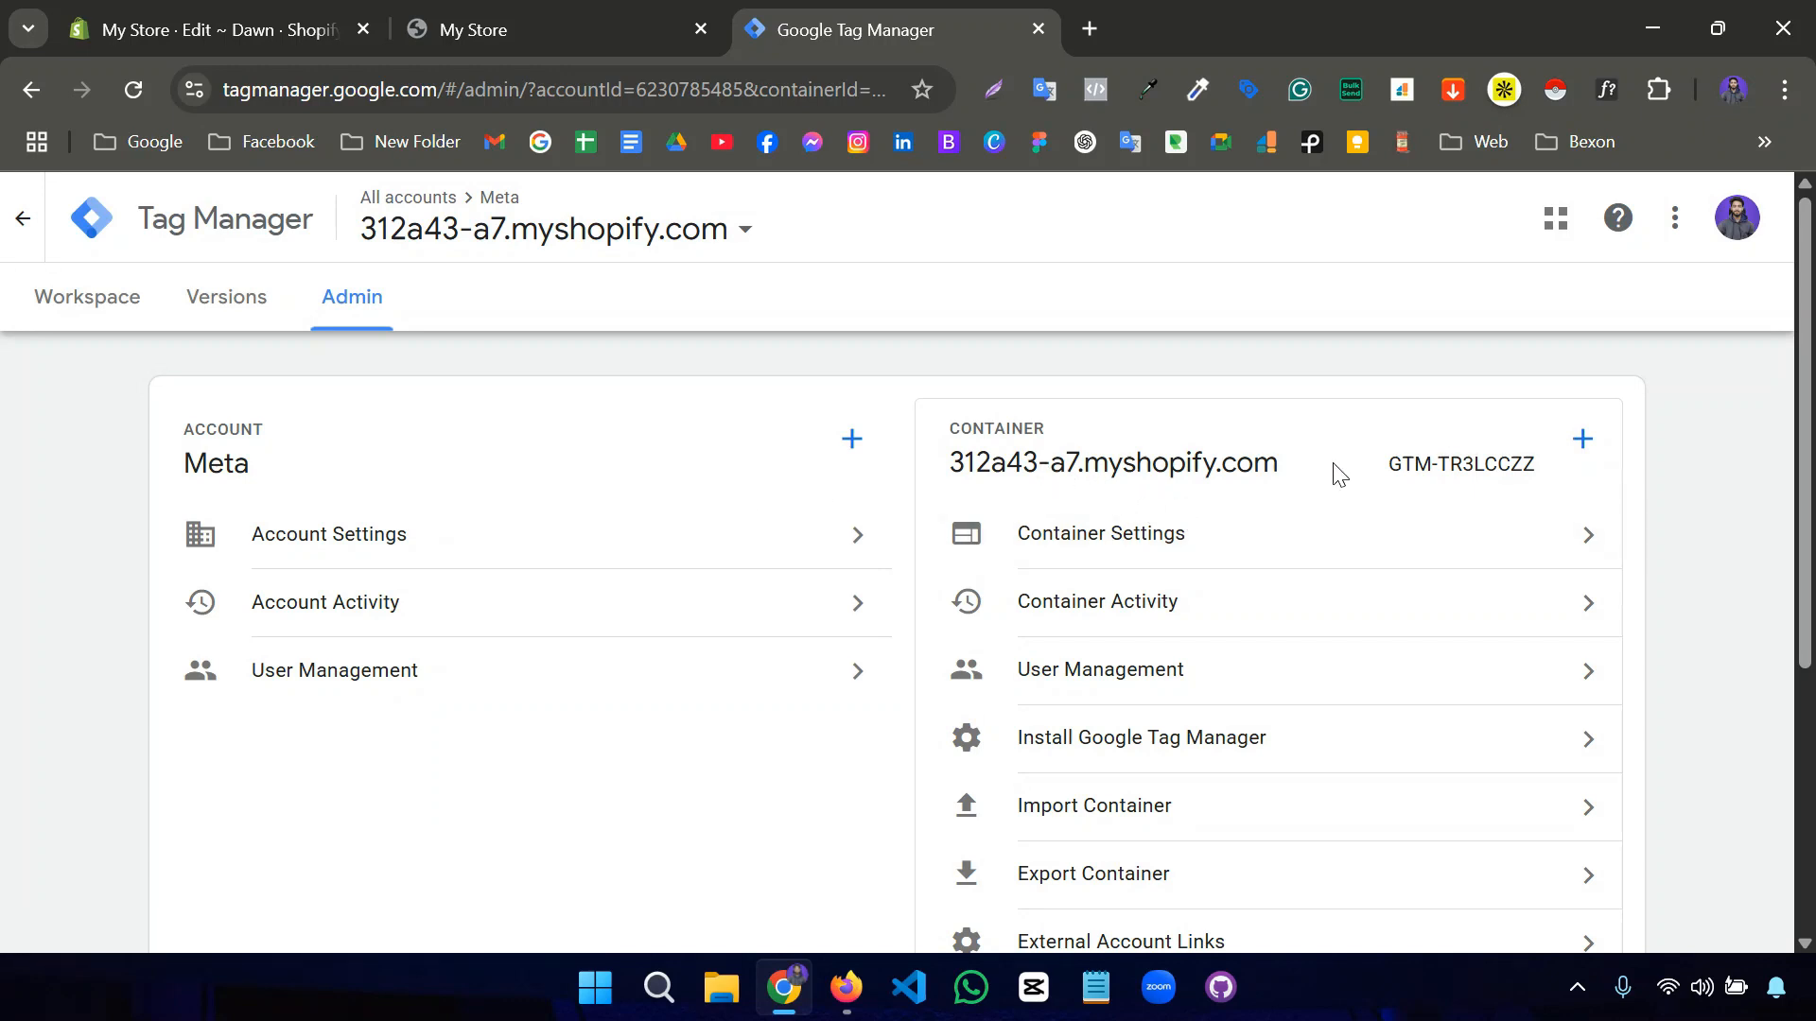
- Examine the container name field and target platforms for a new Meta container and close the form without creating one
left_click(1586, 439)
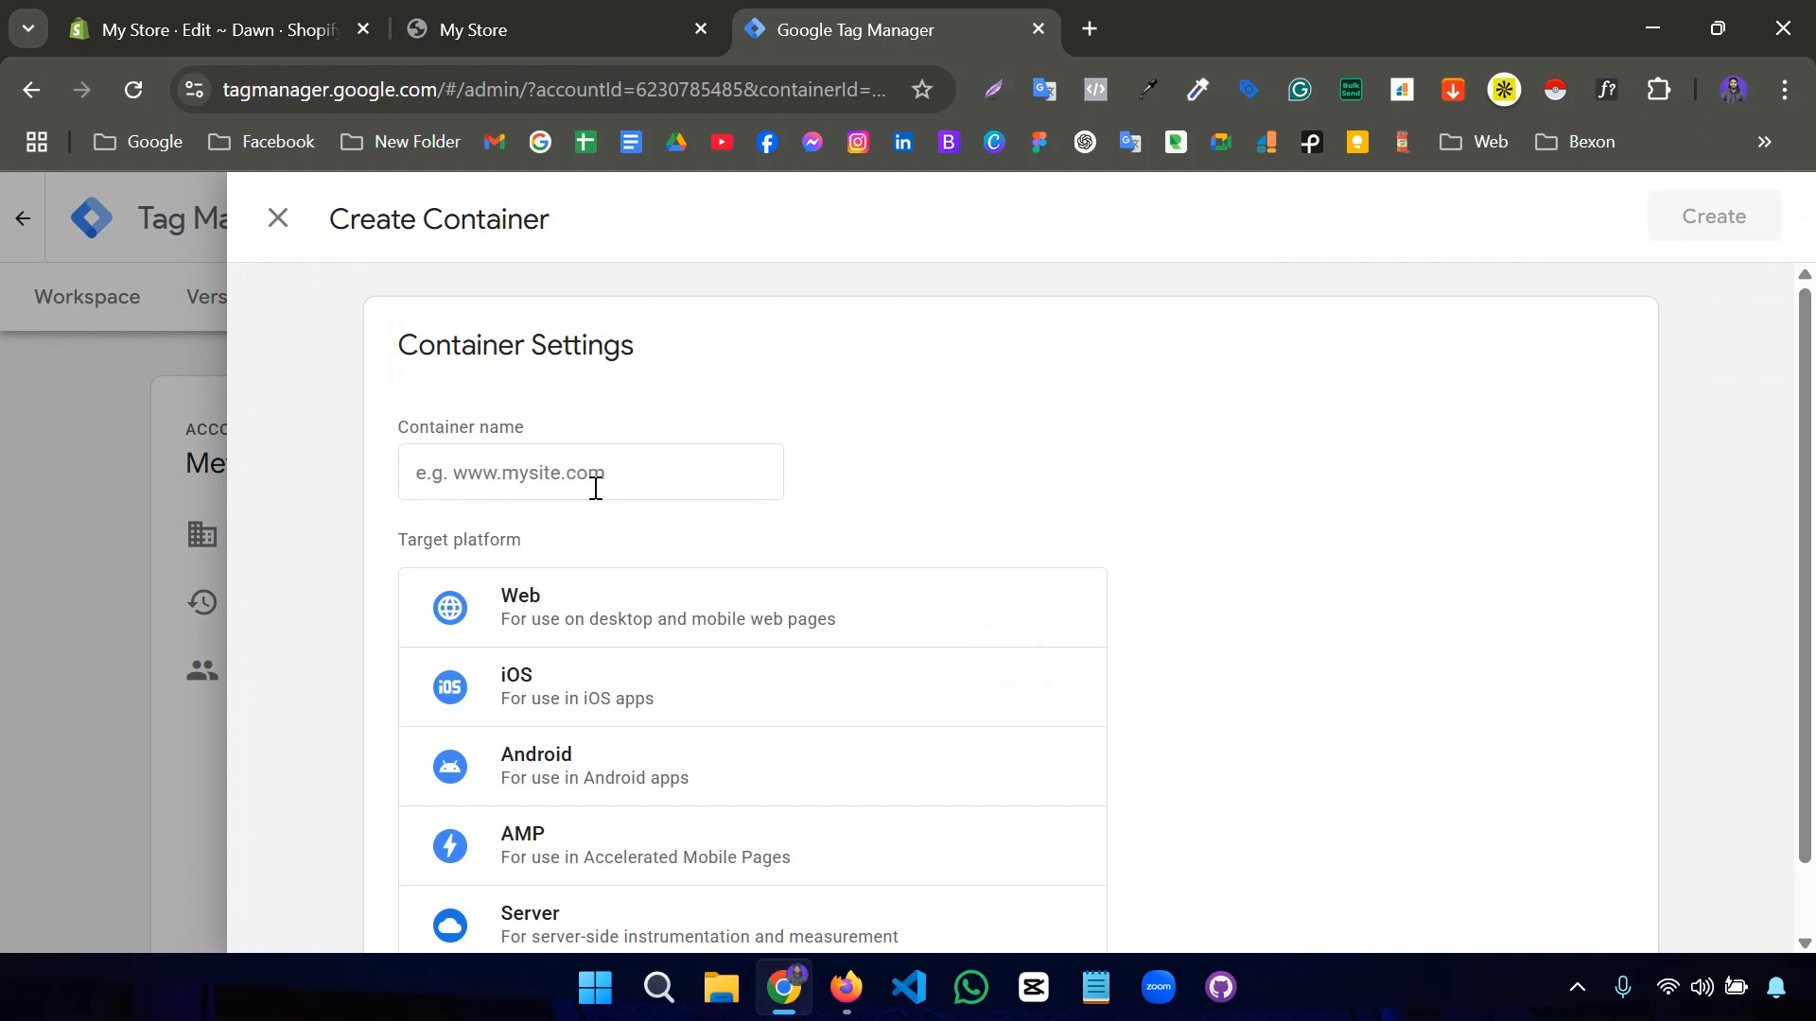
left_click(588, 471)
left_click(937, 469)
scroll(937, 469, "down", 1)
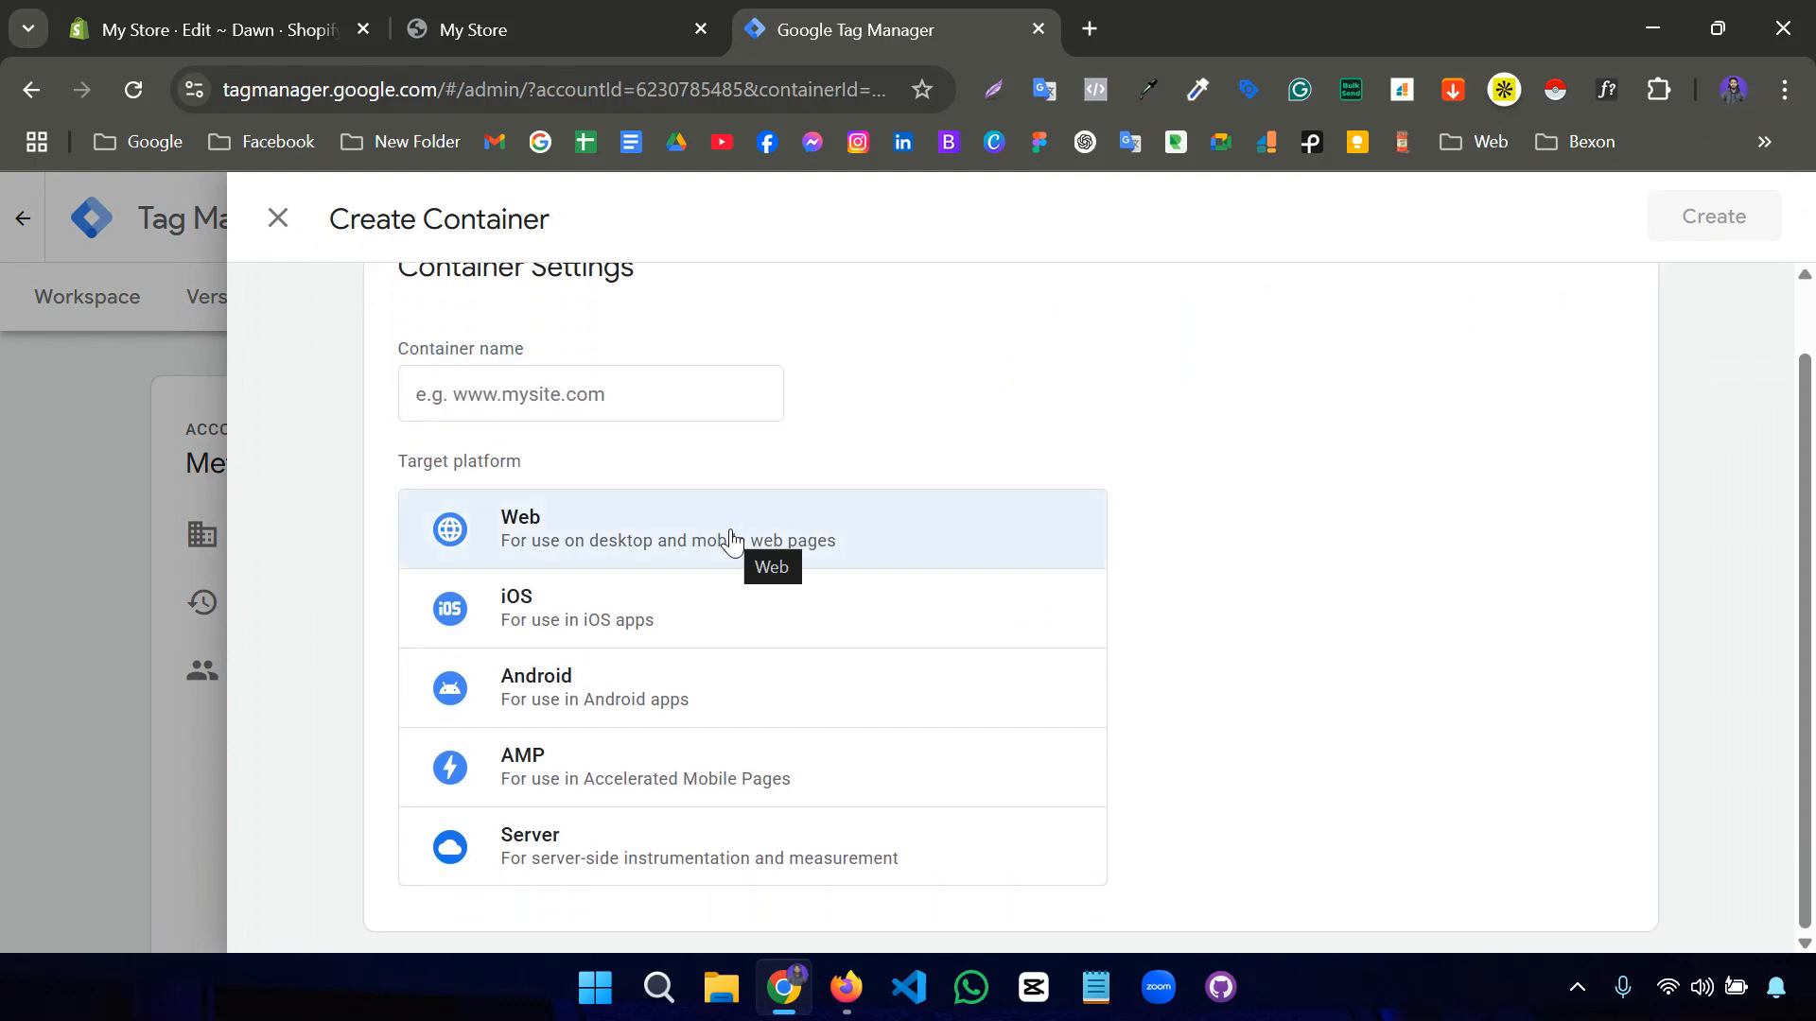
scroll(728, 539, "up", 1)
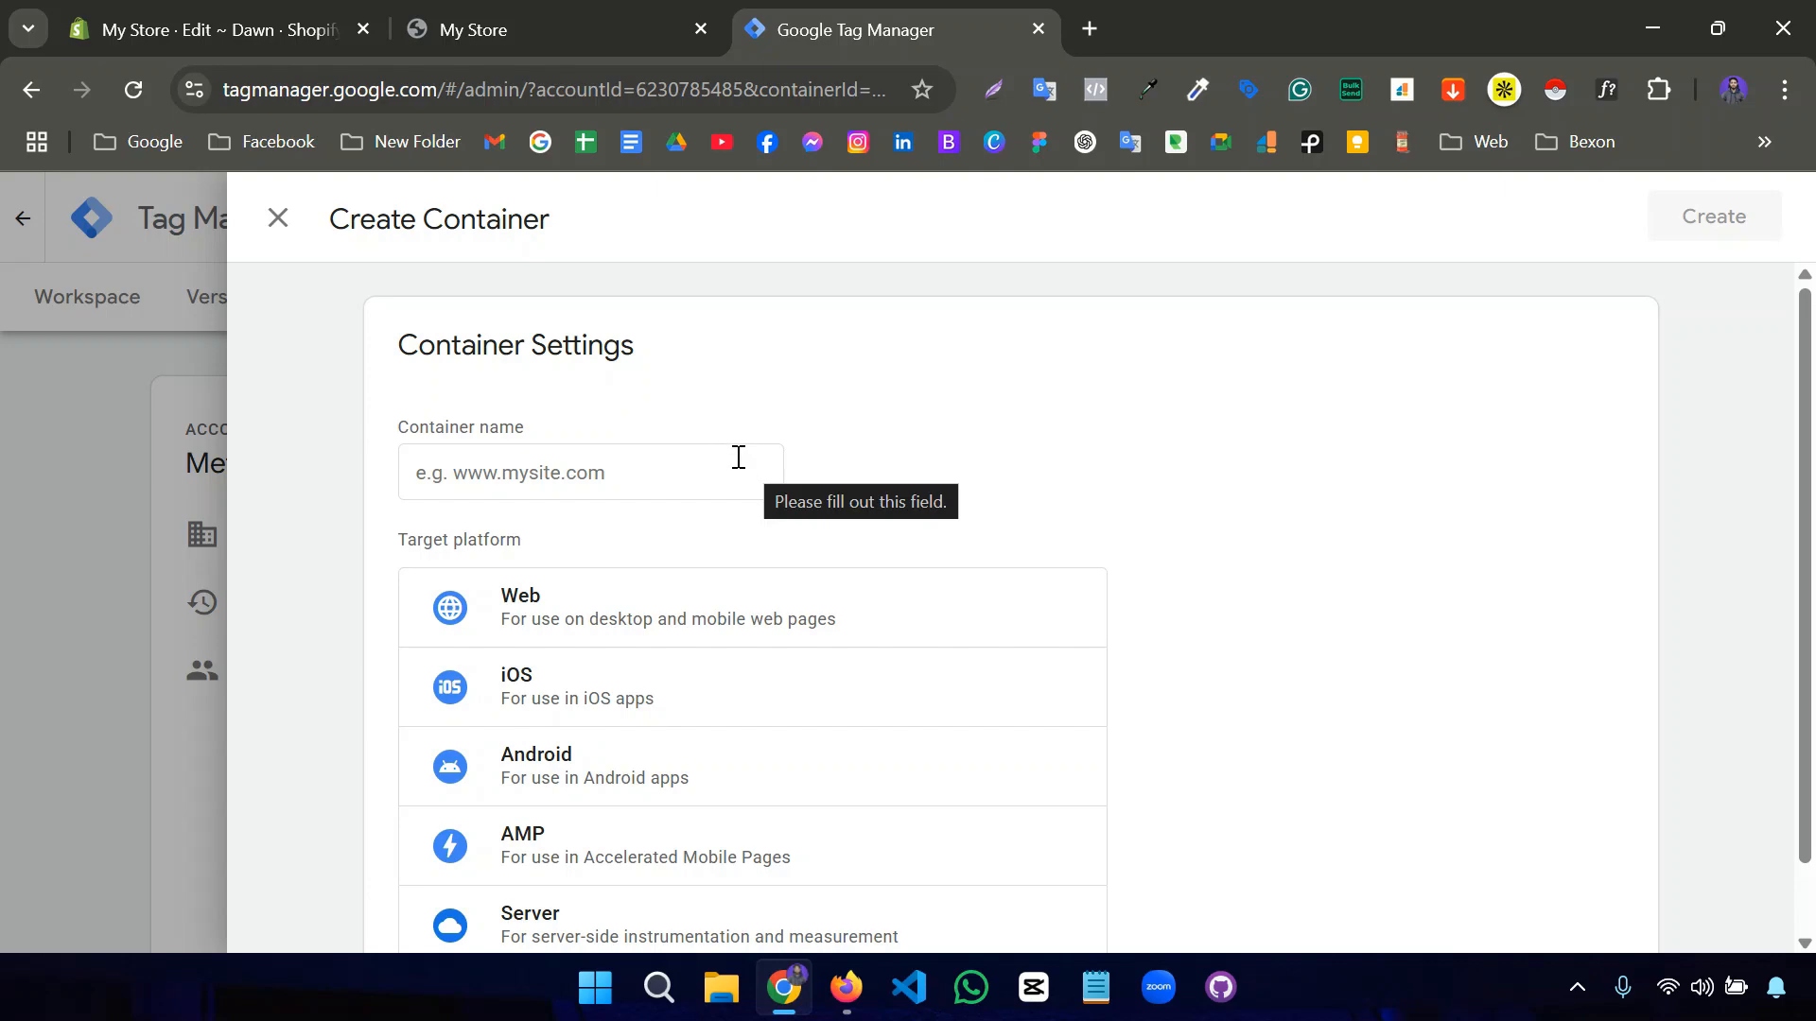
left_click(278, 219)
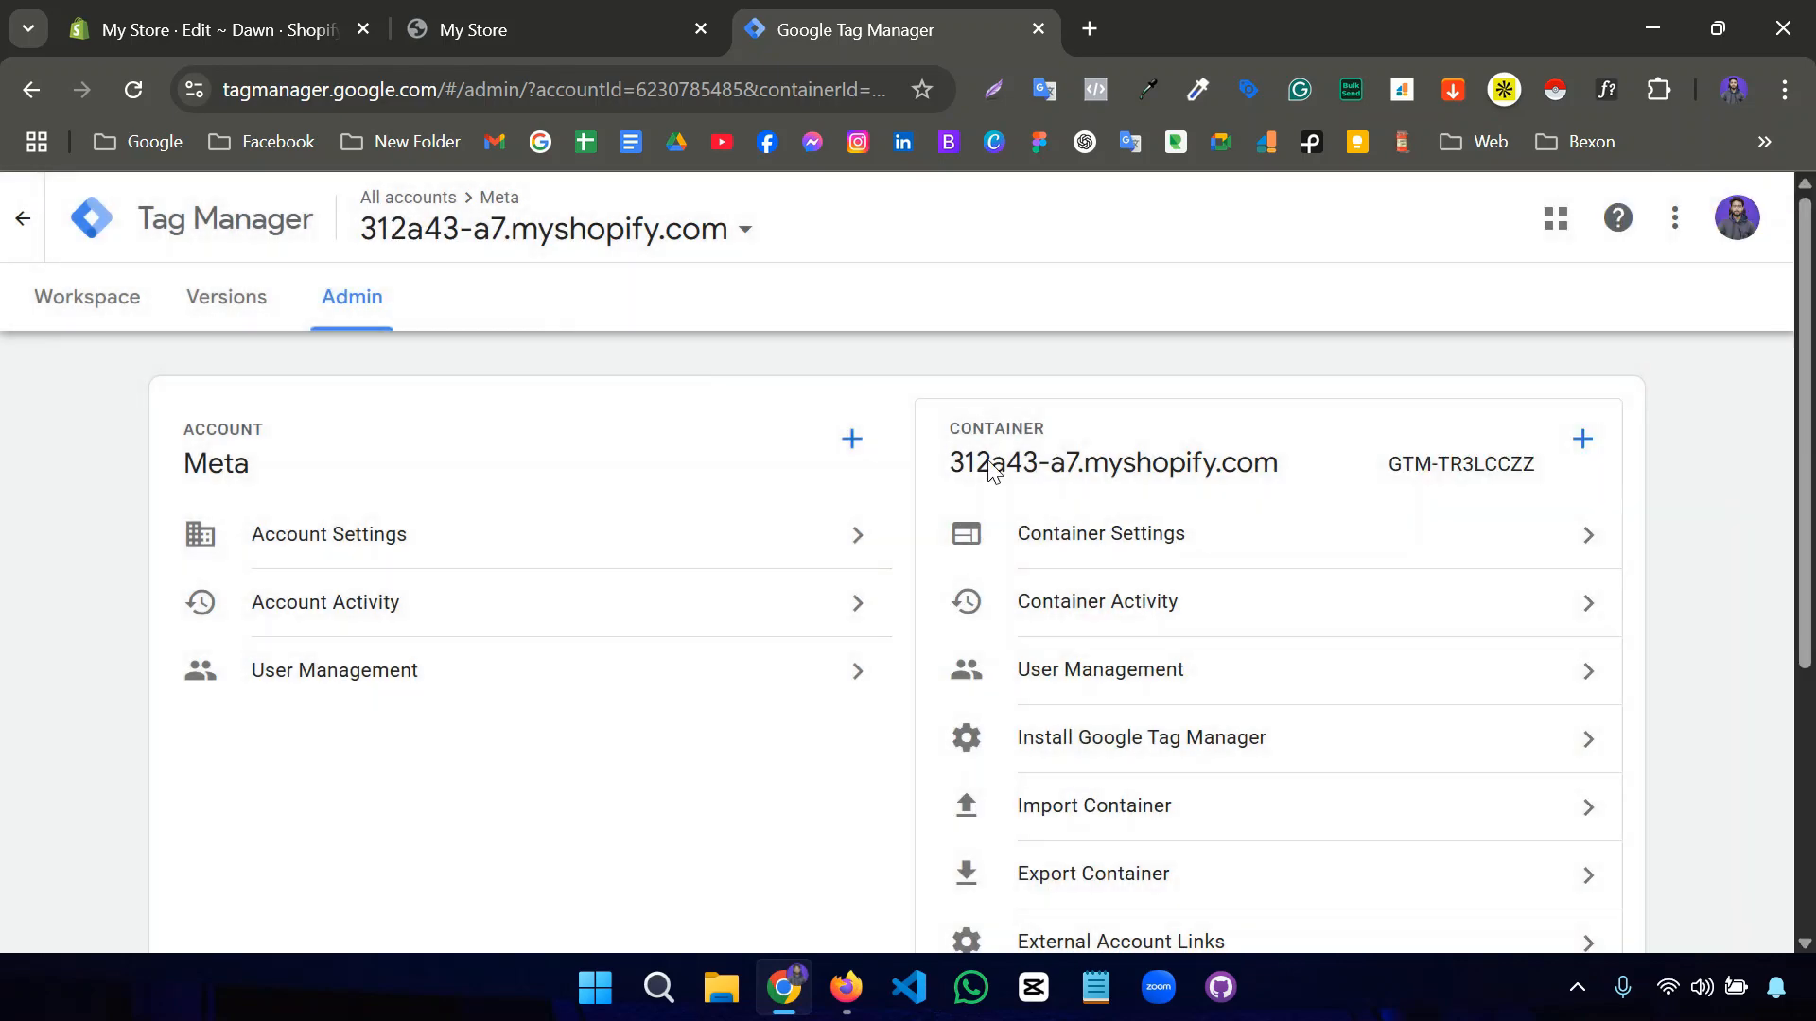
- Review the 312a43-a7.myshopify.com container's settings and its delete option, and close them without changes
left_click(1141, 544)
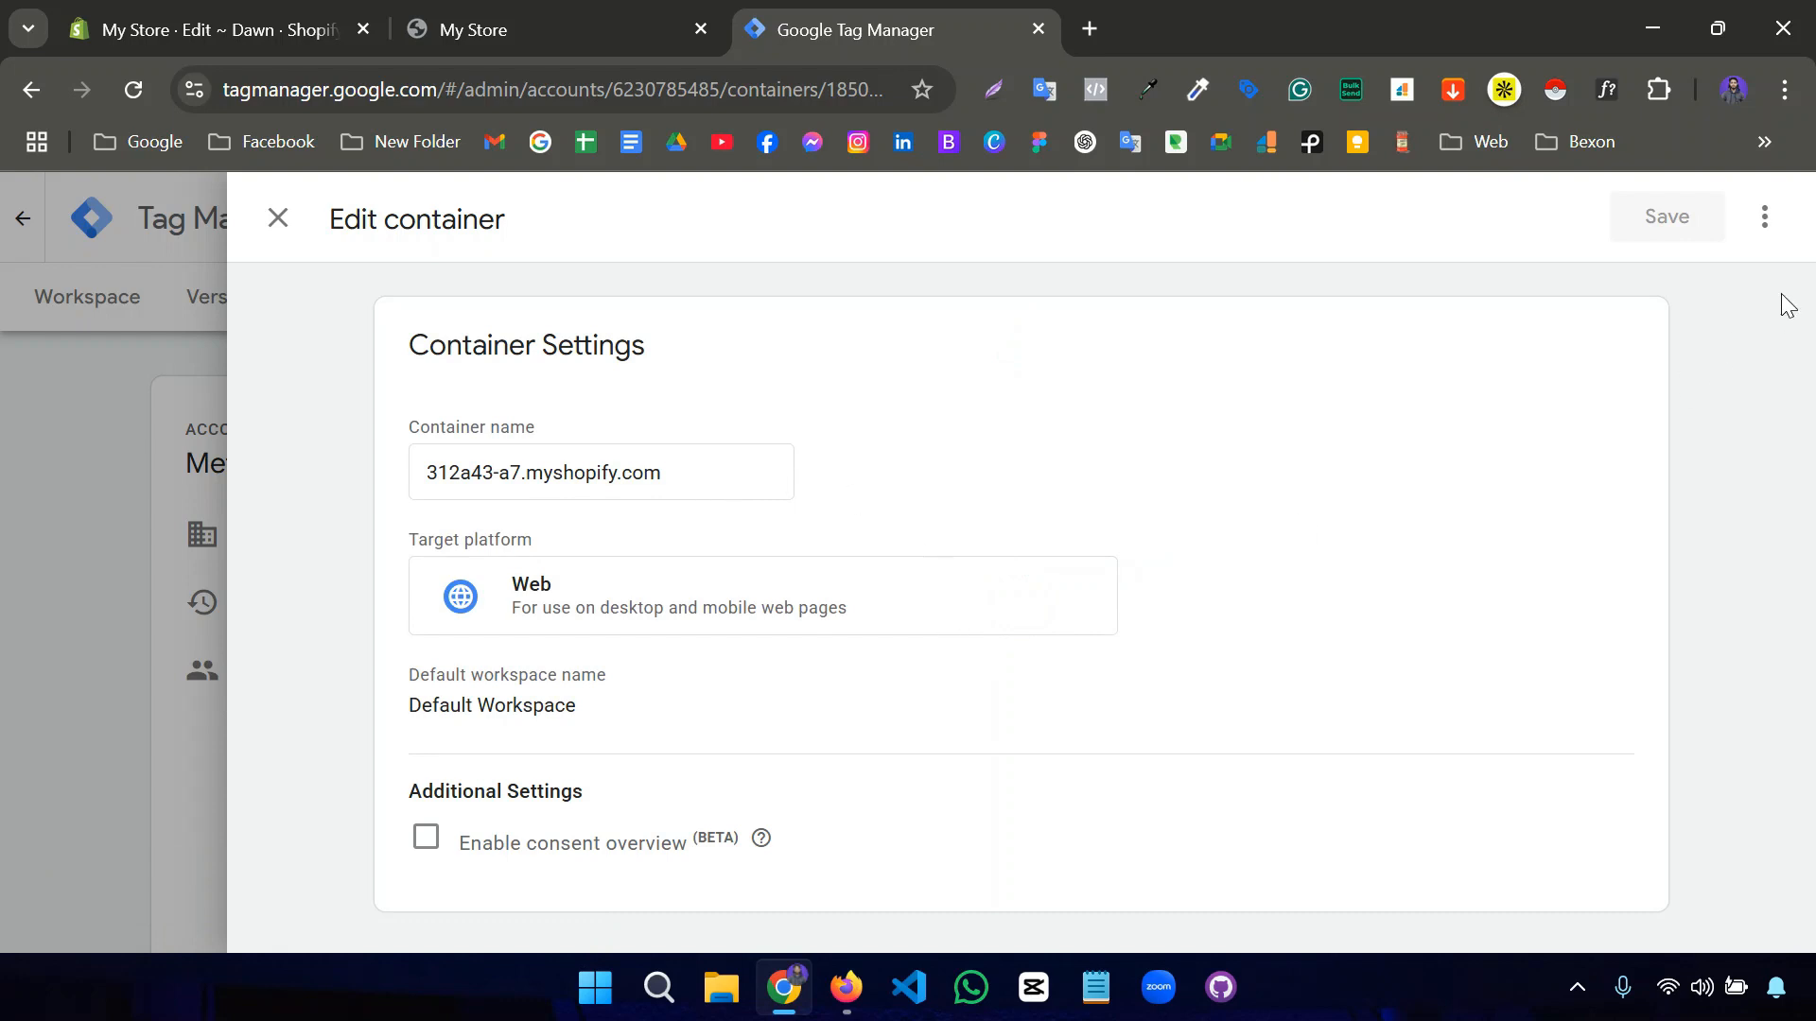
left_click(1766, 219)
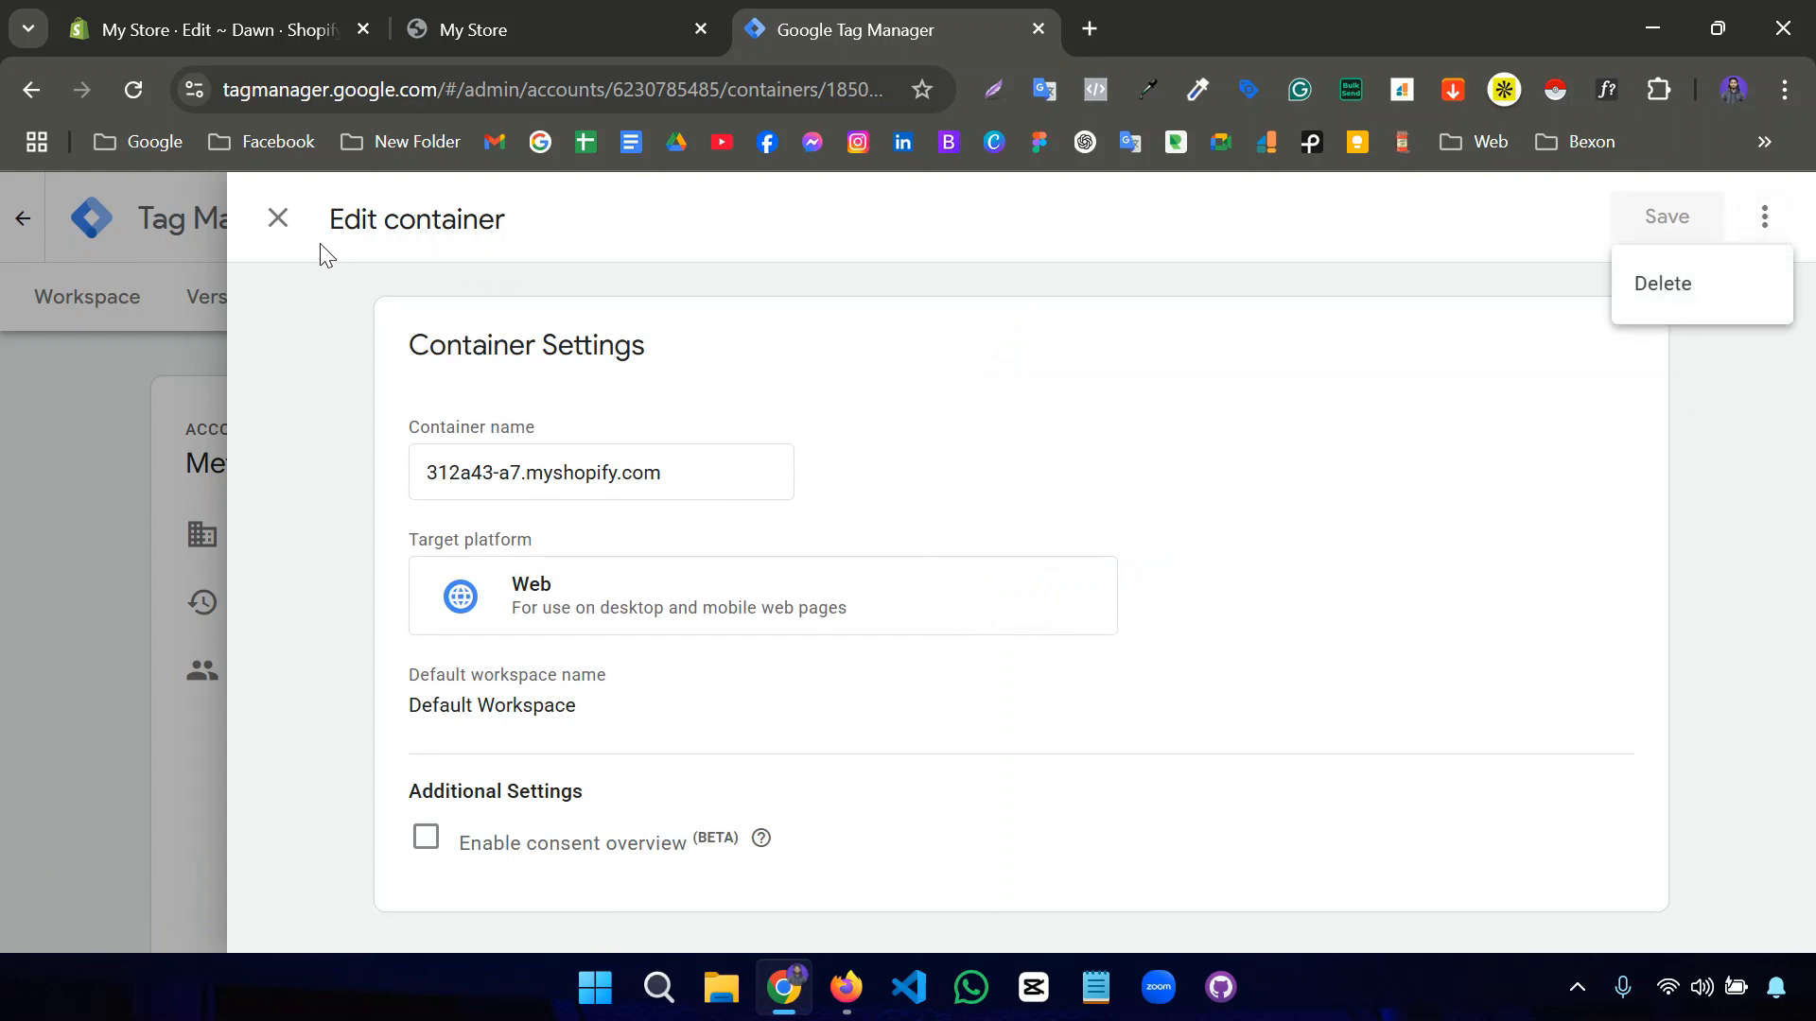
left_click(280, 224)
left_click(276, 220)
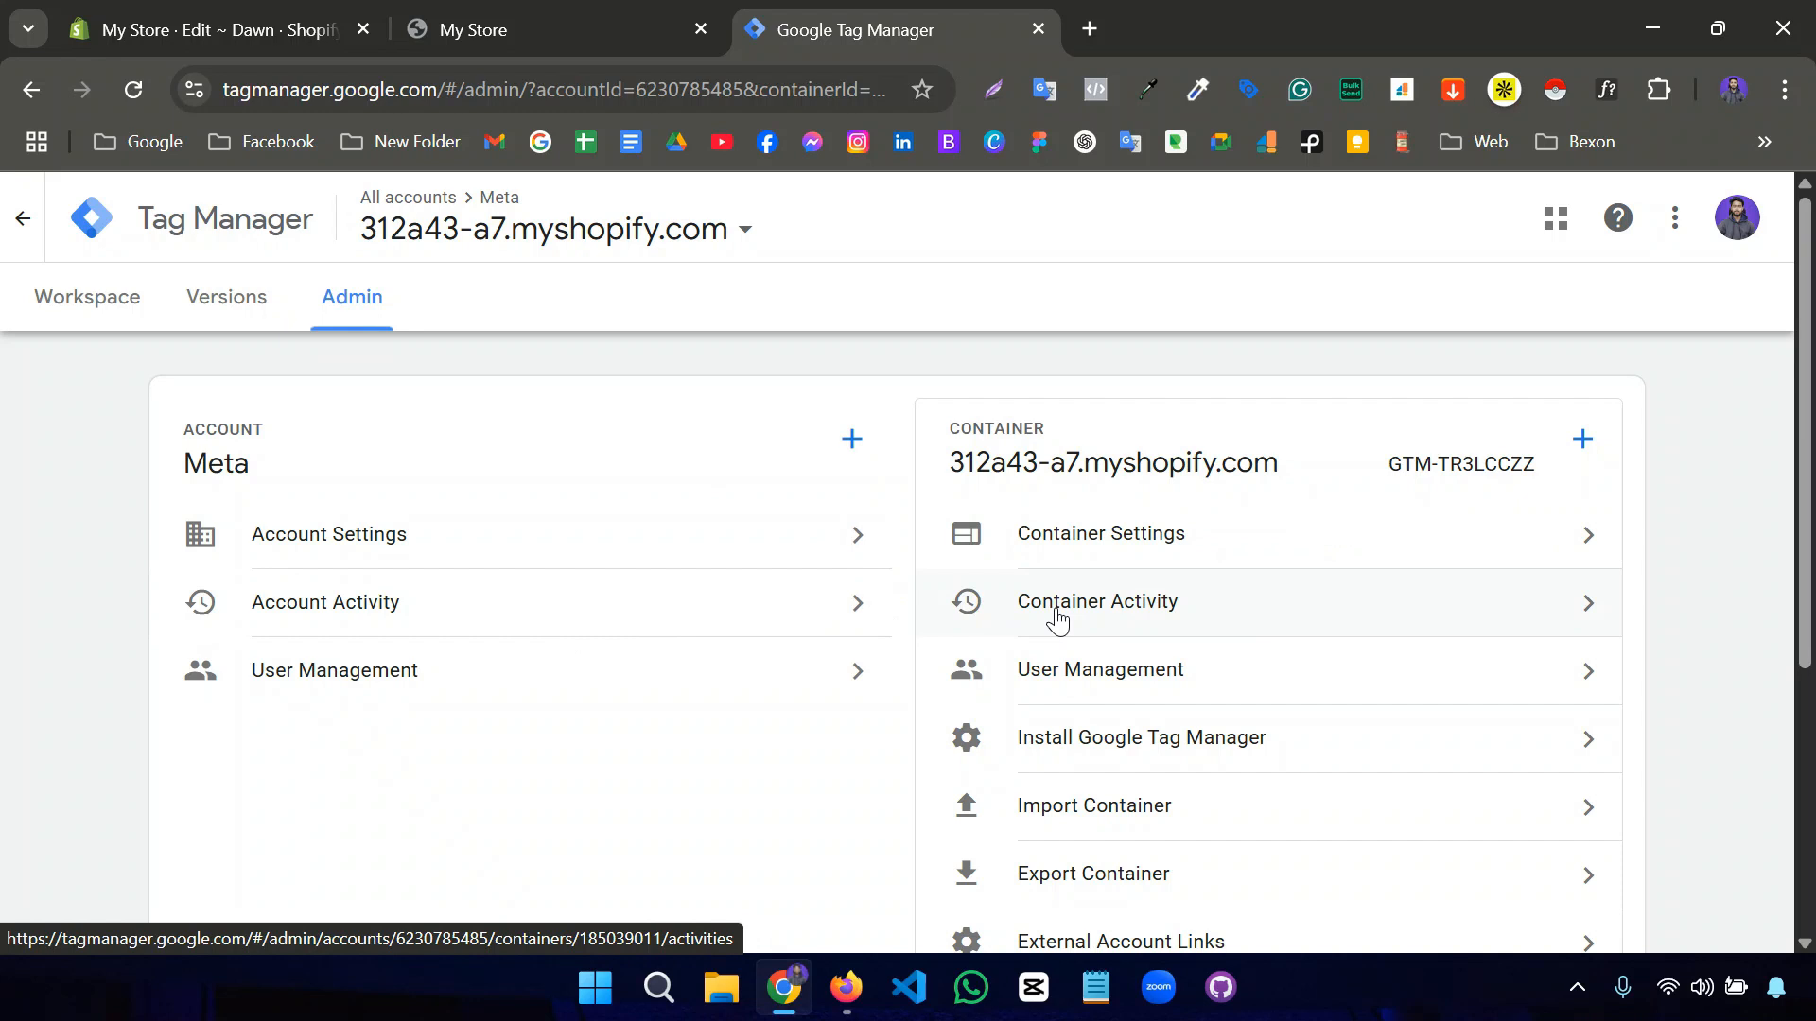
- Review the user permissions of the 312a43-a7.myshopify.com container and close them without changes
scroll(1188, 605, "down", 1)
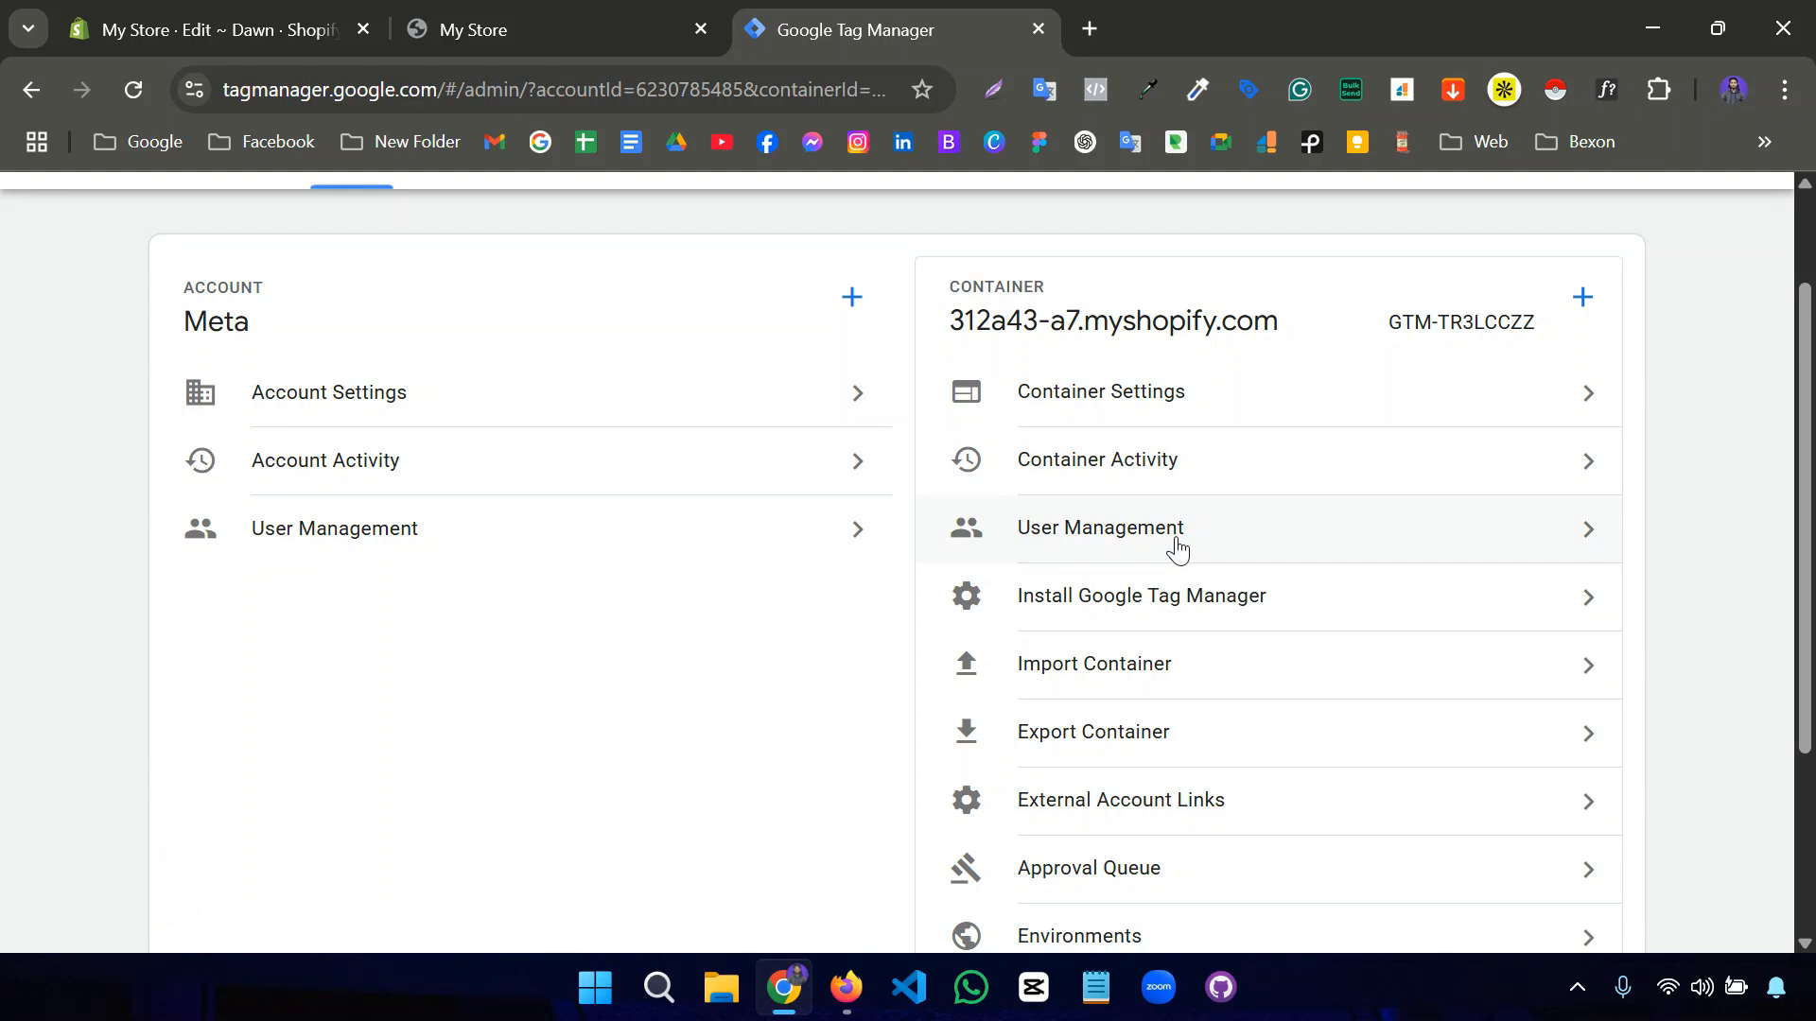
left_click(1178, 547)
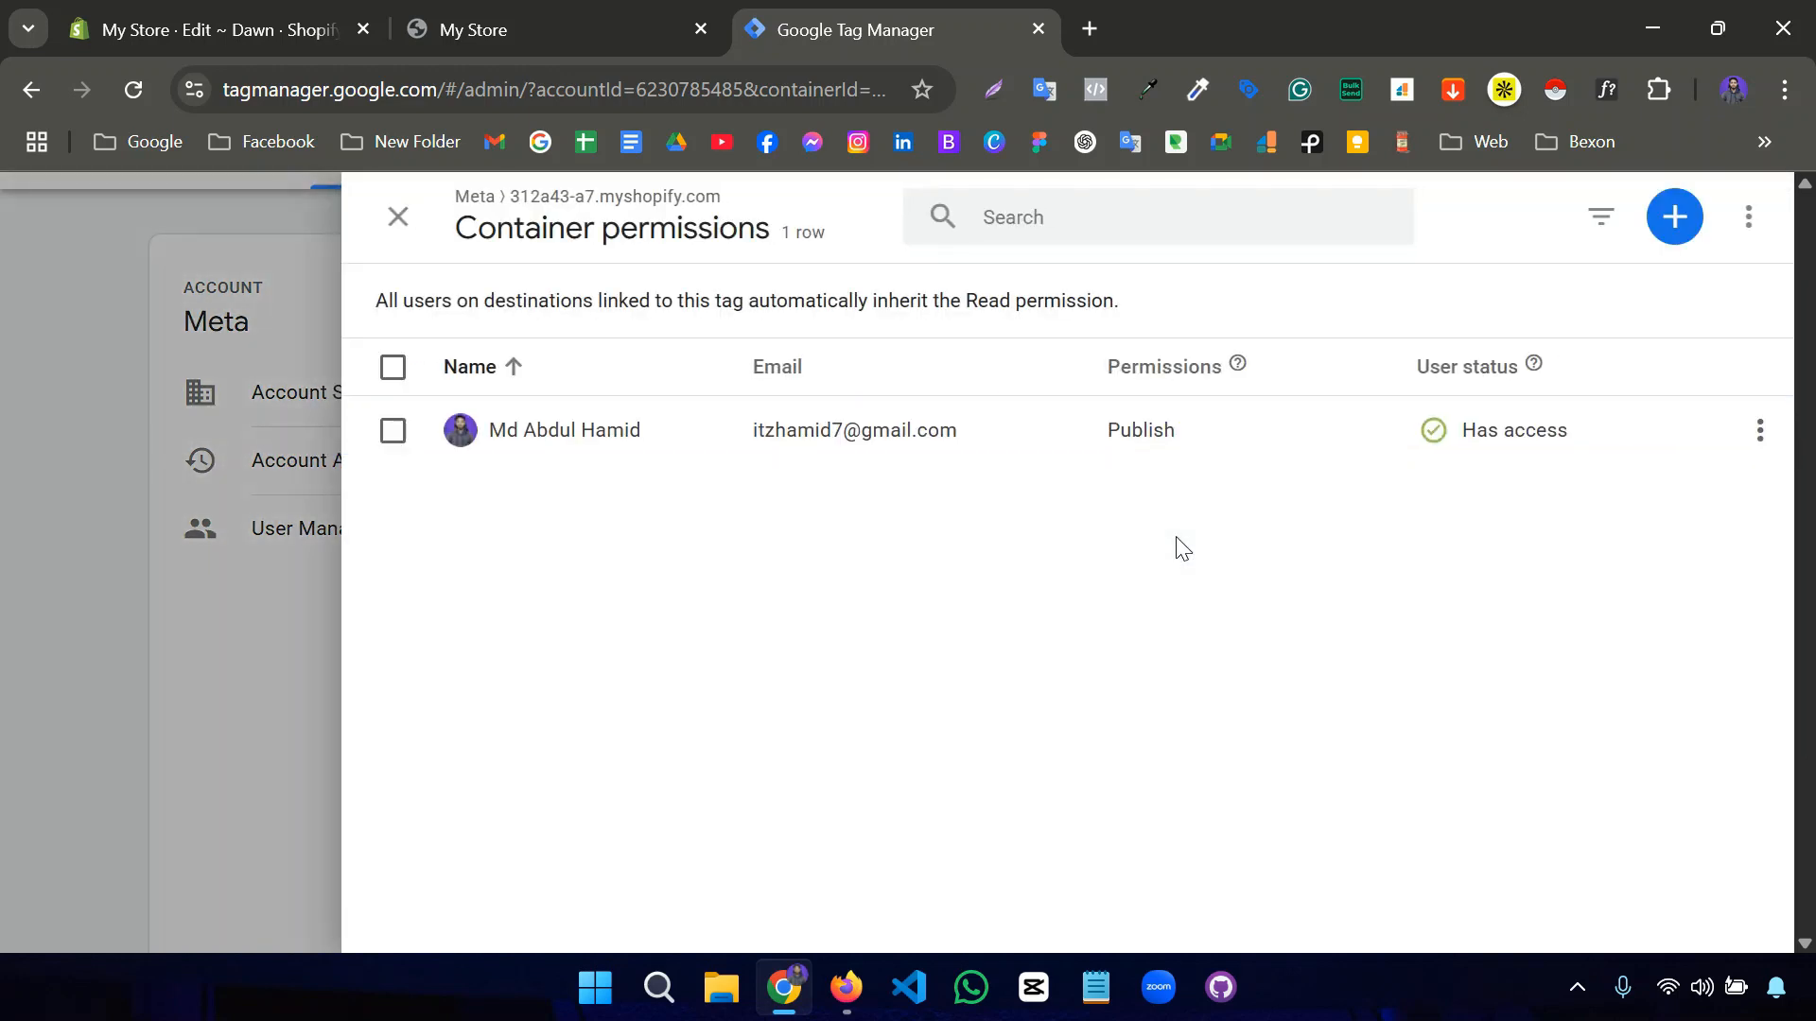
left_click(398, 218)
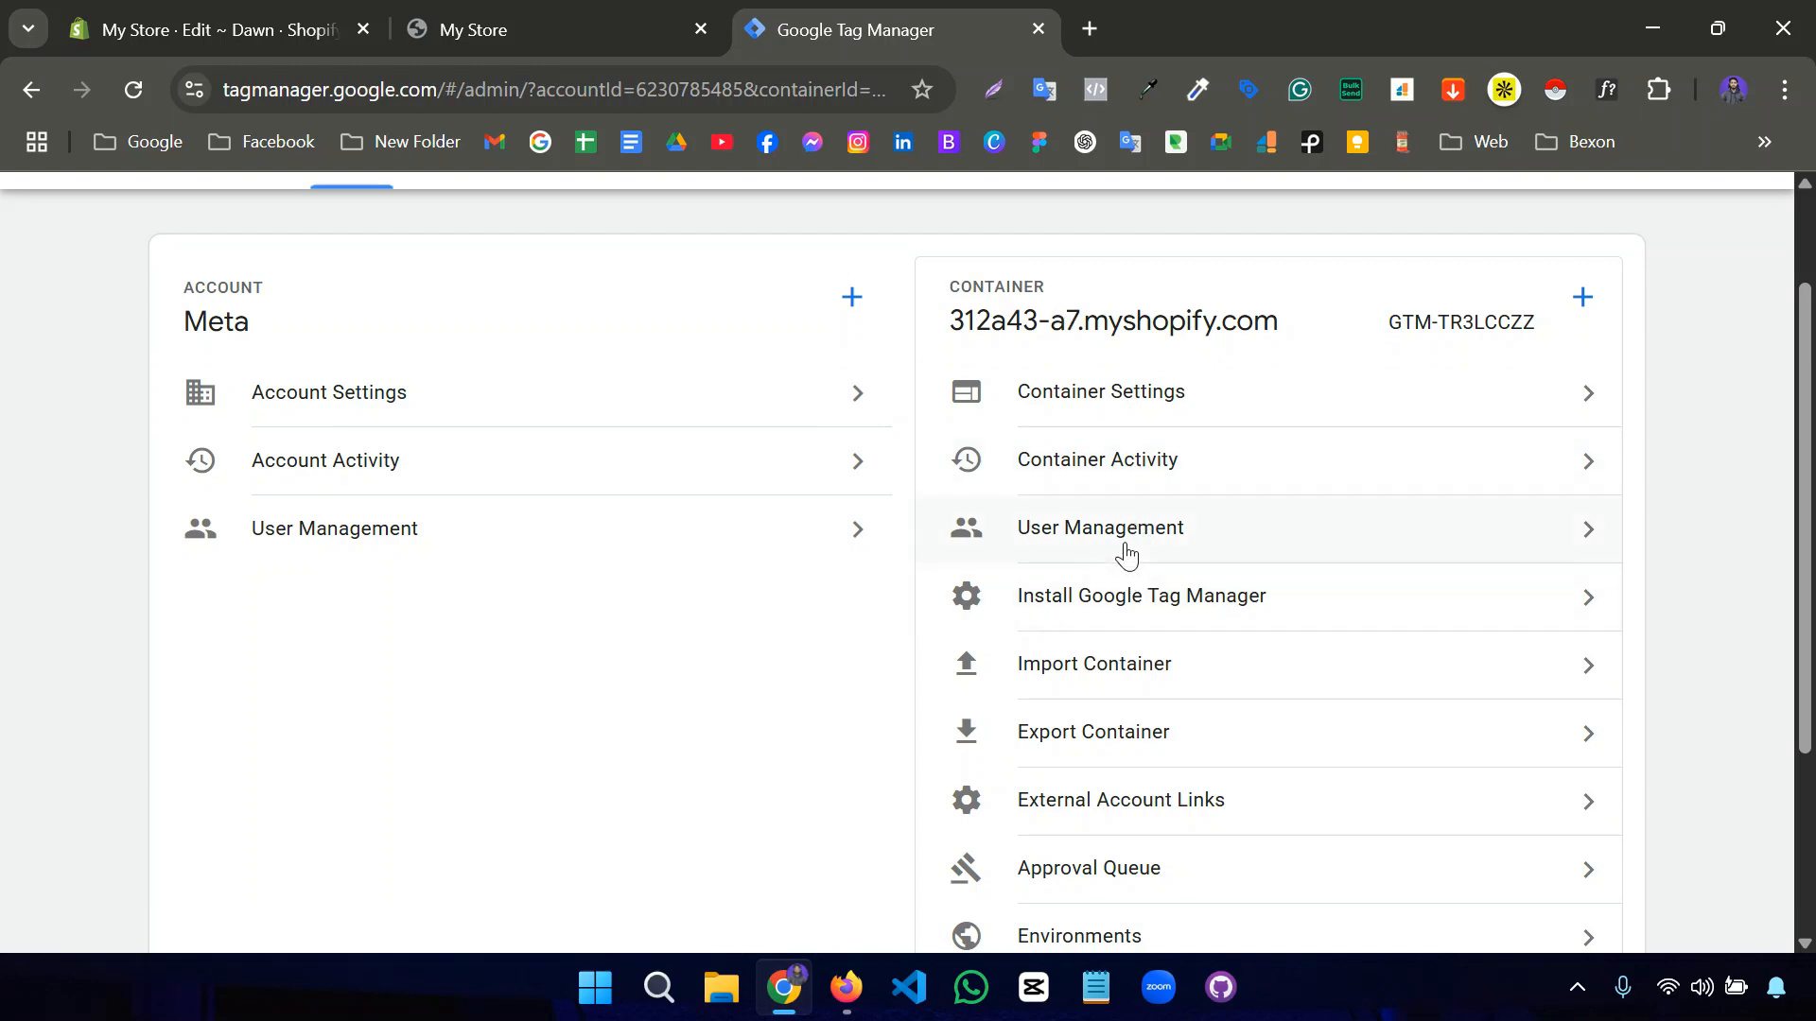
- Examine the workspaces and versions offered for exporting the container, and close the chooser without exporting
scroll(1125, 556, "down", 1)
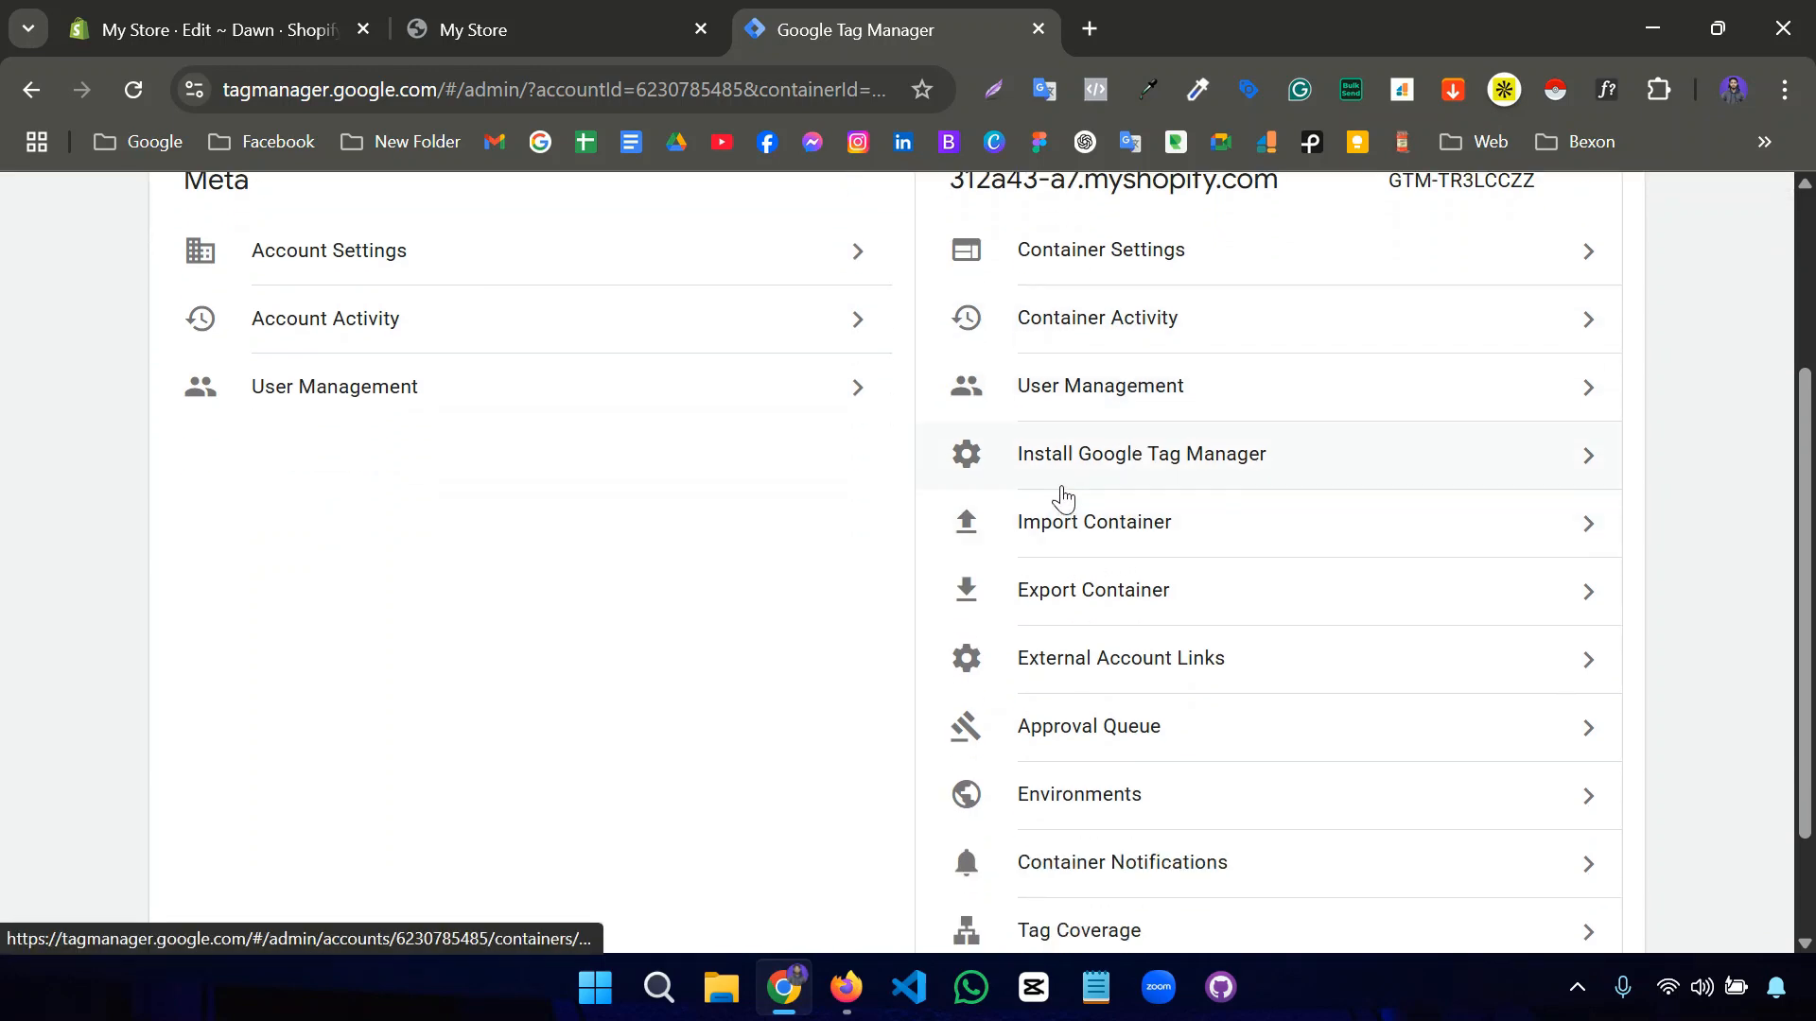
scroll(1064, 510, "down", 1)
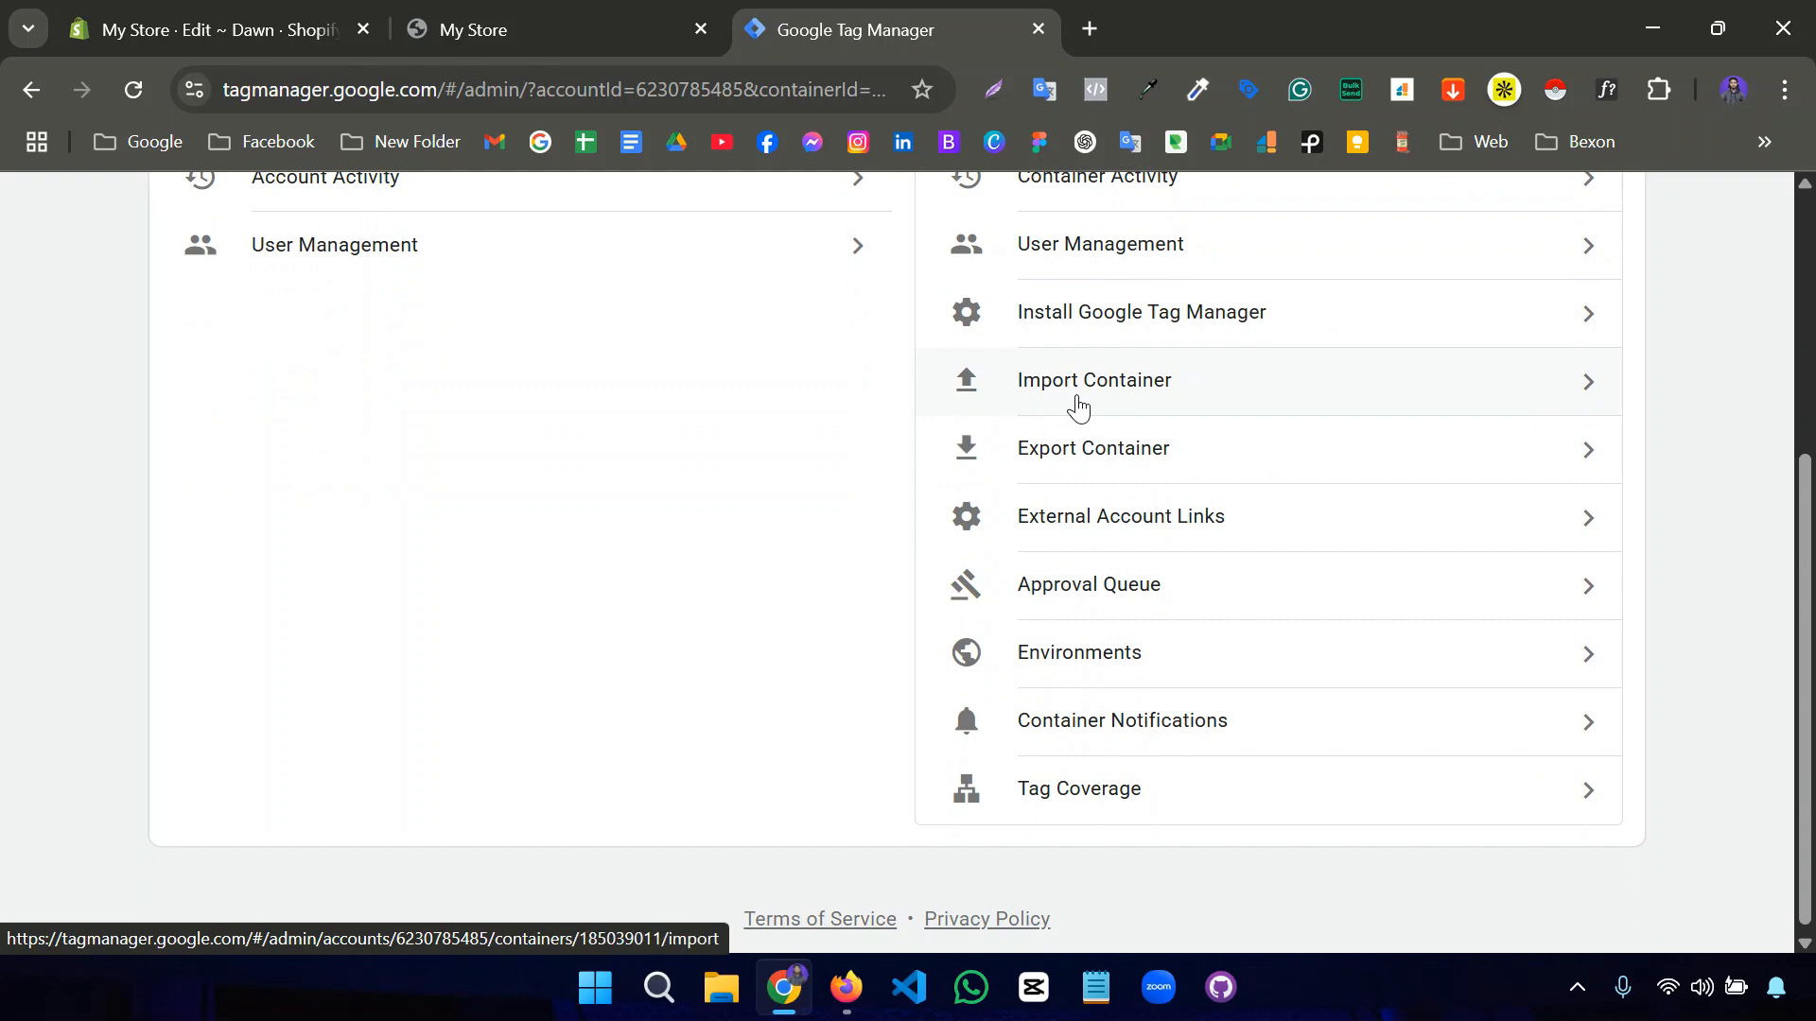
left_click(1076, 468)
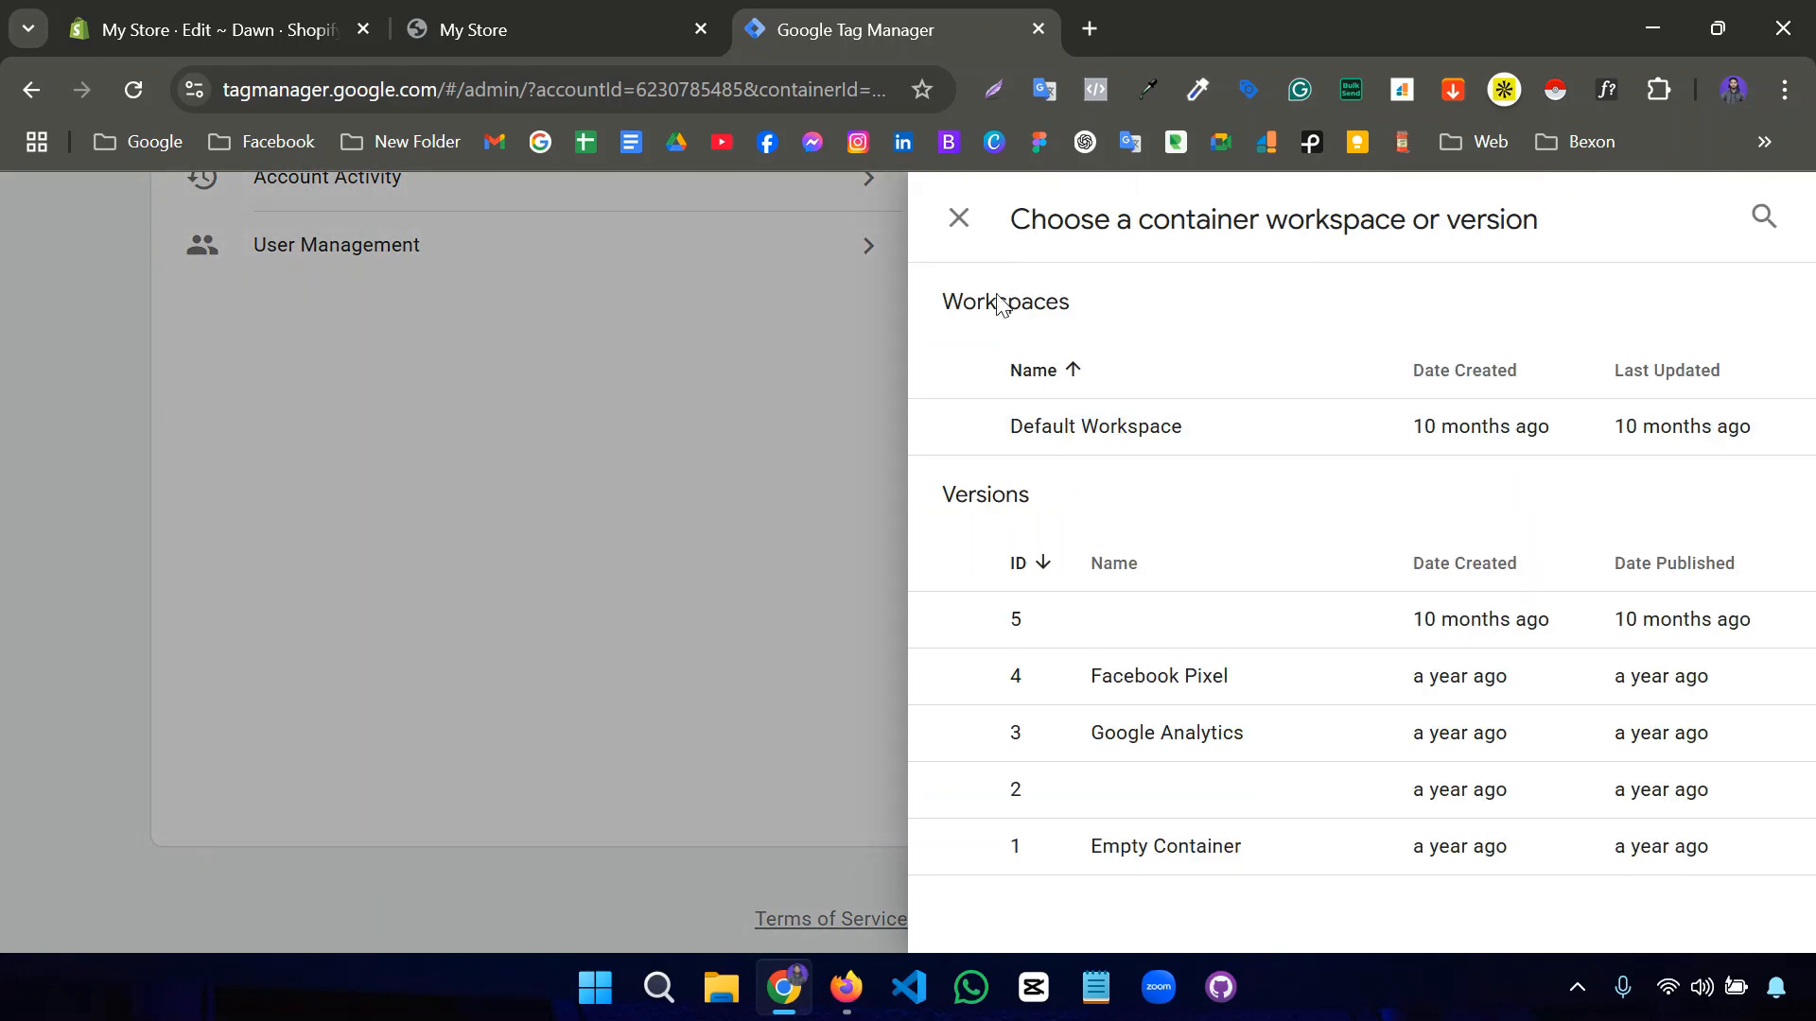
left_click(959, 219)
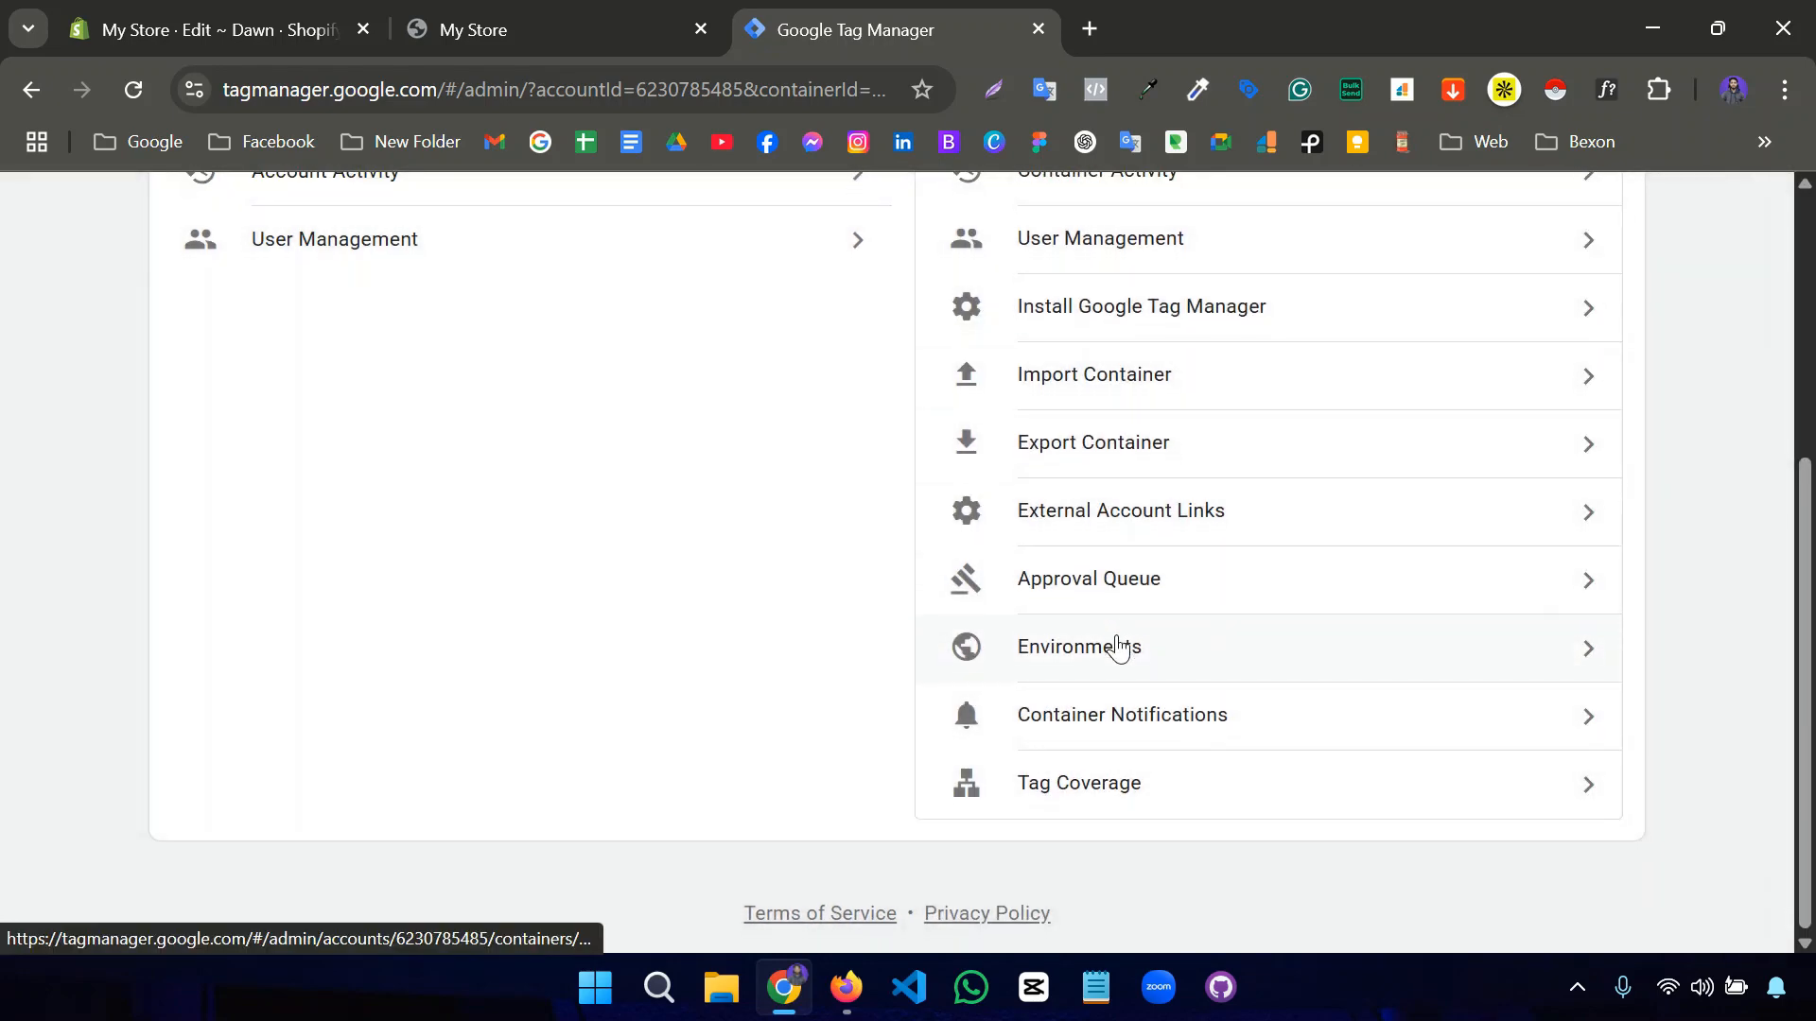
- Return to the container's workspace and review its overview, tags, triggers and variables
scroll(1119, 647, "up", 5)
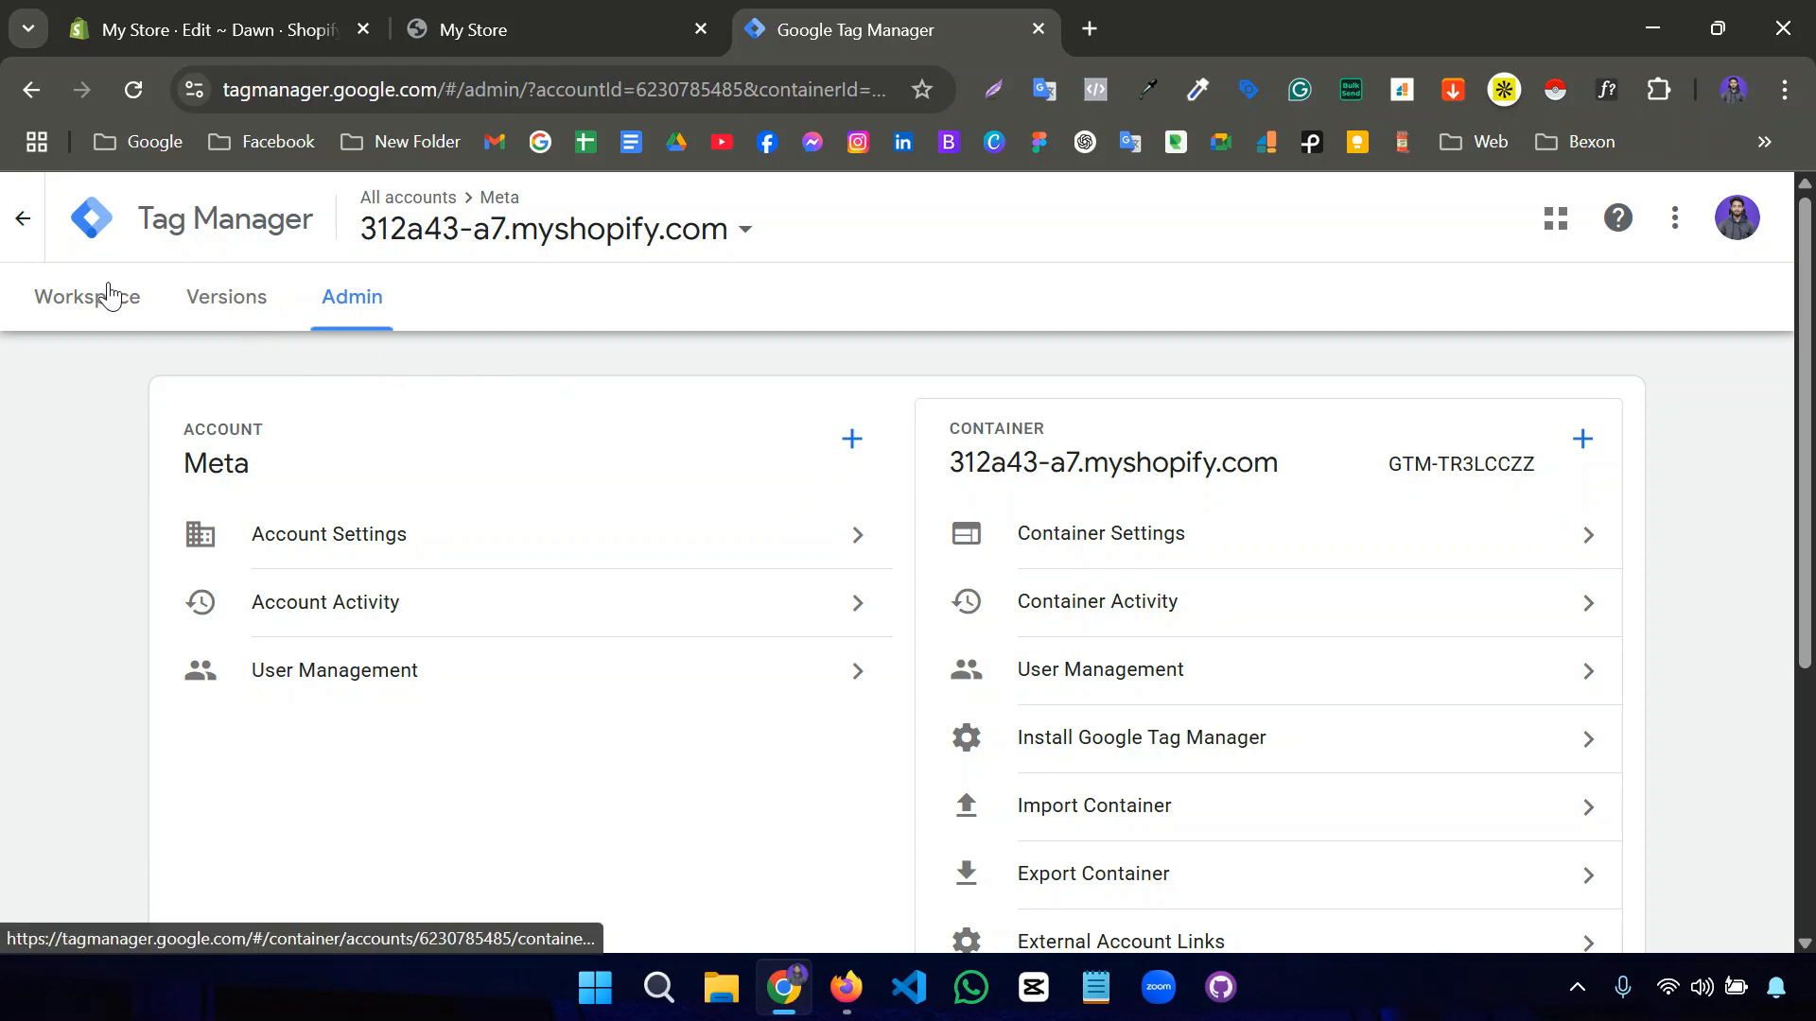
left_click(70, 307)
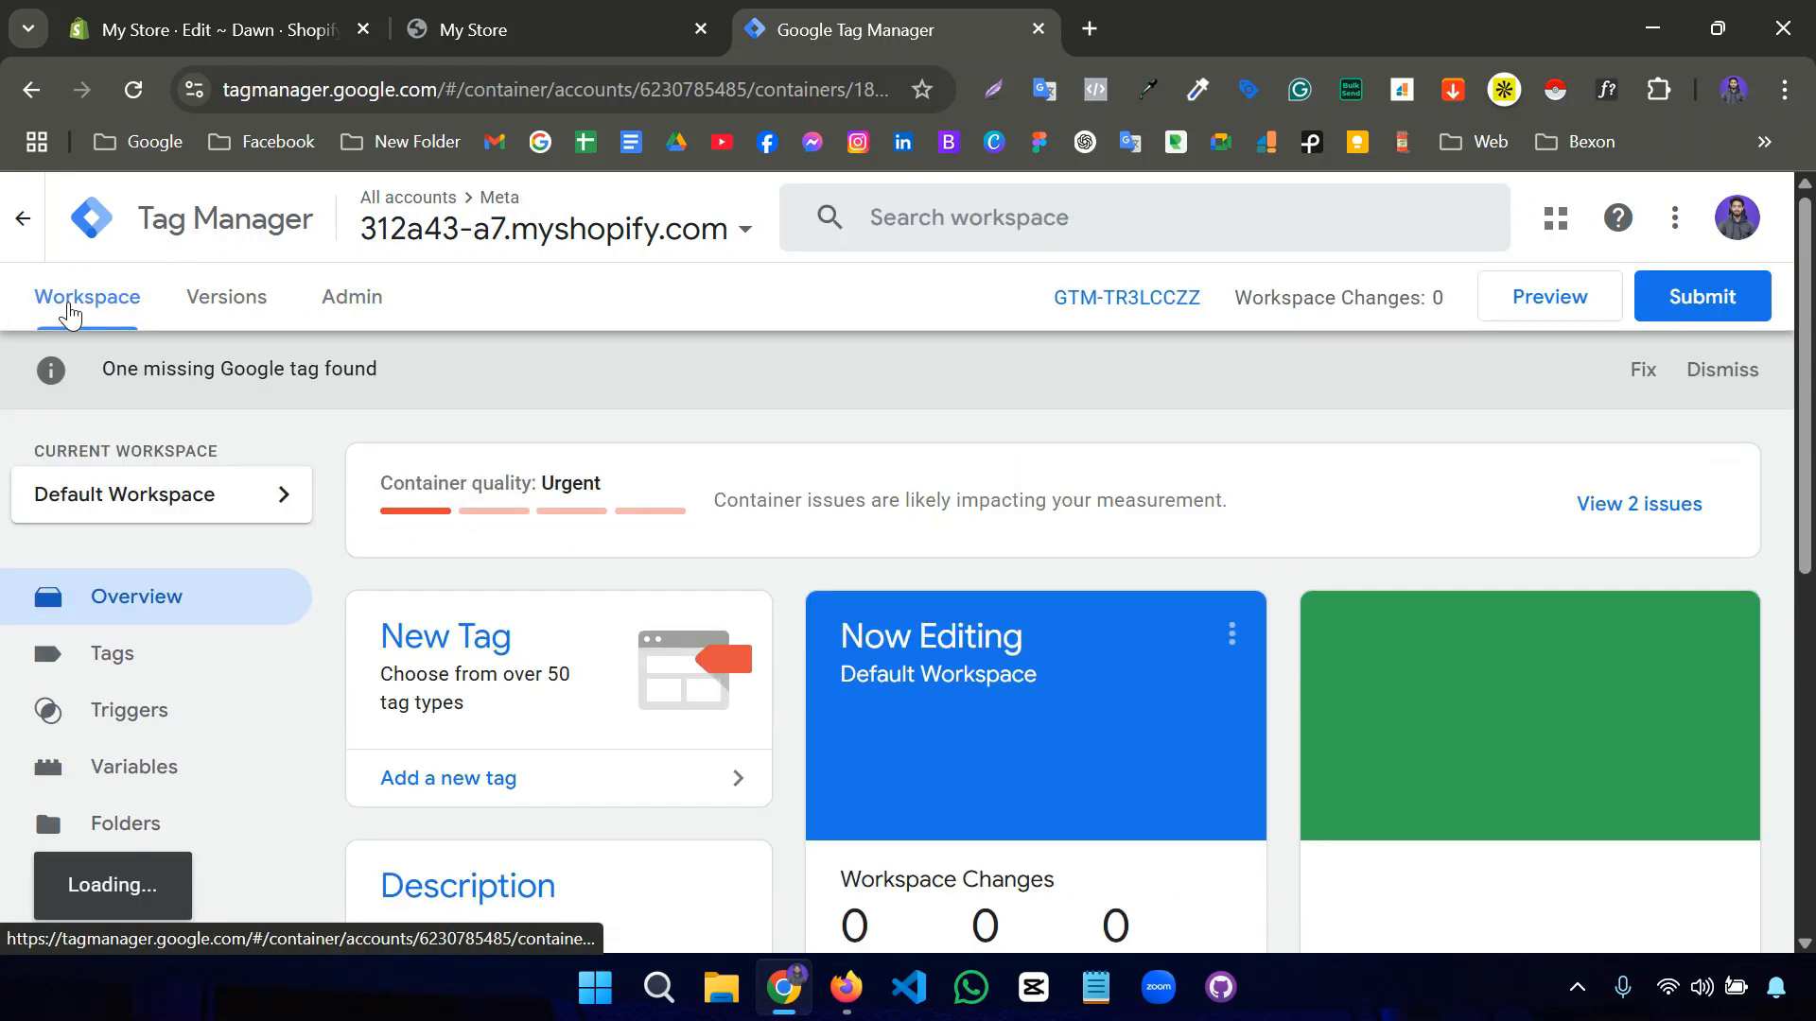
scroll(322, 595, "down", 1)
scroll(274, 544, "down", 1)
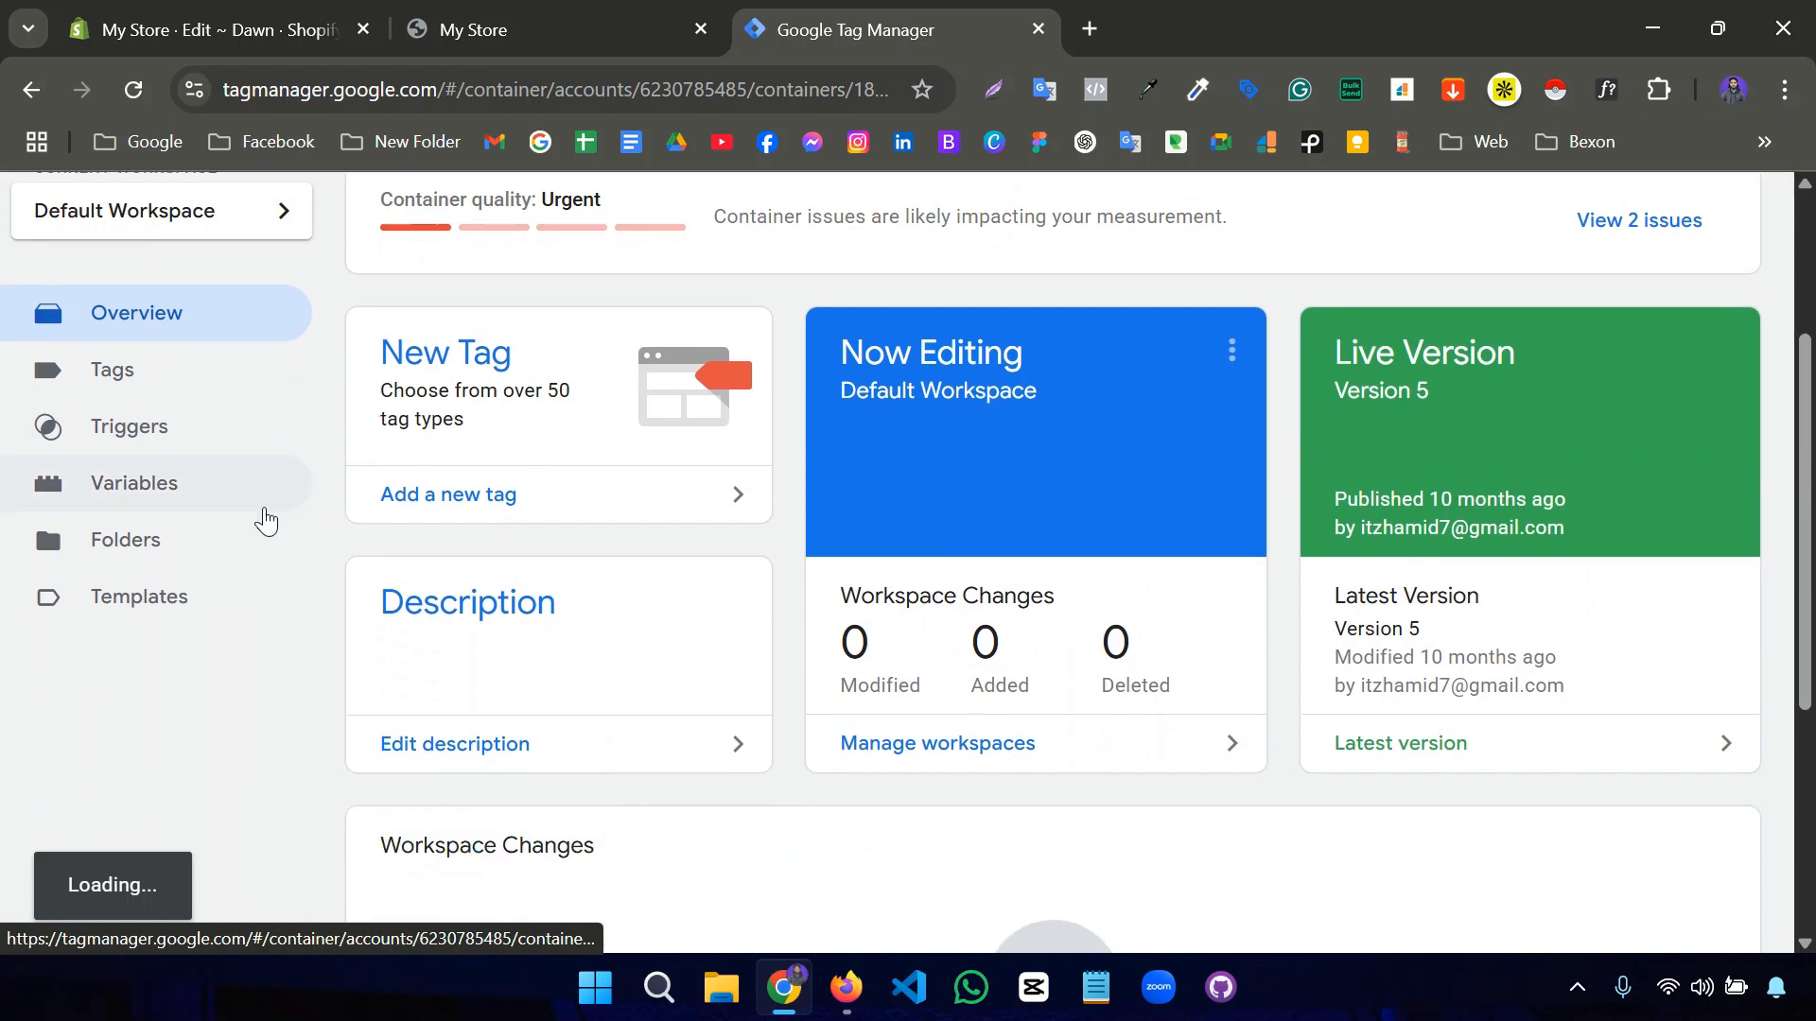
left_click(116, 374)
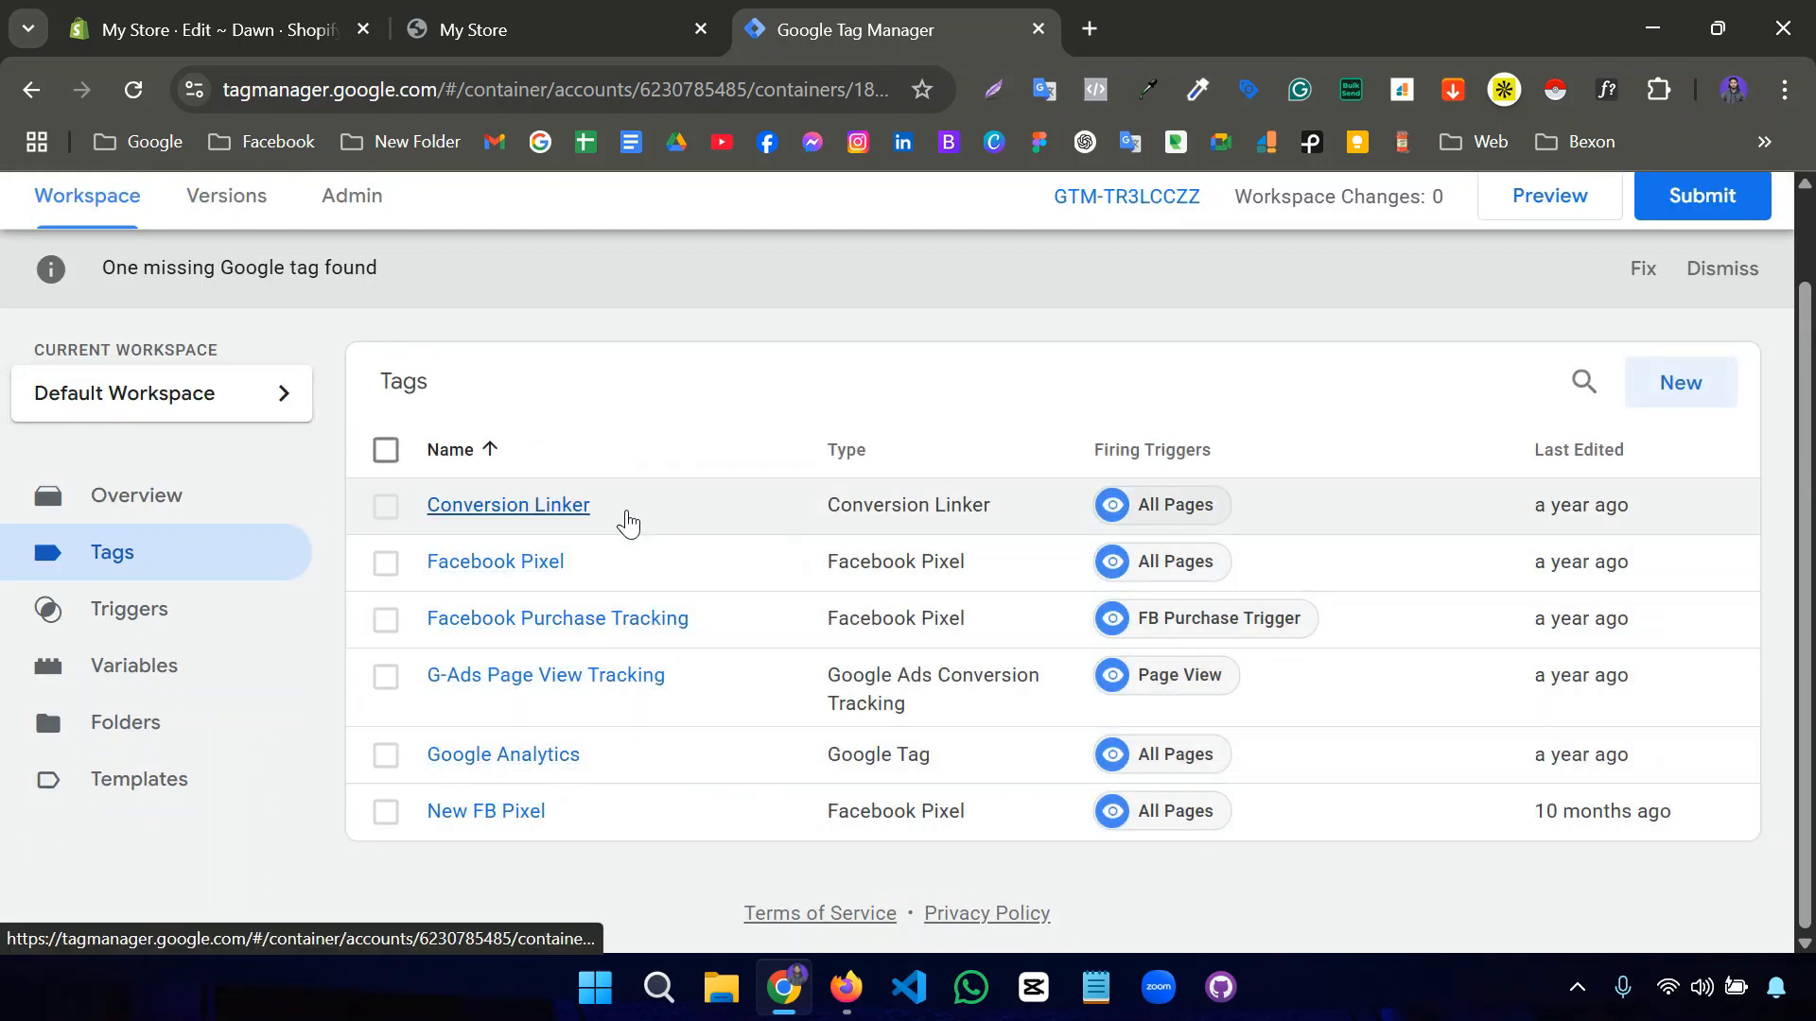
left_click(195, 613)
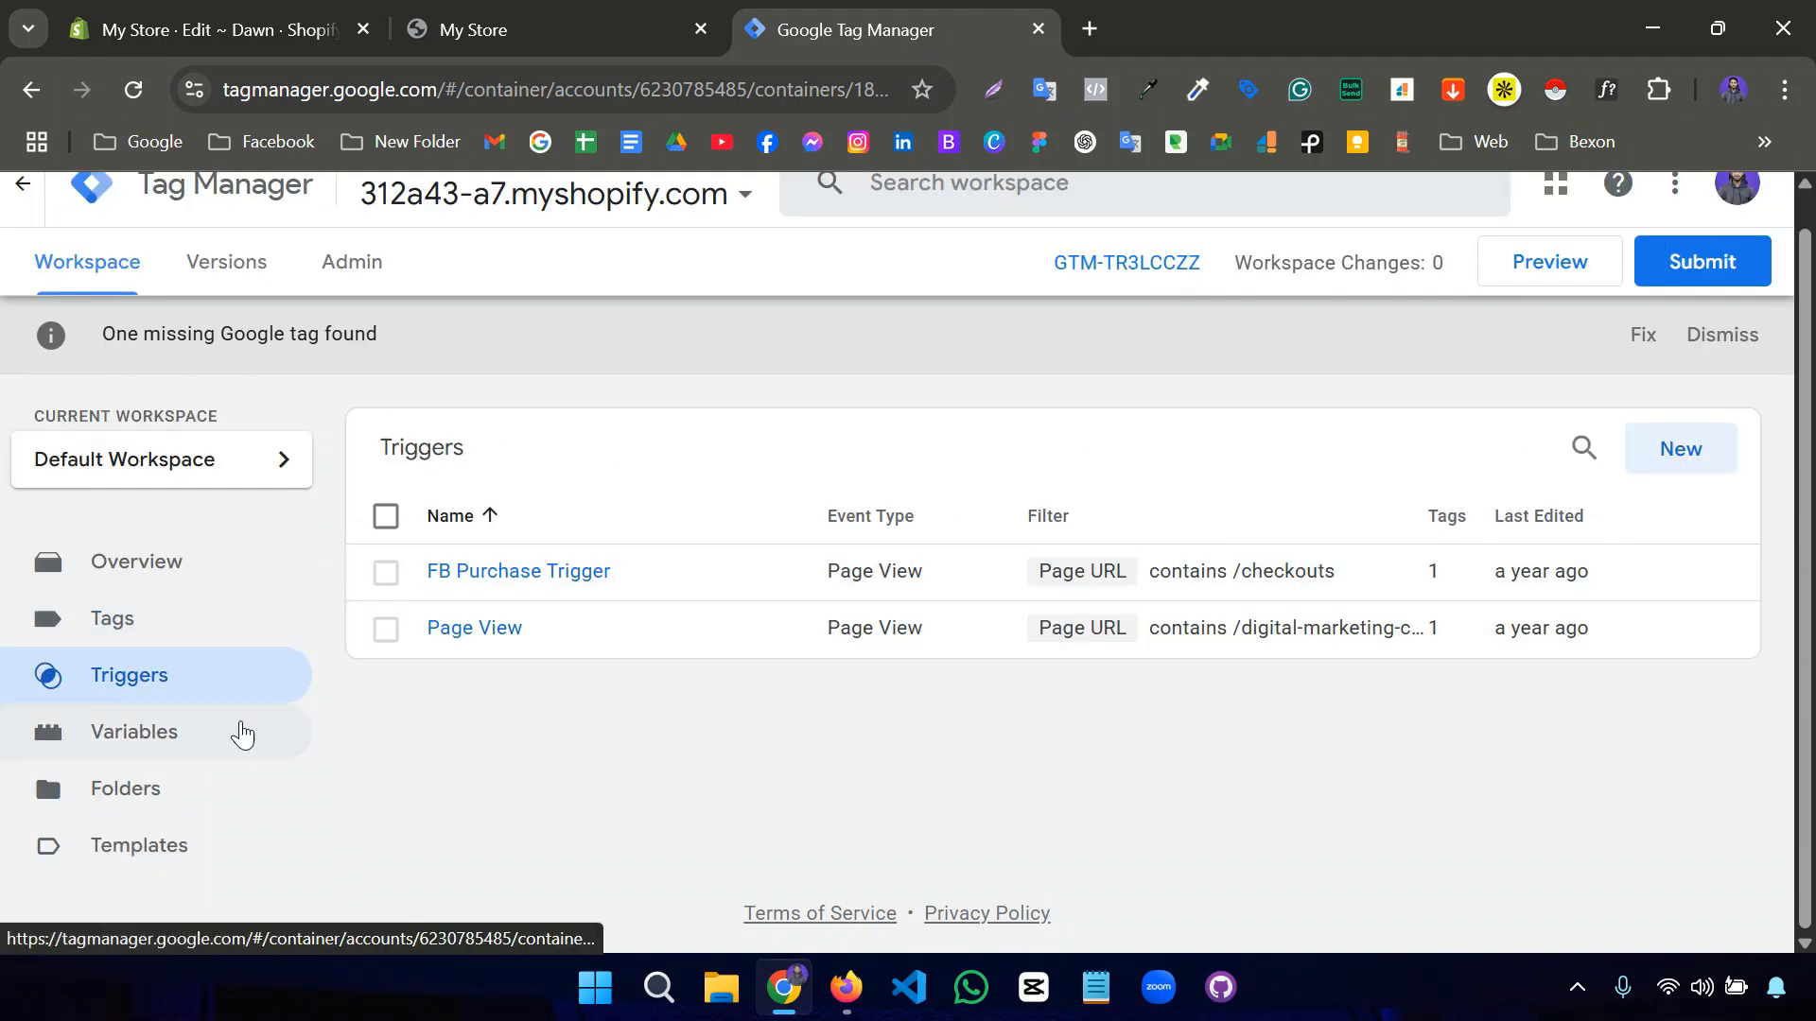
left_click(140, 747)
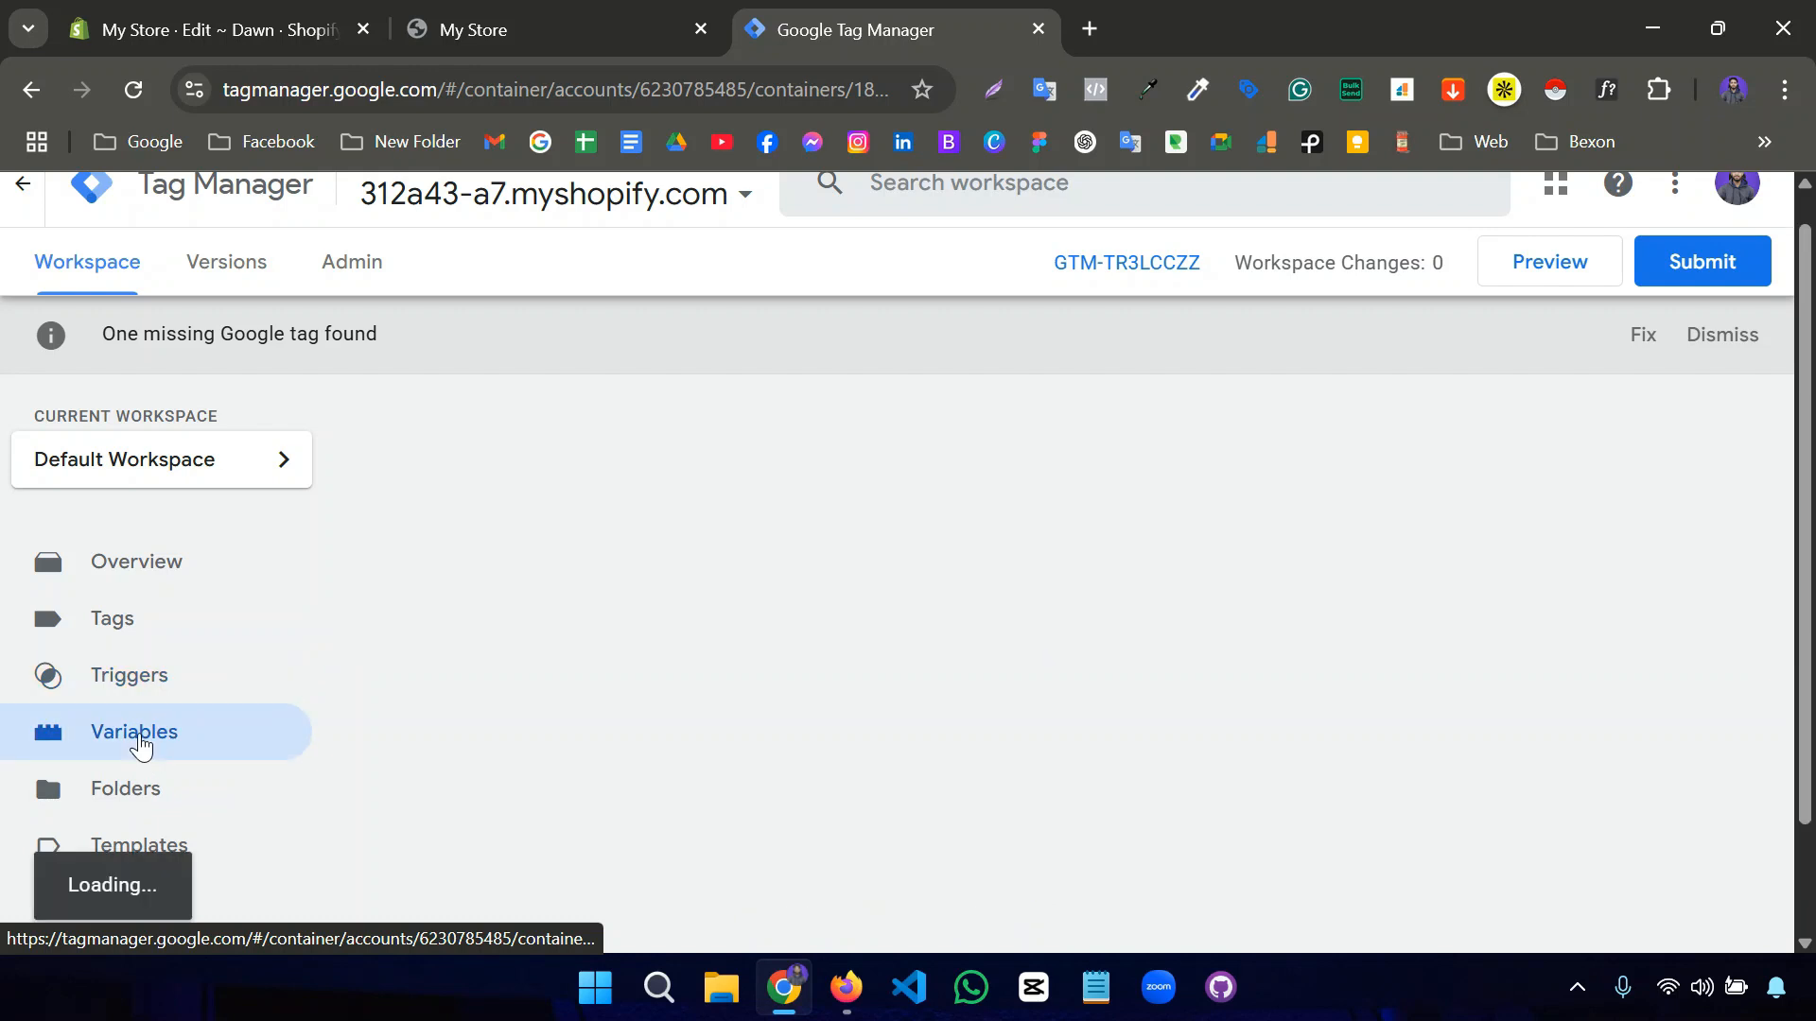
scroll(524, 638, "down", 1)
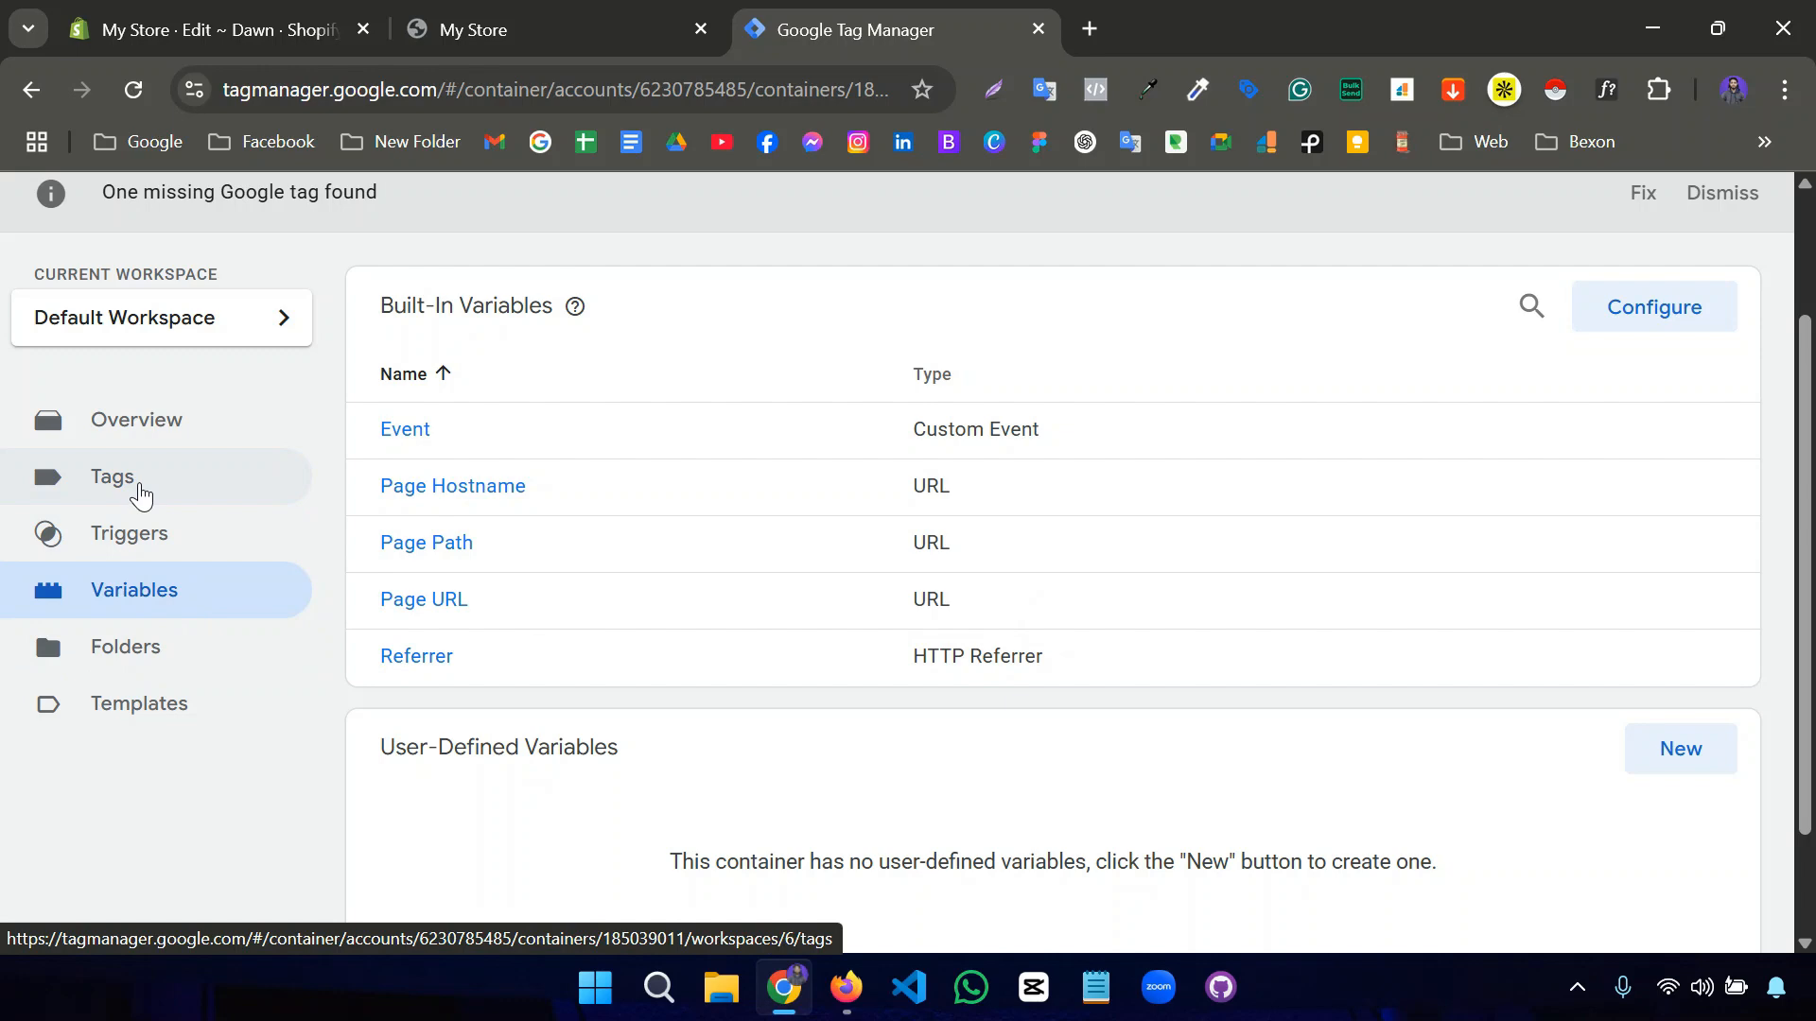
- Start a new tag from the tags list, browse the available tag types and close the type list without choosing one
left_click(140, 492)
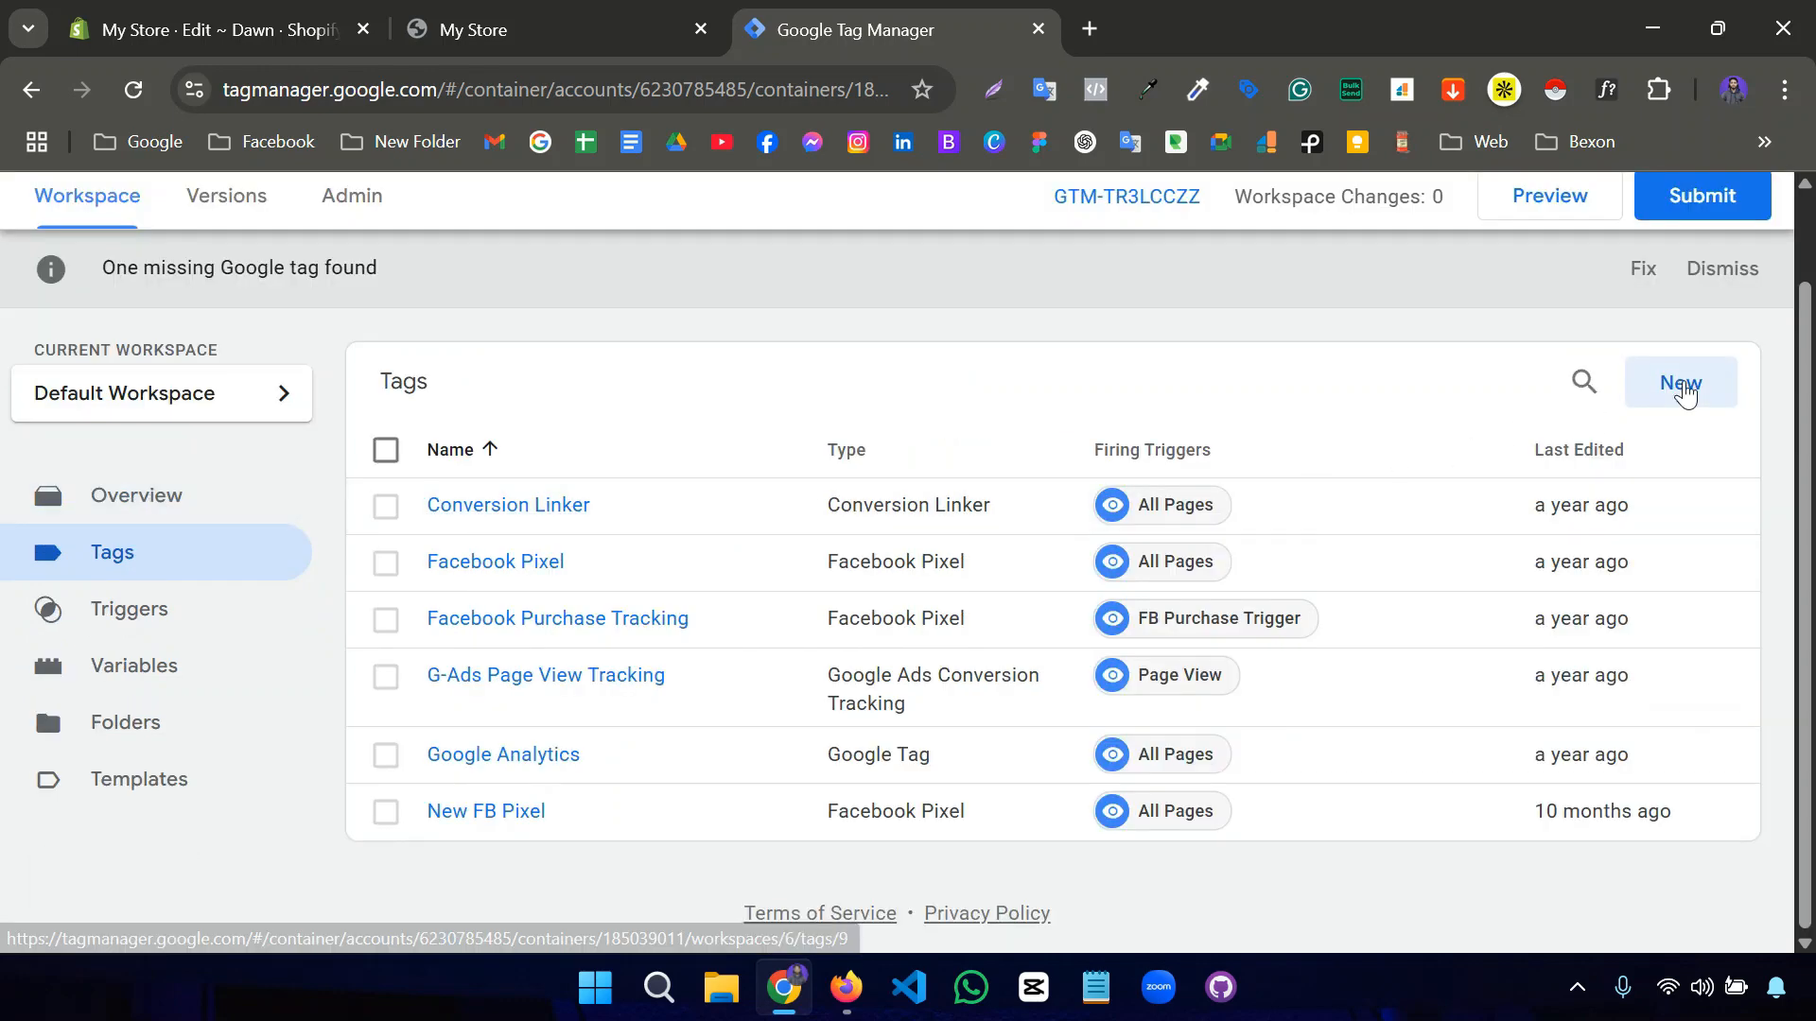
left_click(1683, 390)
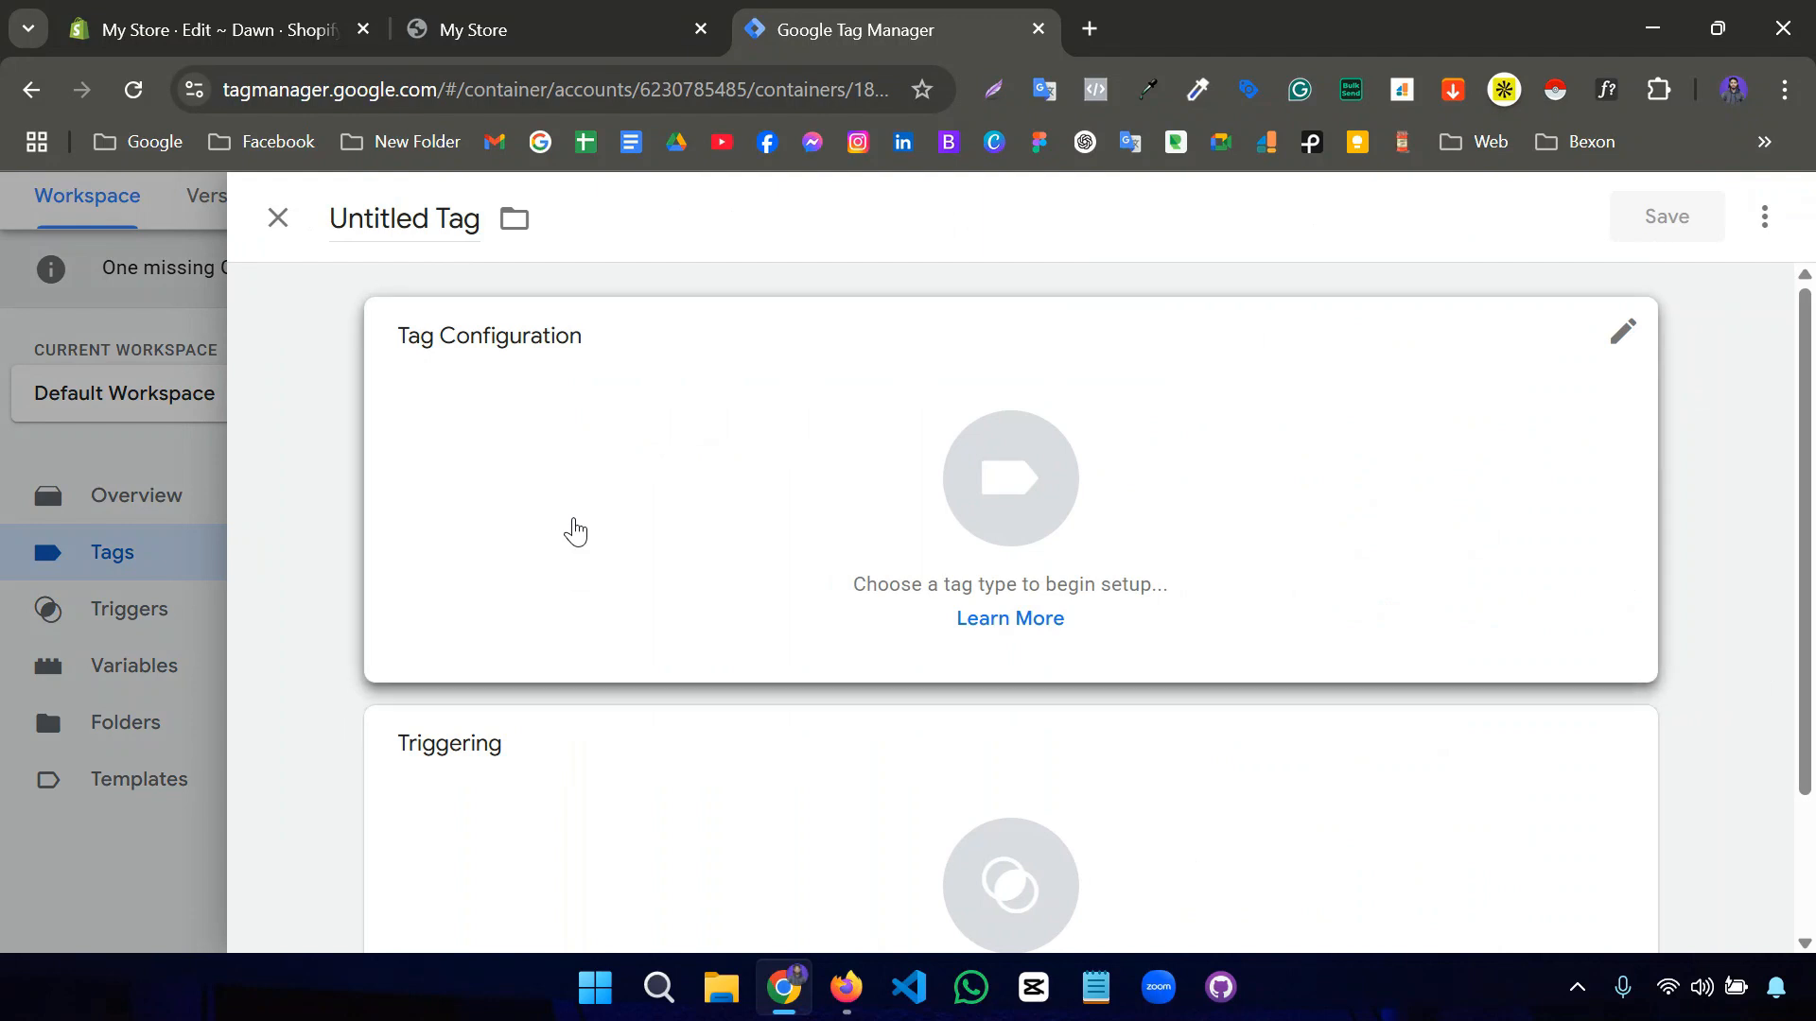
left_click(572, 528)
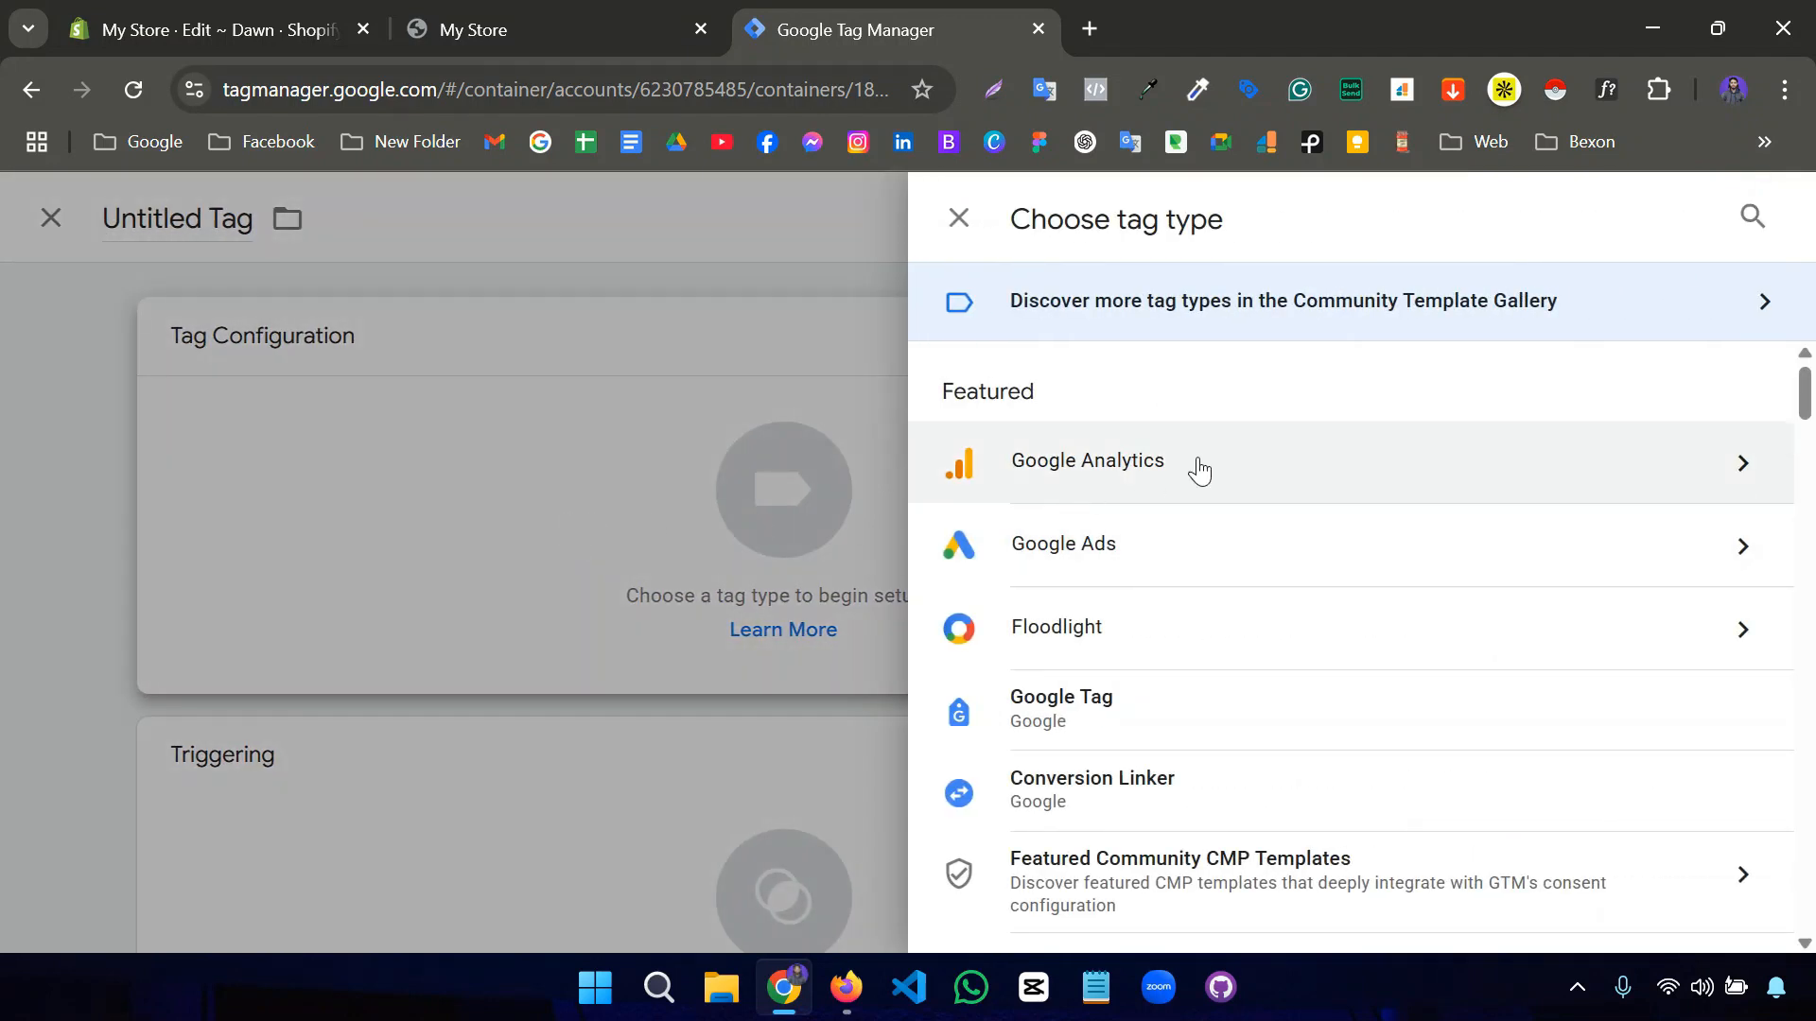
scroll(1183, 576, "down", 5)
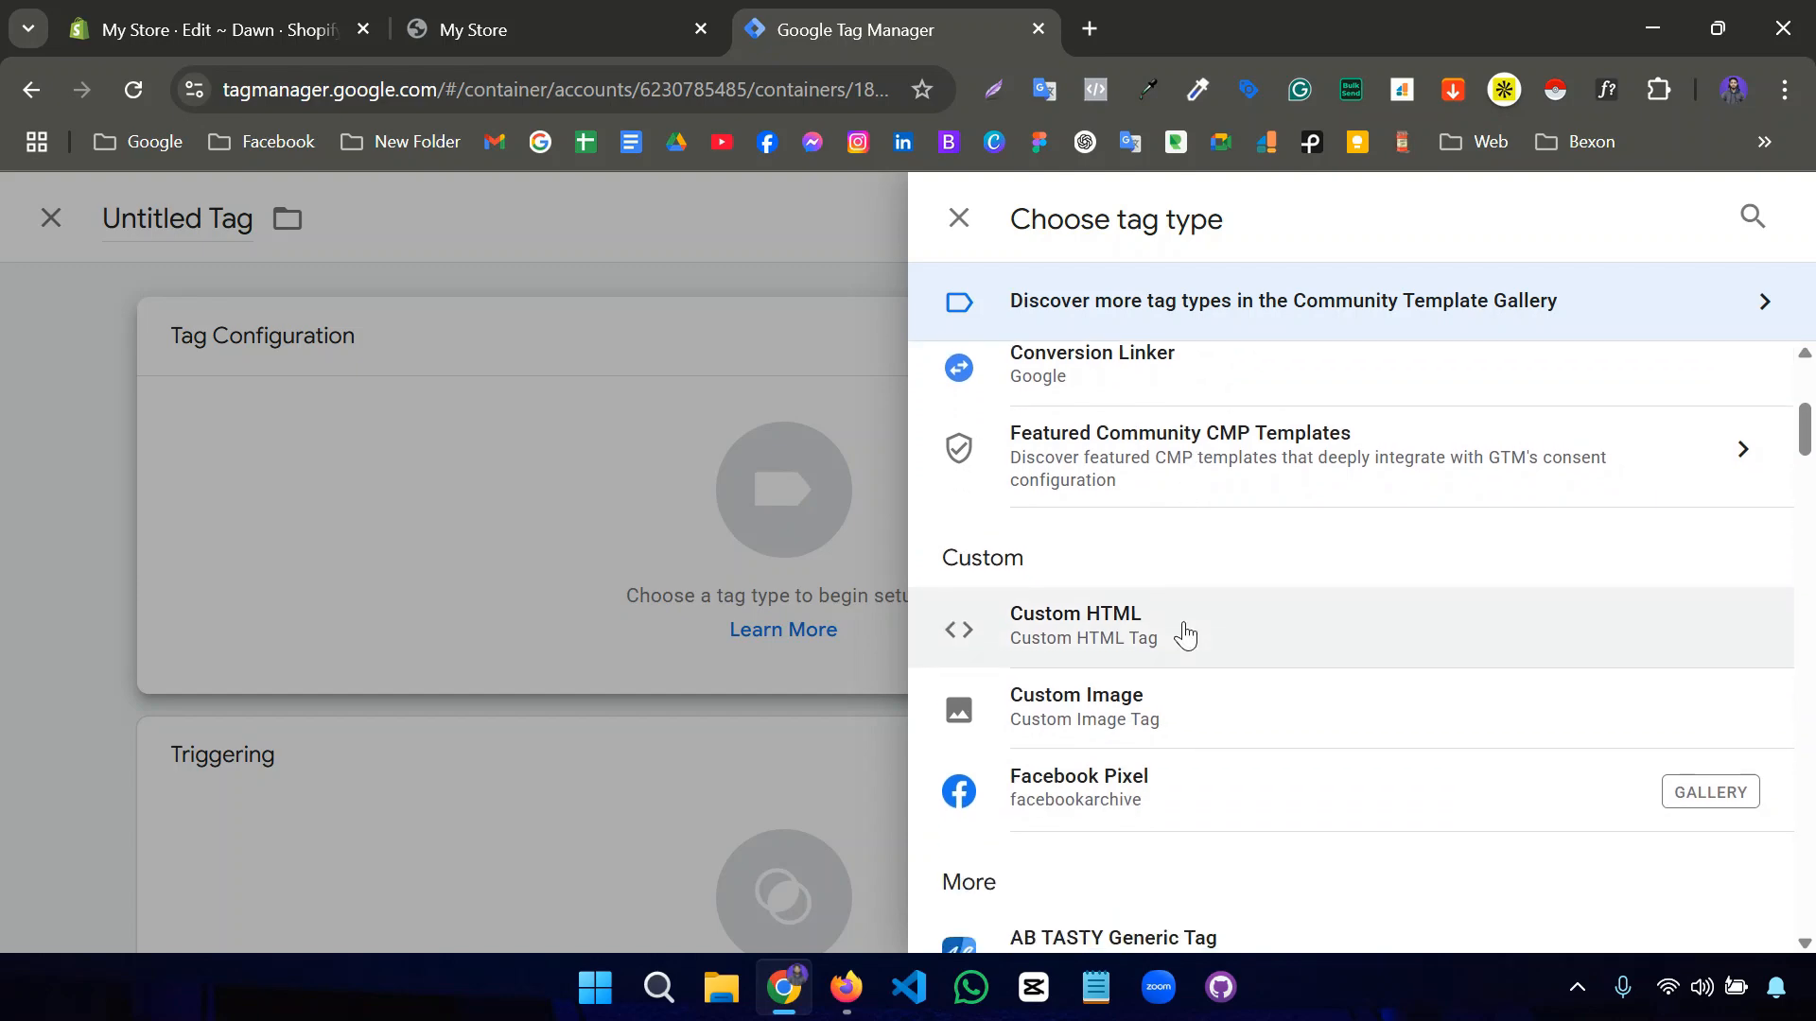
scroll(1223, 800, "down", 8)
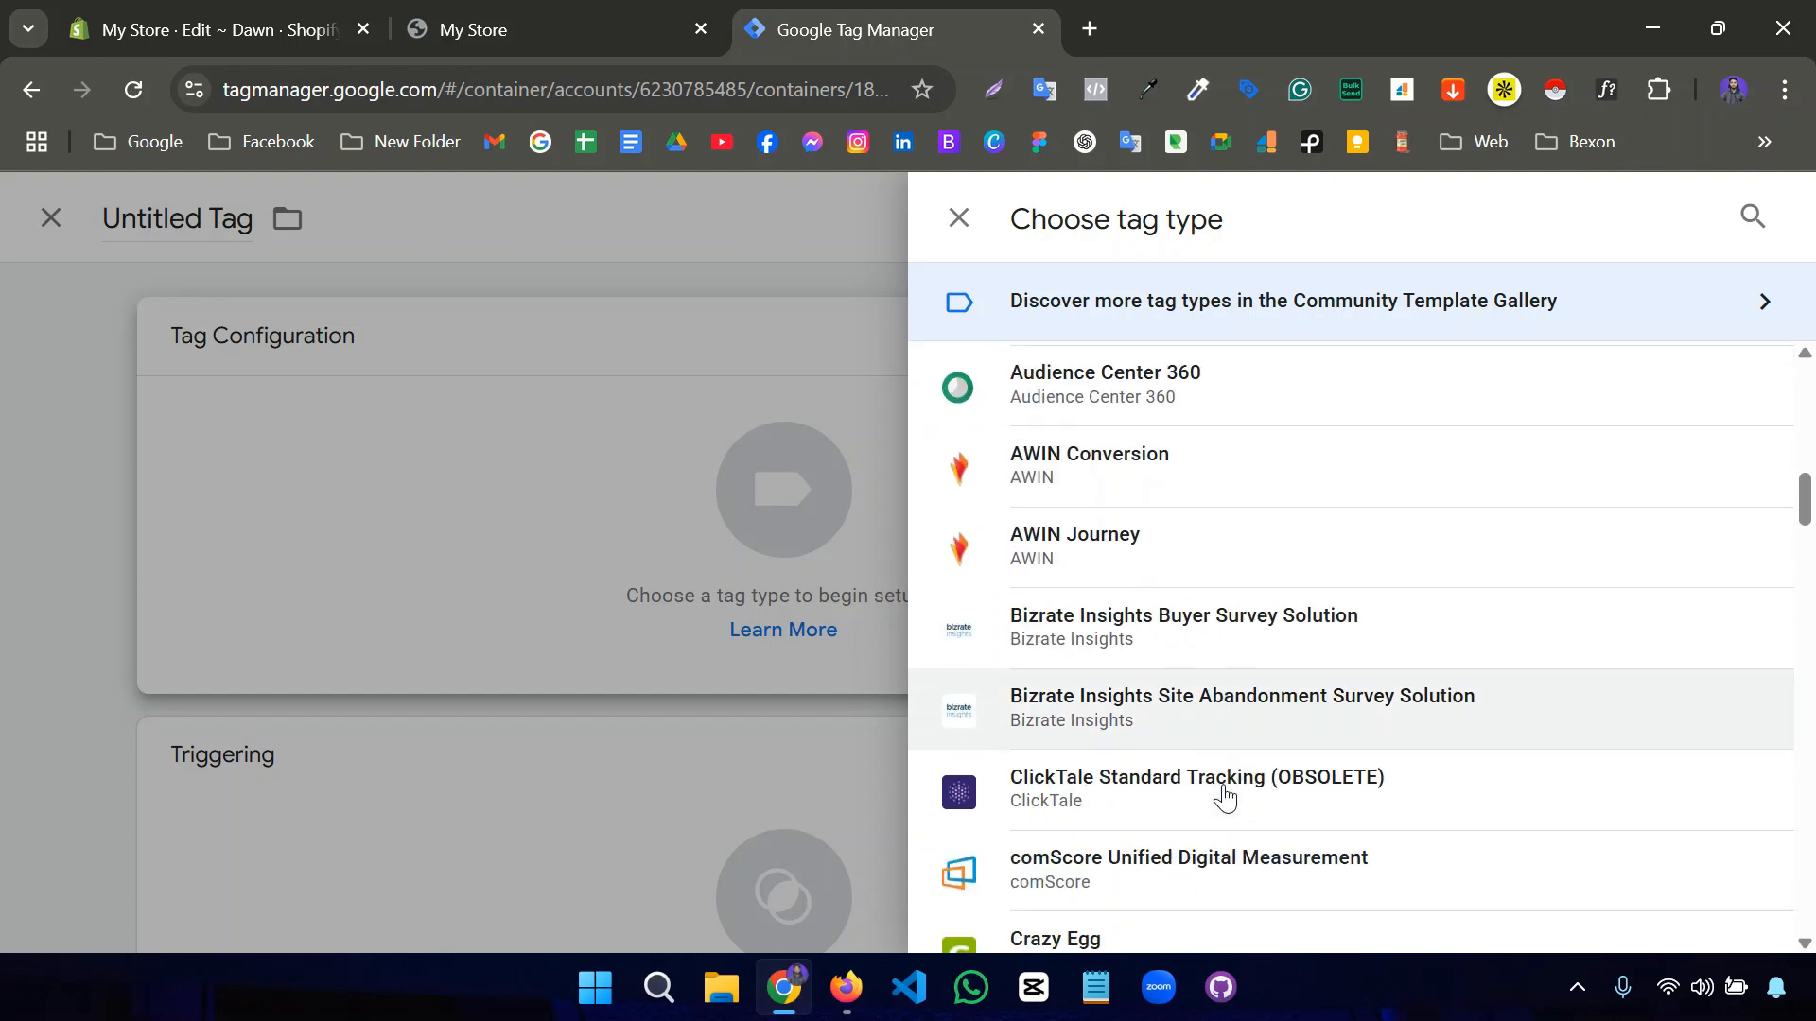
scroll(1220, 785, "up", 12)
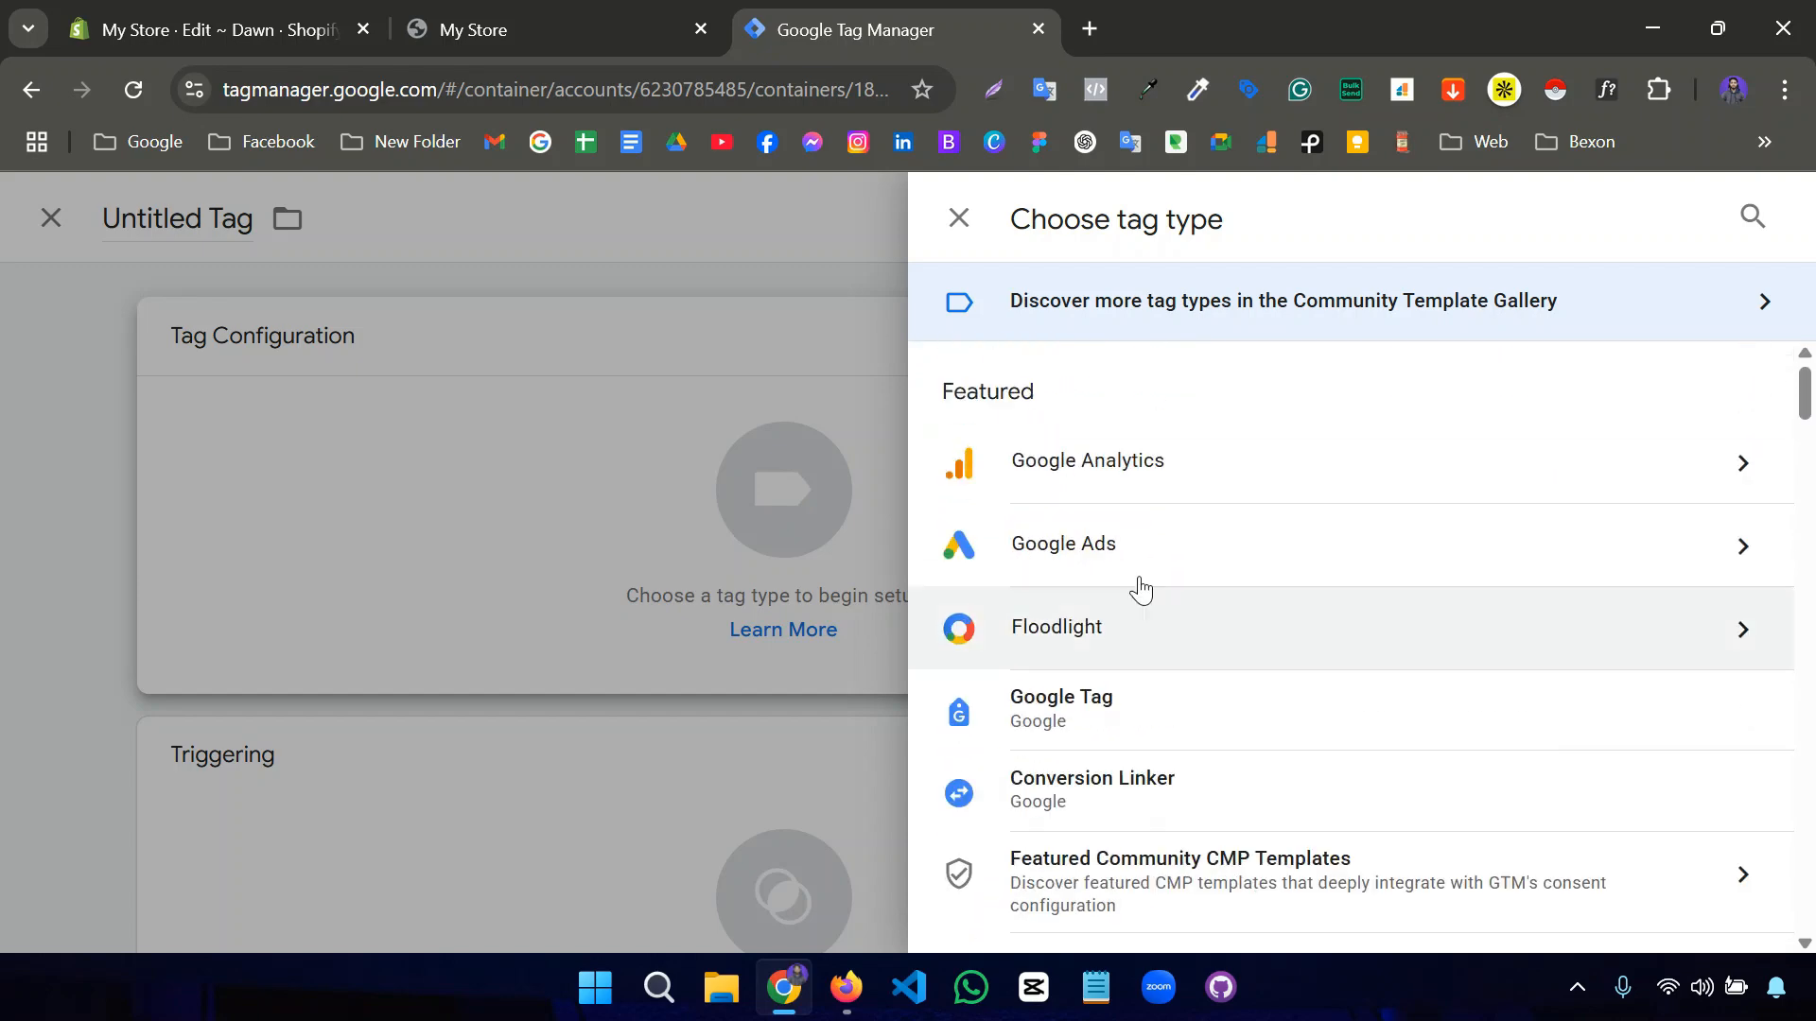
left_click(958, 219)
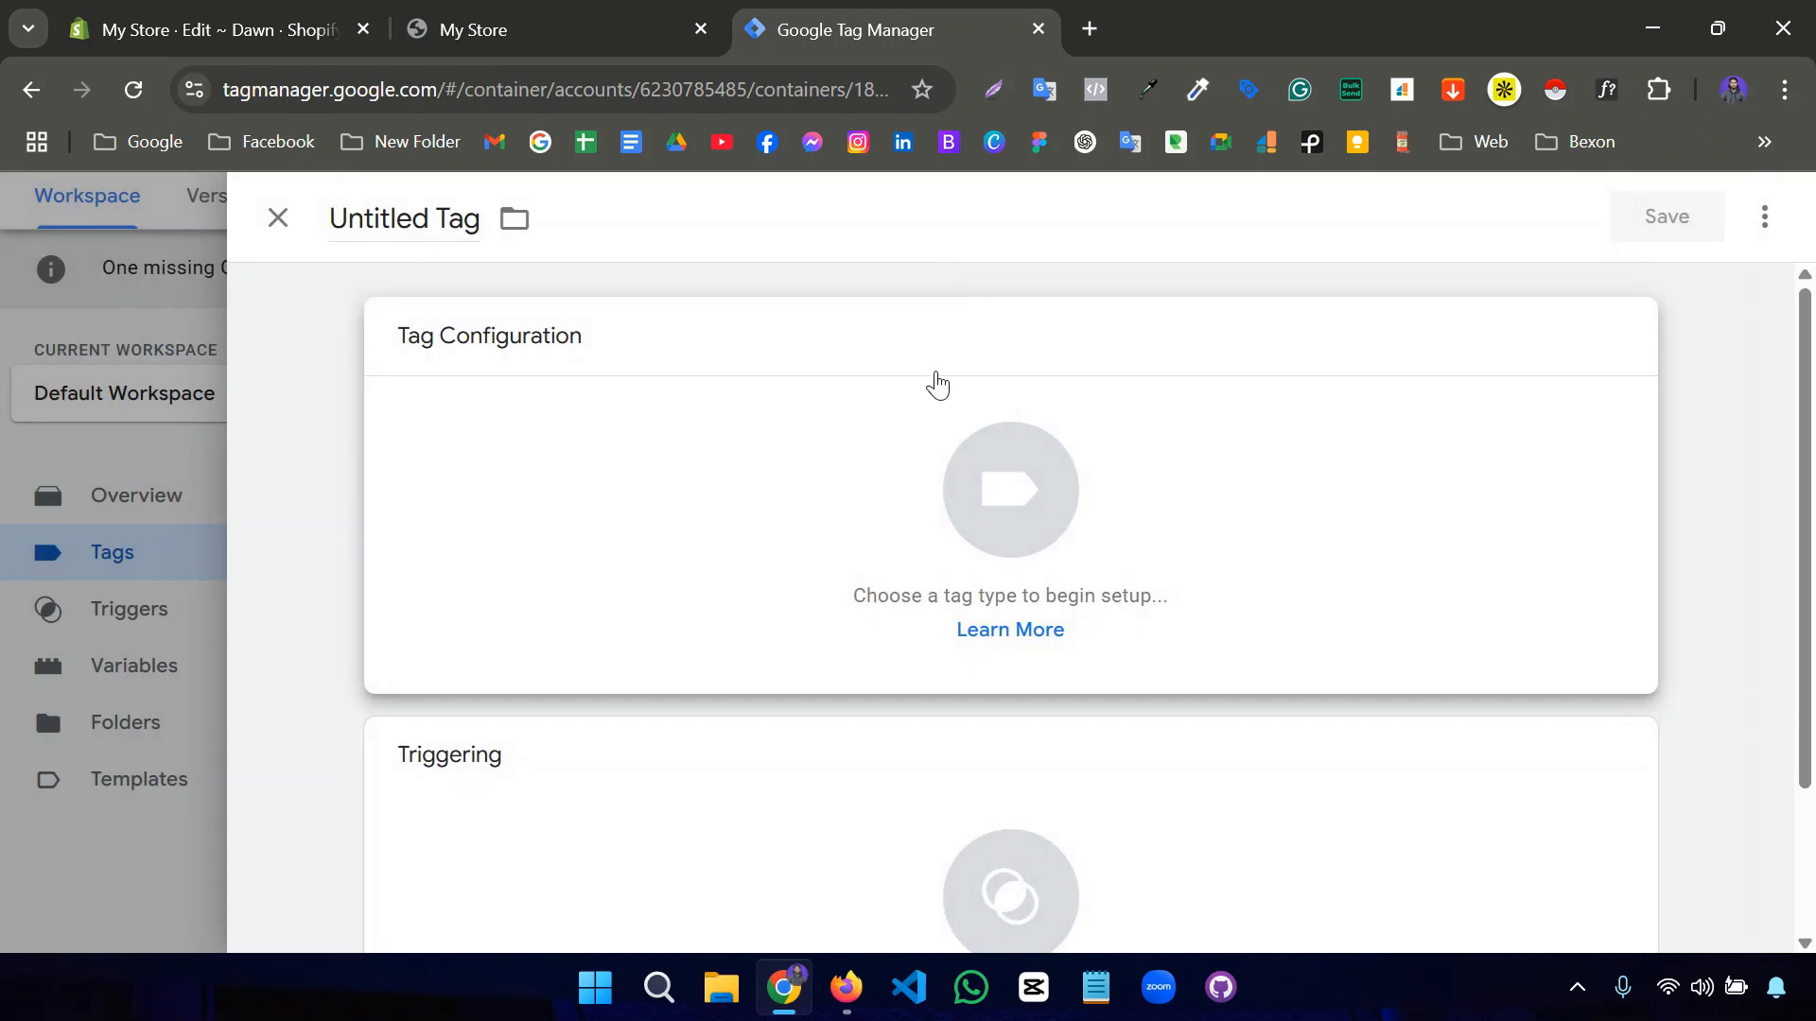
- Examine the untitled tag's configuration and triggering sections, and close the tag without saving
scroll(782, 482, "down", 2)
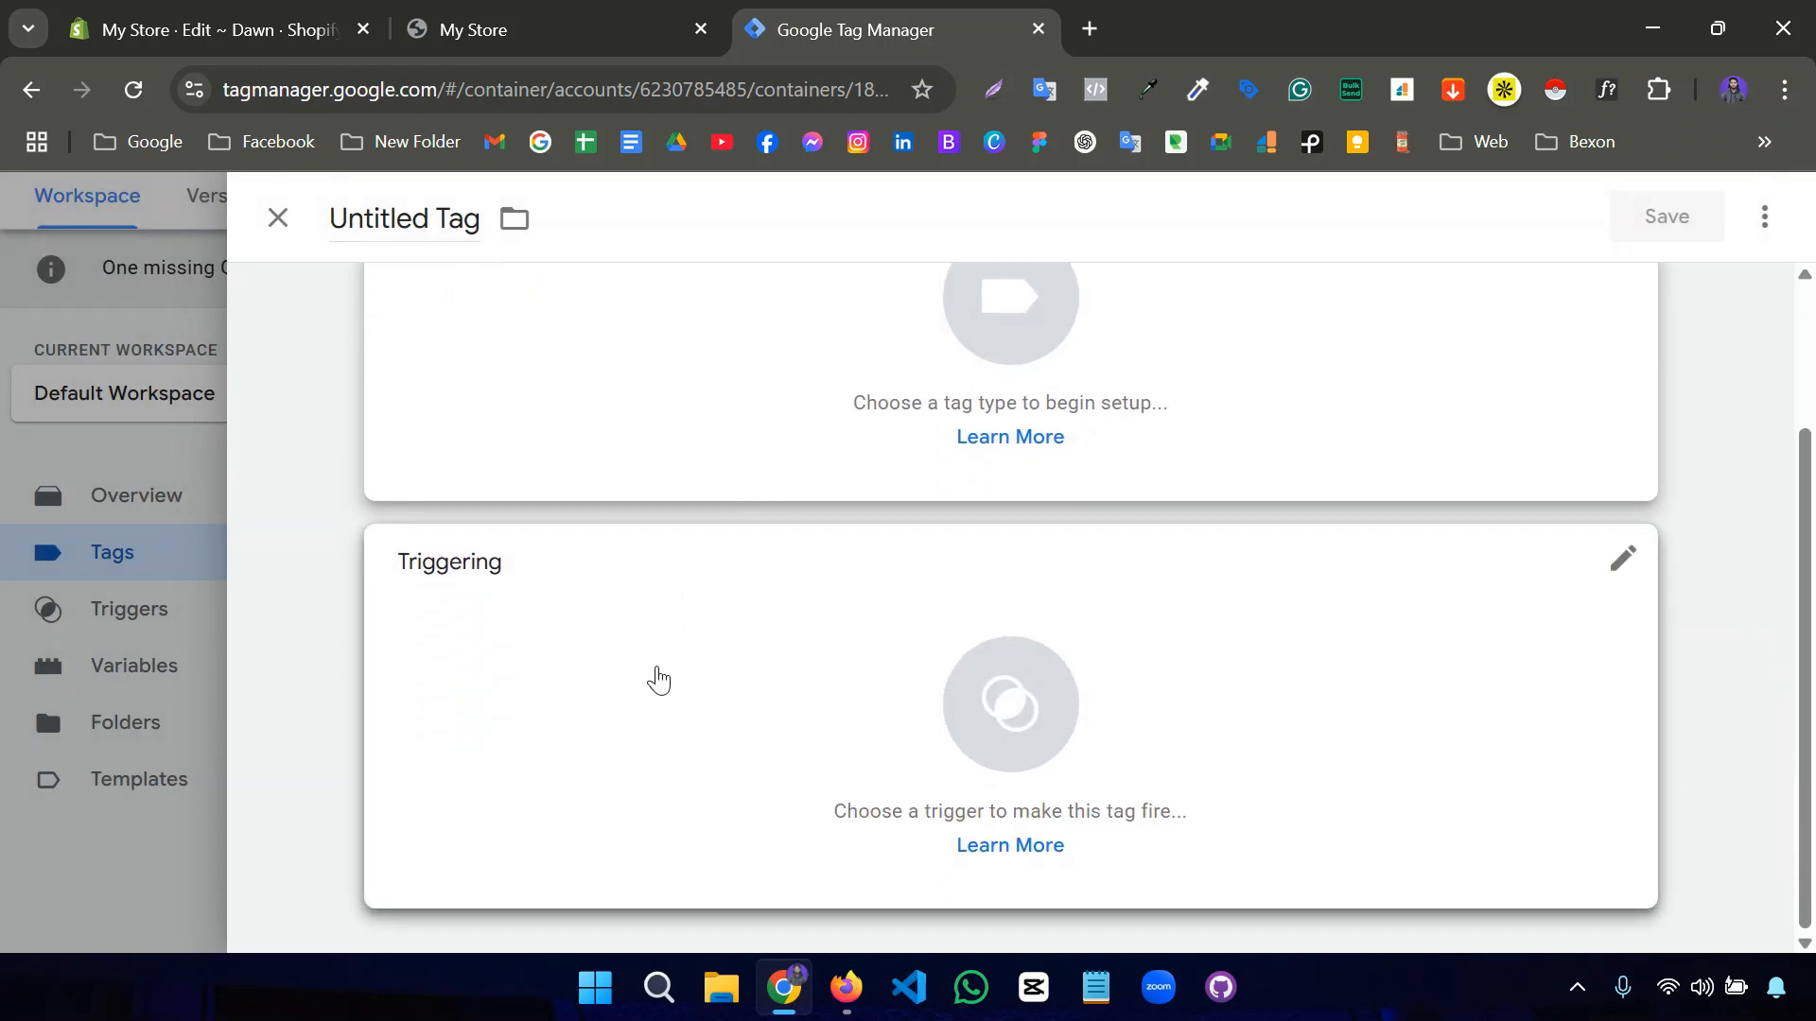
scroll(640, 543, "up", 2)
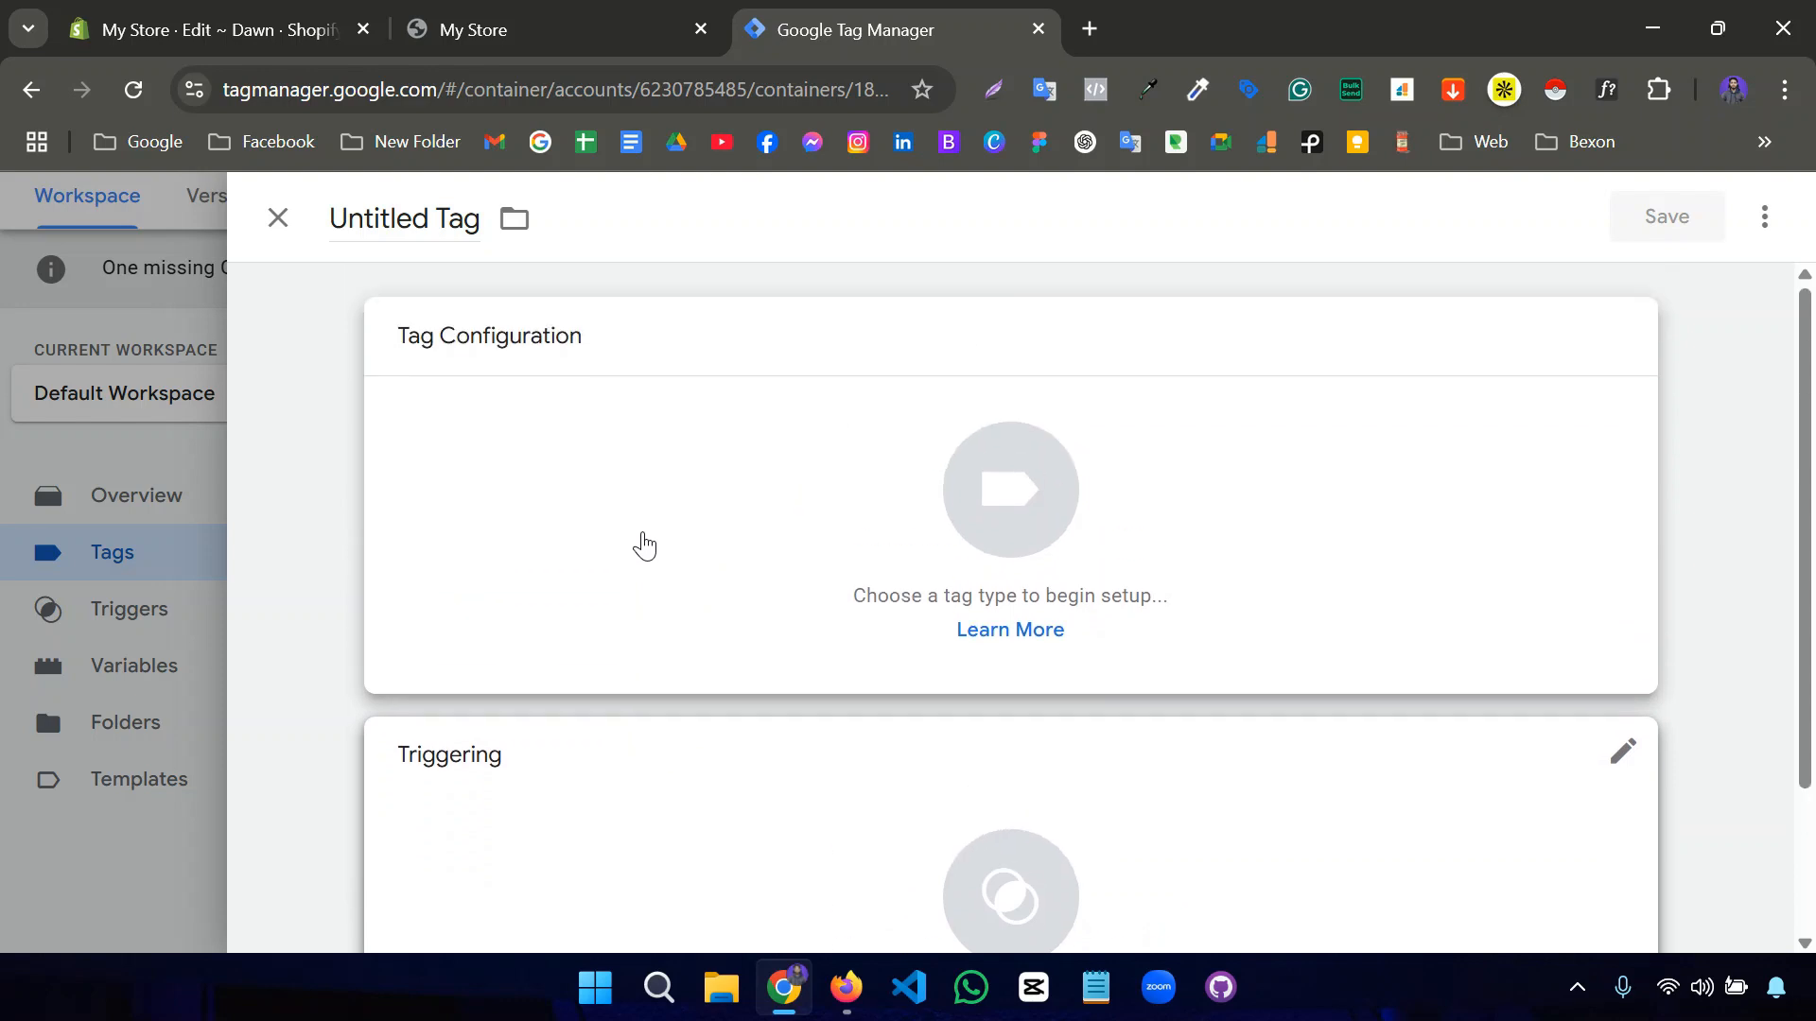
scroll(647, 605, "down", 2)
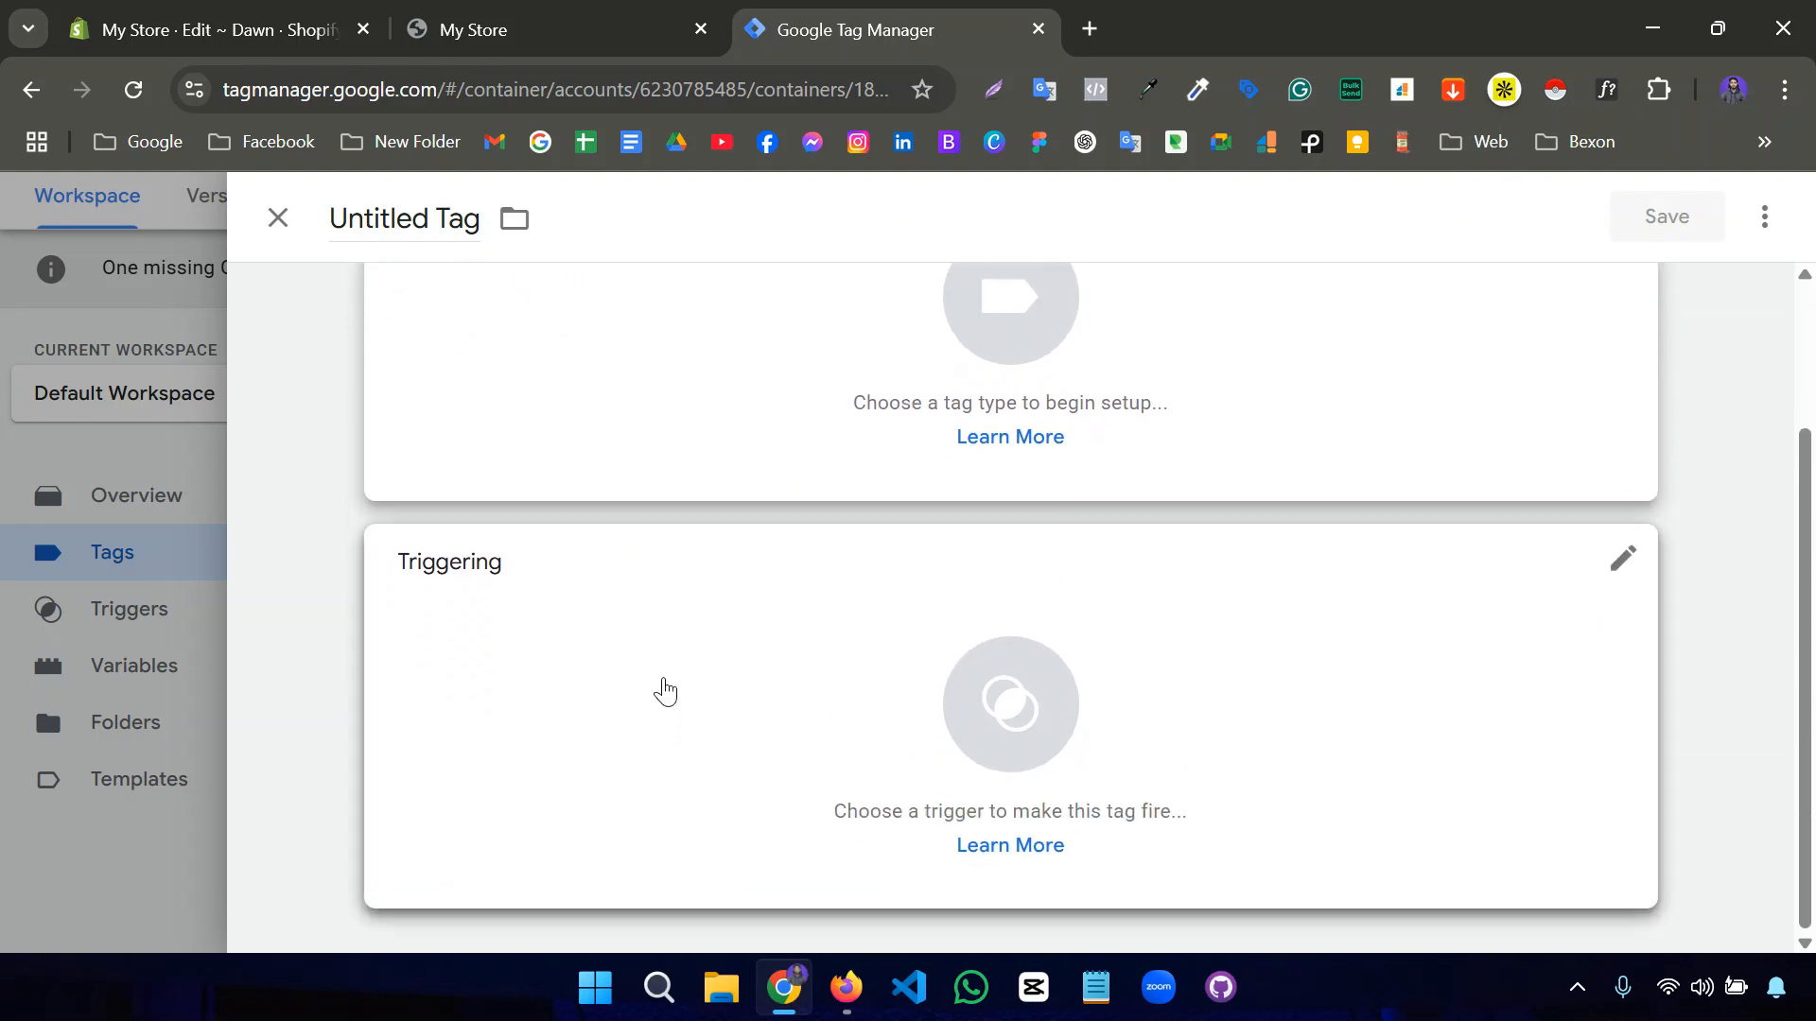
left_click(277, 219)
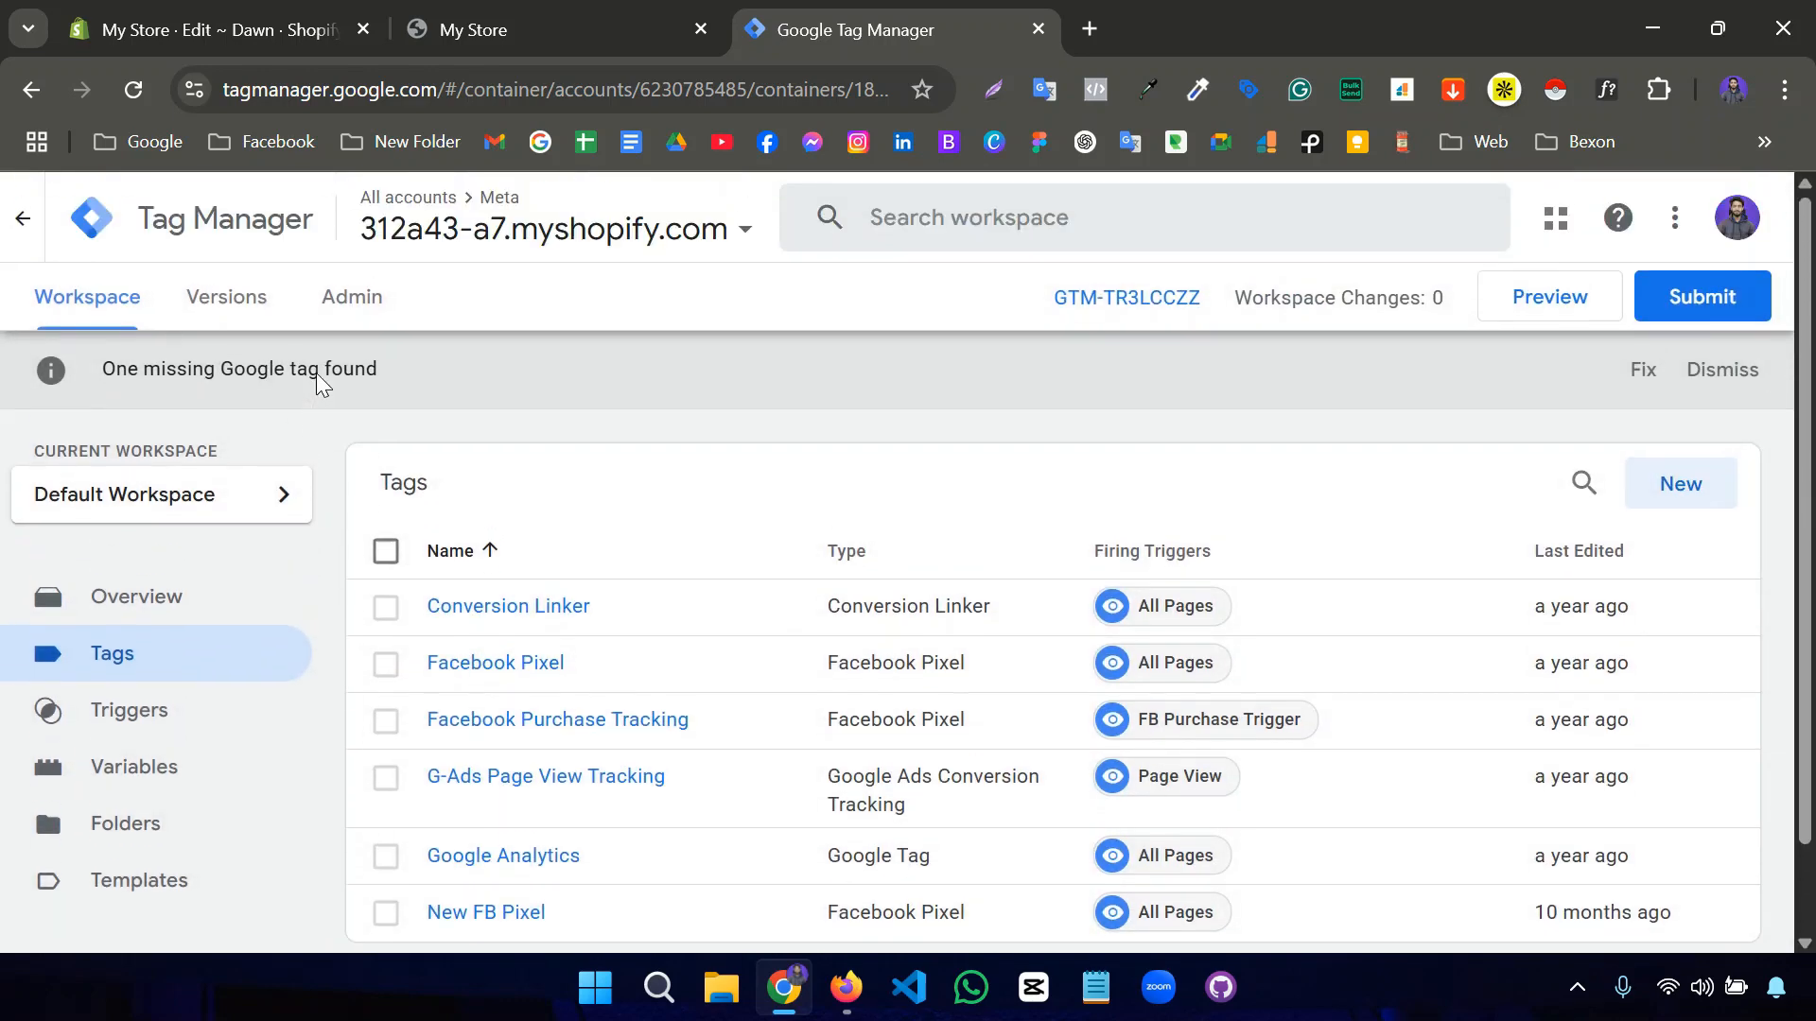